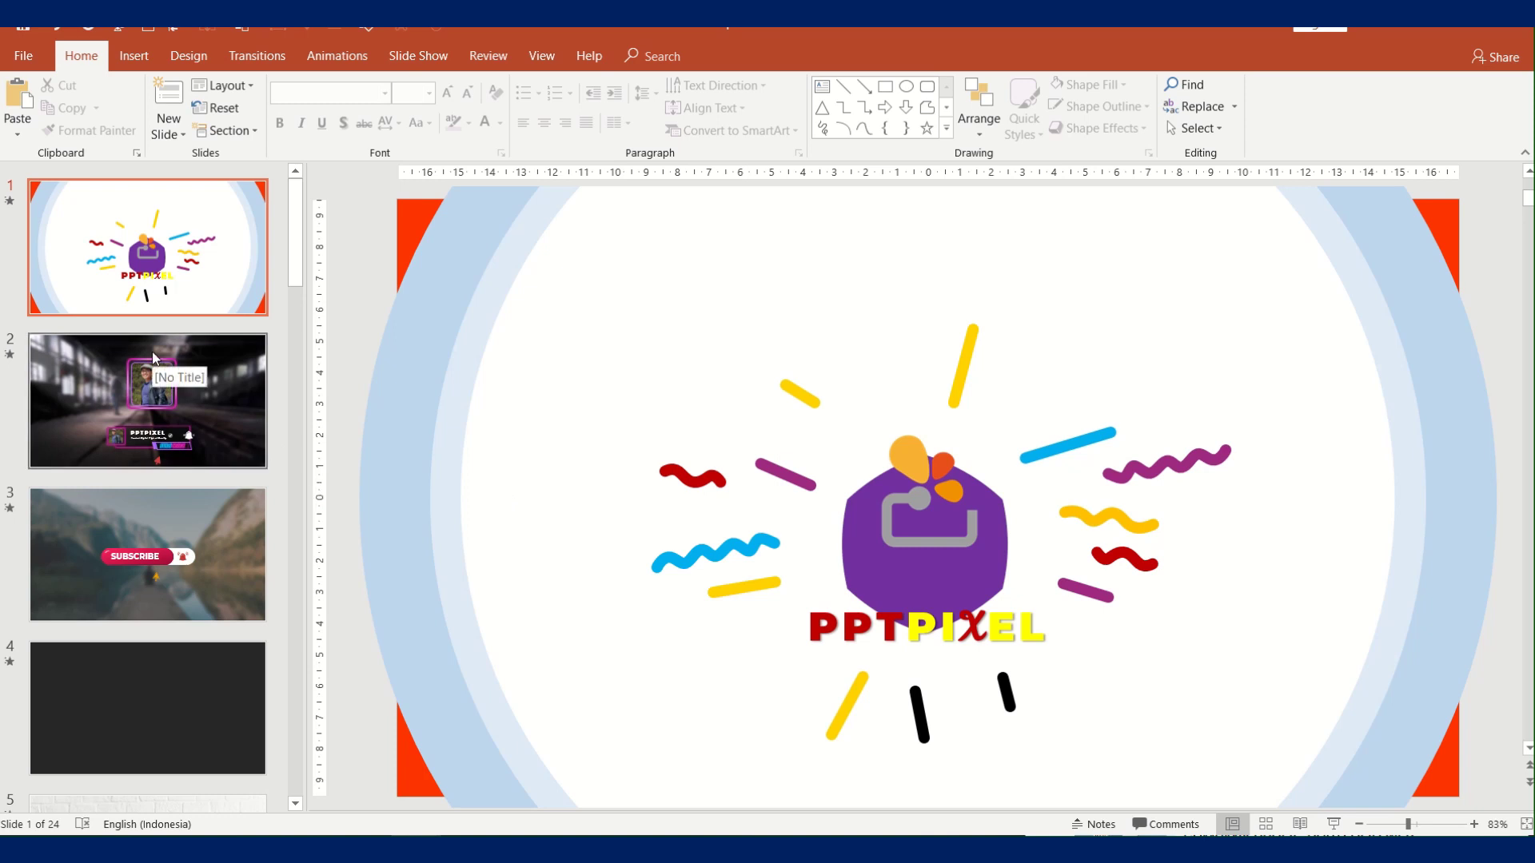
# Preview the animations on the title slide and slide 2
pyautogui.click(12, 203)
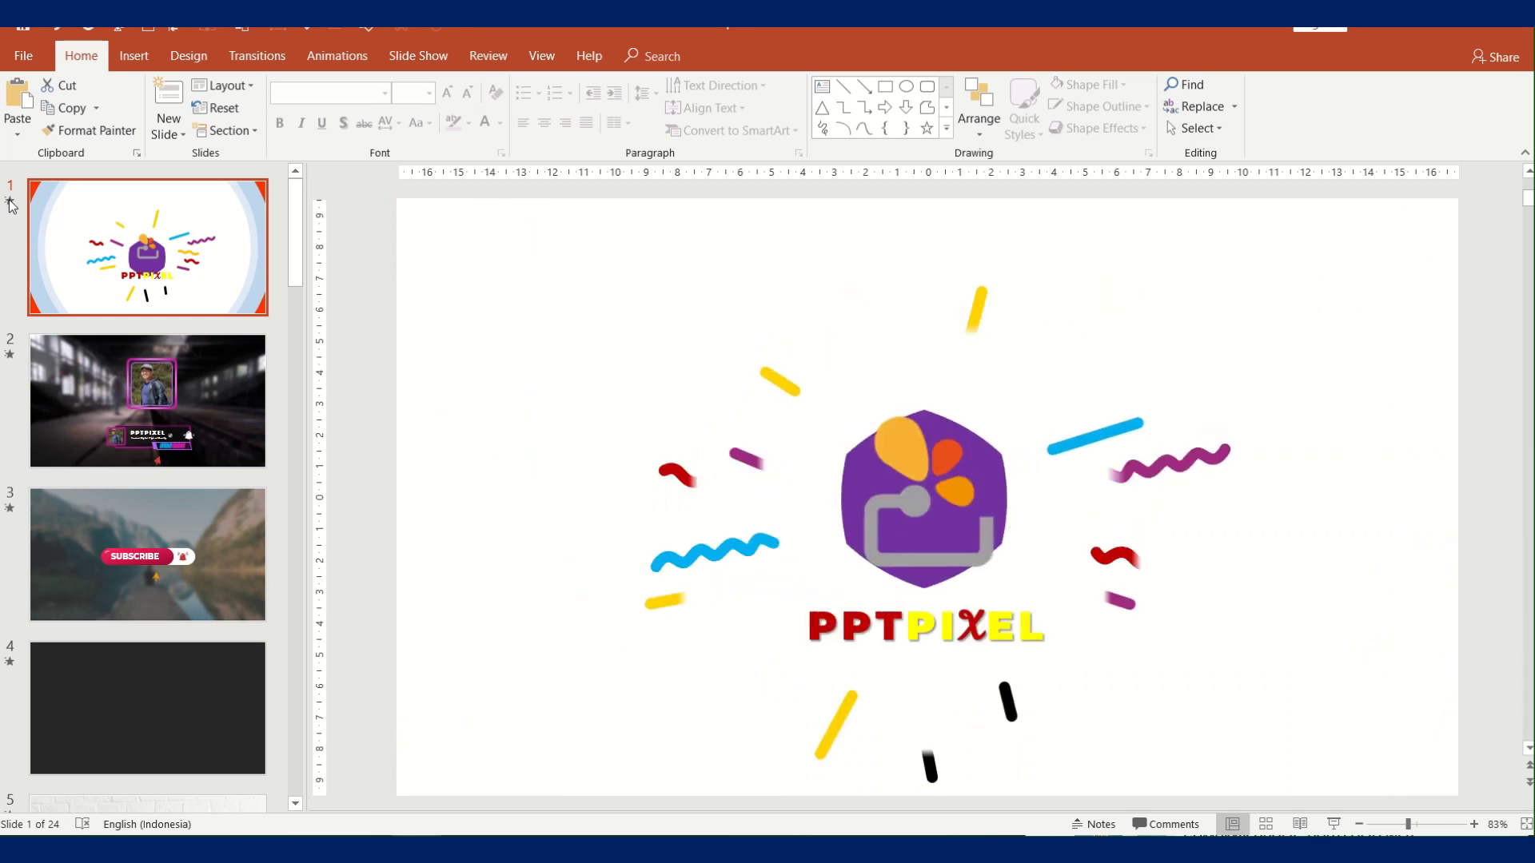
pyautogui.click(13, 357)
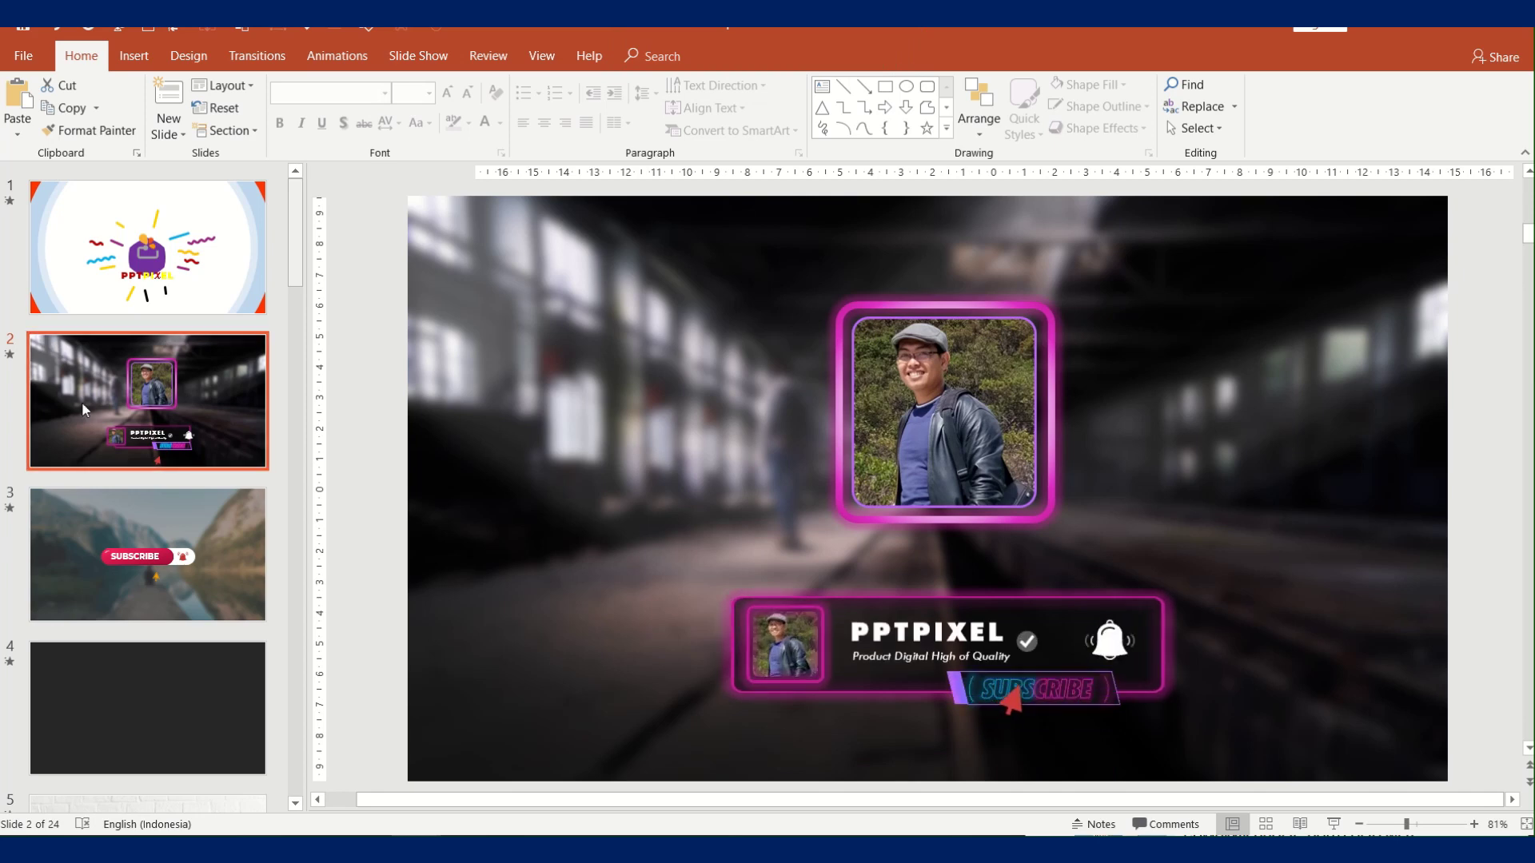
pyautogui.scroll(-2, 88, 424)
pyautogui.scroll(-1, 96, 450)
pyautogui.scroll(-3, 100, 480)
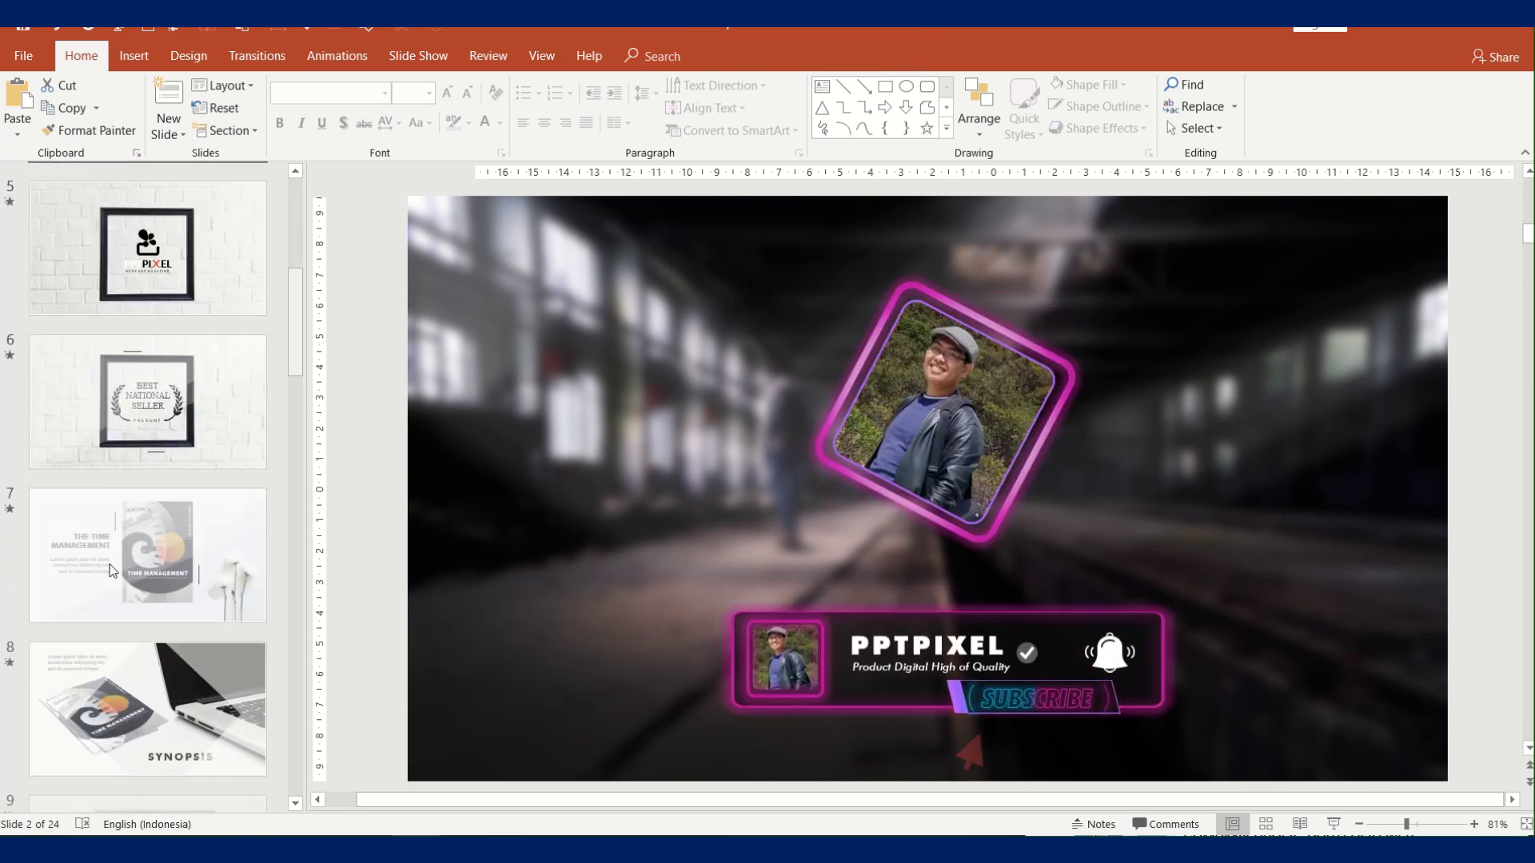
pyautogui.click(96, 728)
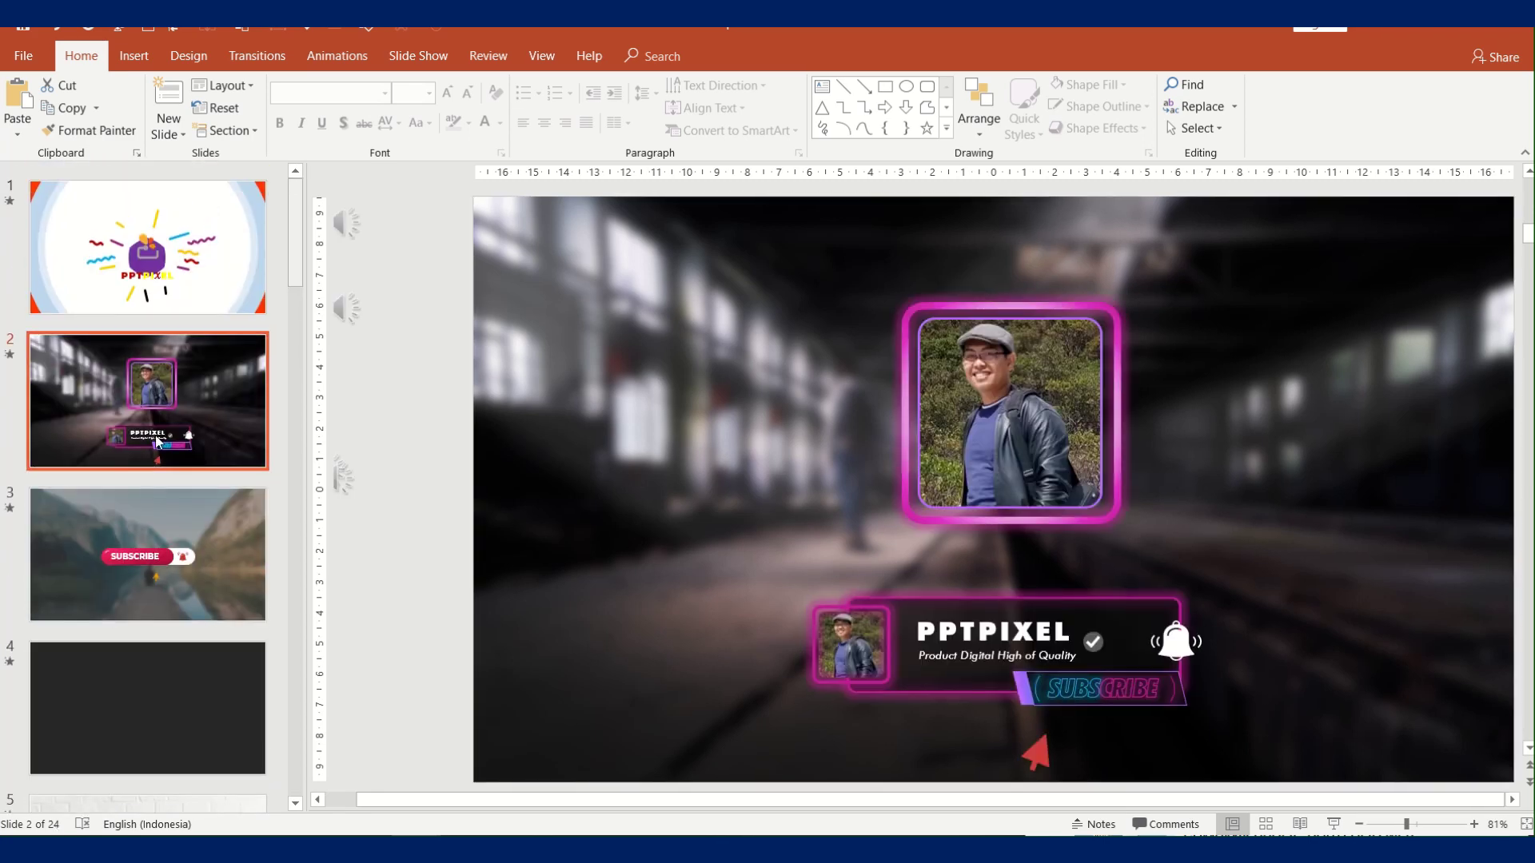
# Preview the animations on slides 3 through 6, including the subscribe and logo effects
pyautogui.click(9, 513)
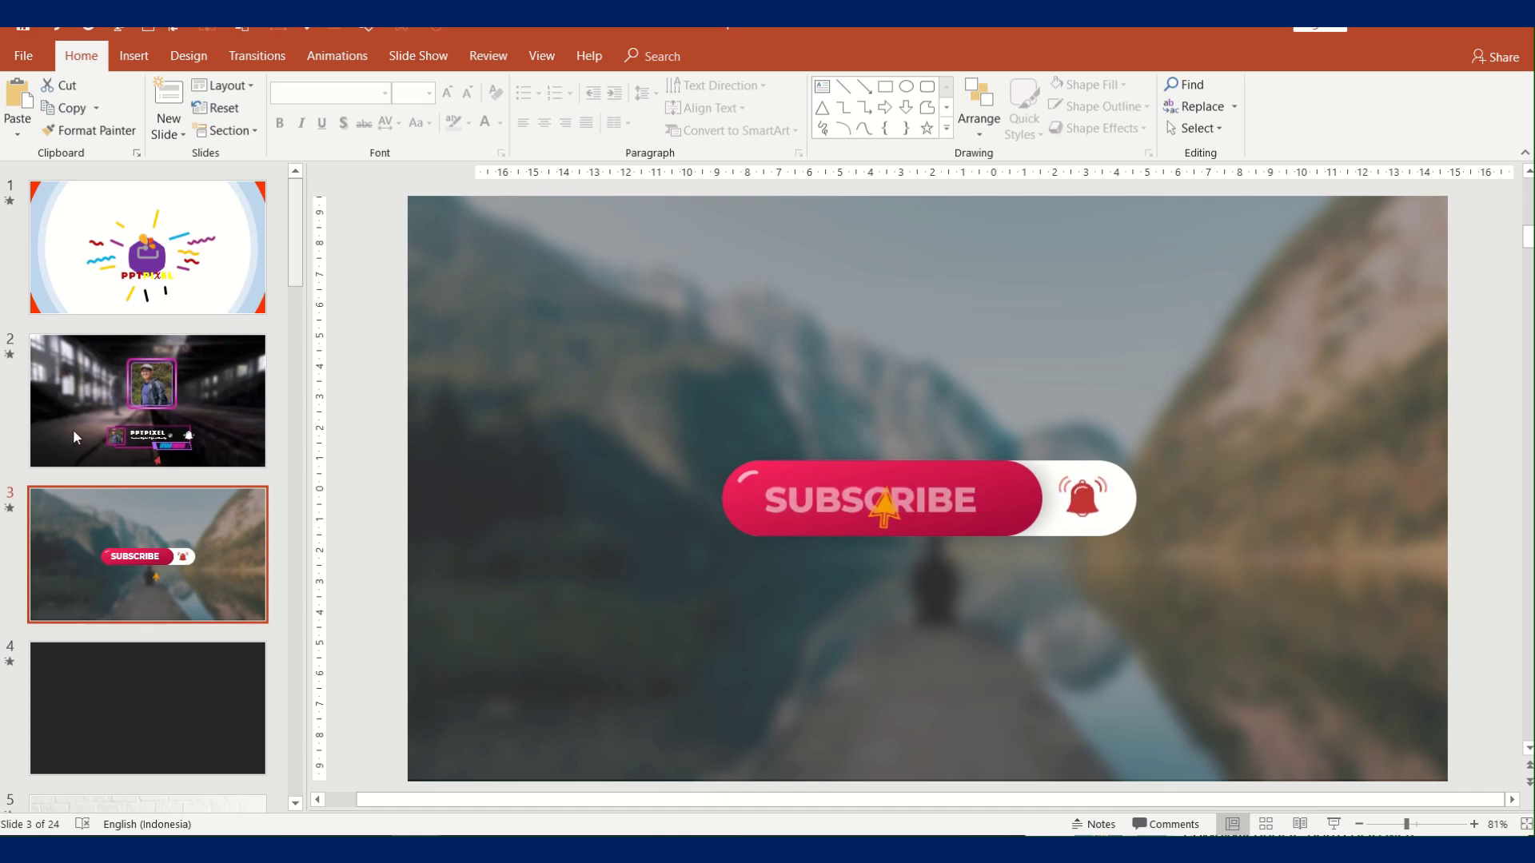
pyautogui.scroll(-3, 144, 500)
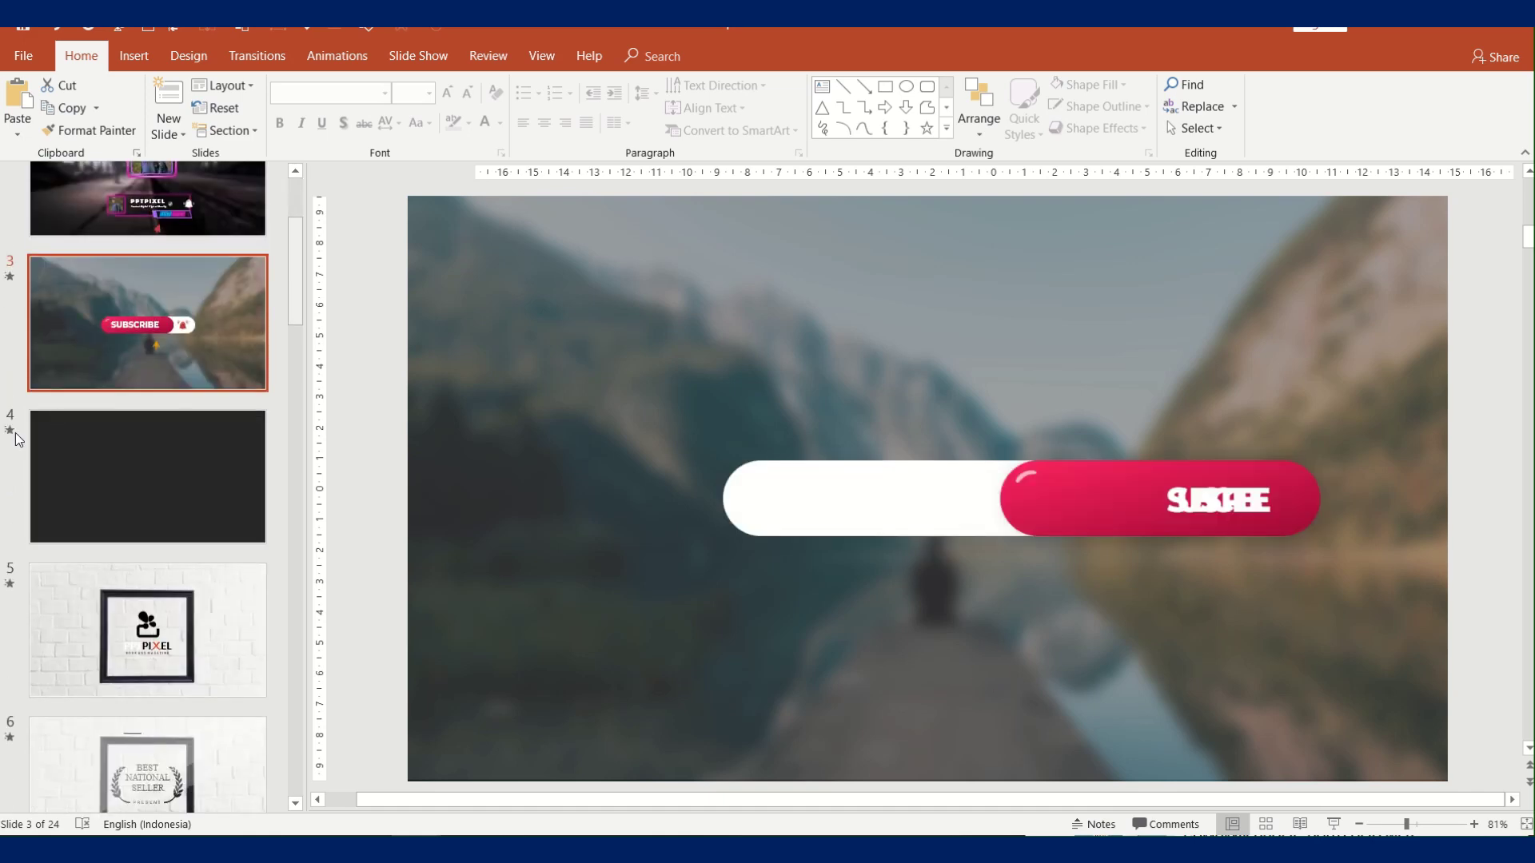
pyautogui.click(12, 433)
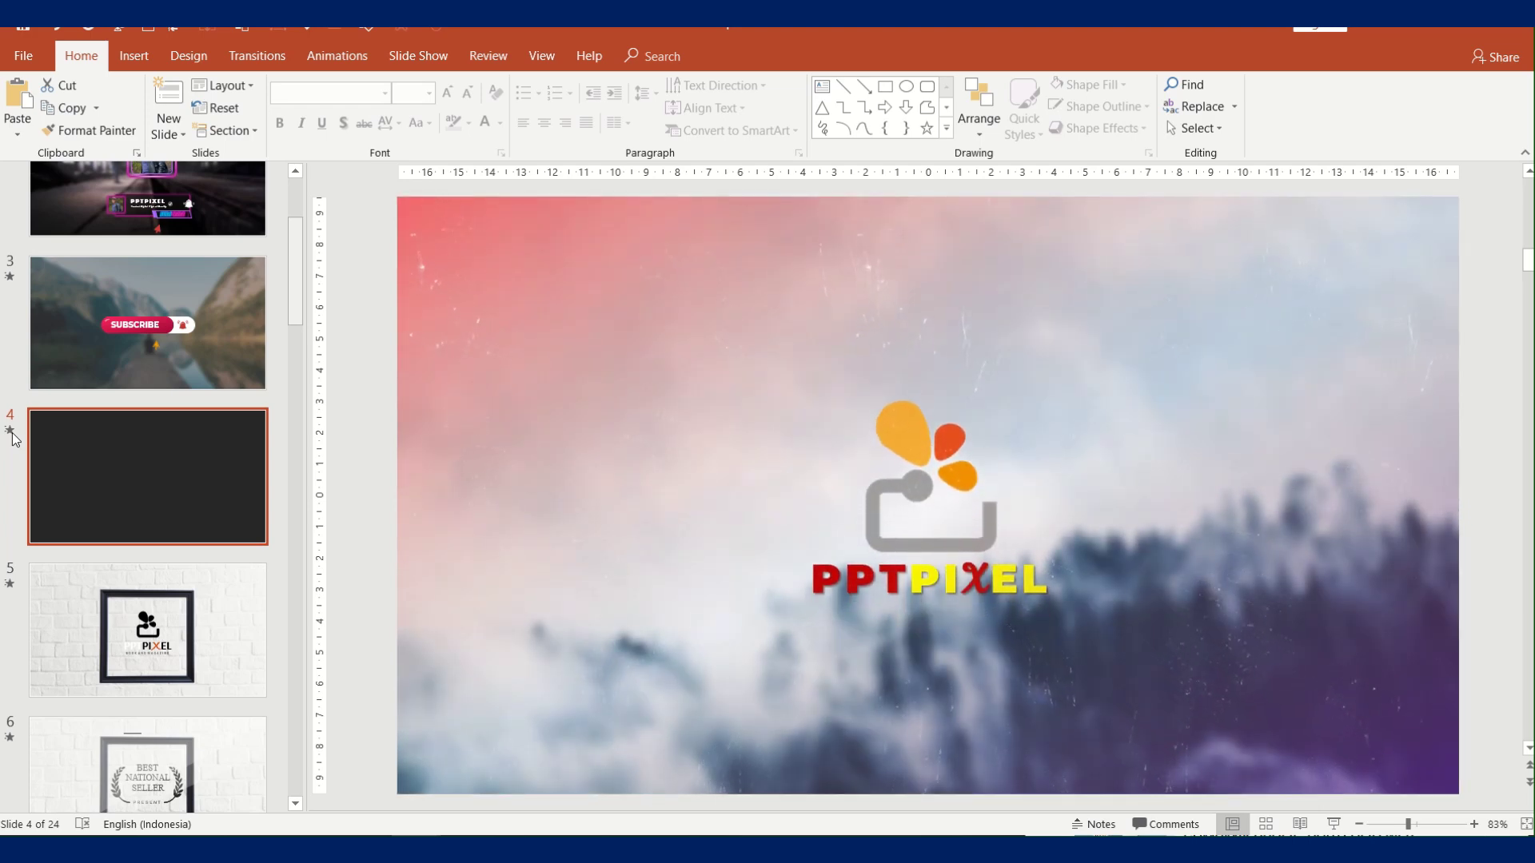
pyautogui.scroll(-1, 12, 434)
pyautogui.click(12, 434)
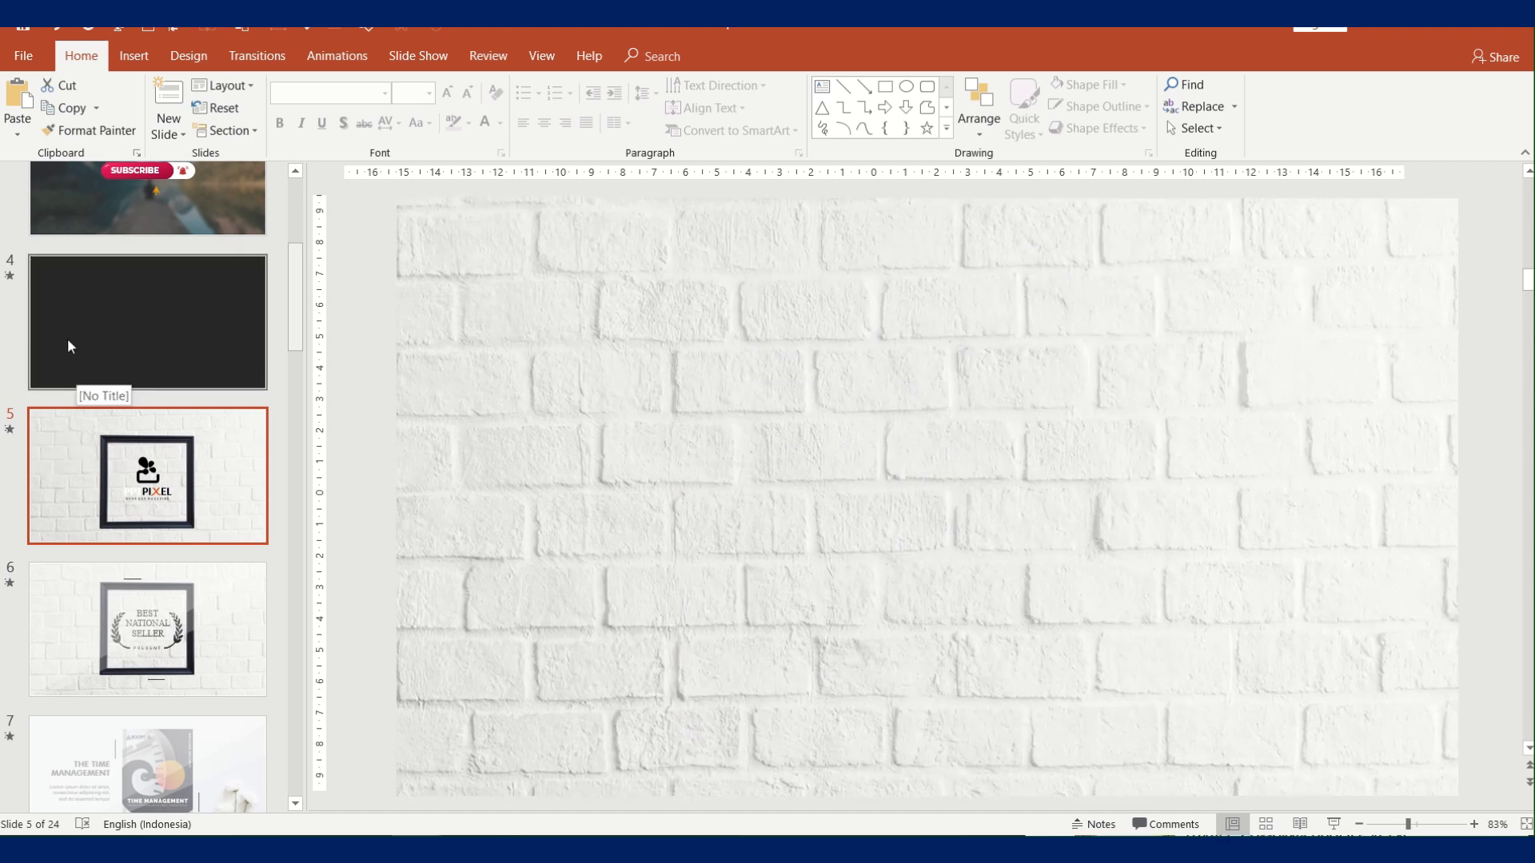
pyautogui.click(10, 584)
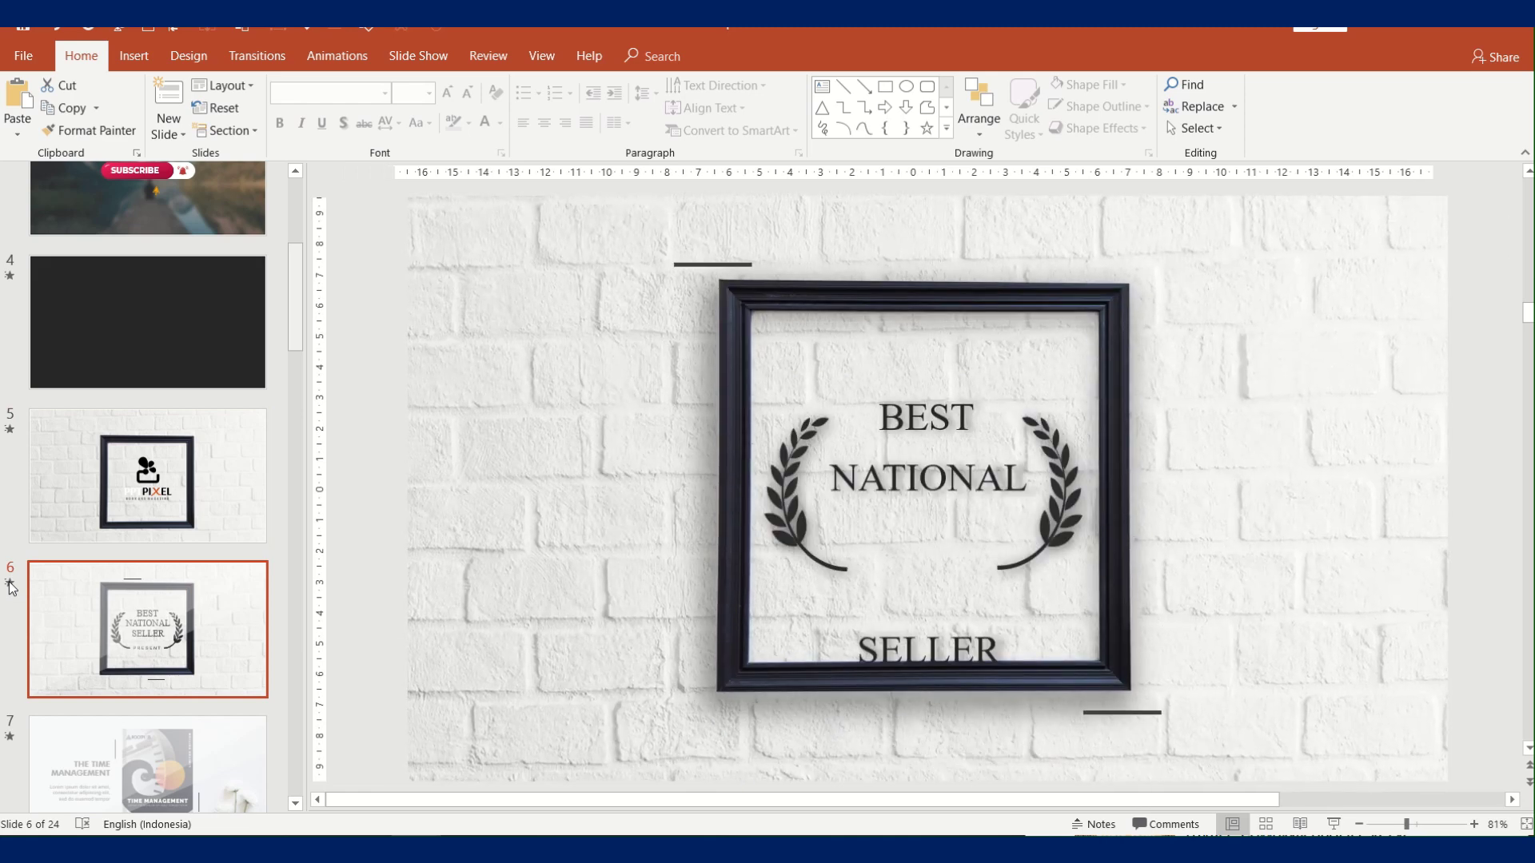
pyautogui.click(10, 582)
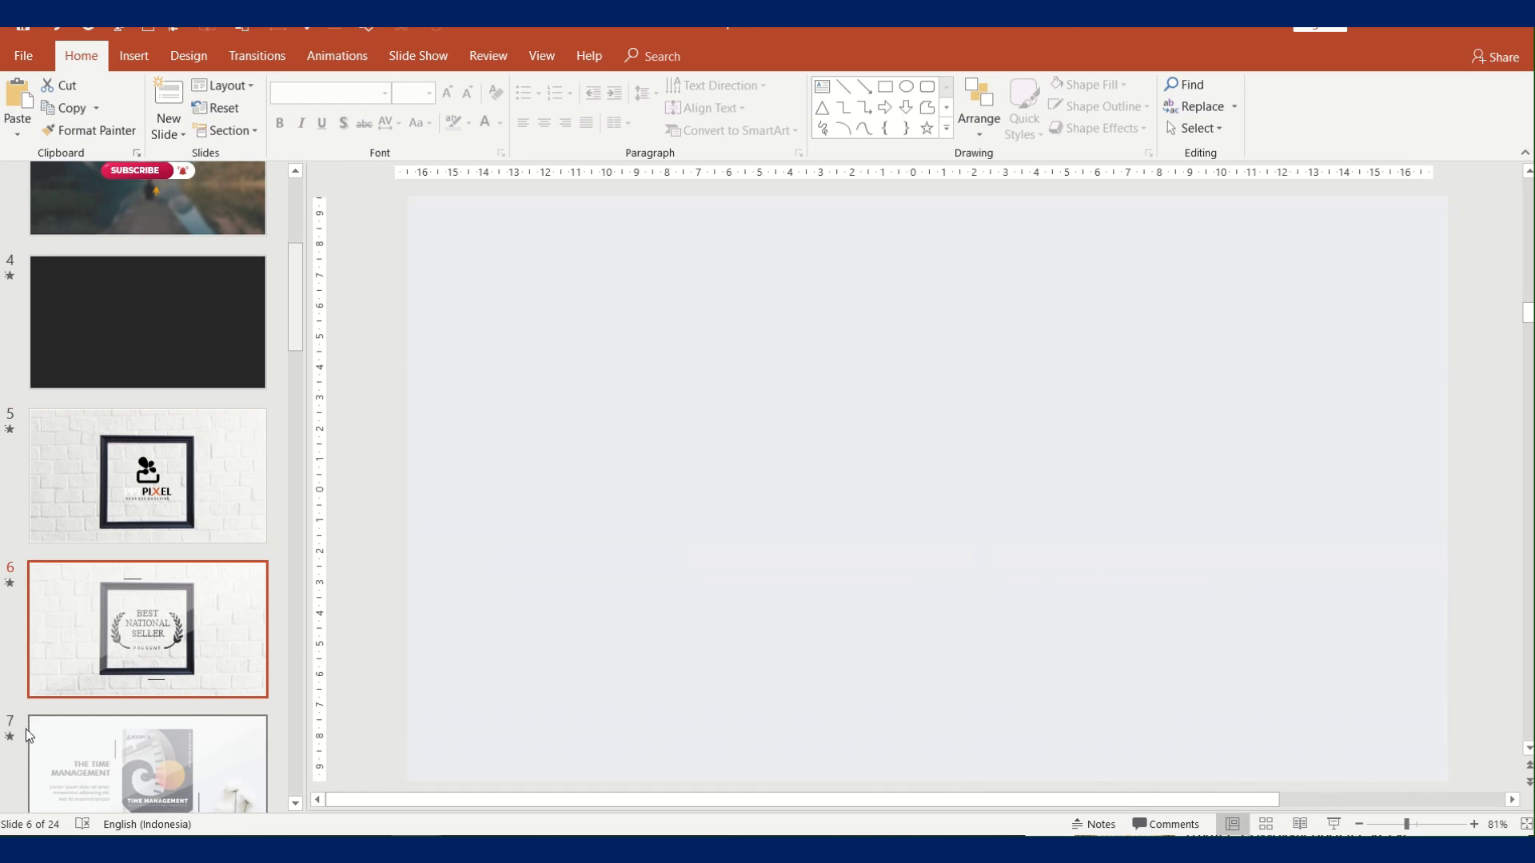
# Preview the Time Management and Synopsis slides, then return to Time Management slide 7
pyautogui.click(26, 727)
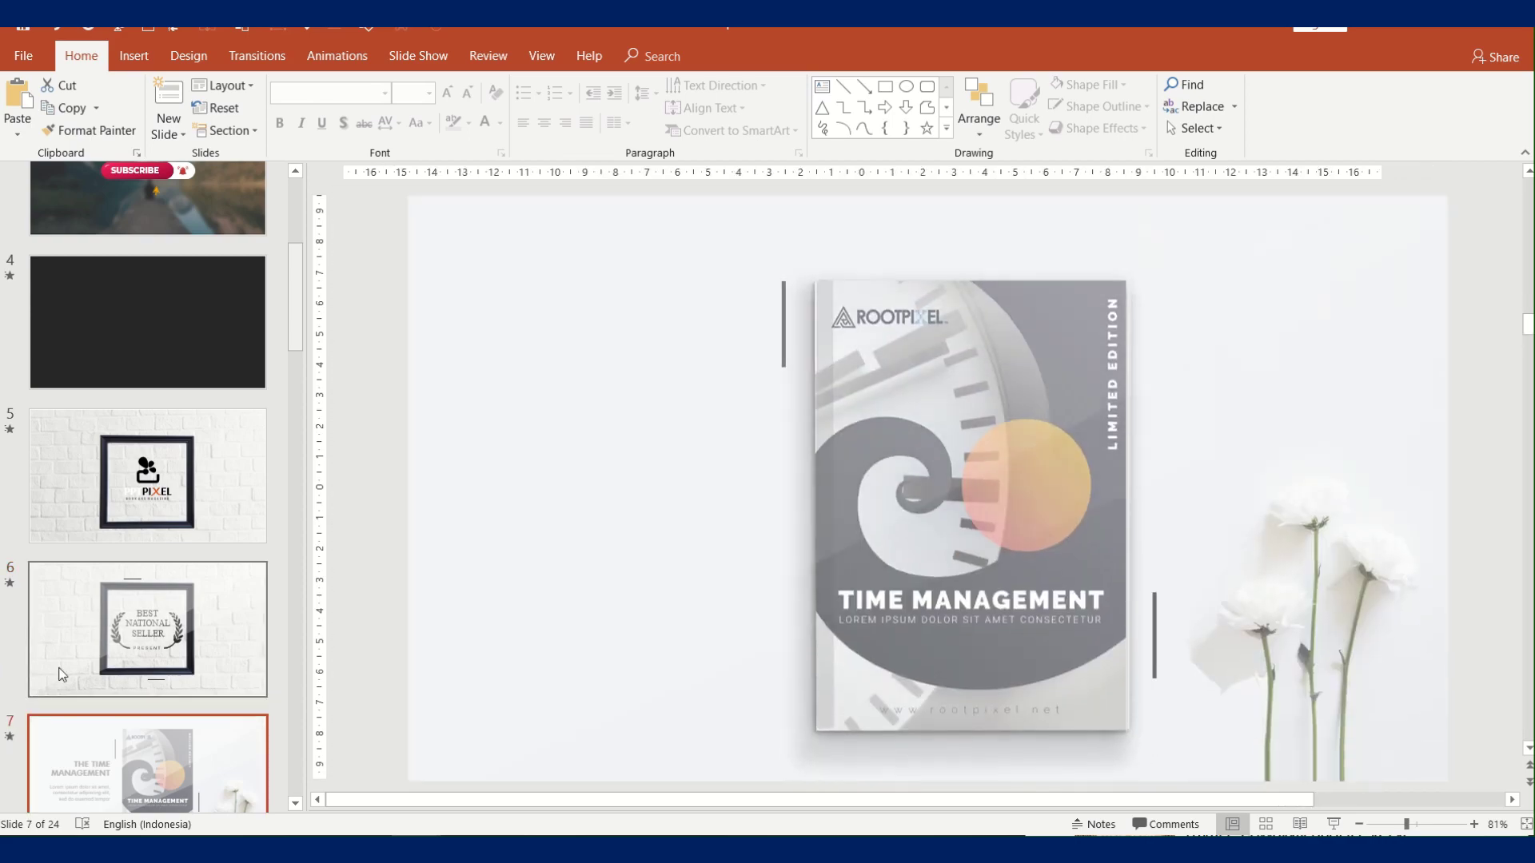
pyautogui.scroll(-2, 103, 645)
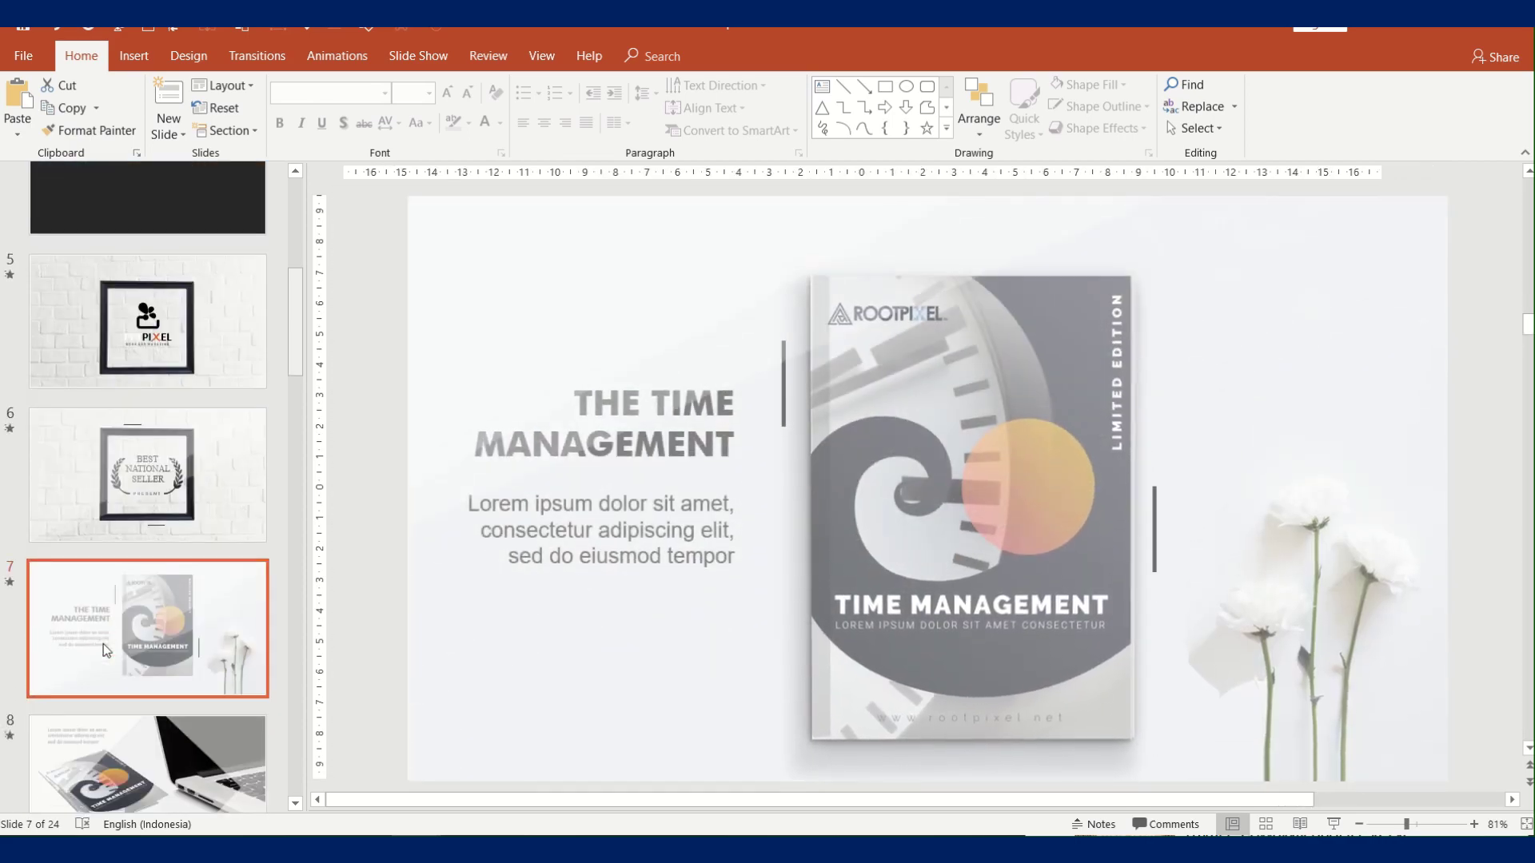
pyautogui.click(192, 720)
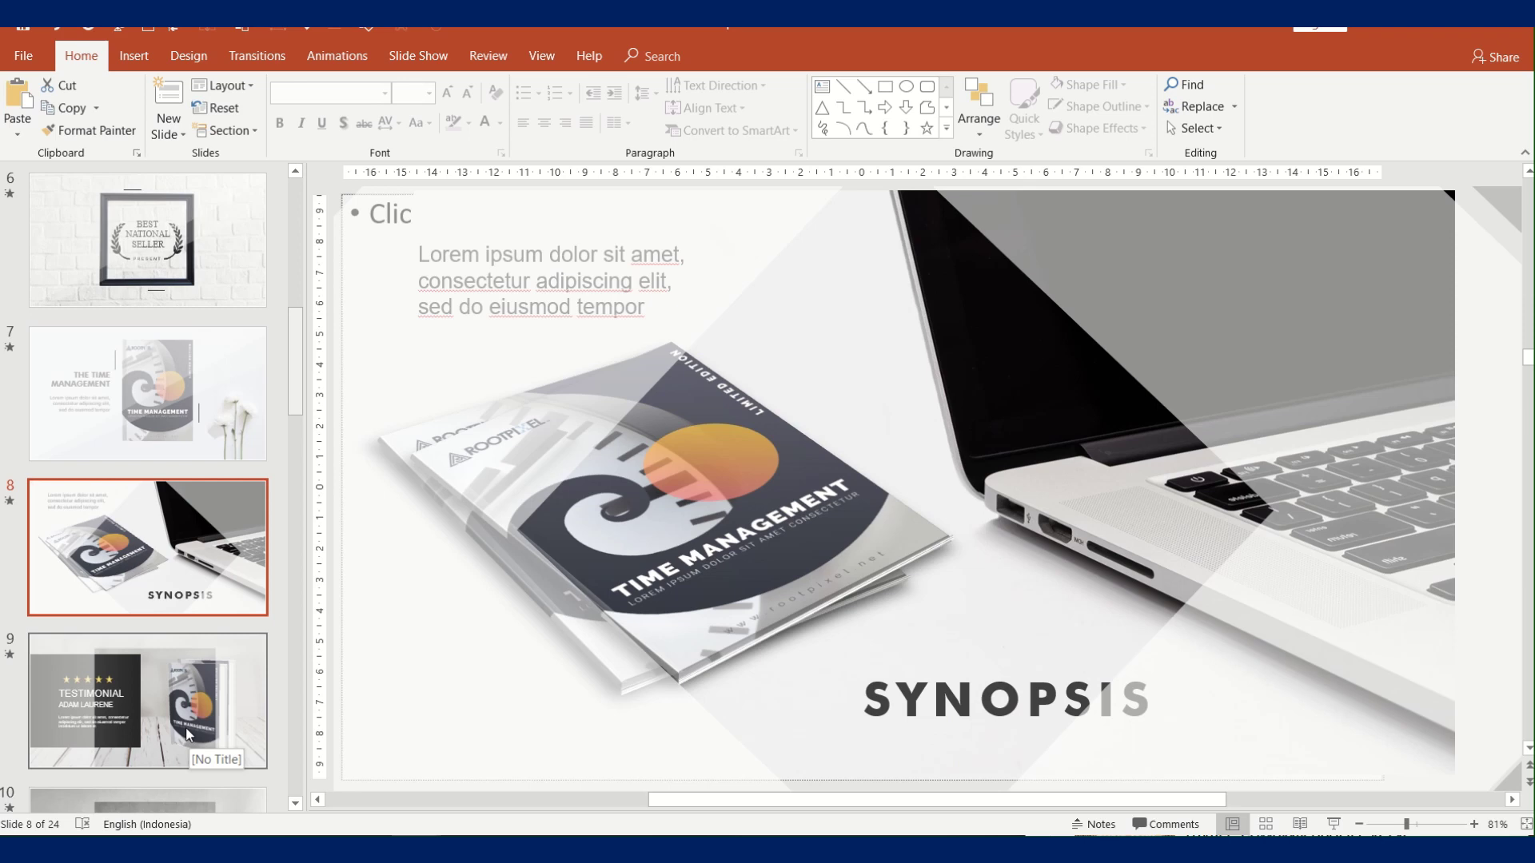
pyautogui.click(183, 408)
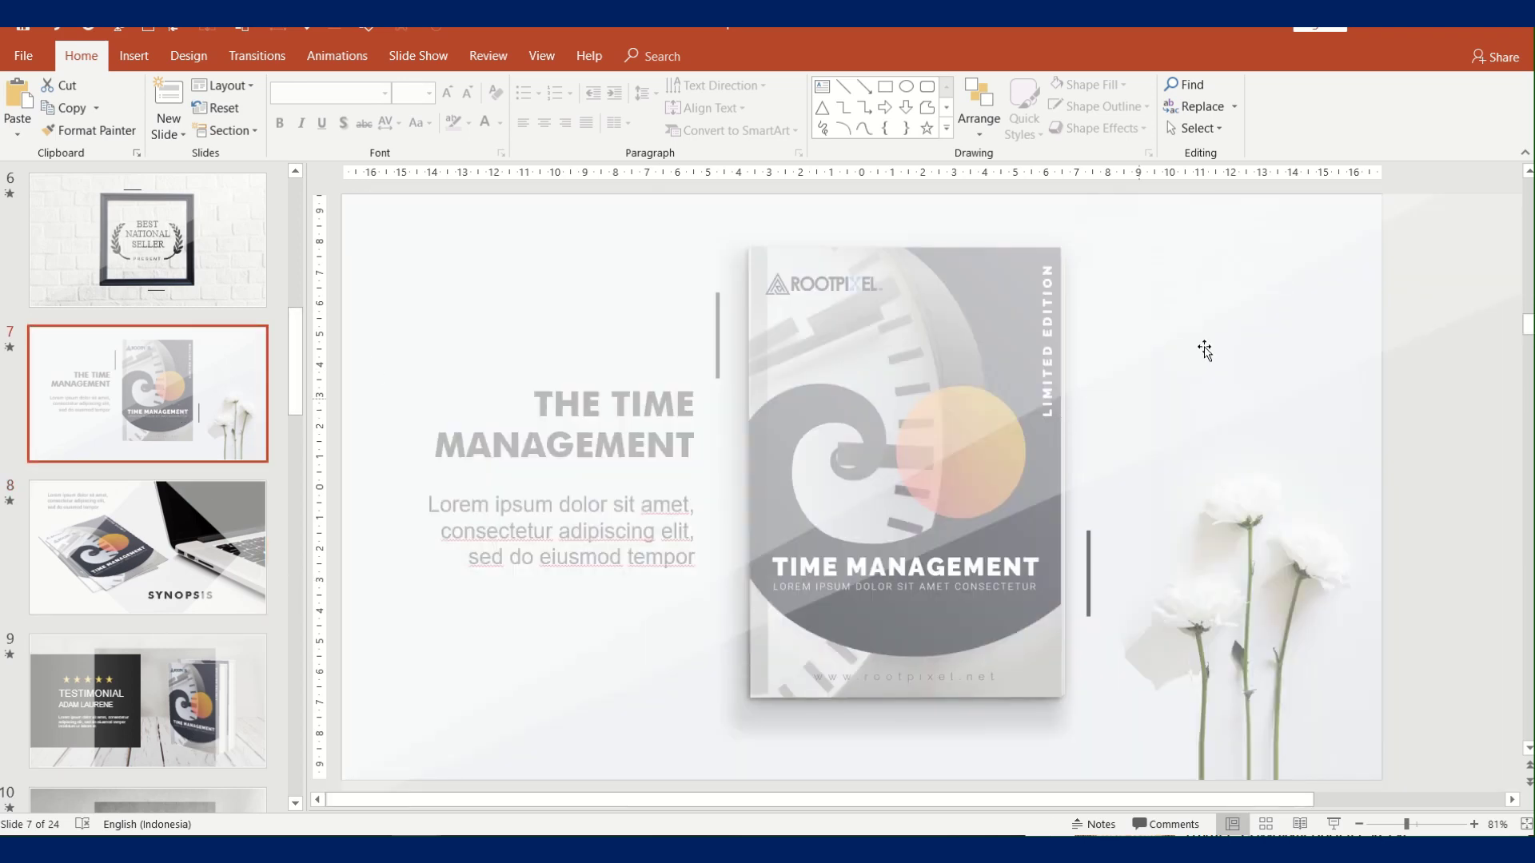
# Hide the three white overlay rectangles on slide 7 using the Selection Pane
pyautogui.click(1006, 370)
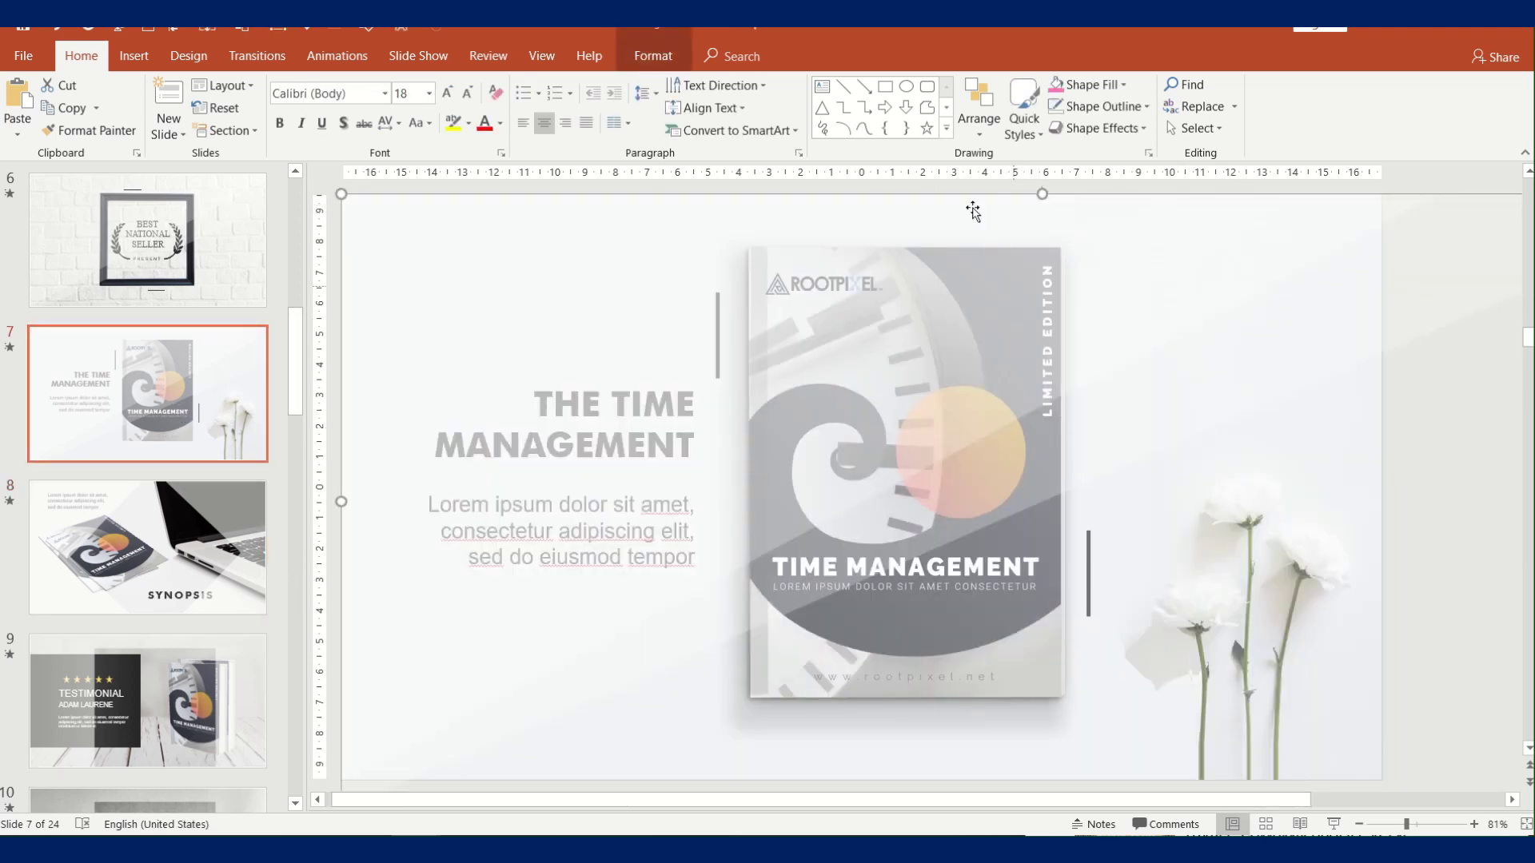
pyautogui.click(653, 55)
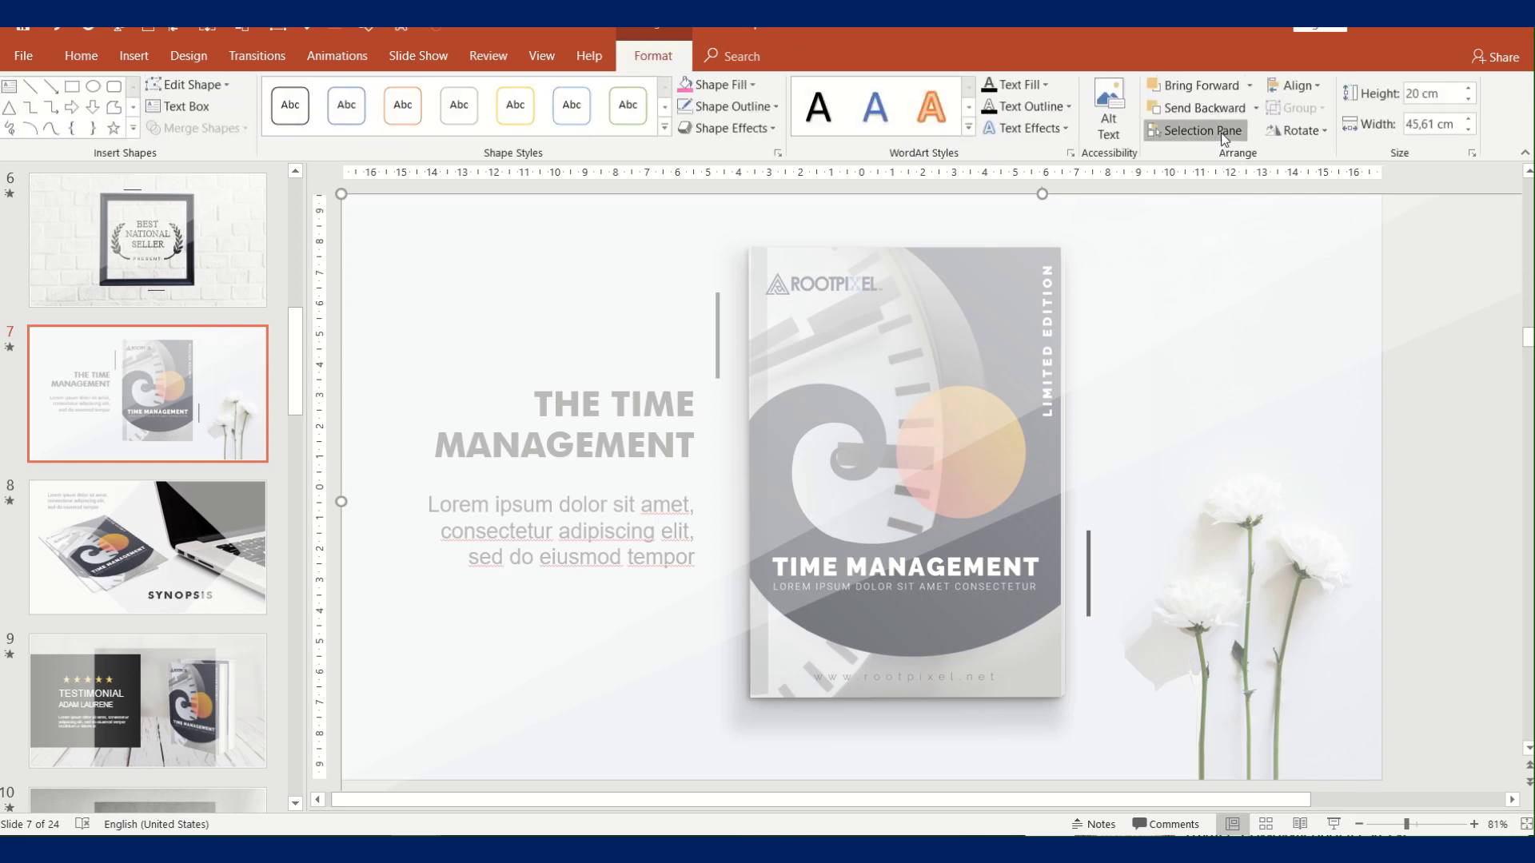
pyautogui.click(1202, 131)
pyautogui.click(1517, 252)
pyautogui.click(1516, 272)
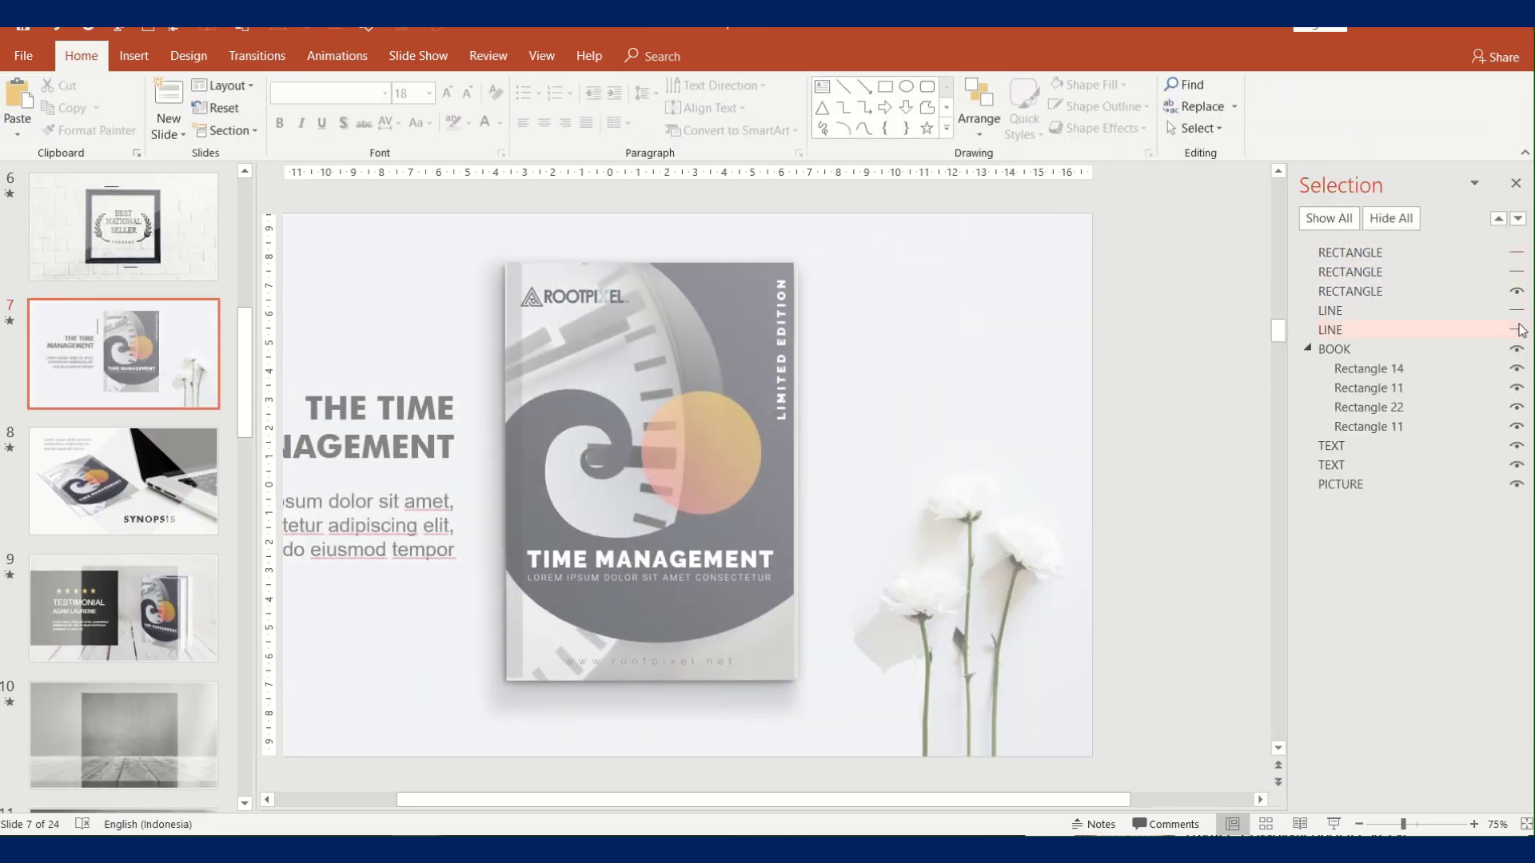
pyautogui.click(740, 297)
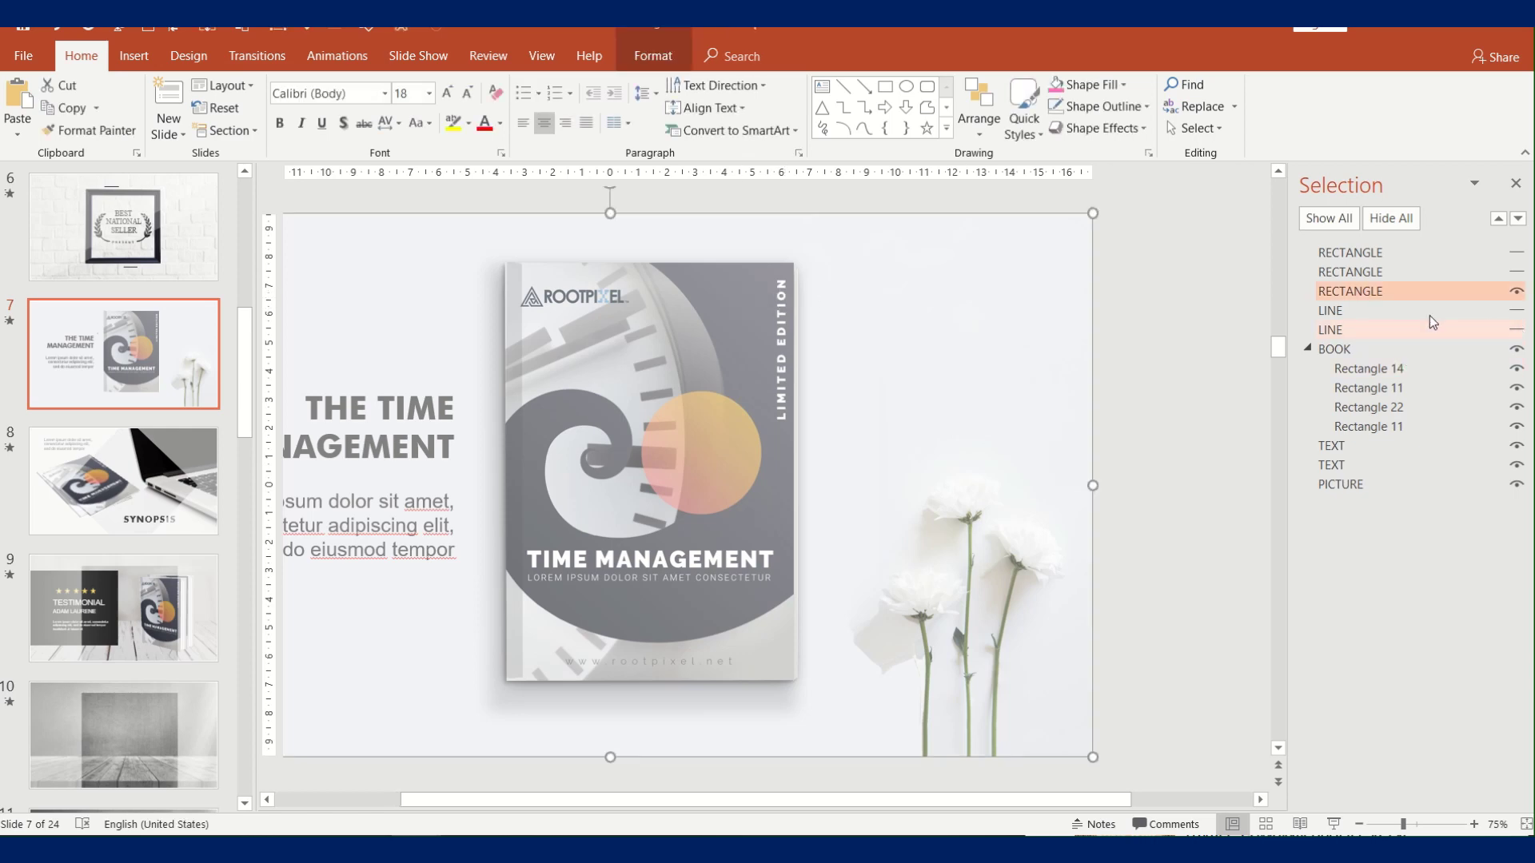
pyautogui.click(1517, 291)
# Open Format Picture for the BOOK group and select its cover shape, Rectangle 11
pyautogui.click(690, 378)
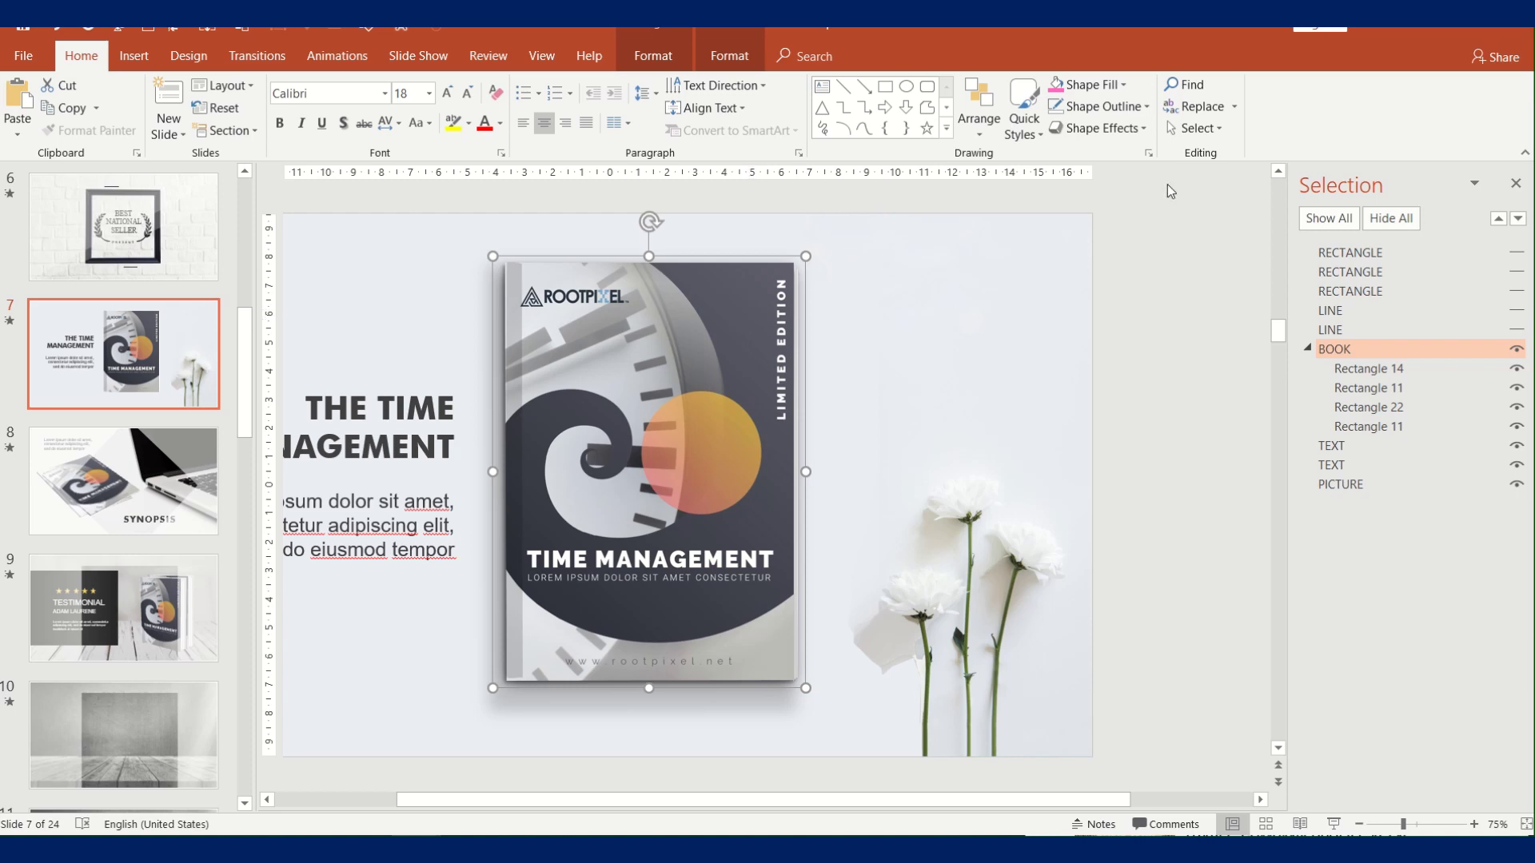
pyautogui.click(1150, 154)
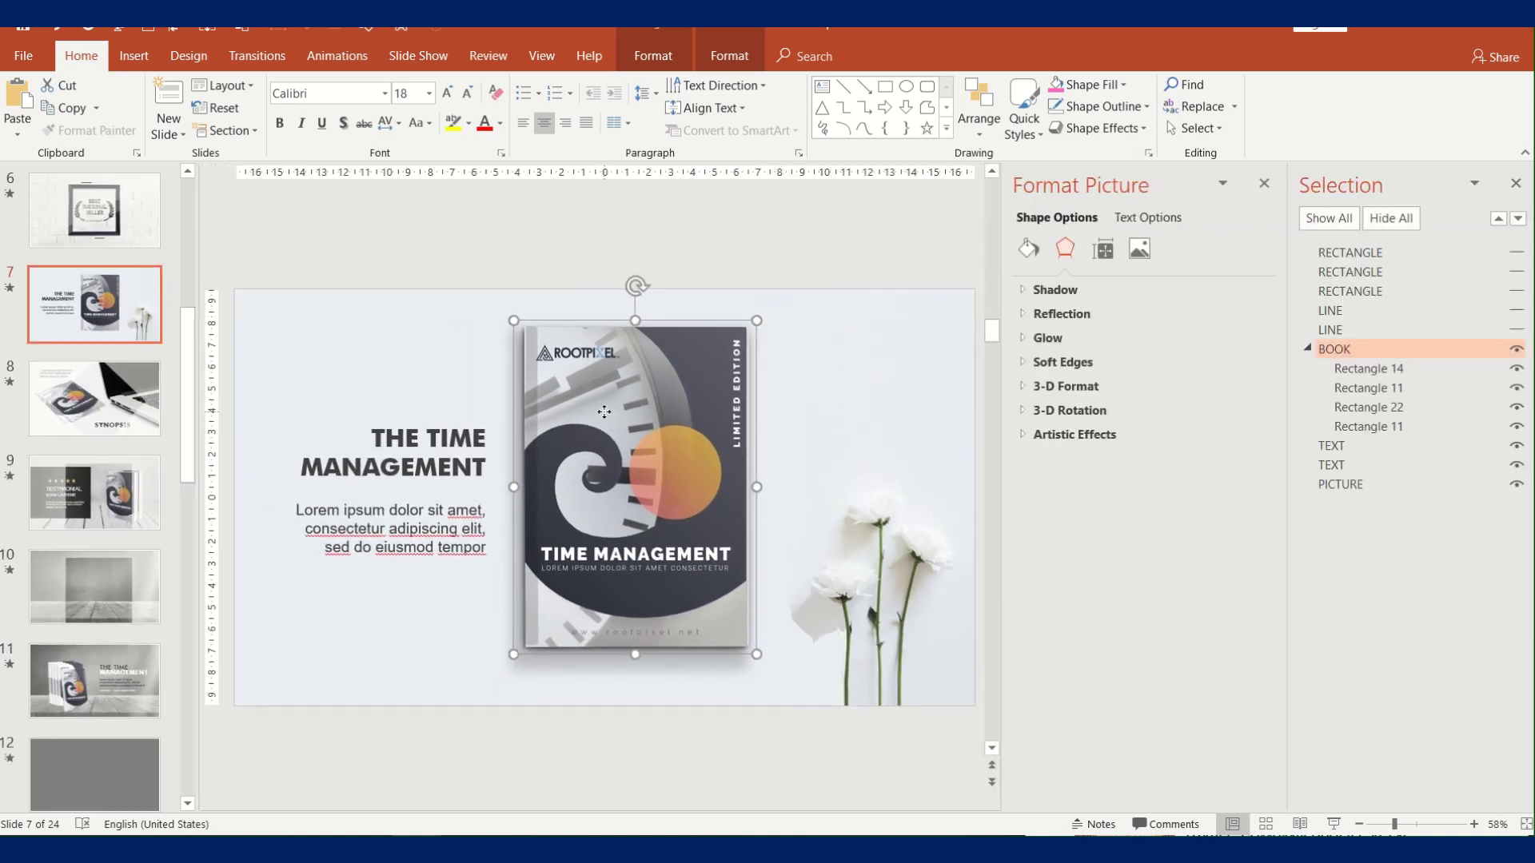
pyautogui.click(604, 411)
# Fill Rectangle 11 with the Book Cover Part 5 picture, then show all hidden objects
pyautogui.rightClick(604, 412)
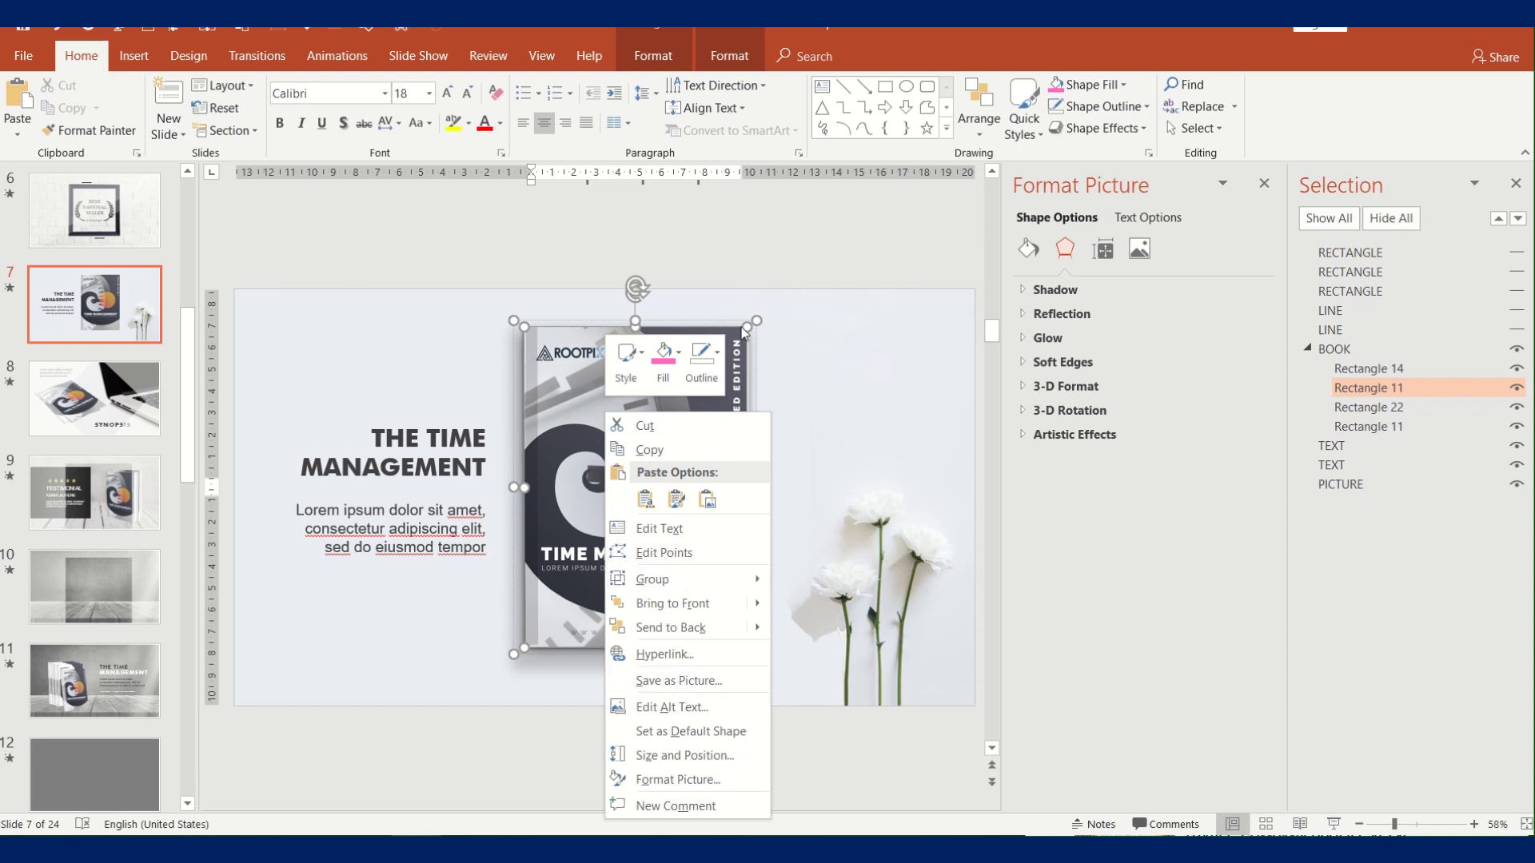
pyautogui.click(563, 395)
pyautogui.click(1027, 250)
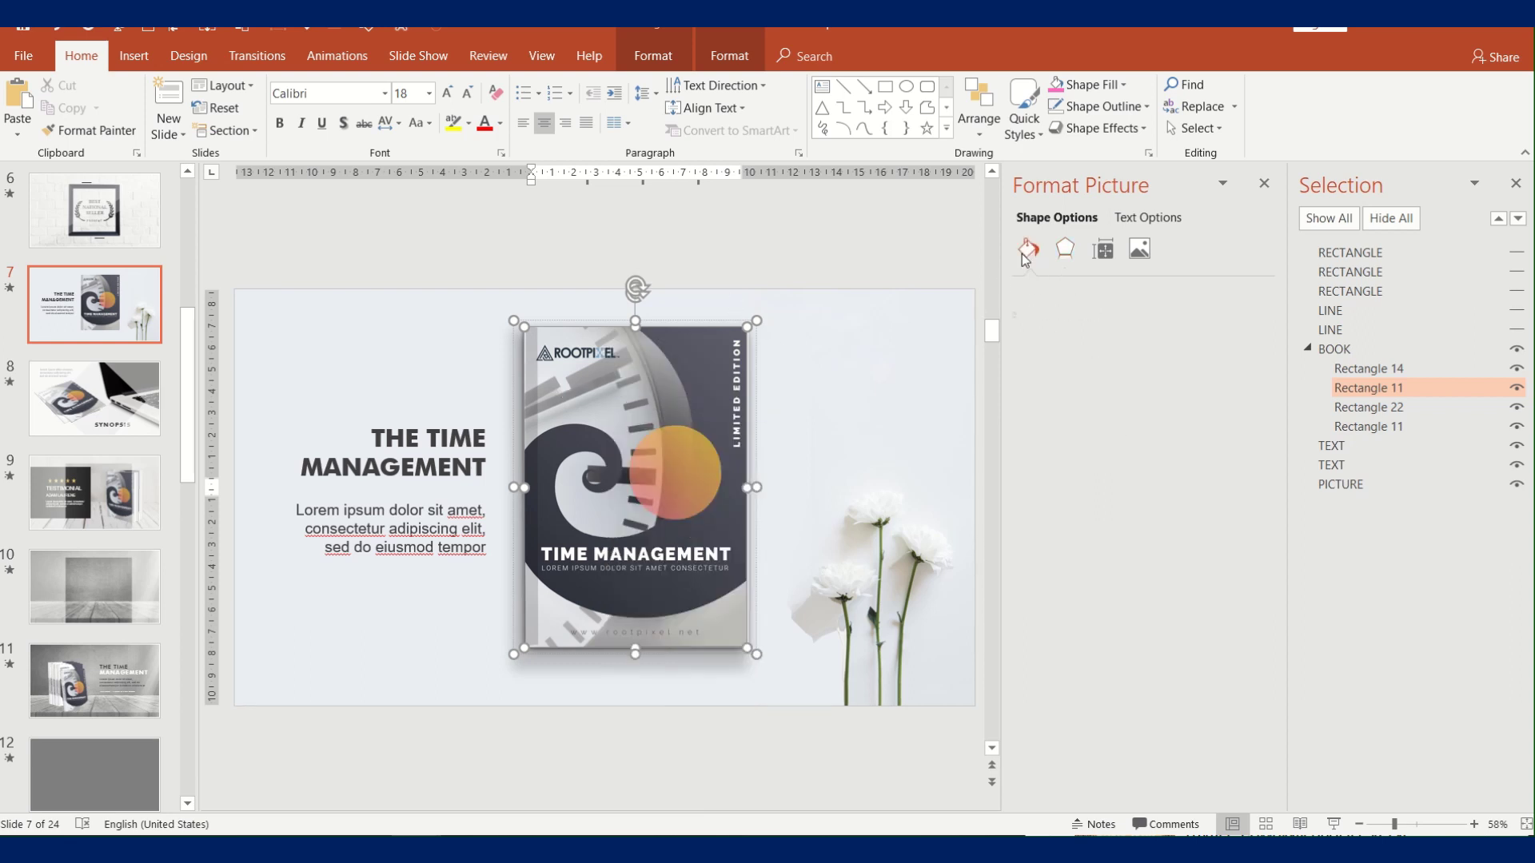
pyautogui.click(1030, 290)
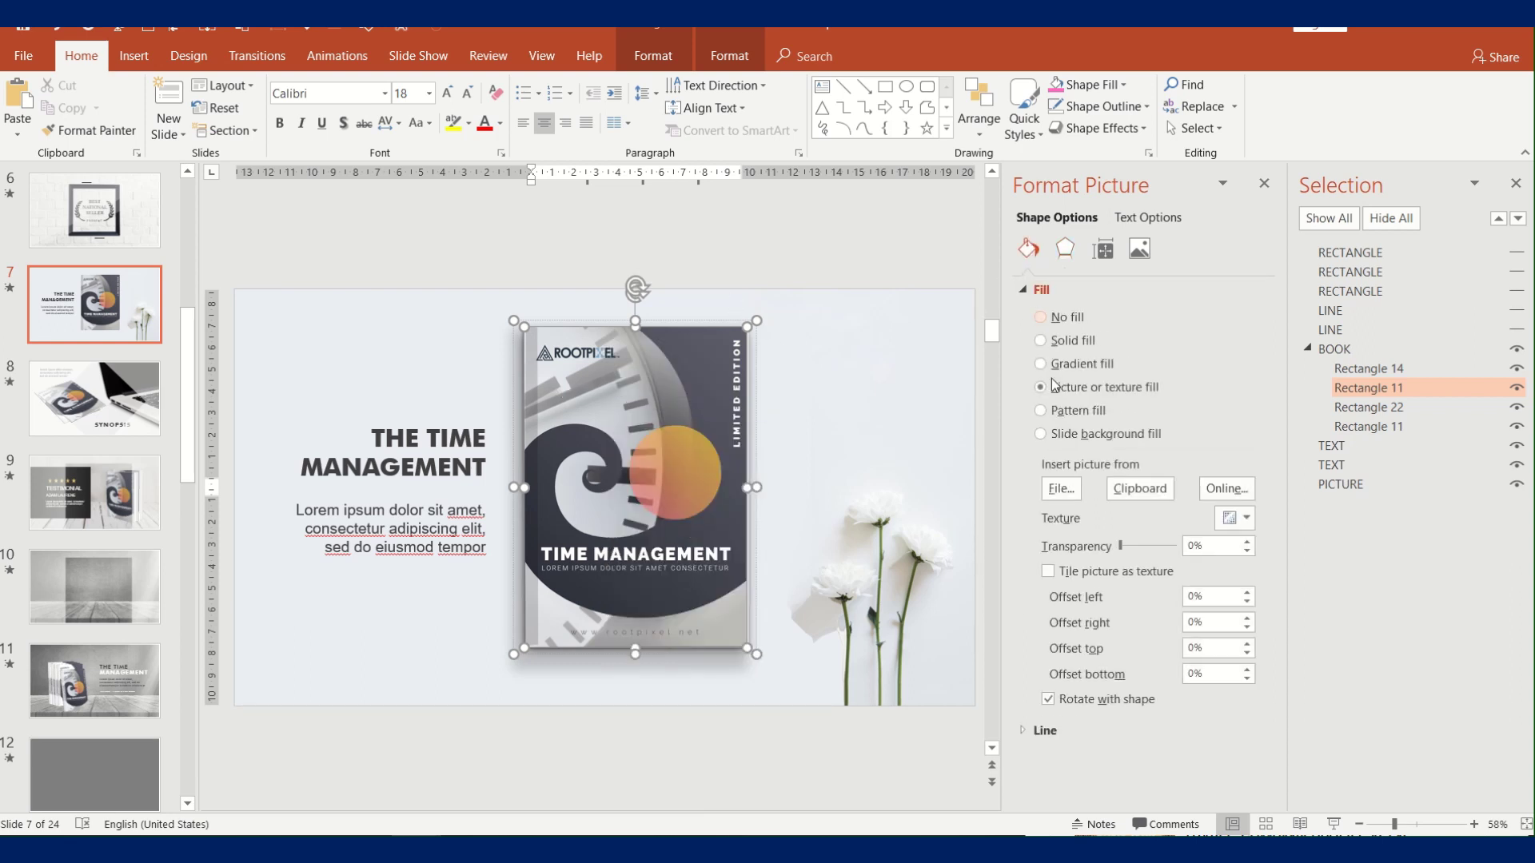
pyautogui.click(1070, 487)
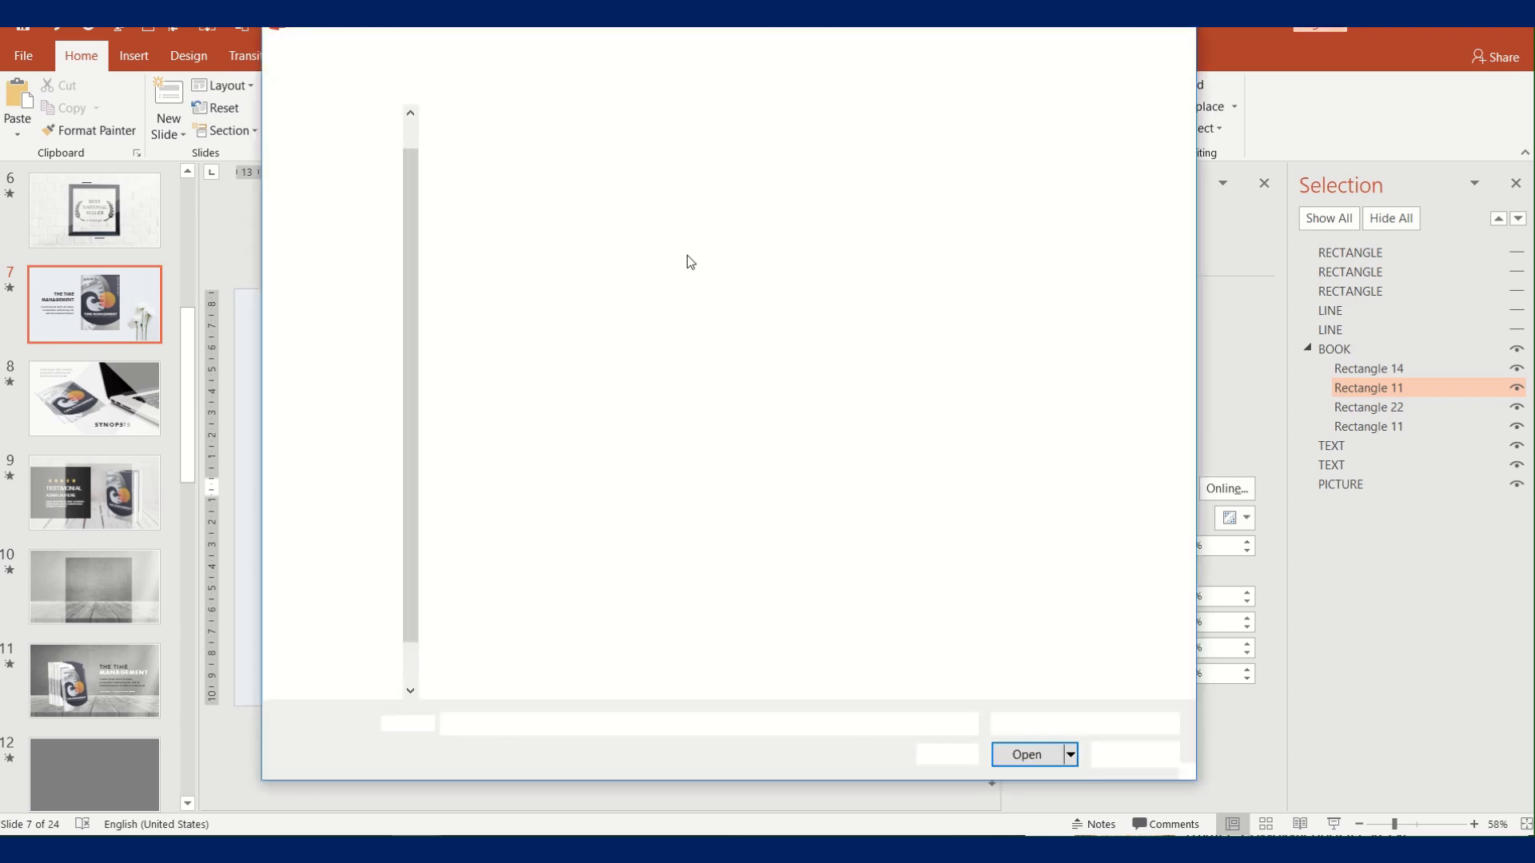
pyautogui.click(821, 172)
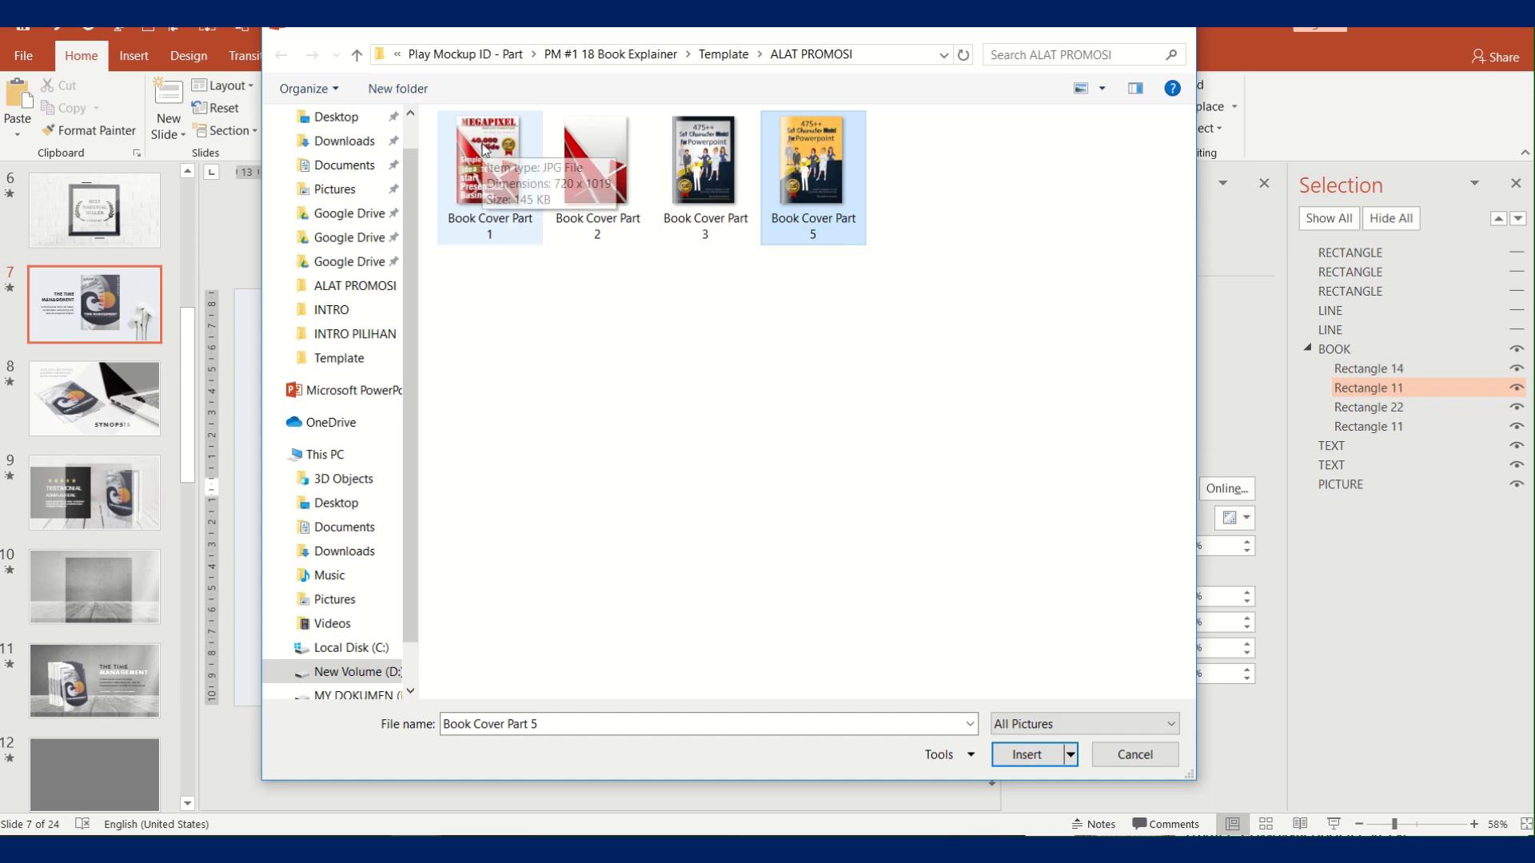
pyautogui.doubleClick(797, 180)
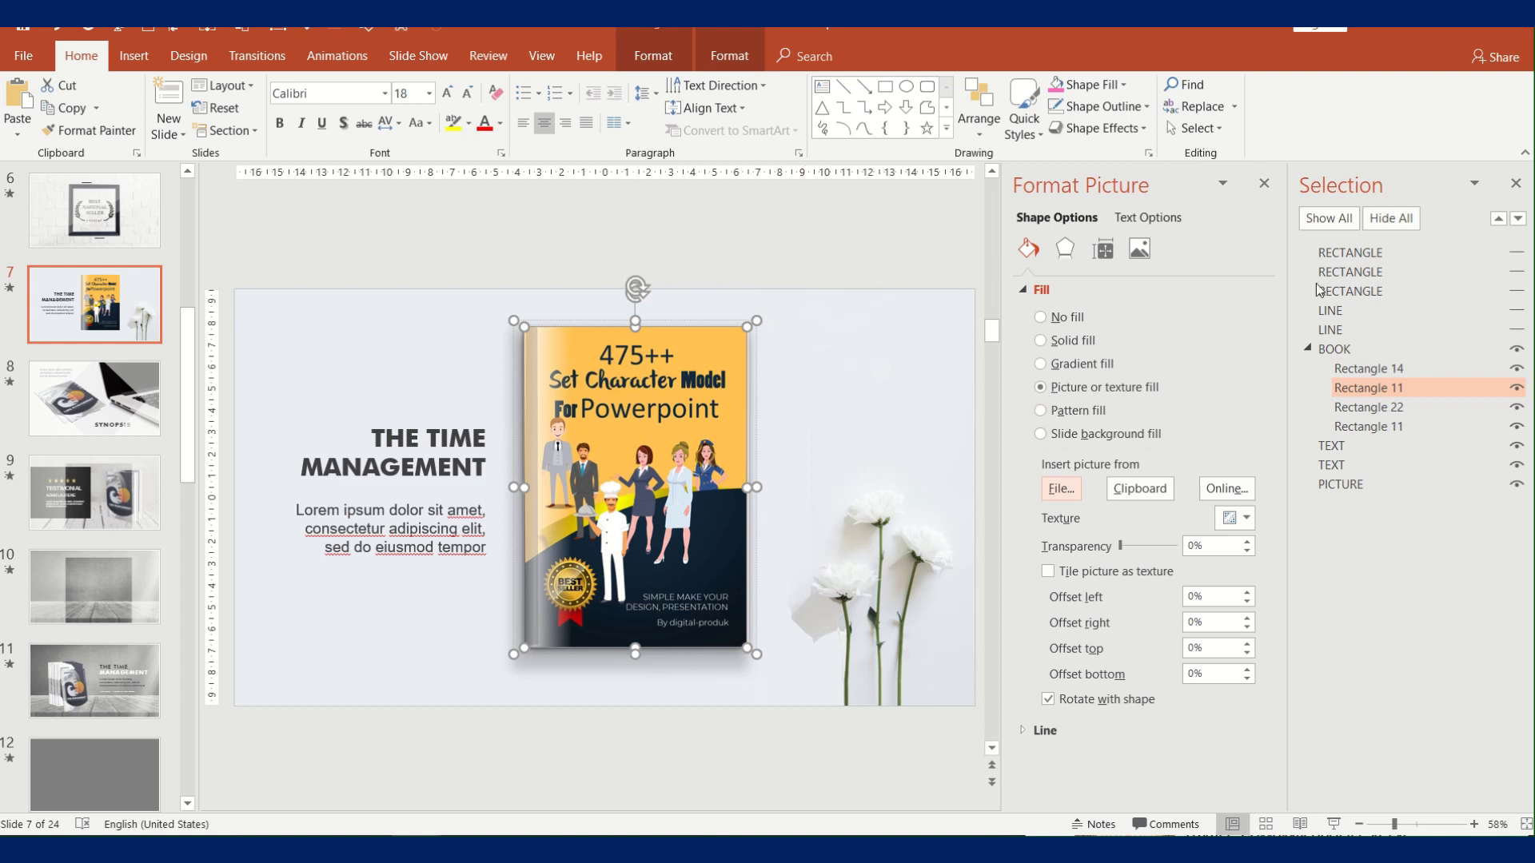
pyautogui.click(1330, 217)
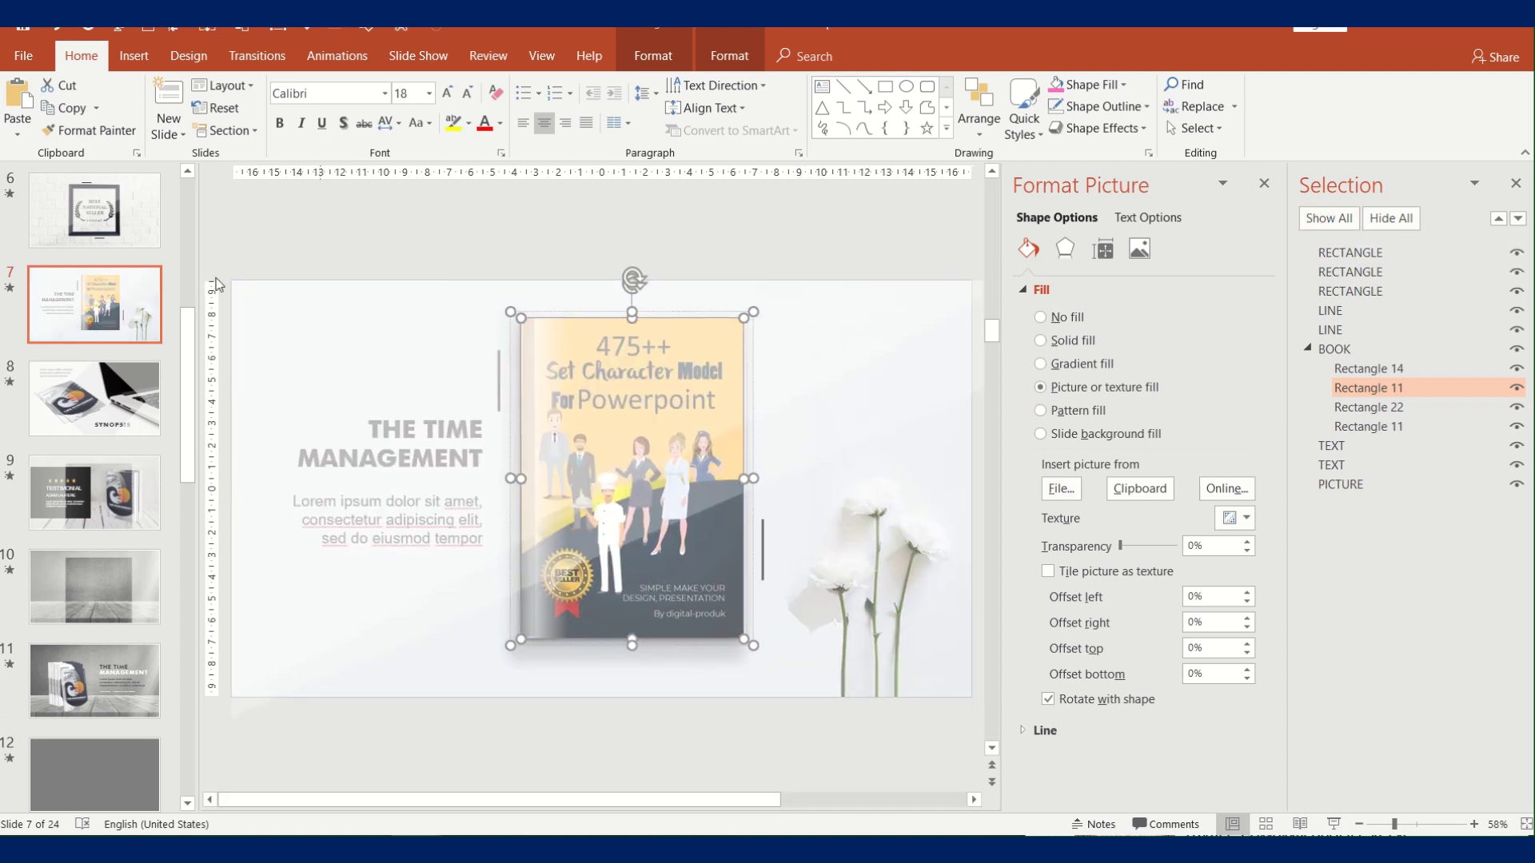
pyautogui.click(12, 290)
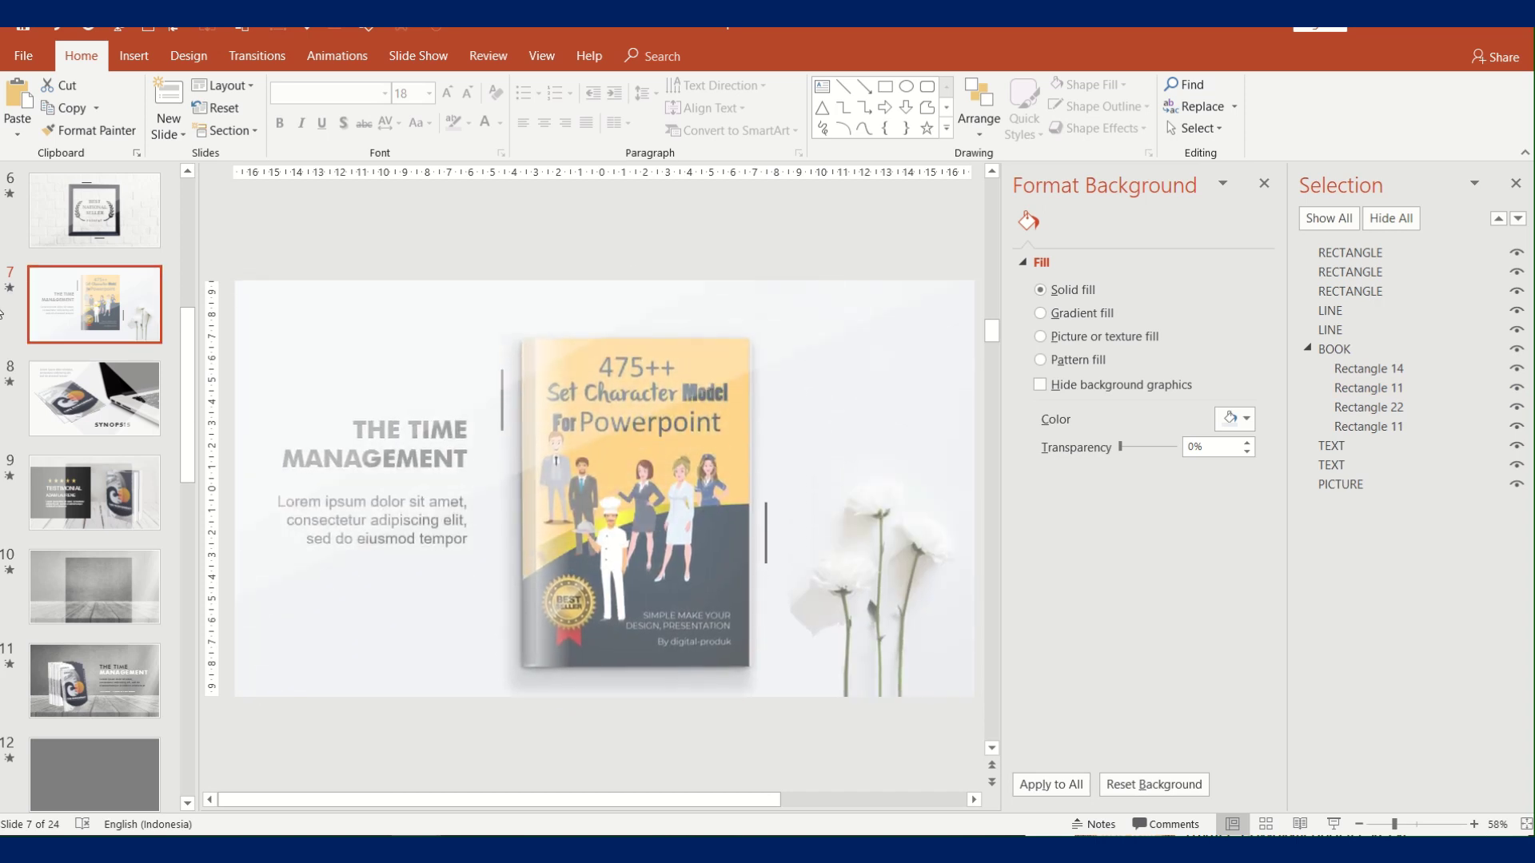
# On the Synopsis slide, isolate the books and fill the lower cover with Book Cover Part 3
pyautogui.click(58, 385)
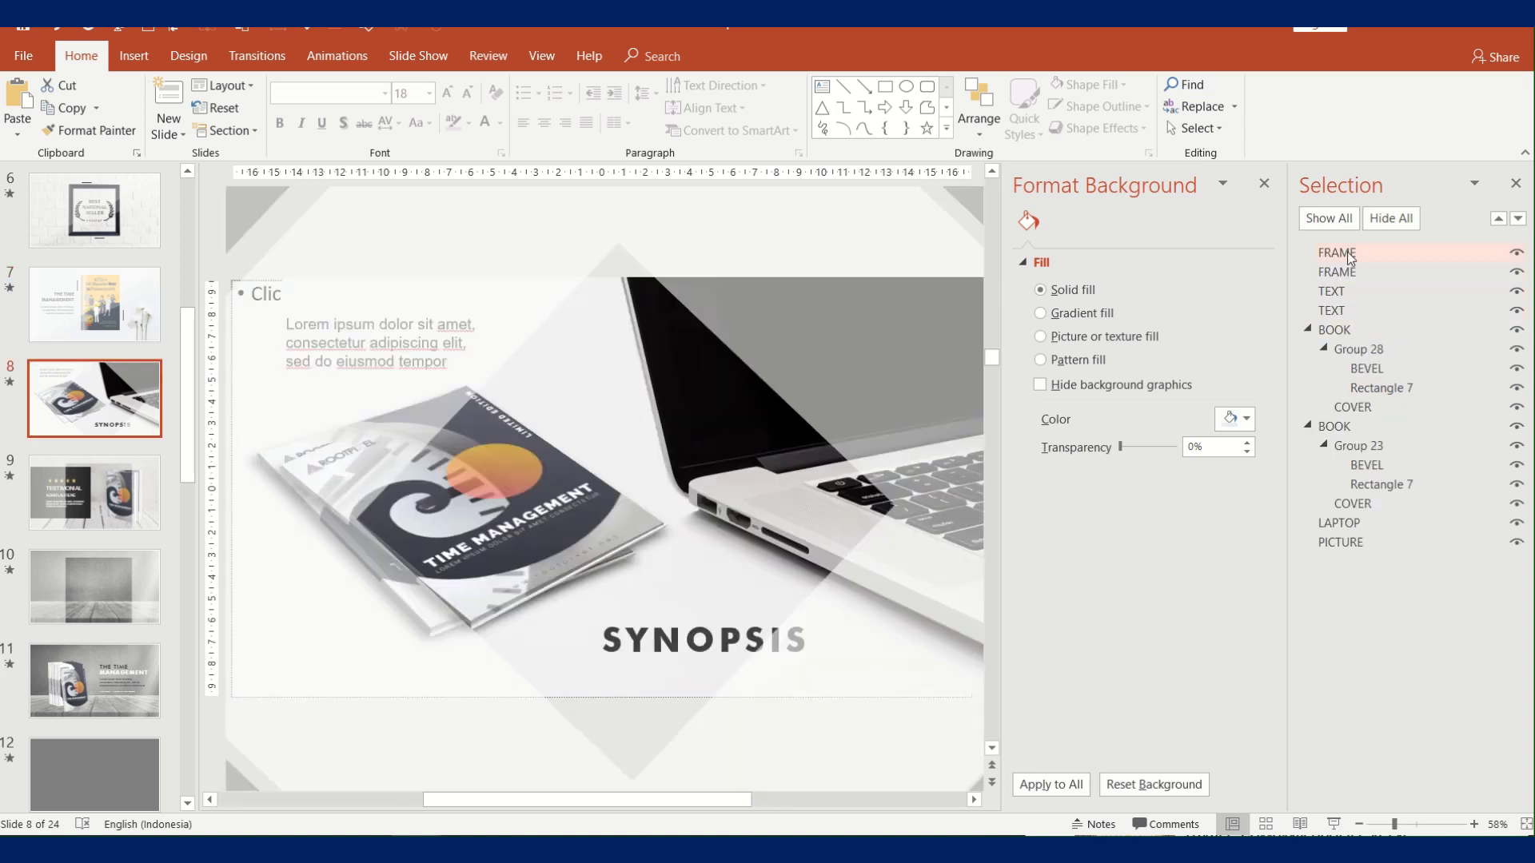
pyautogui.click(1391, 218)
pyautogui.click(1334, 329)
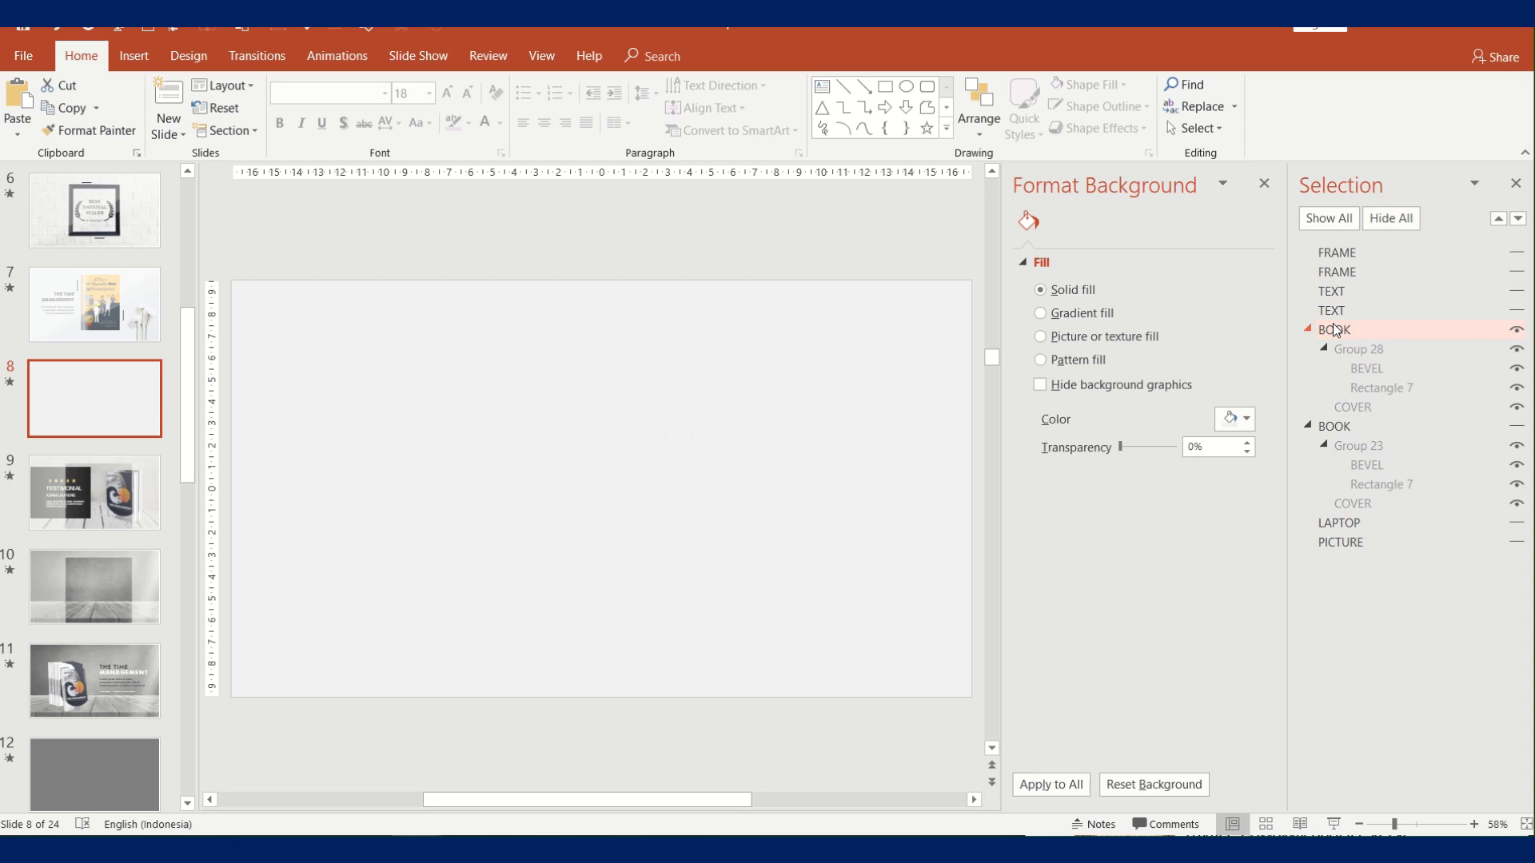
pyautogui.click(1335, 426)
pyautogui.click(1359, 542)
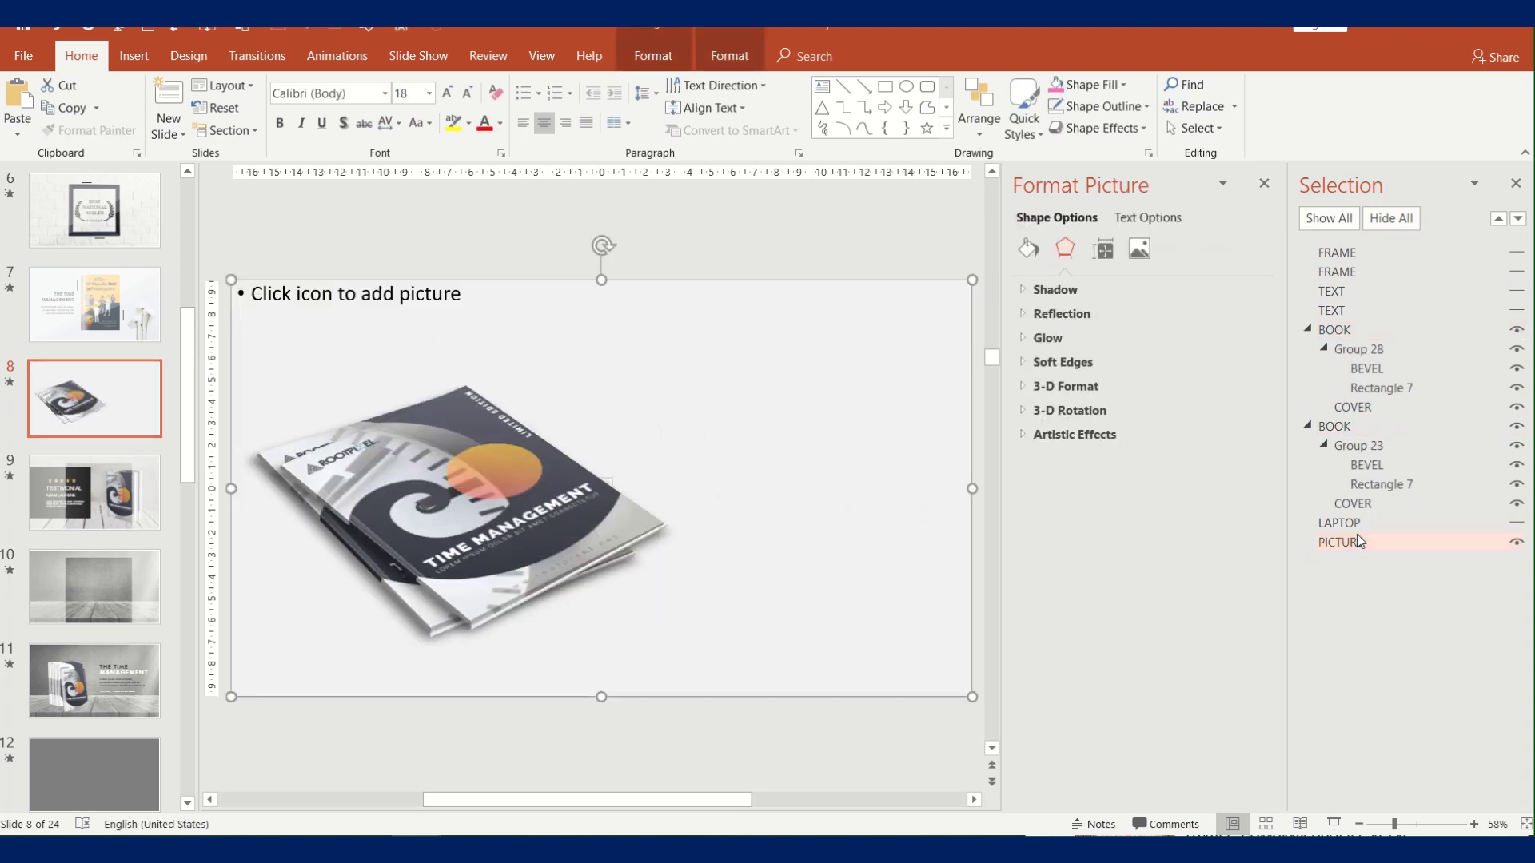
pyautogui.click(1359, 542)
pyautogui.click(1370, 510)
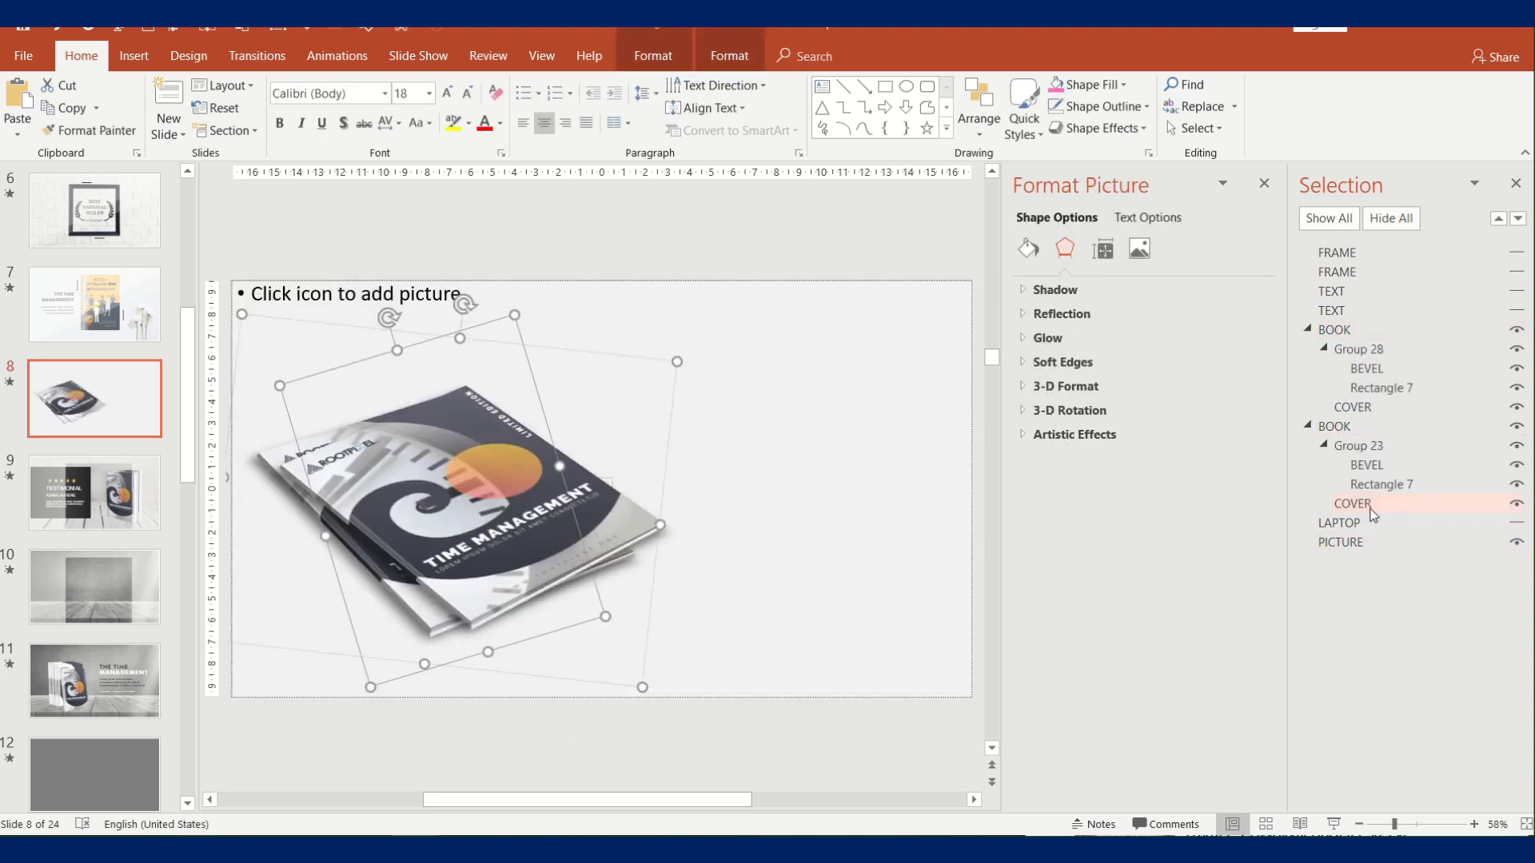
pyautogui.click(1026, 249)
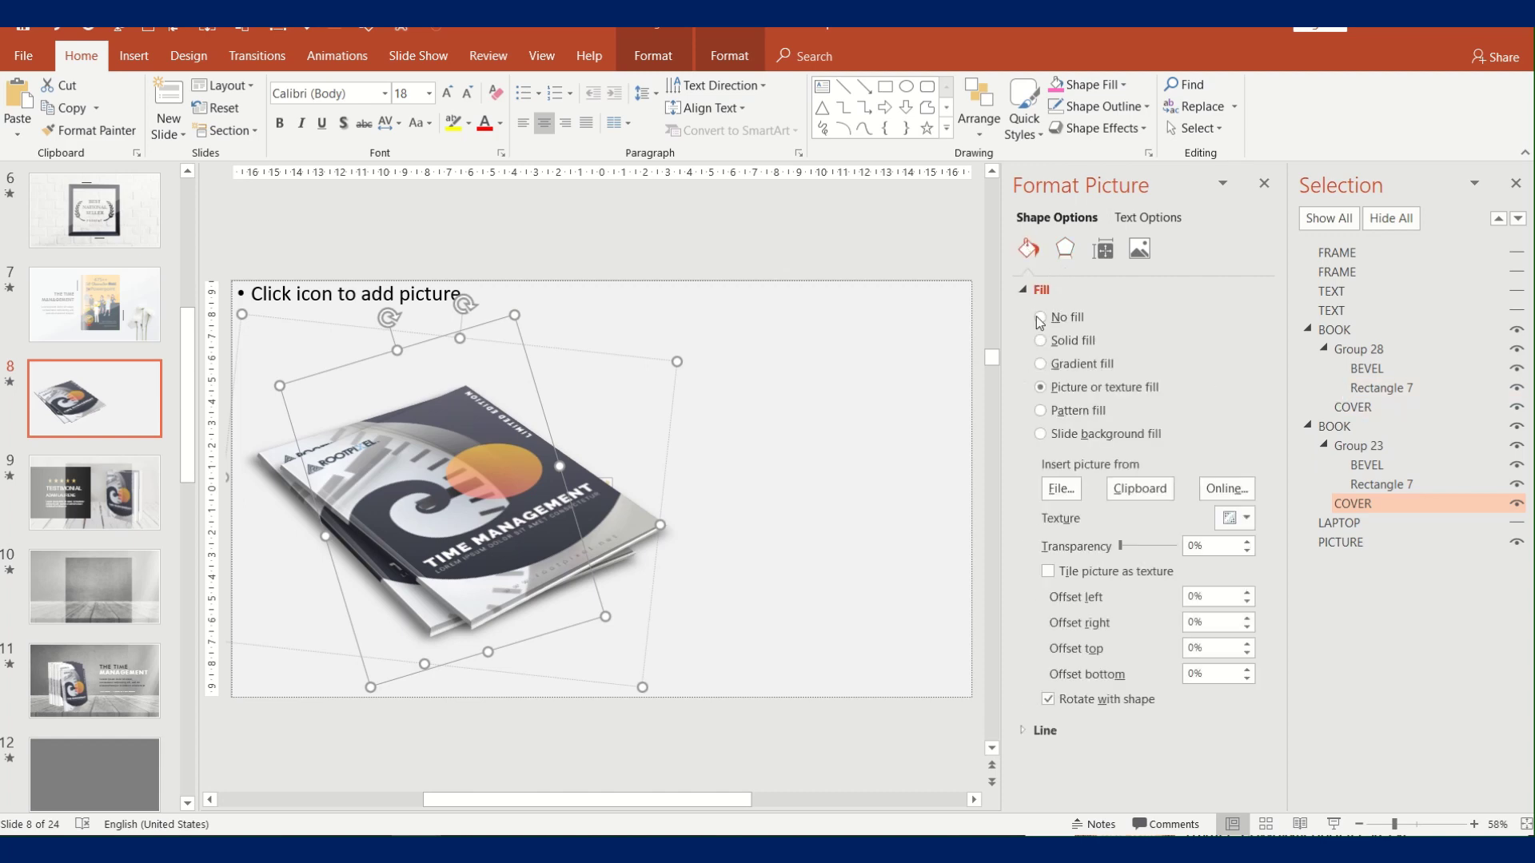
pyautogui.click(1062, 489)
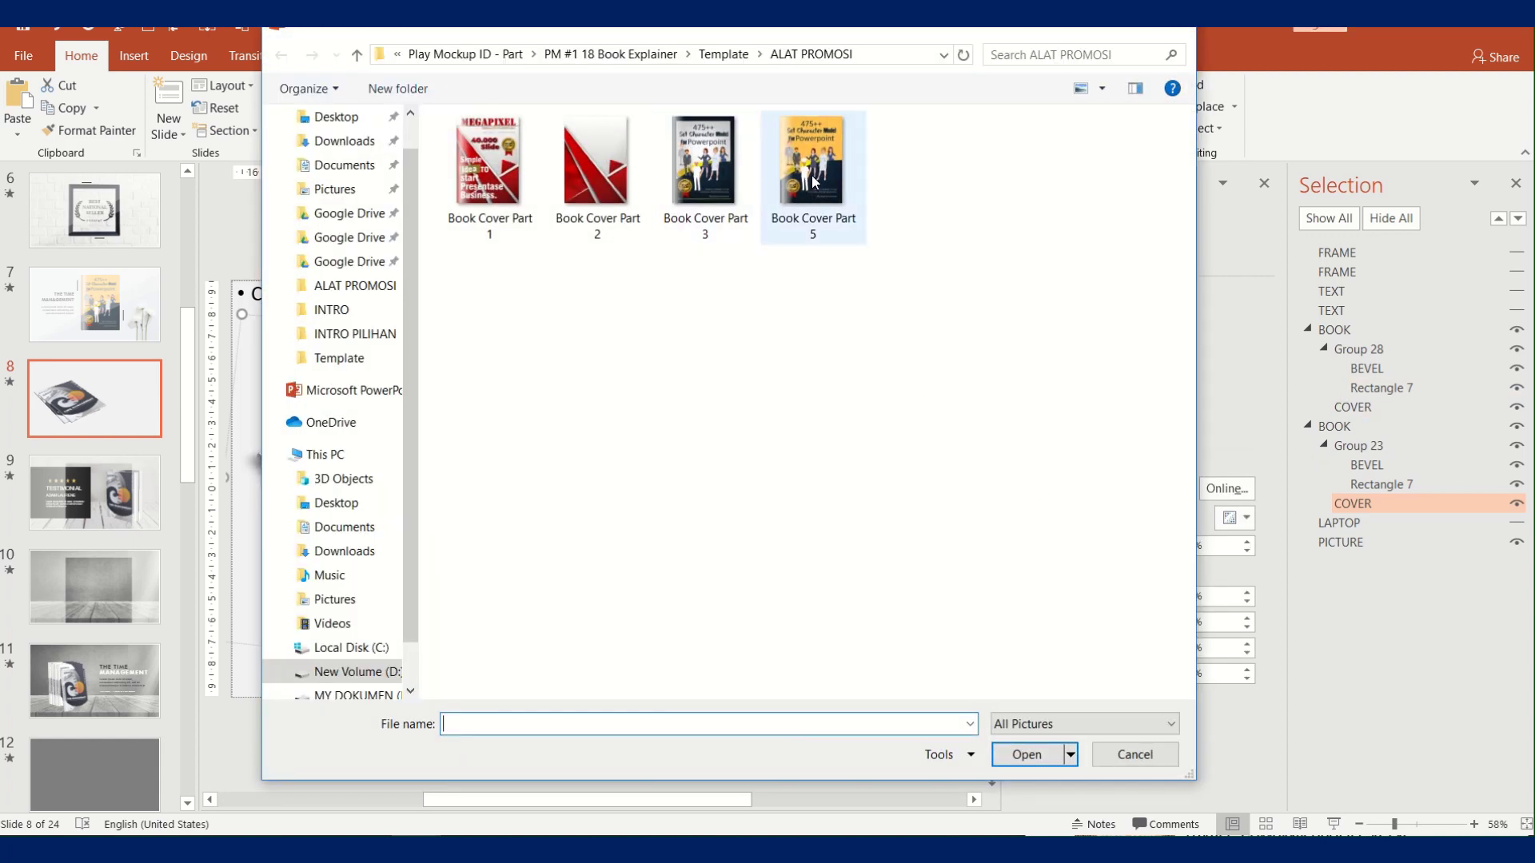
pyautogui.doubleClick(689, 159)
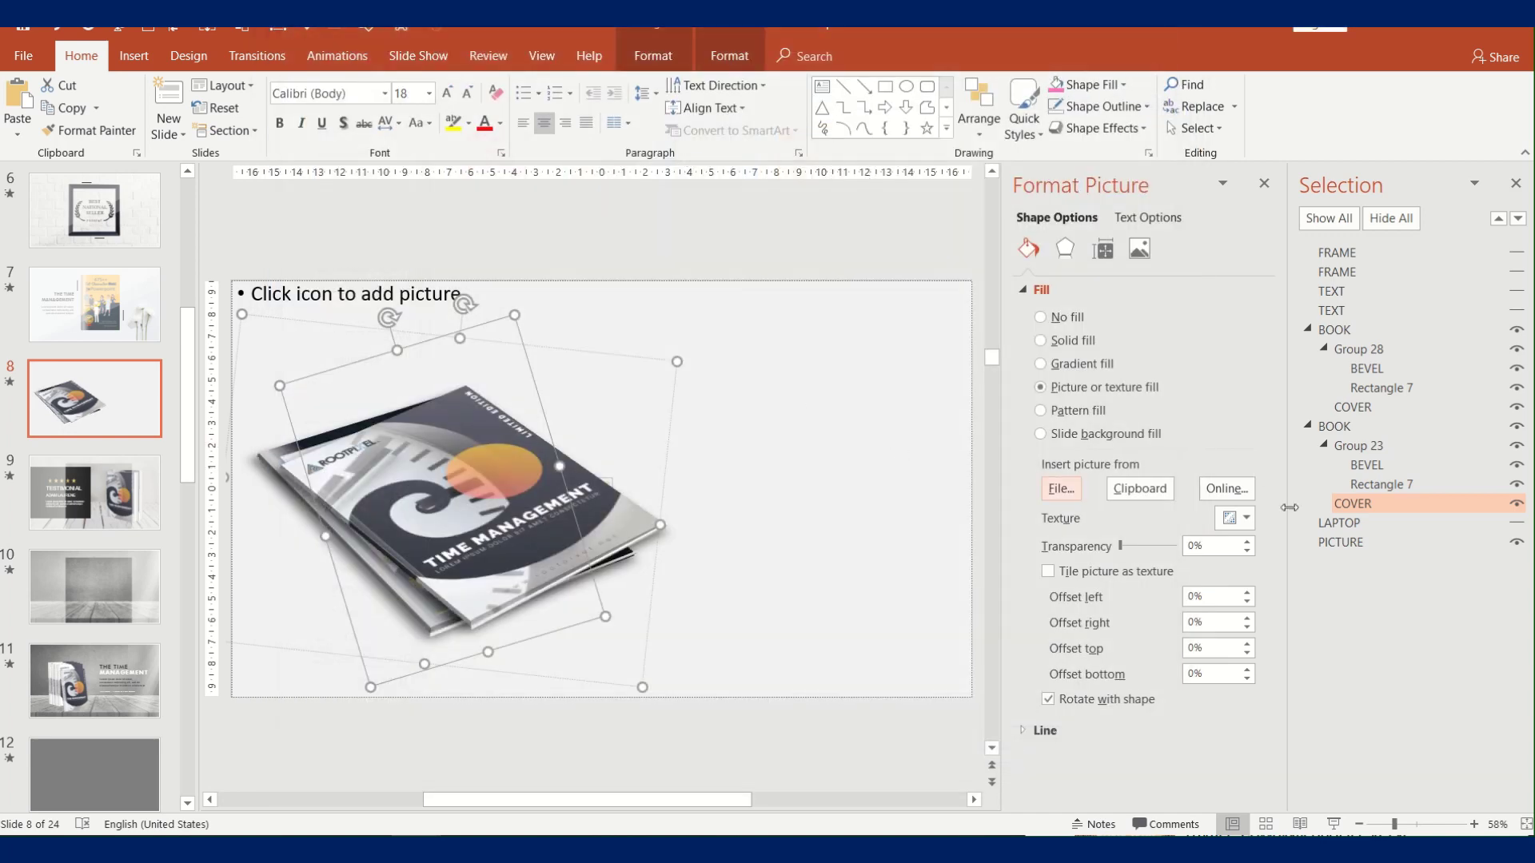
# Fill the other book's cover with Book Cover Part 3 and unhide all objects
pyautogui.click(1364, 409)
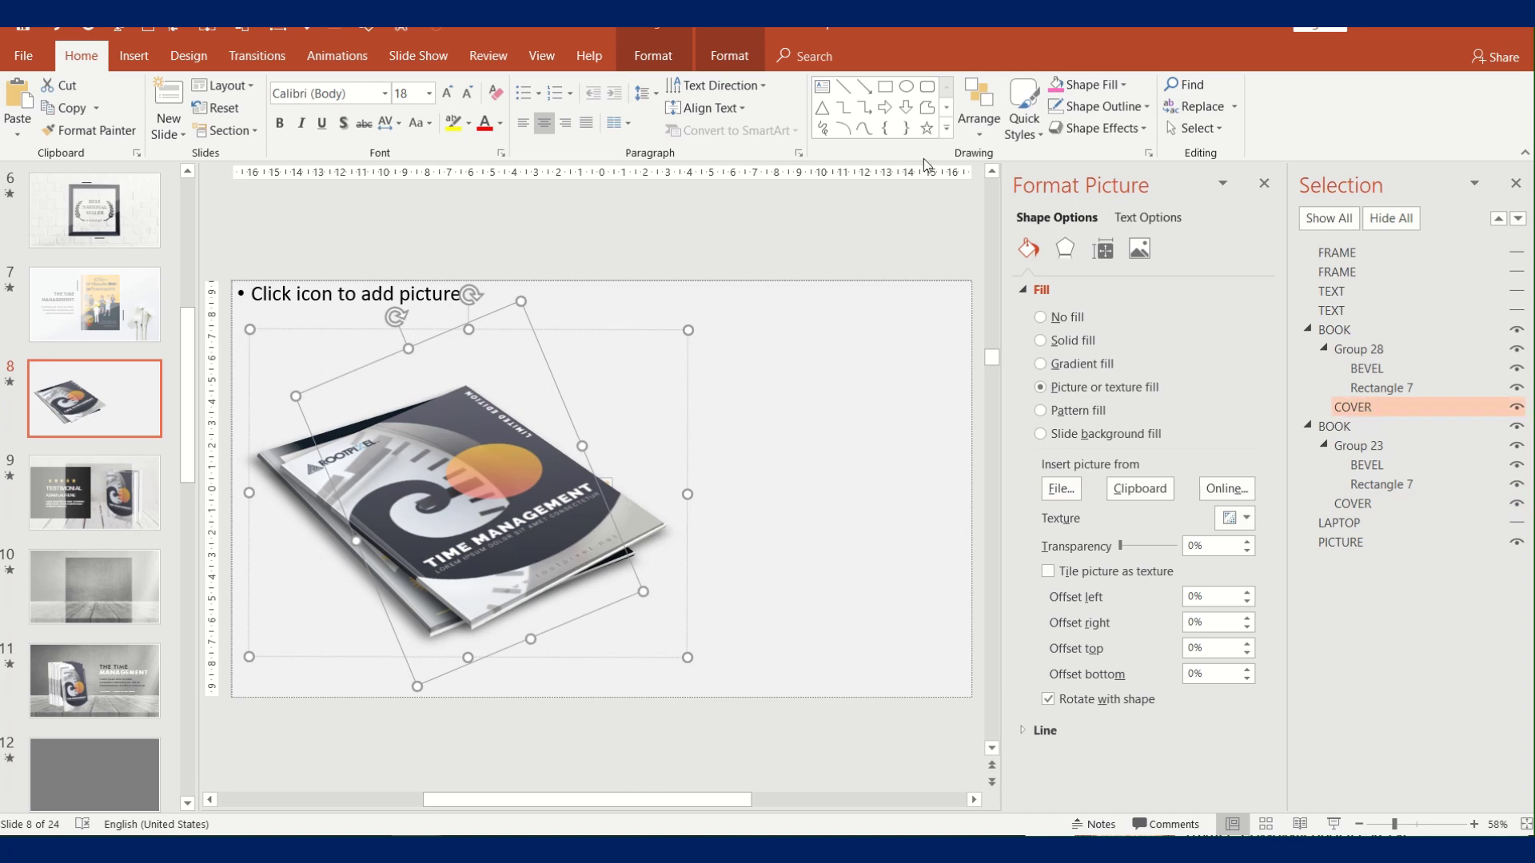
pyautogui.click(1059, 487)
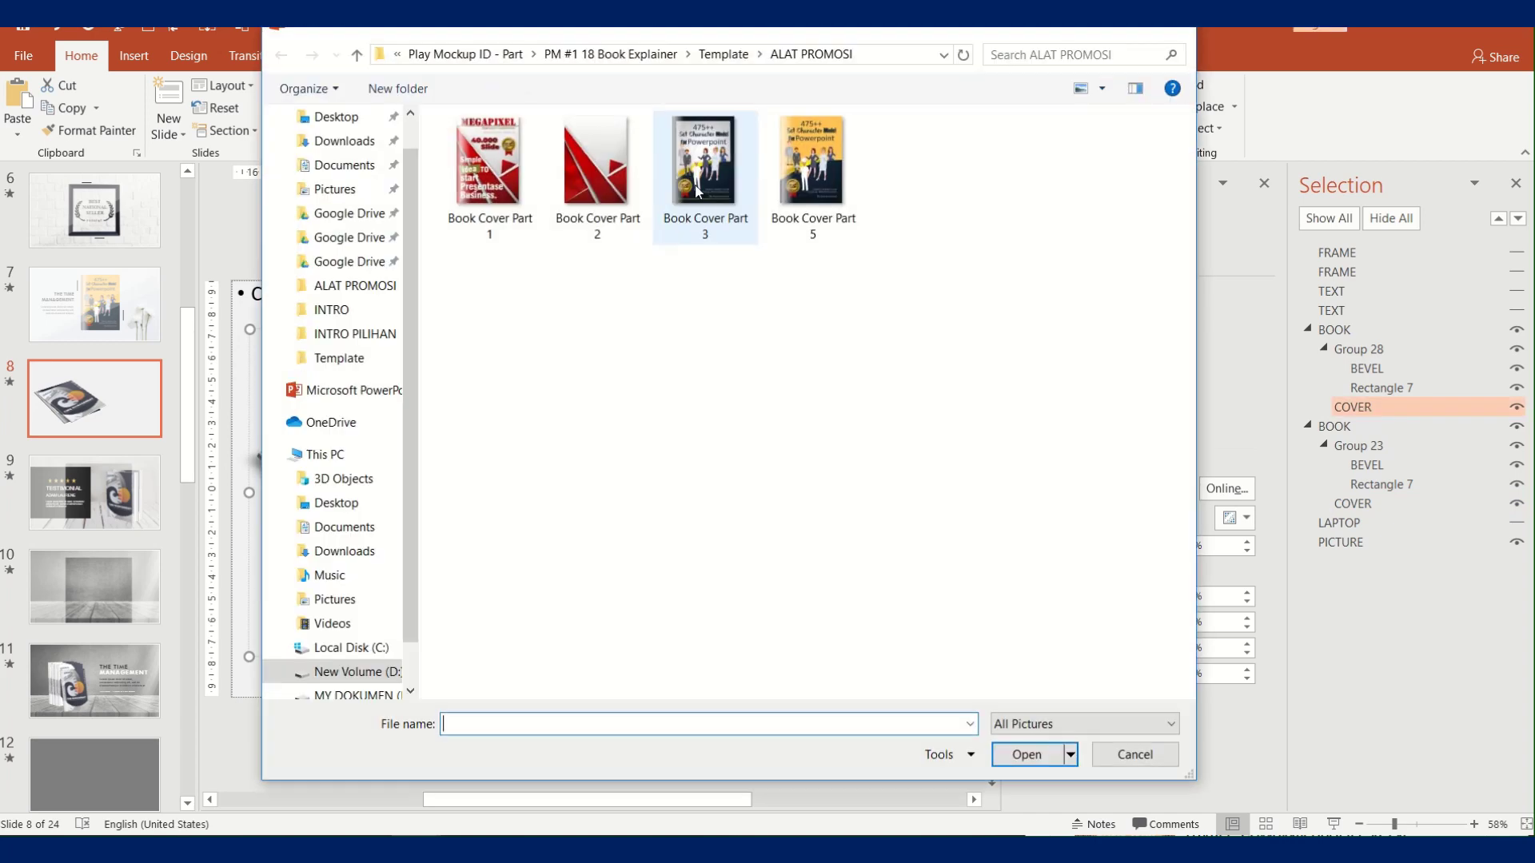
pyautogui.doubleClick(714, 162)
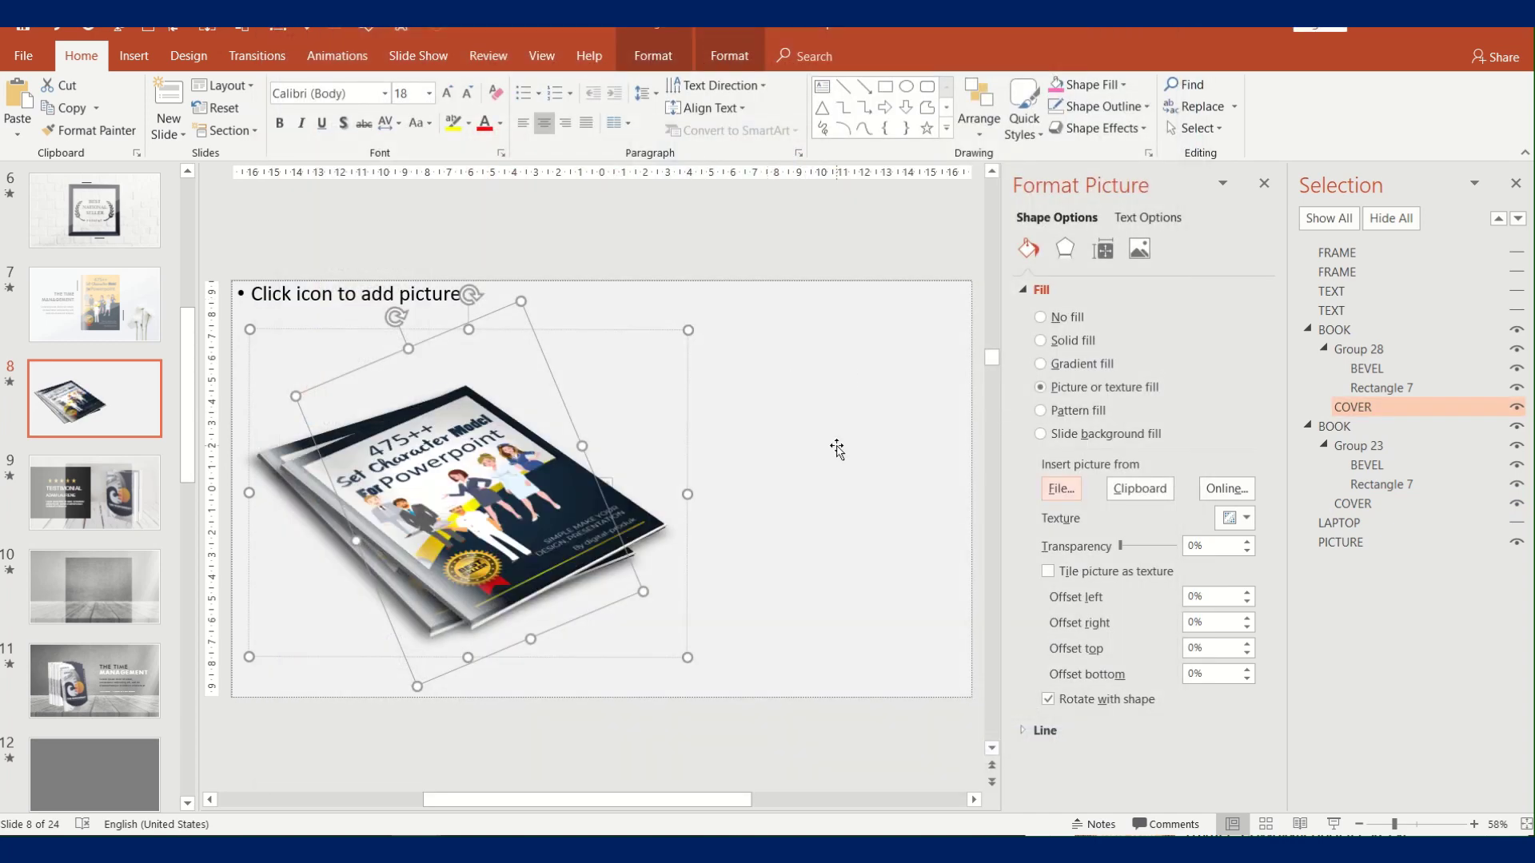
pyautogui.press('Escape')
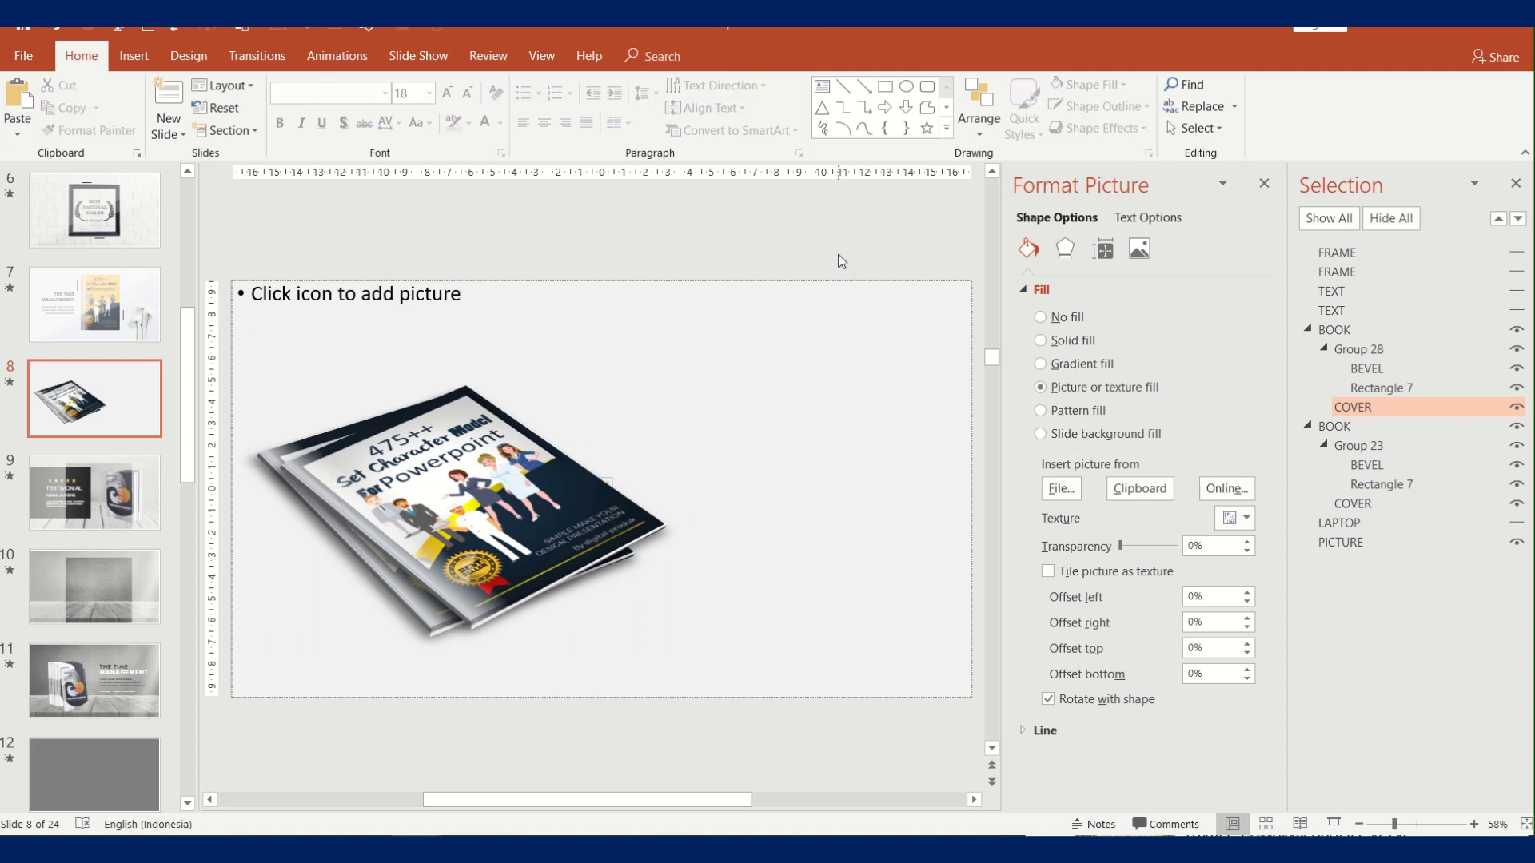
pyautogui.click(1318, 218)
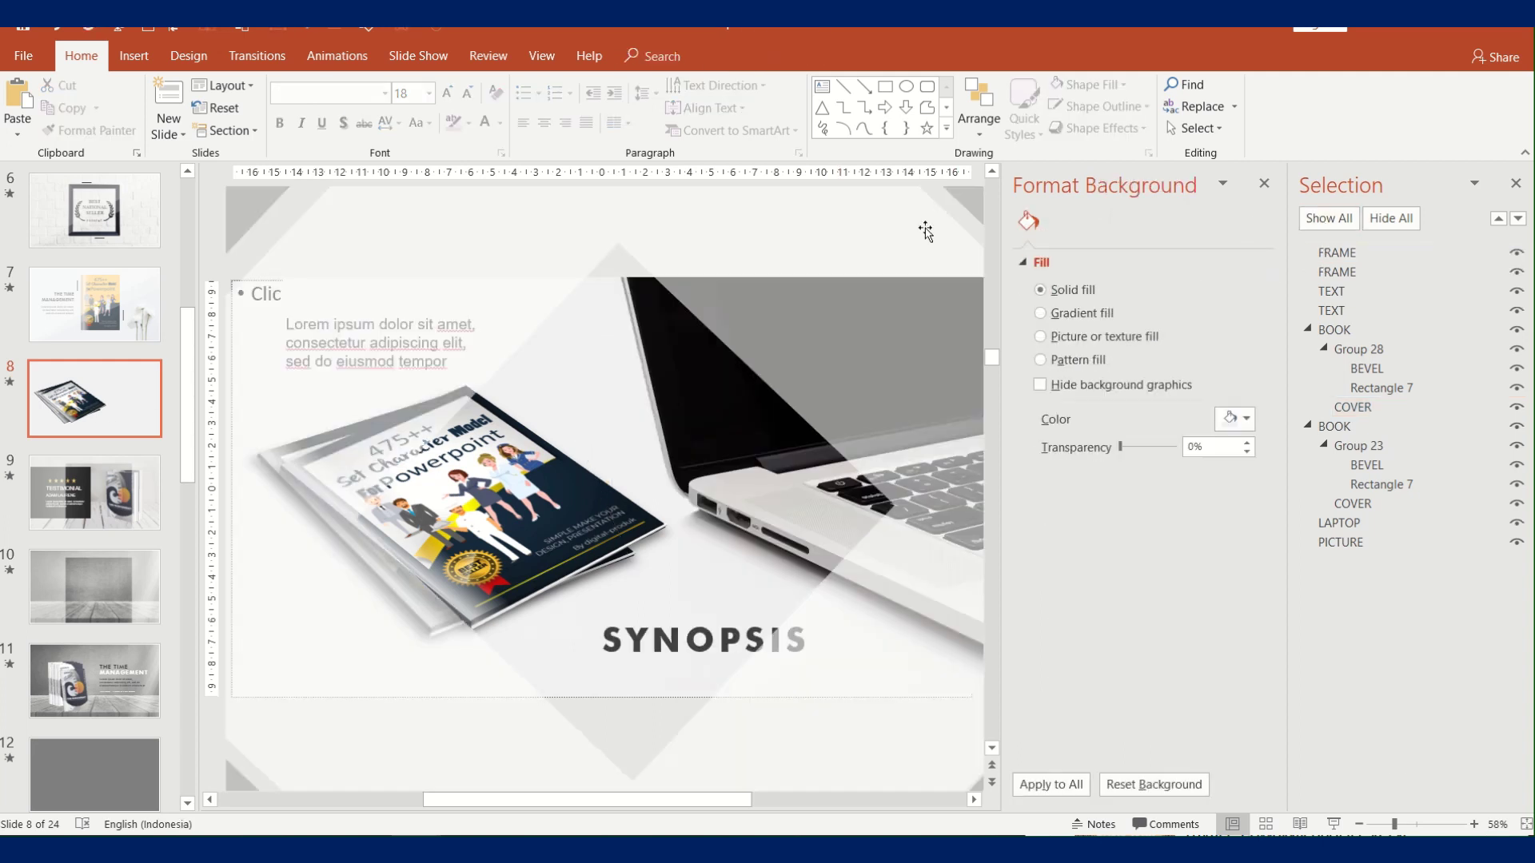
# On slide 9, fill the front book's cover with the 475++ character-model image
pyautogui.click(9, 384)
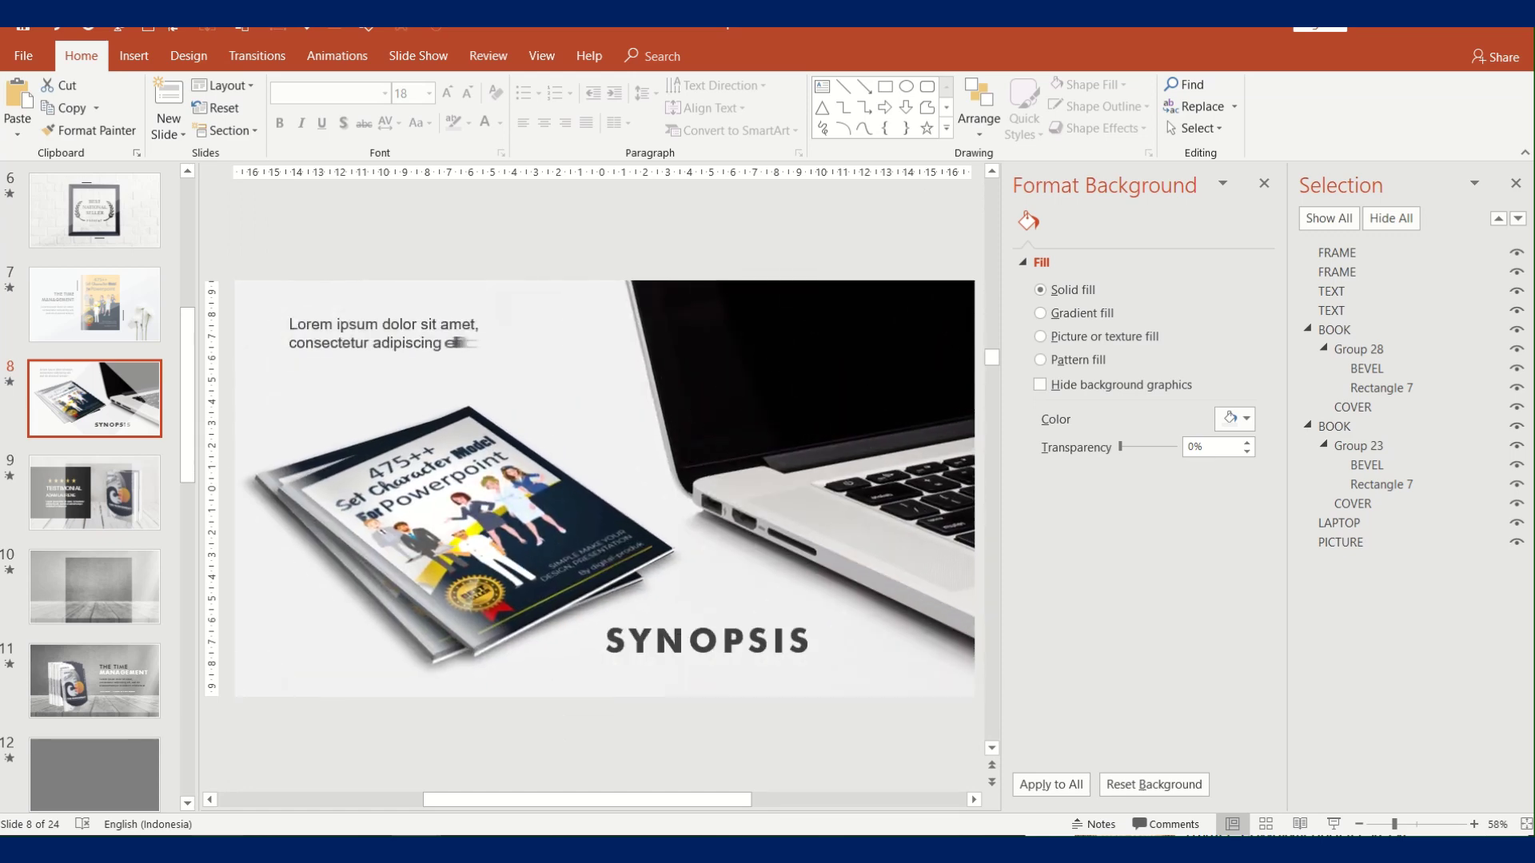
pyautogui.click(4, 464)
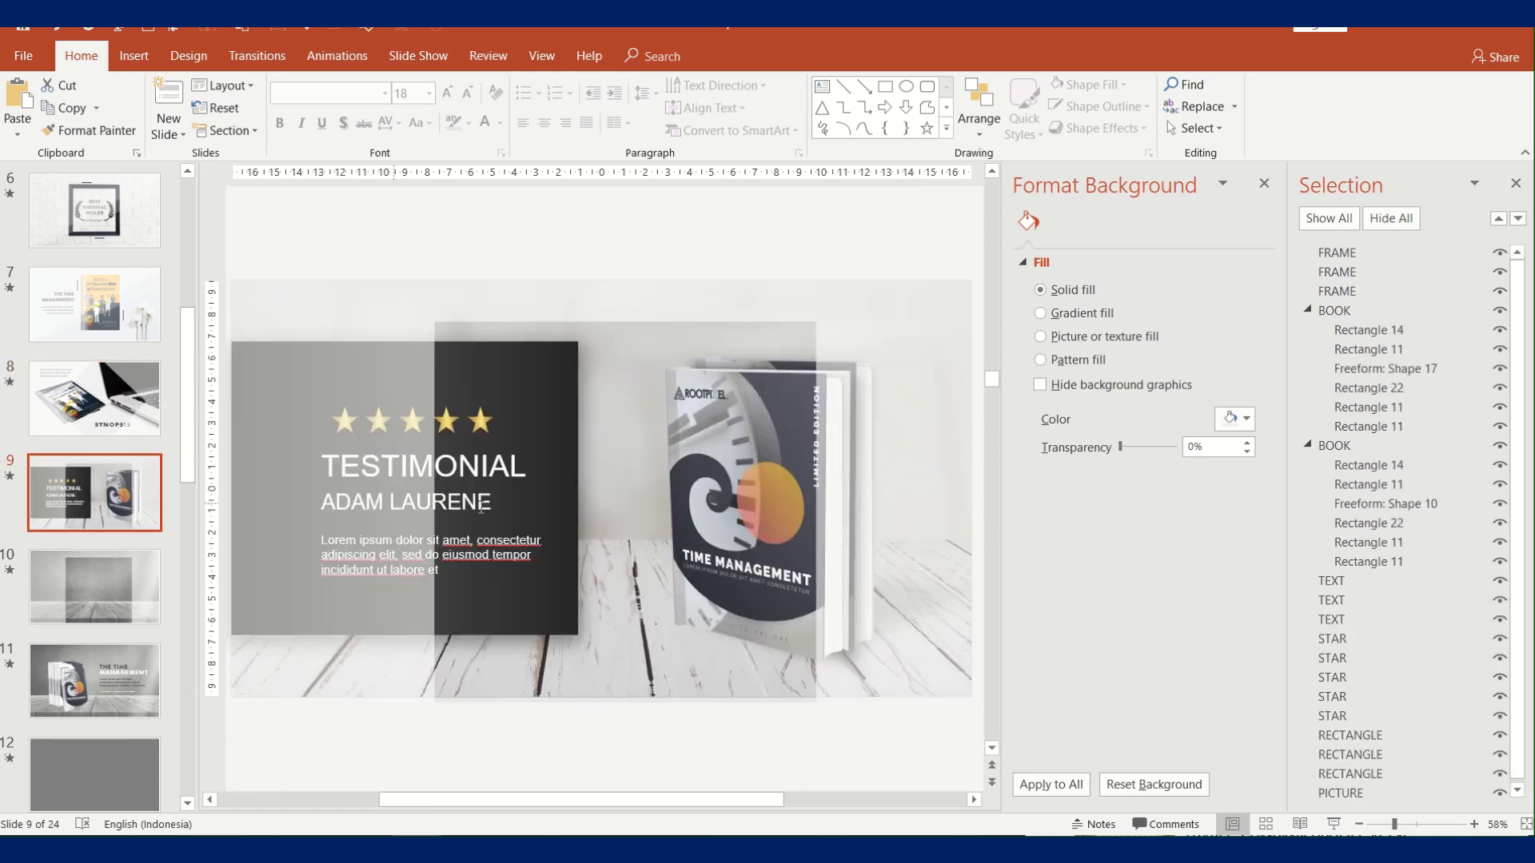
pyautogui.click(807, 478)
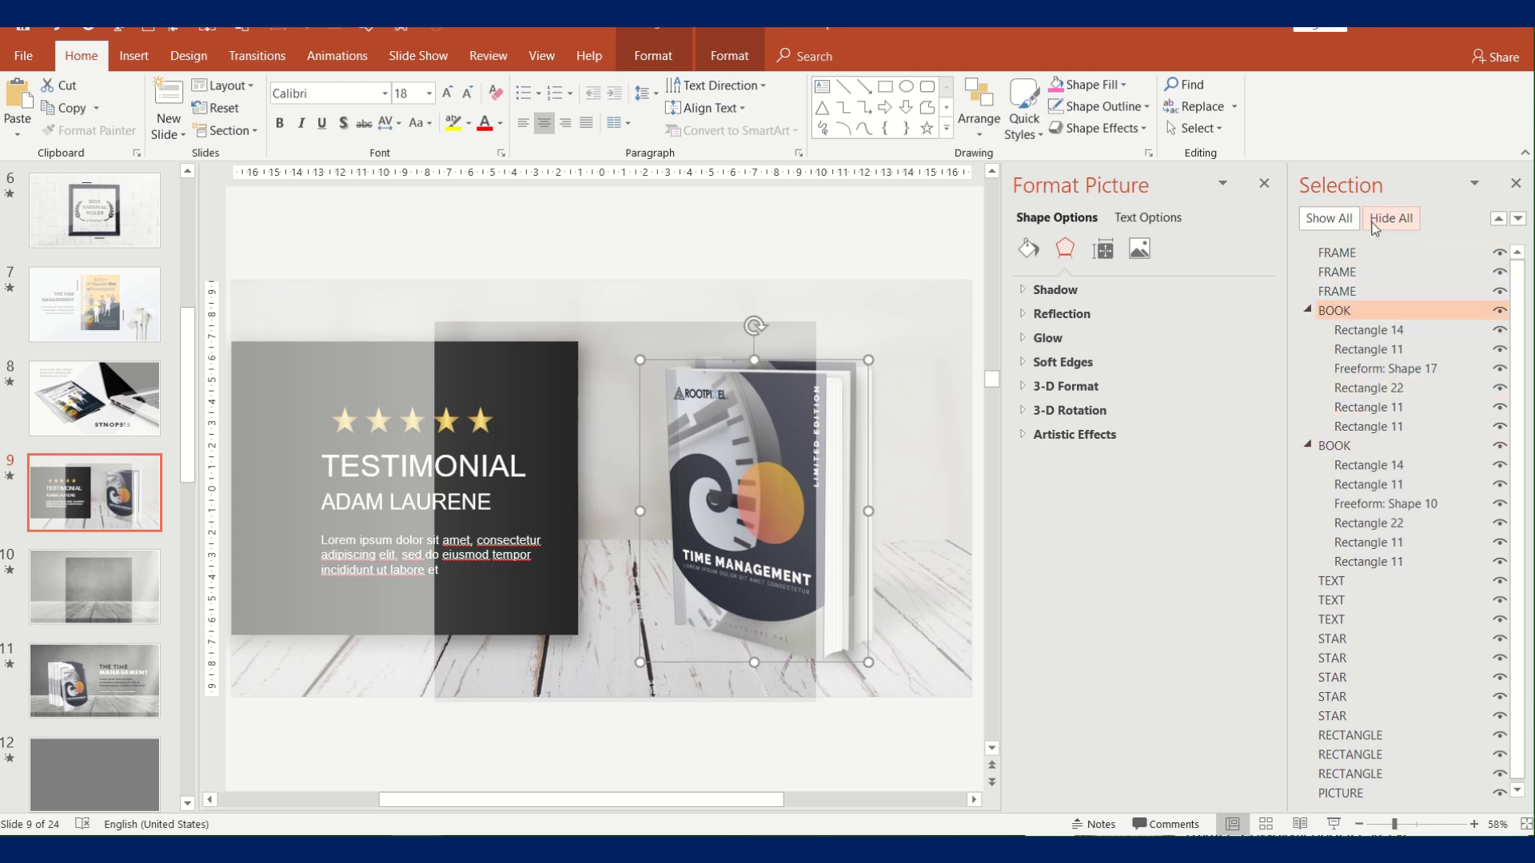
pyautogui.click(796, 488)
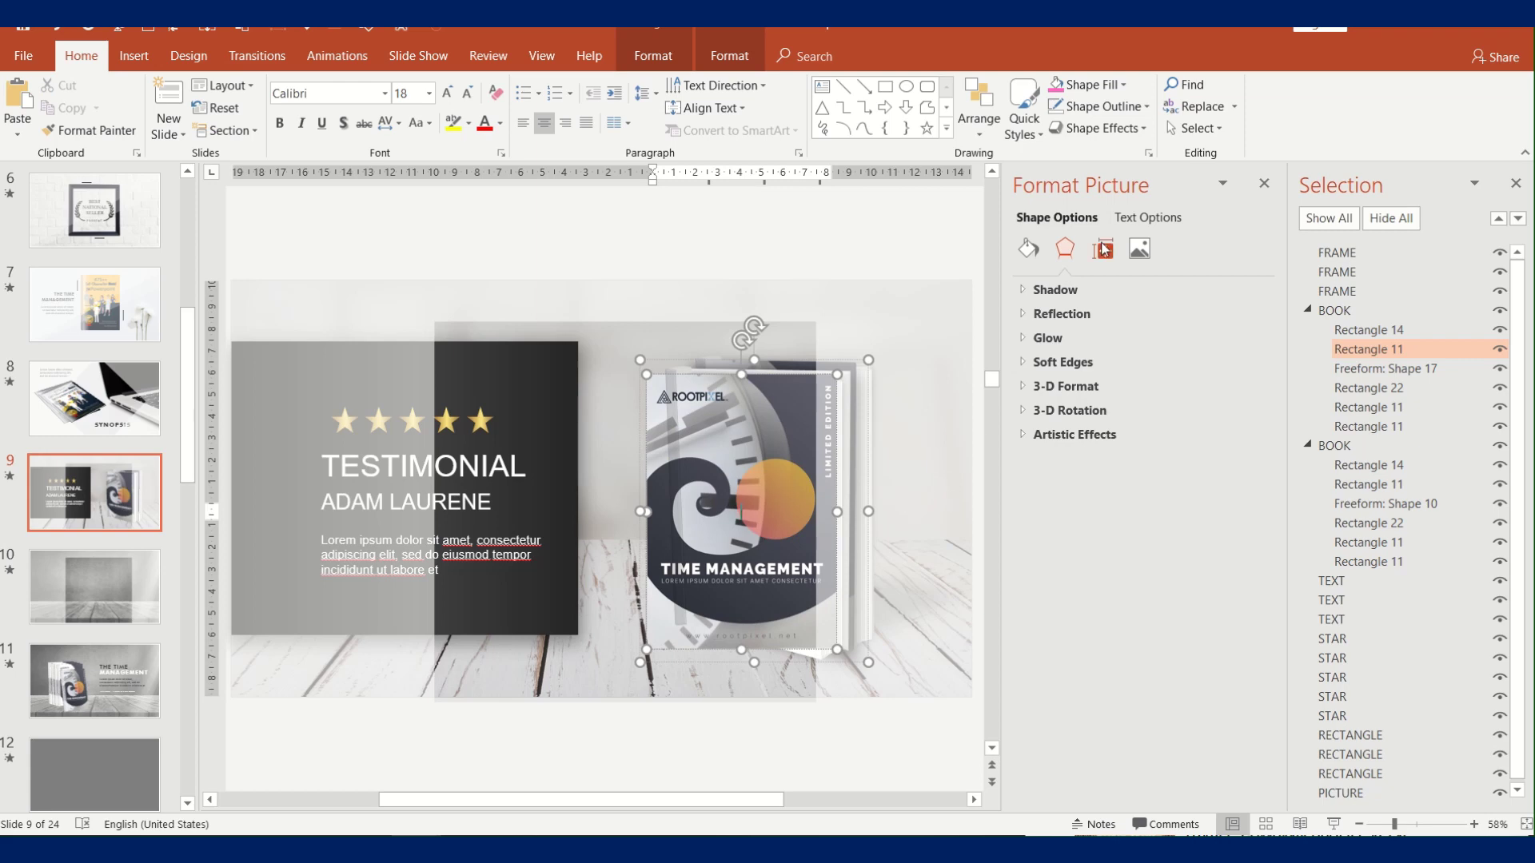
pyautogui.click(1028, 249)
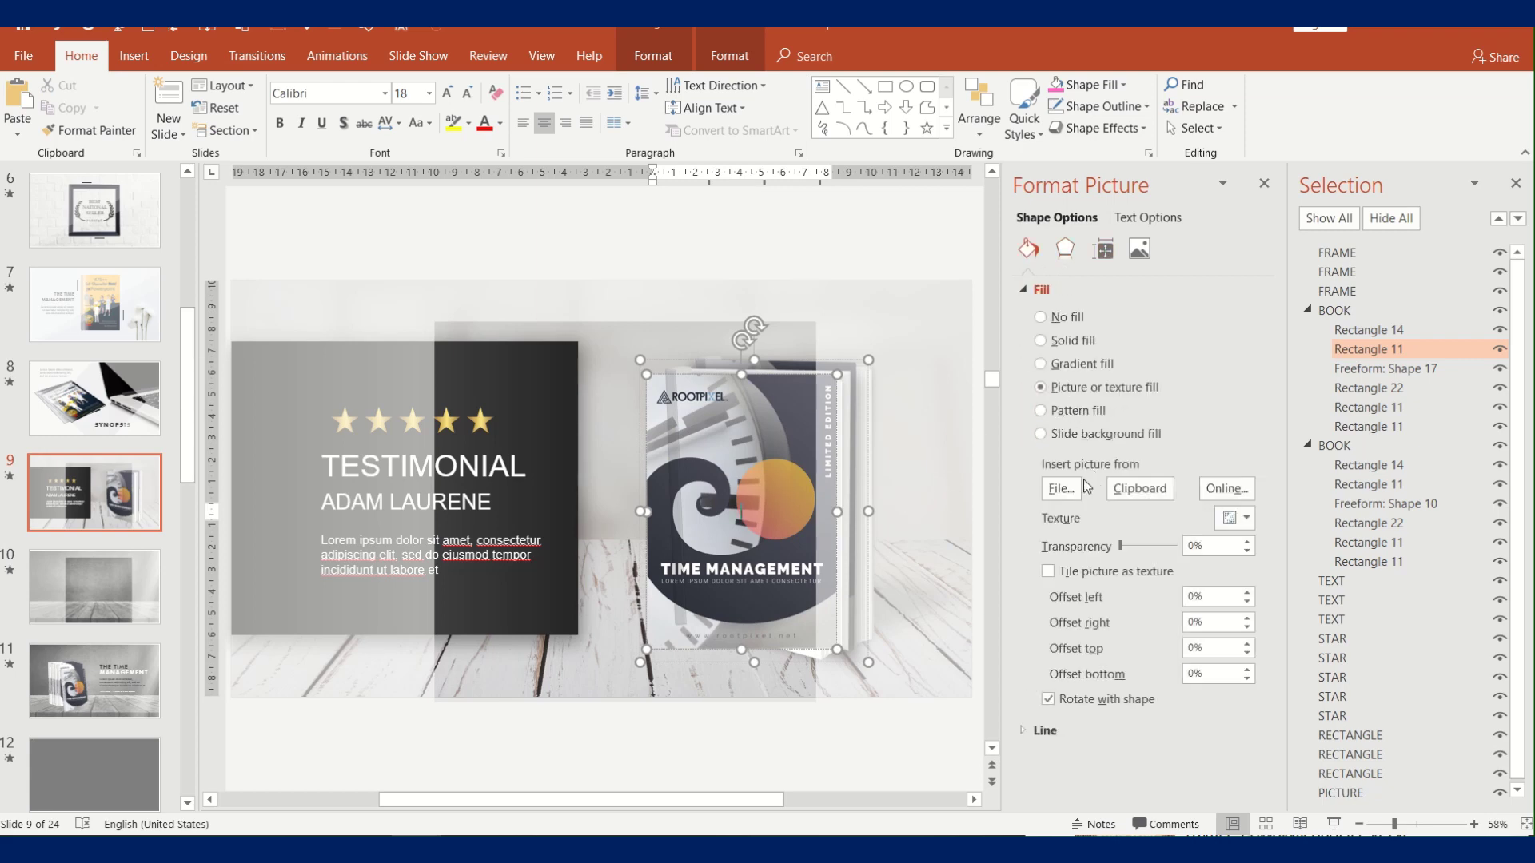
pyautogui.click(1062, 488)
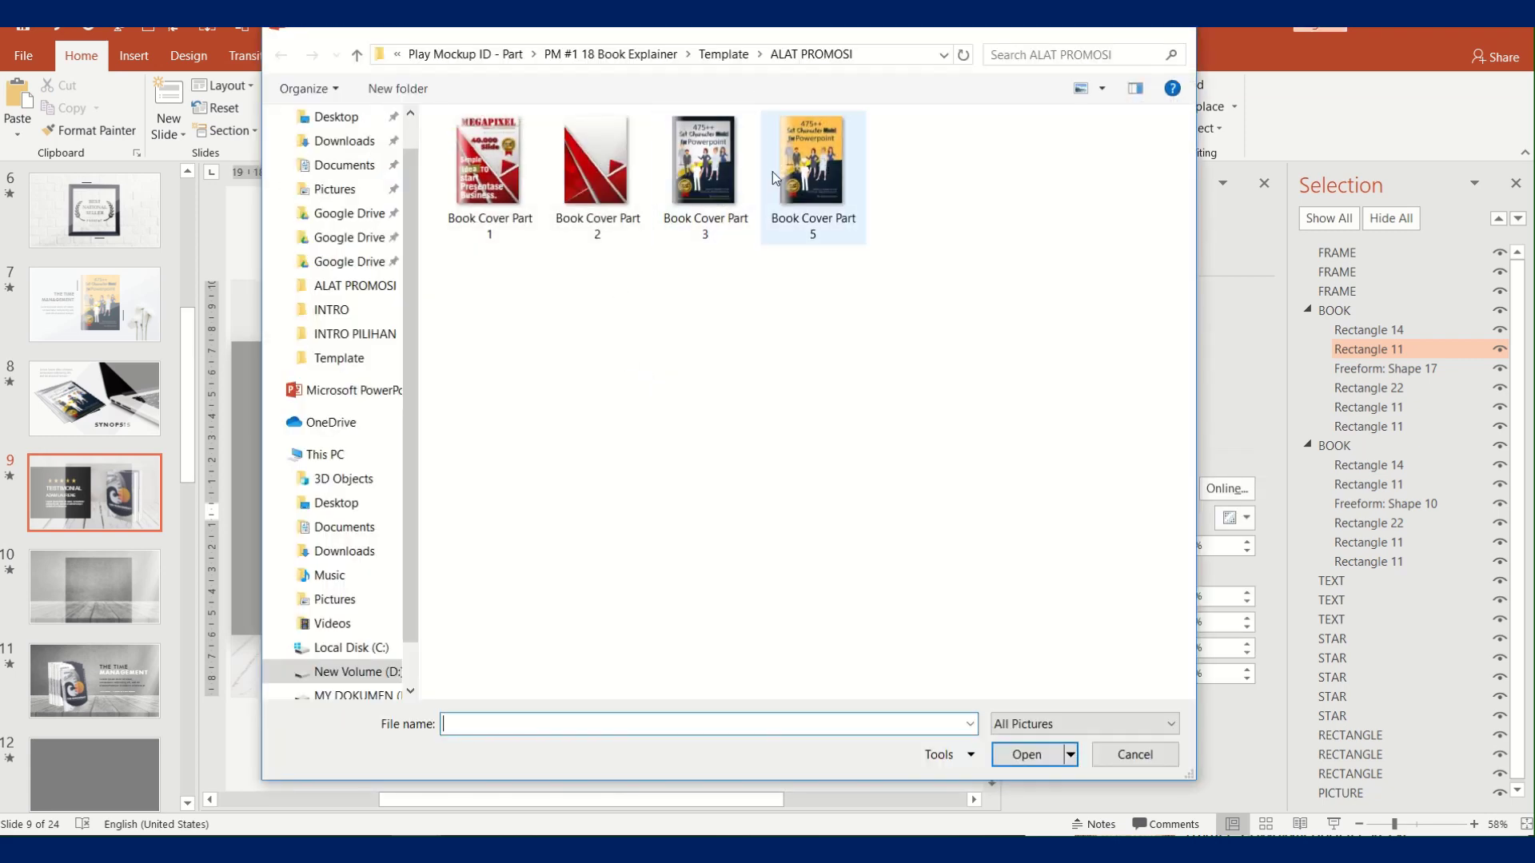
pyautogui.doubleClick(706, 164)
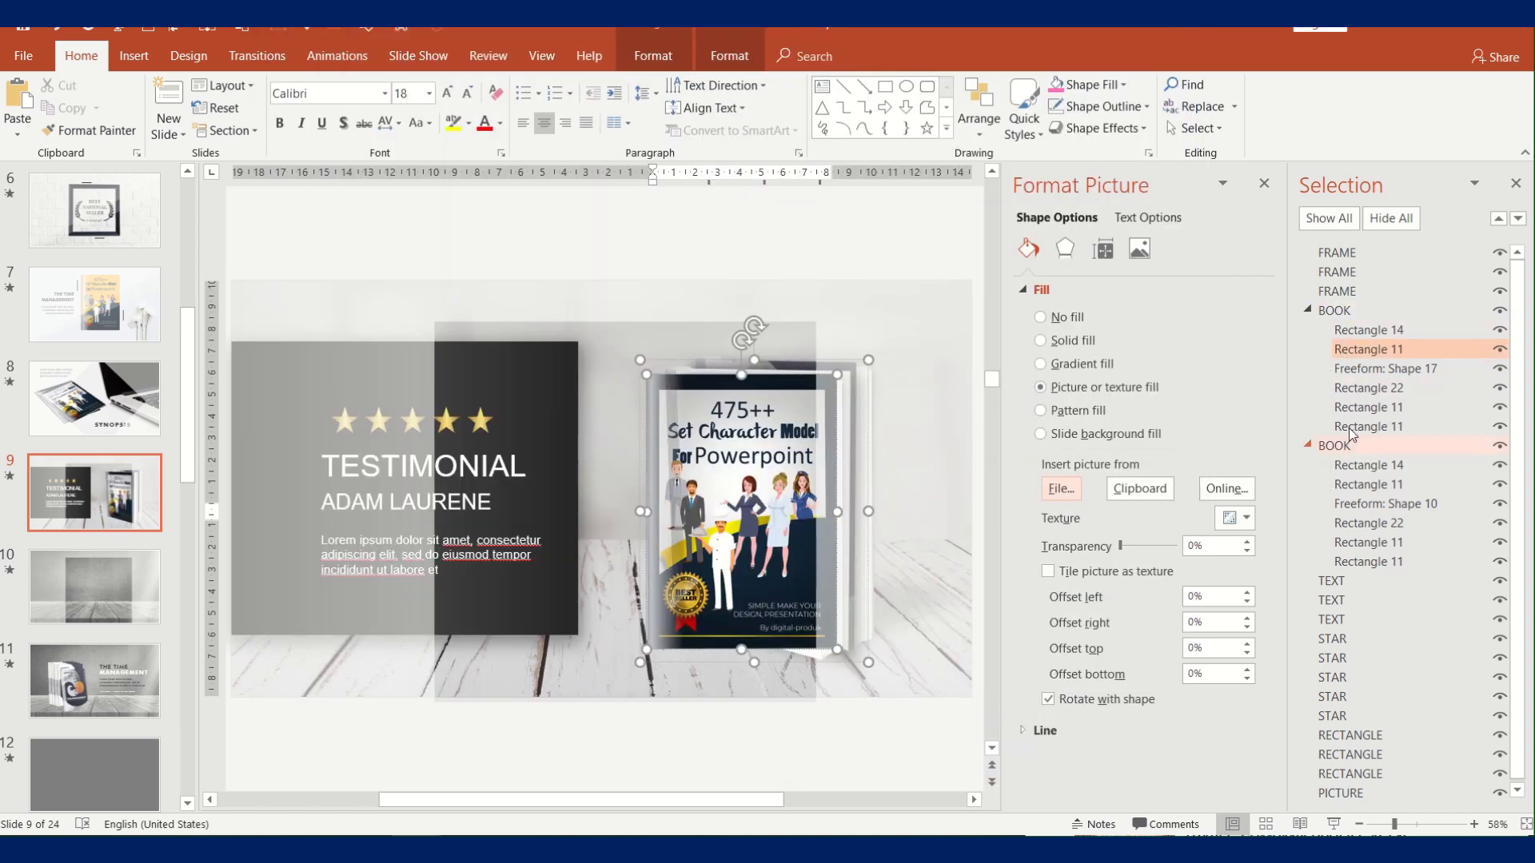
# Hide the front book, fill the rear cover with the same image, then unhide it
pyautogui.click(1499, 311)
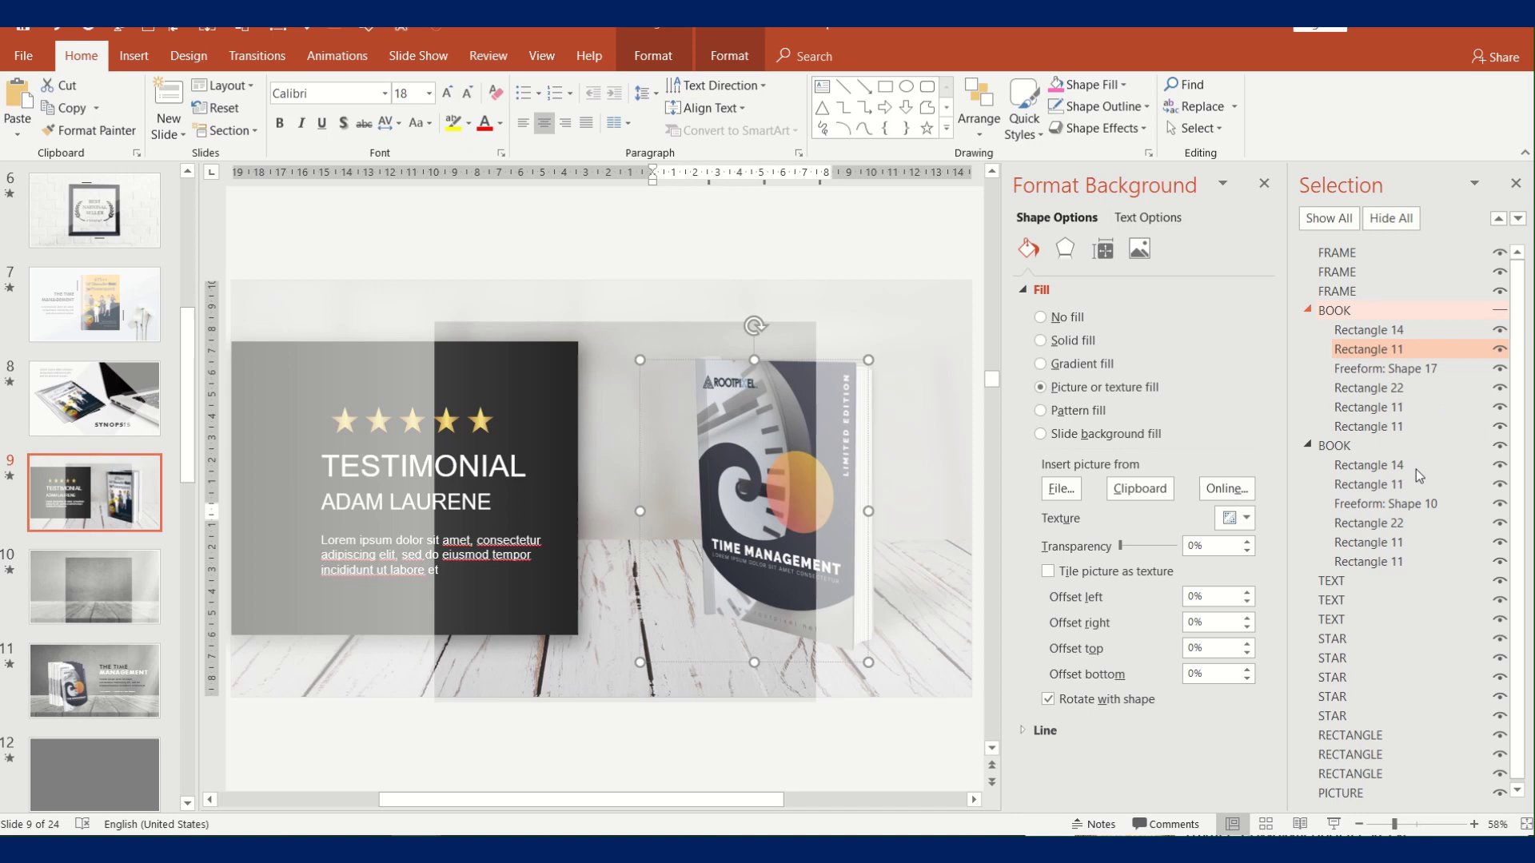
pyautogui.click(1369, 488)
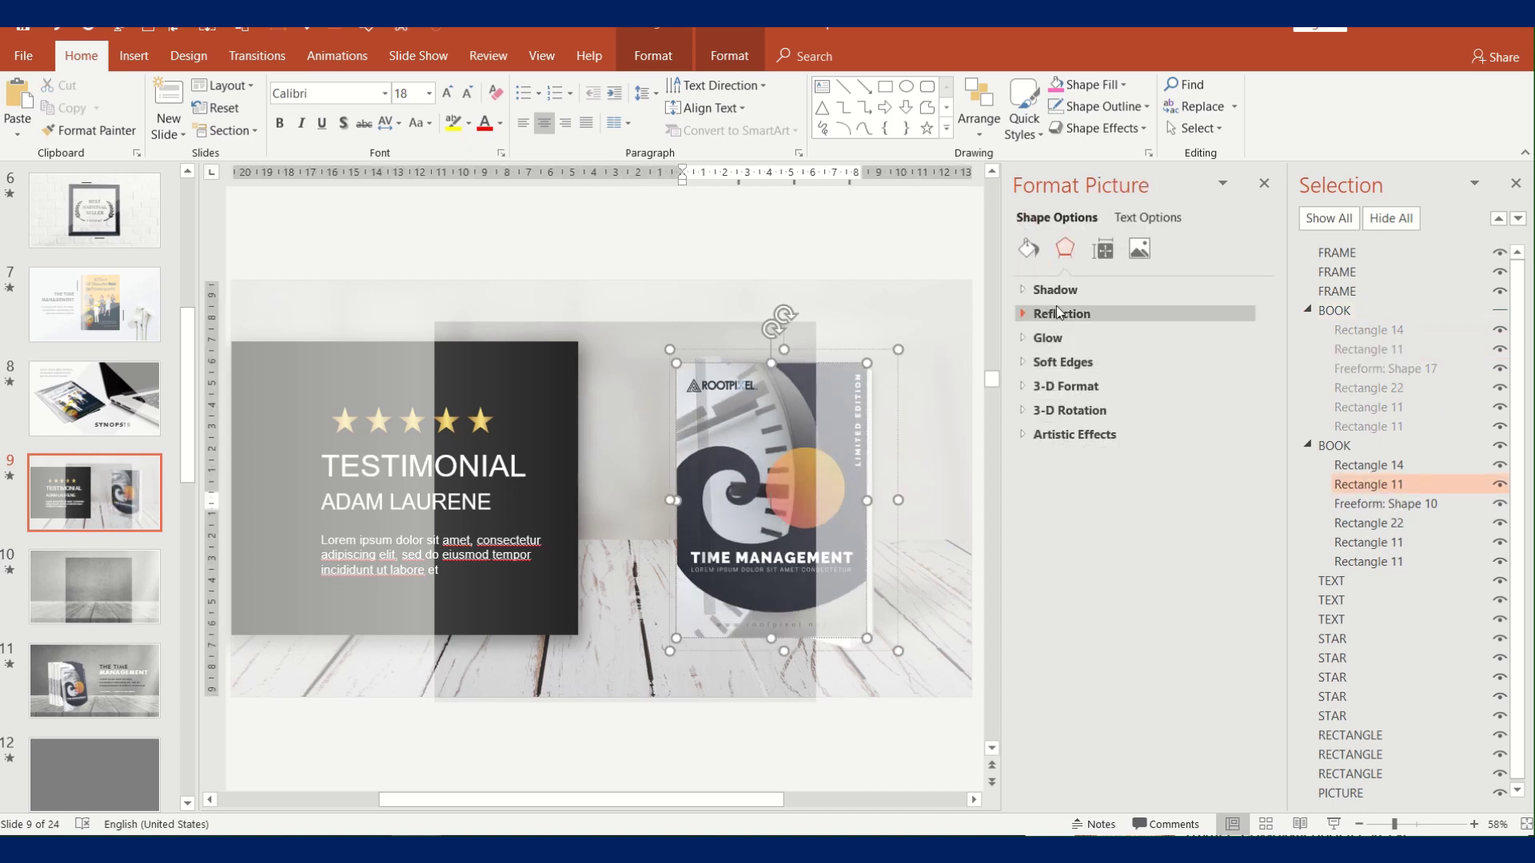
pyautogui.click(1029, 249)
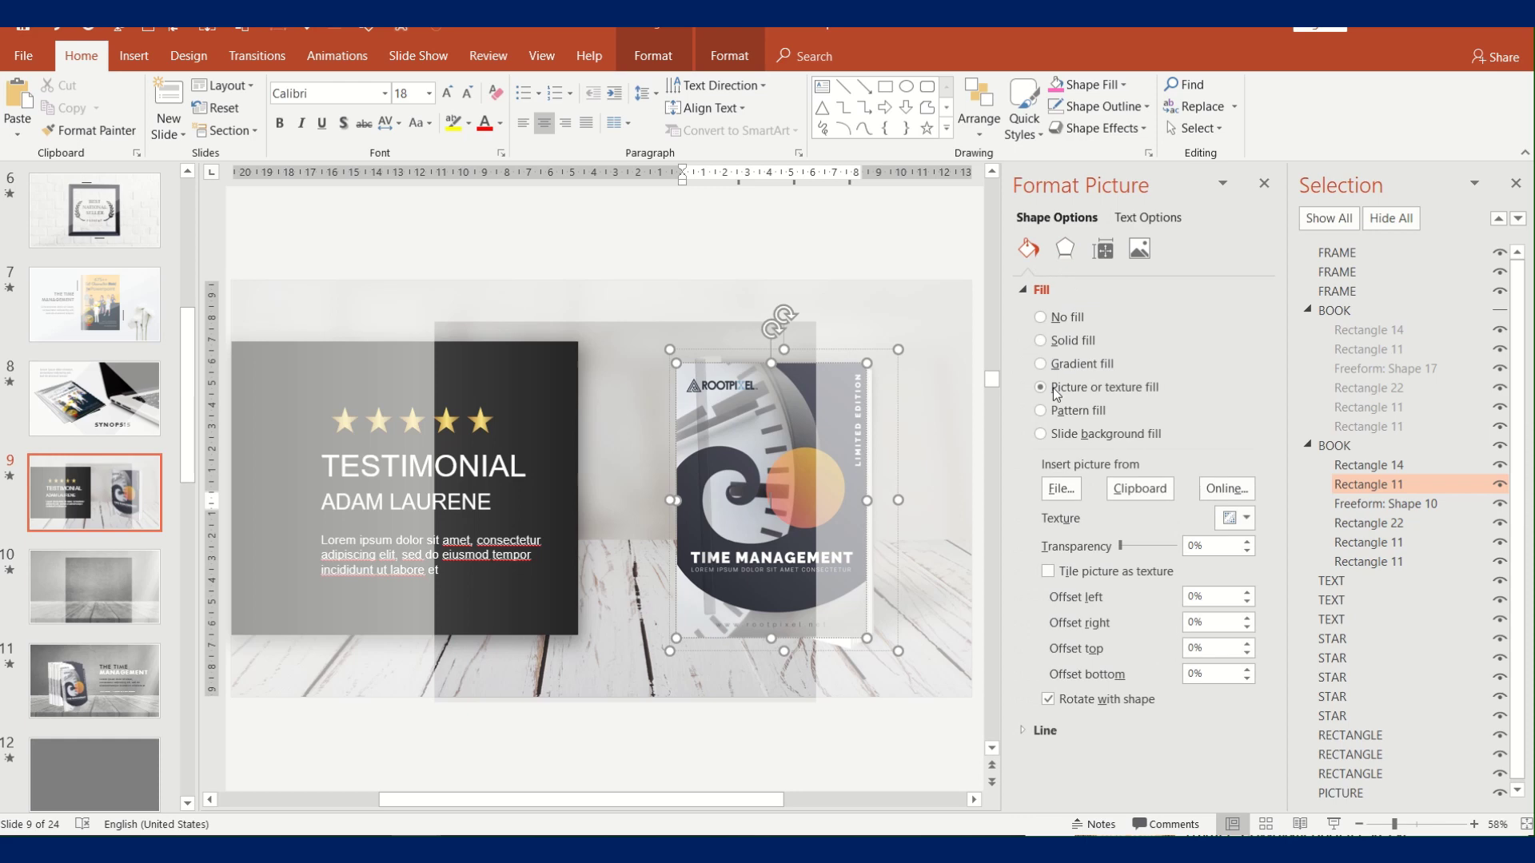
pyautogui.click(1061, 490)
pyautogui.doubleClick(729, 202)
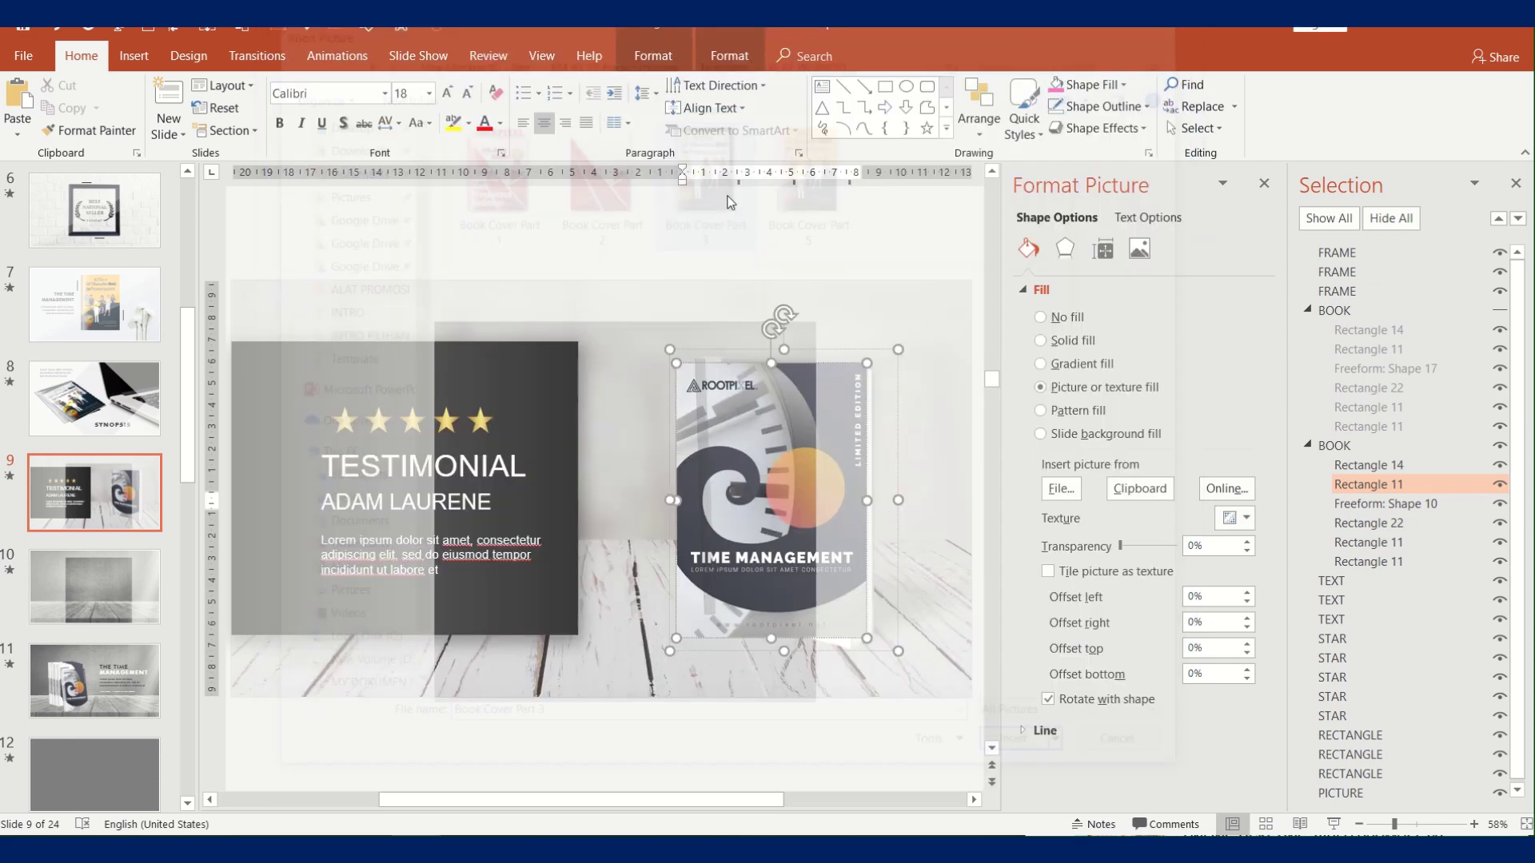
pyautogui.click(902, 236)
pyautogui.click(1336, 272)
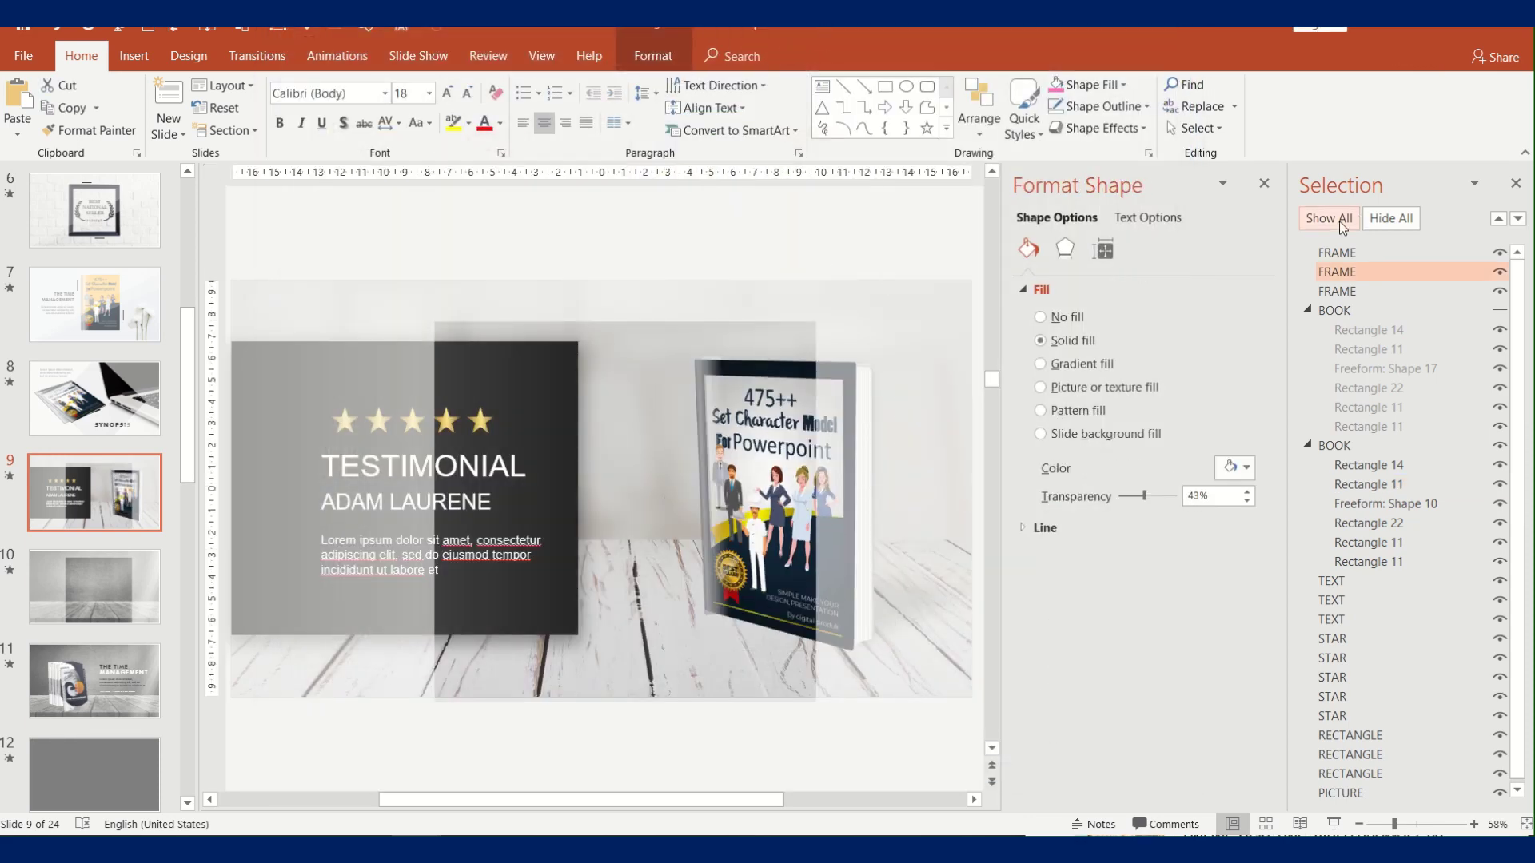
pyautogui.click(1333, 222)
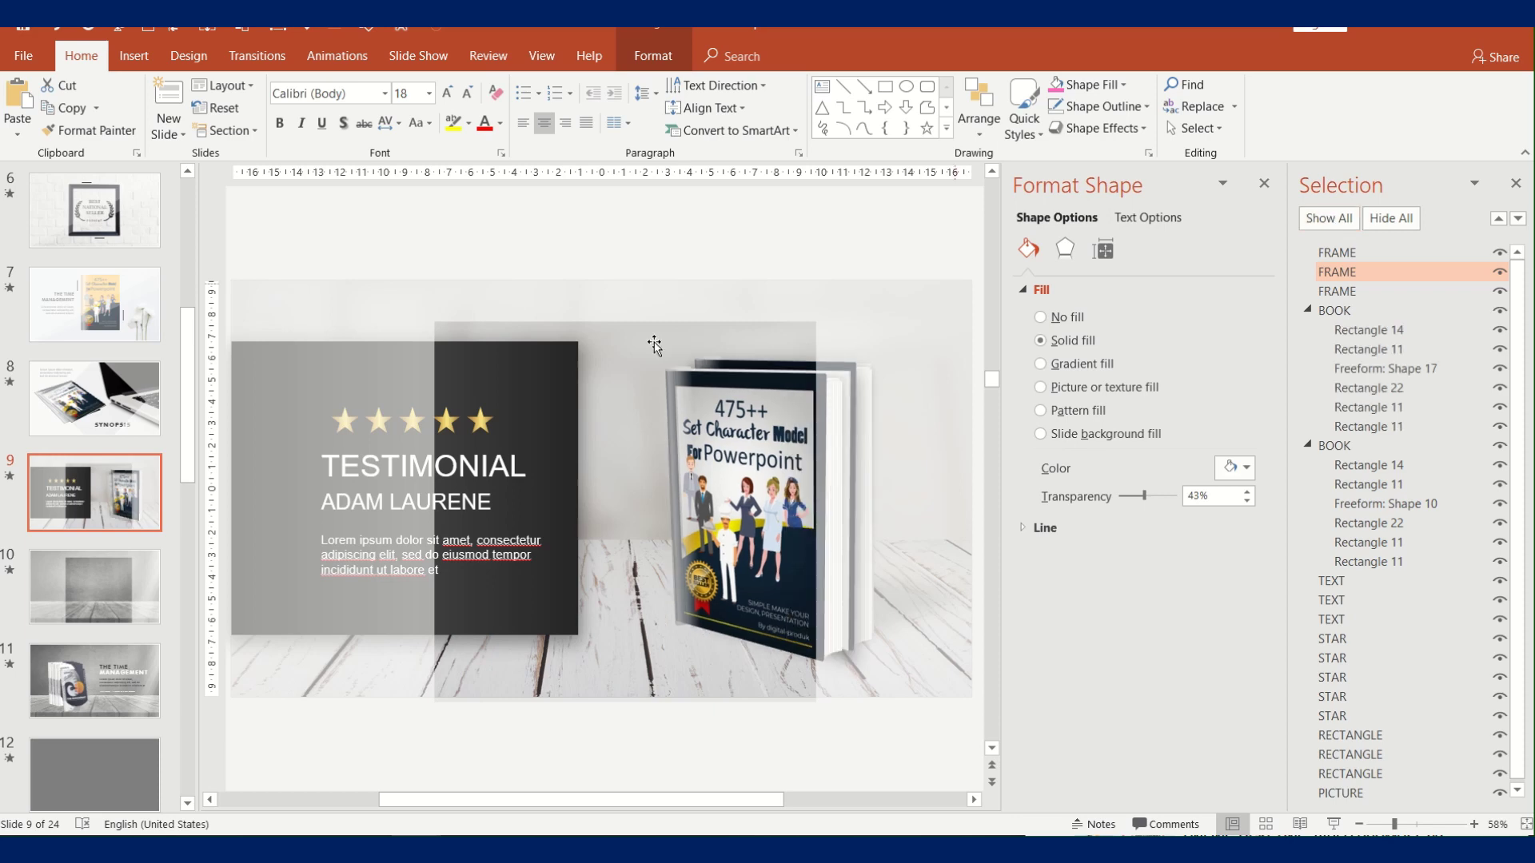
# On slide 10, hide the two overlay frames and the overlay picture group
pyautogui.click(10, 478)
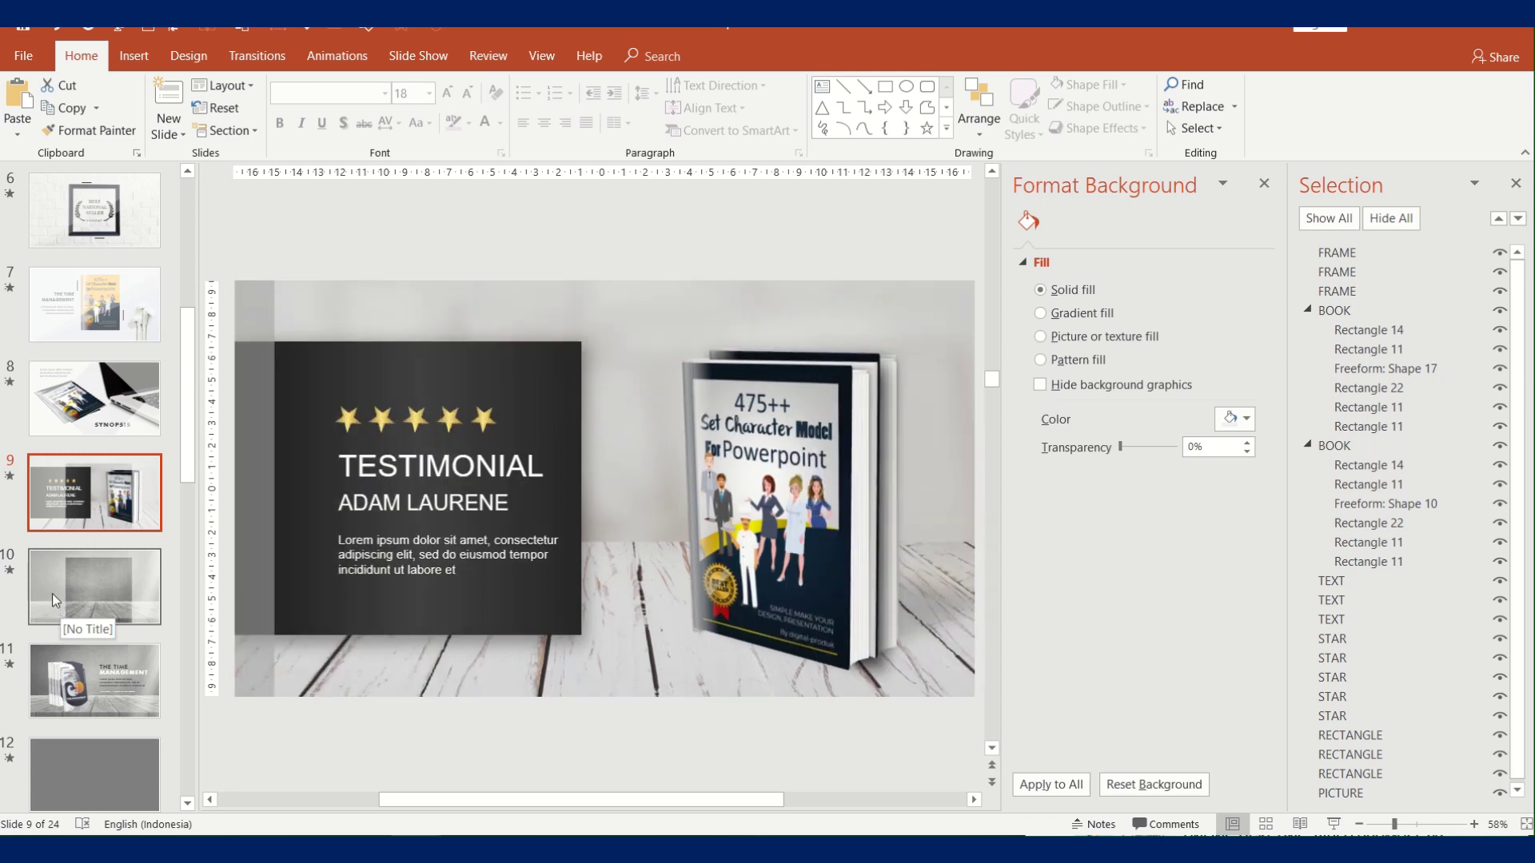
pyautogui.click(11, 573)
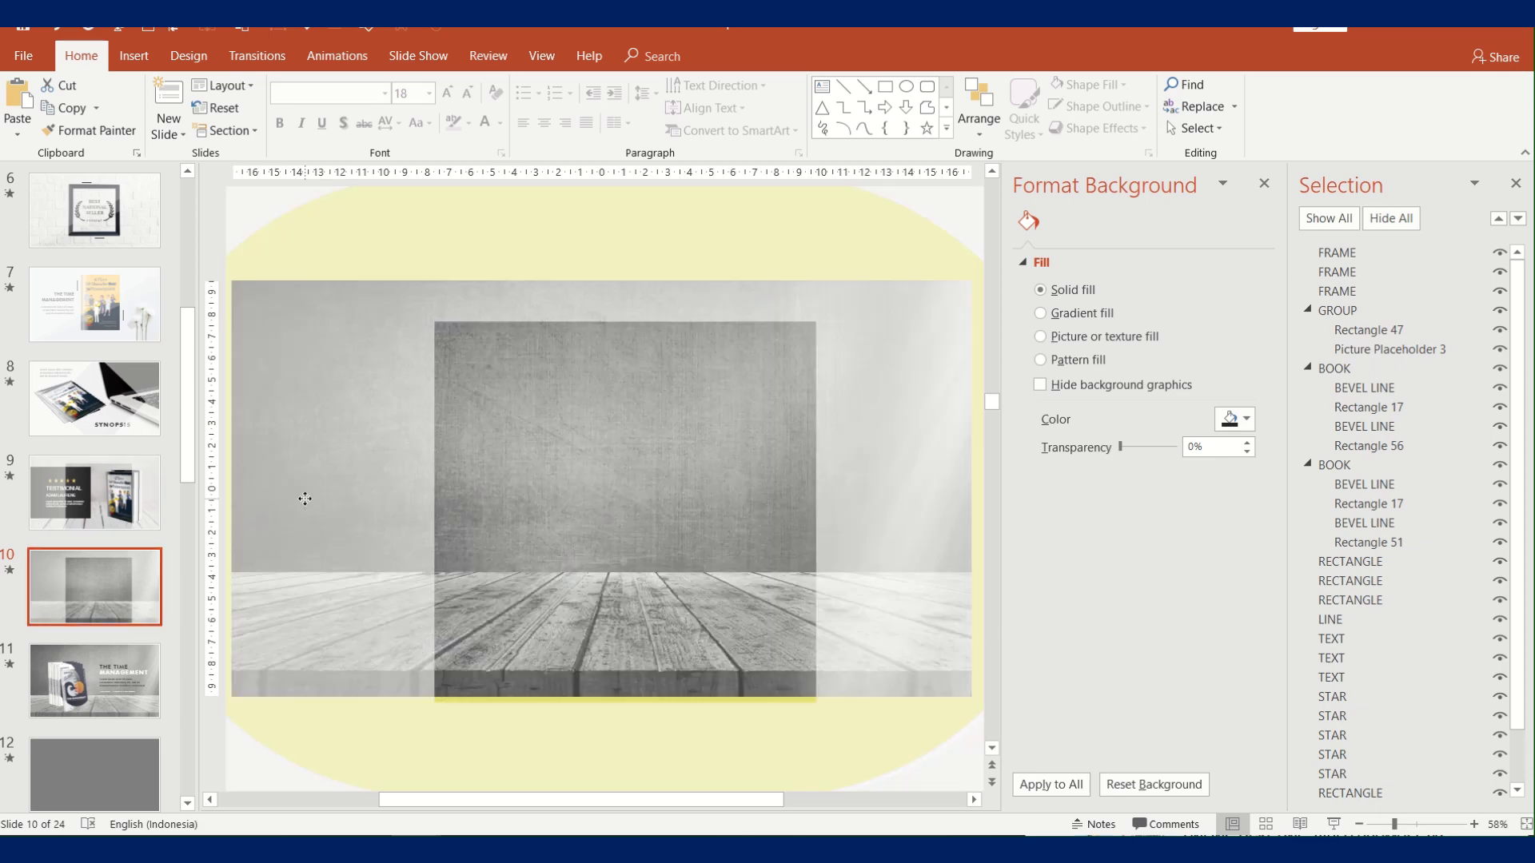
pyautogui.click(305, 499)
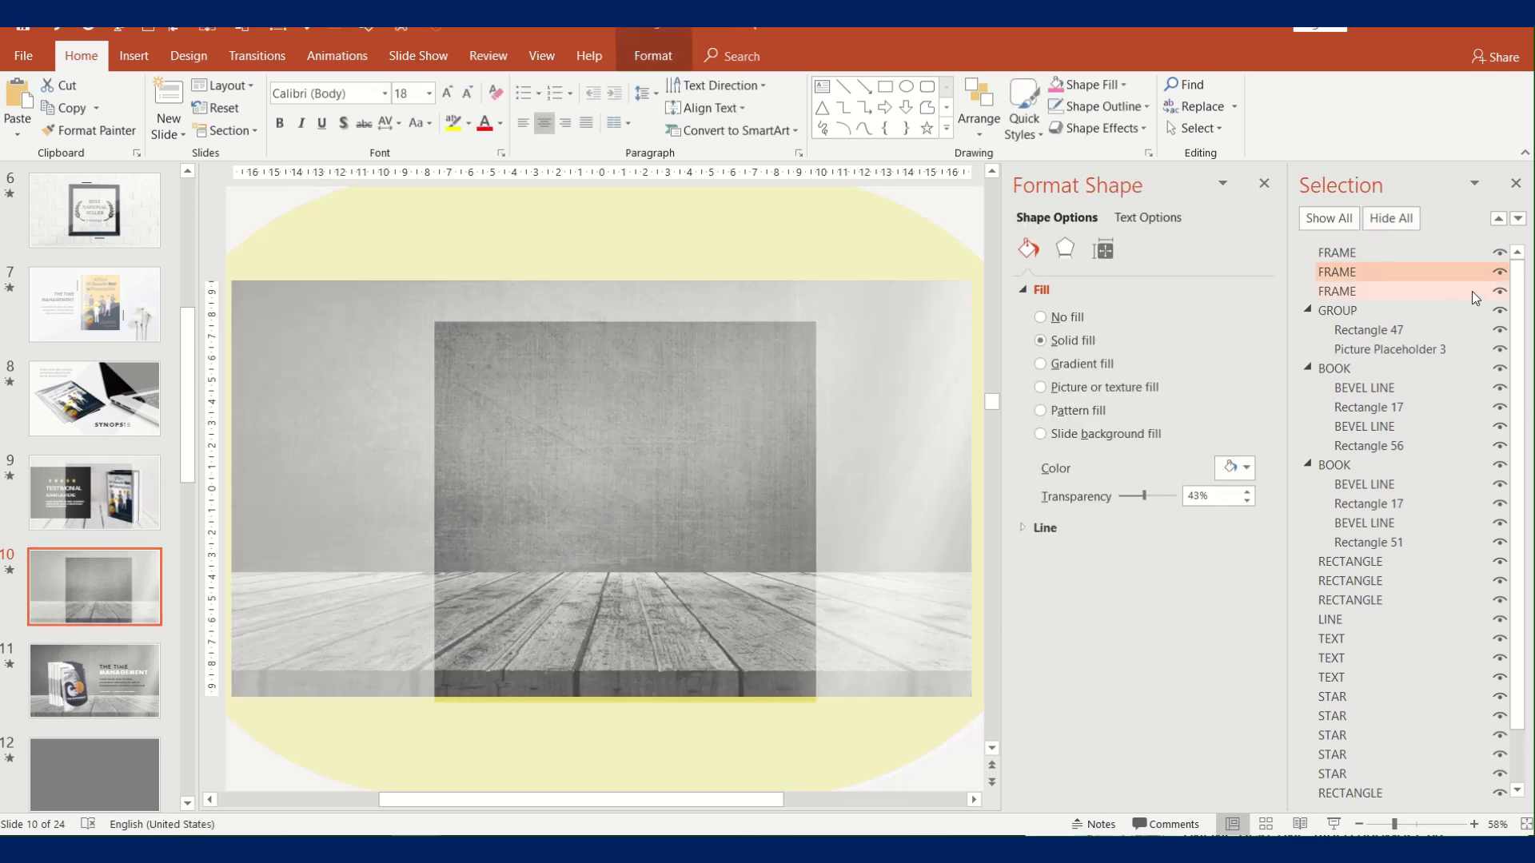
pyautogui.click(1500, 252)
pyautogui.click(1500, 272)
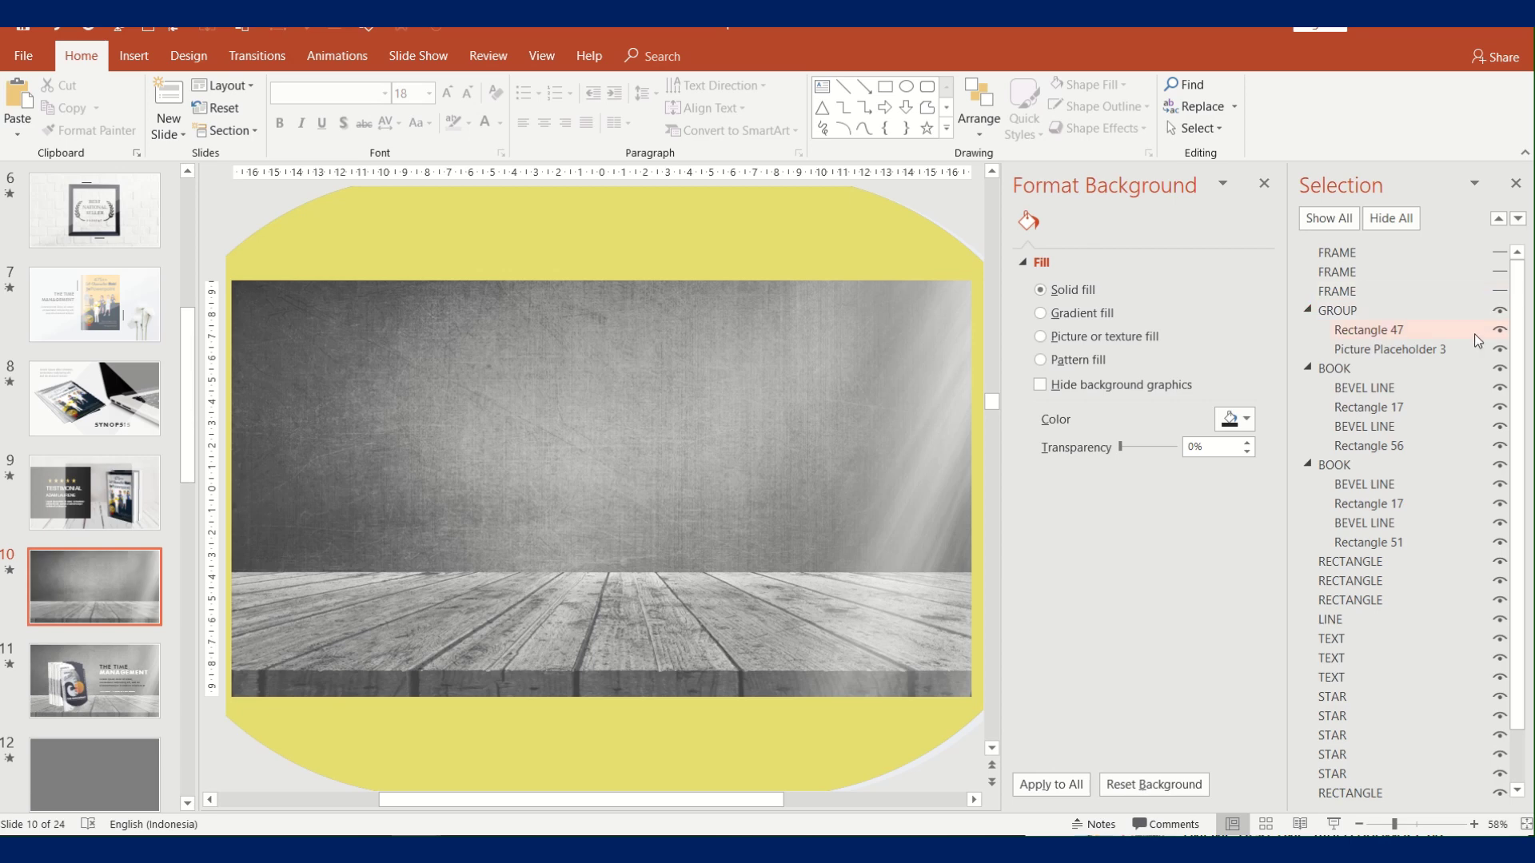
pyautogui.click(1381, 370)
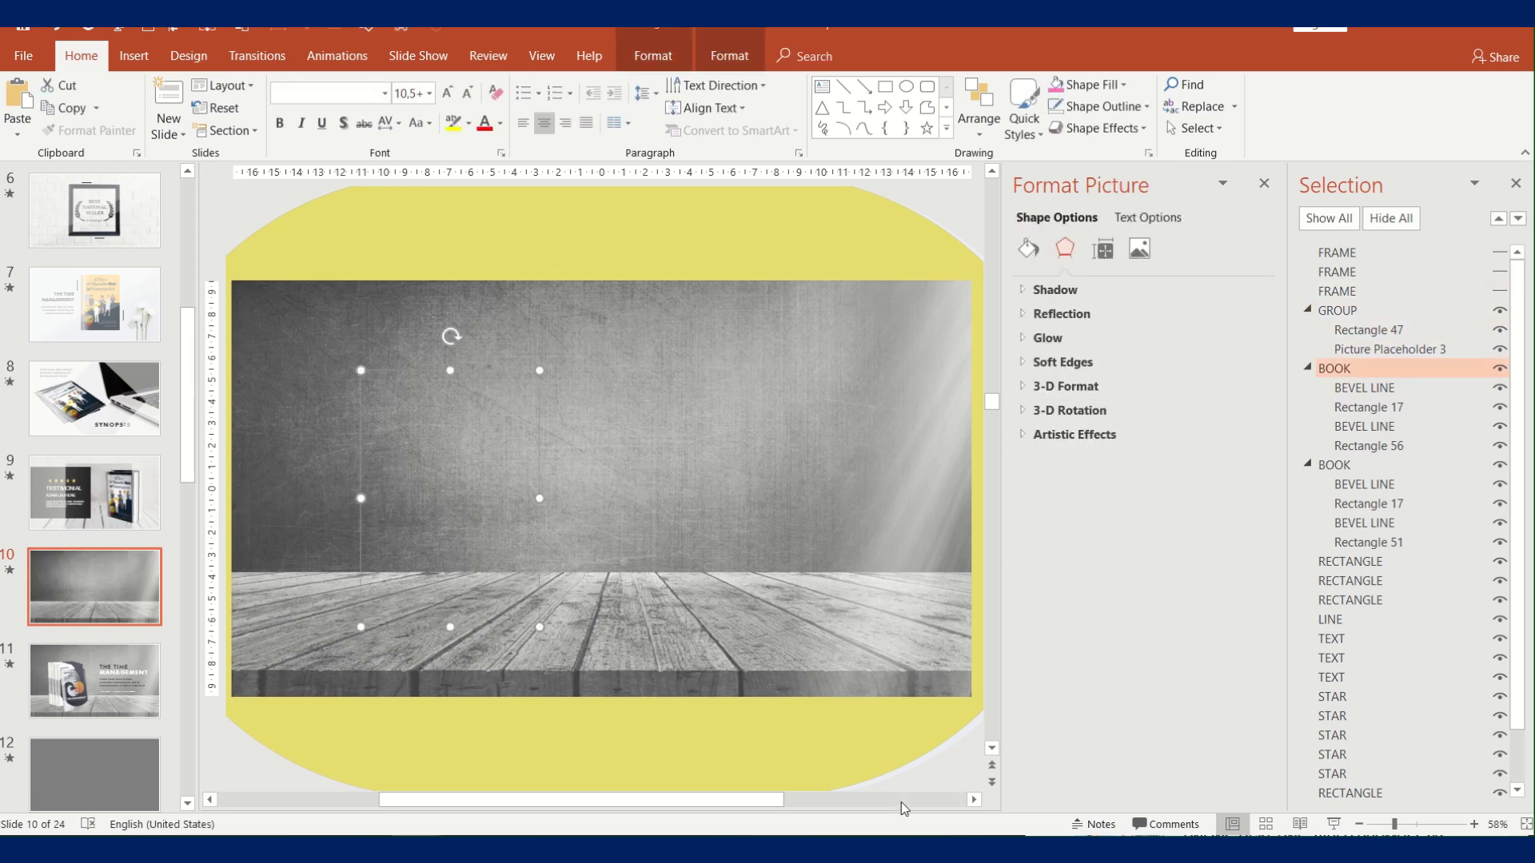
pyautogui.click(630, 413)
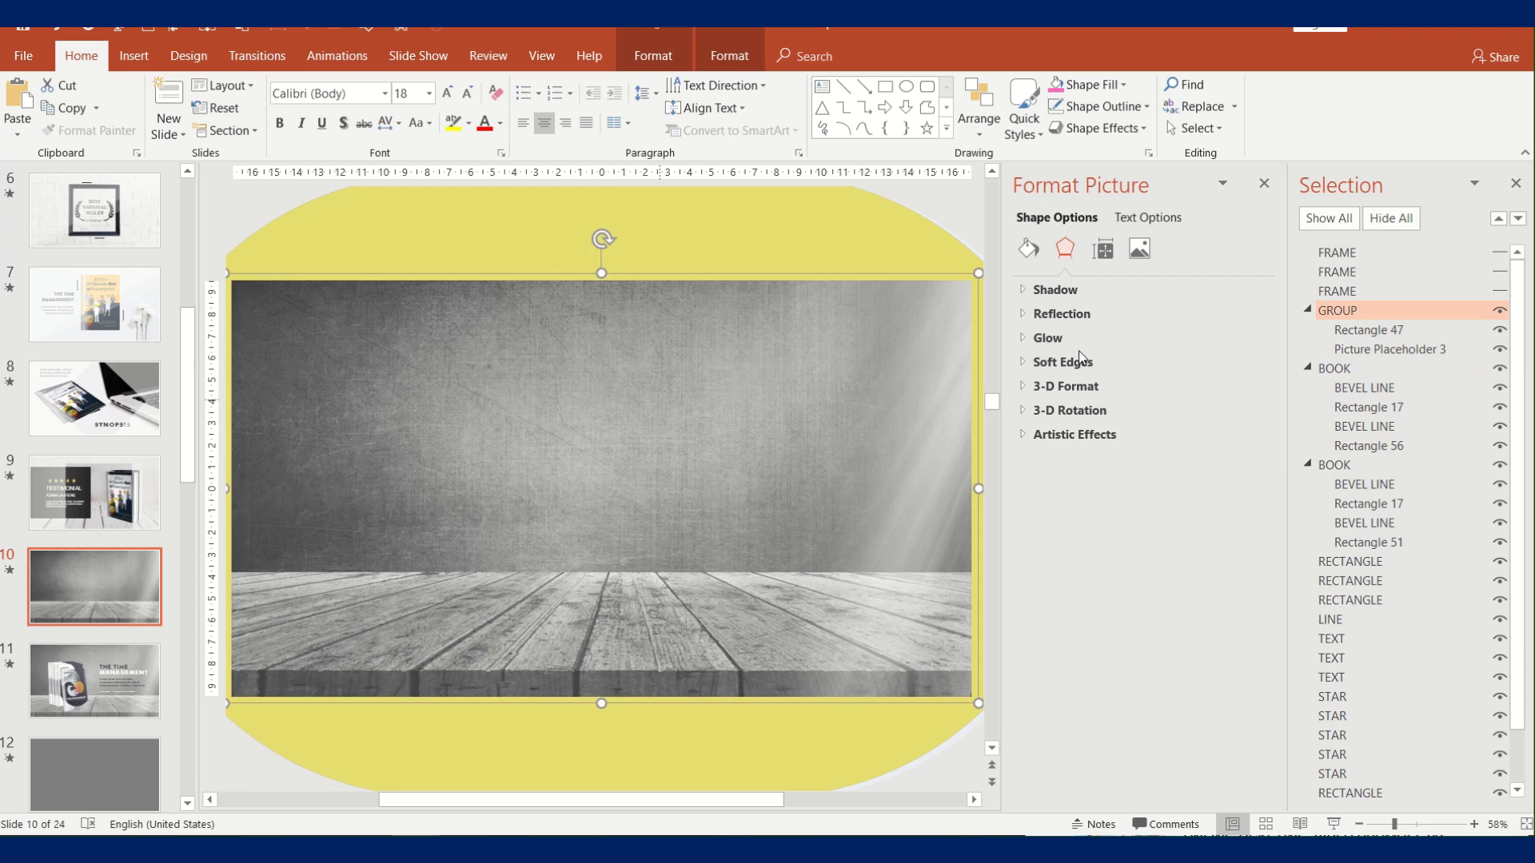
pyautogui.click(1500, 312)
# Fill the front book's cover, Rectangle 56, with Book Cover Part 3
pyautogui.click(449, 480)
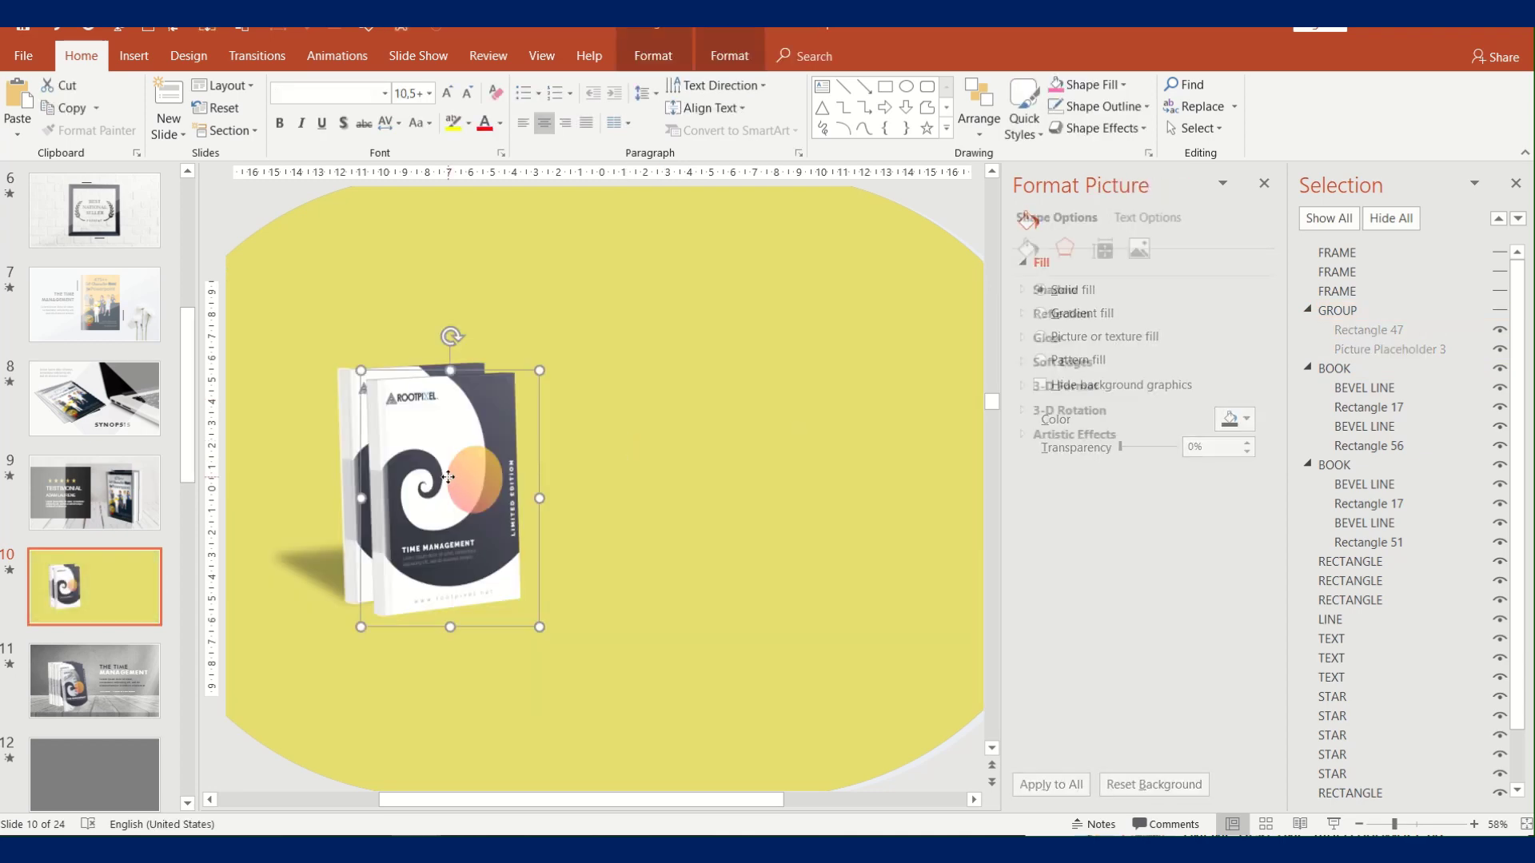
pyautogui.click(448, 480)
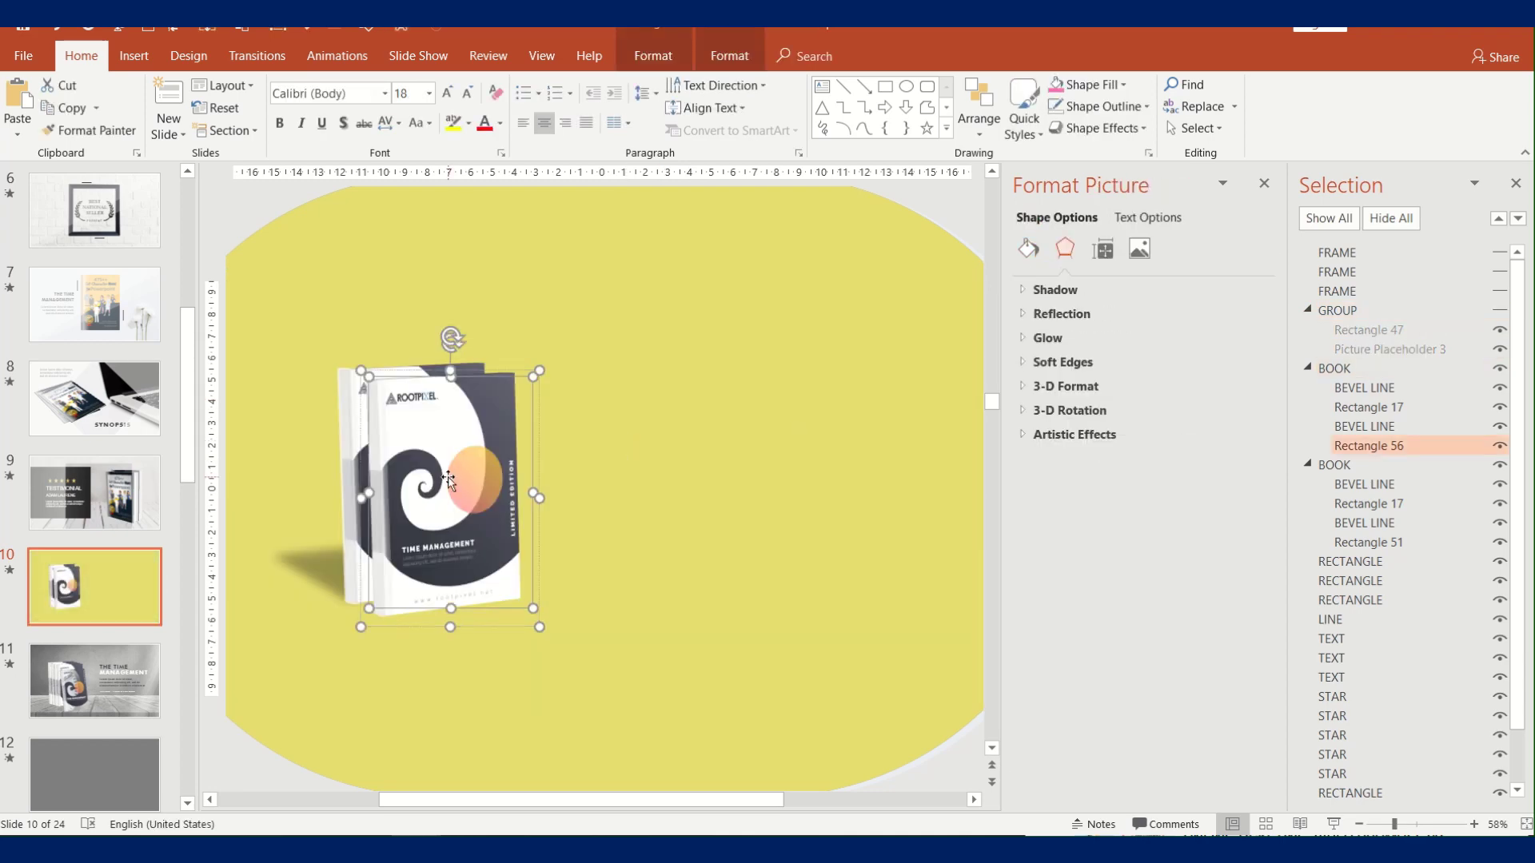
pyautogui.click(1029, 249)
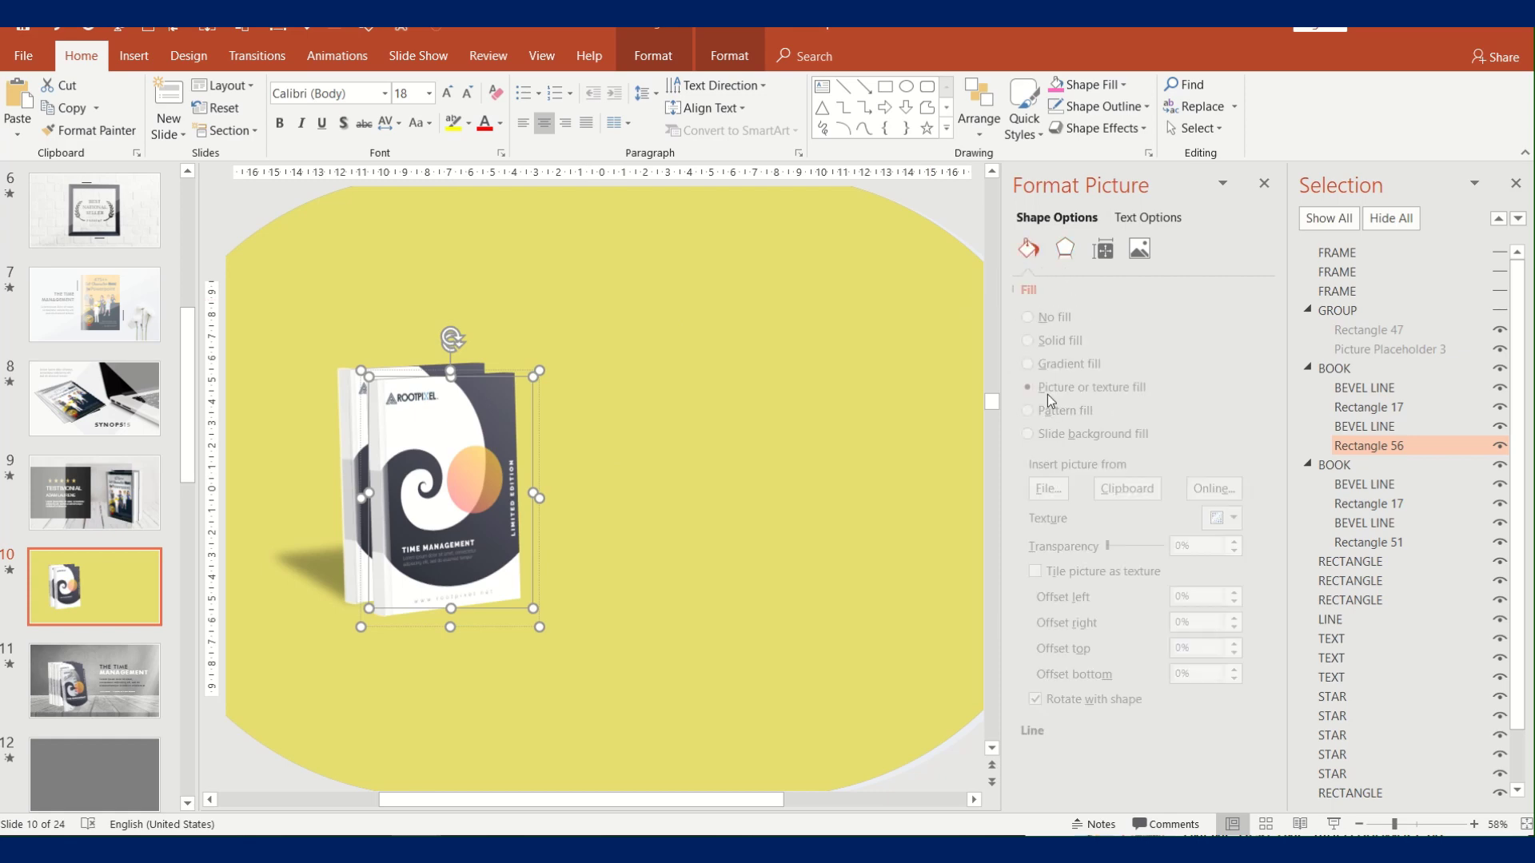
pyautogui.click(1059, 488)
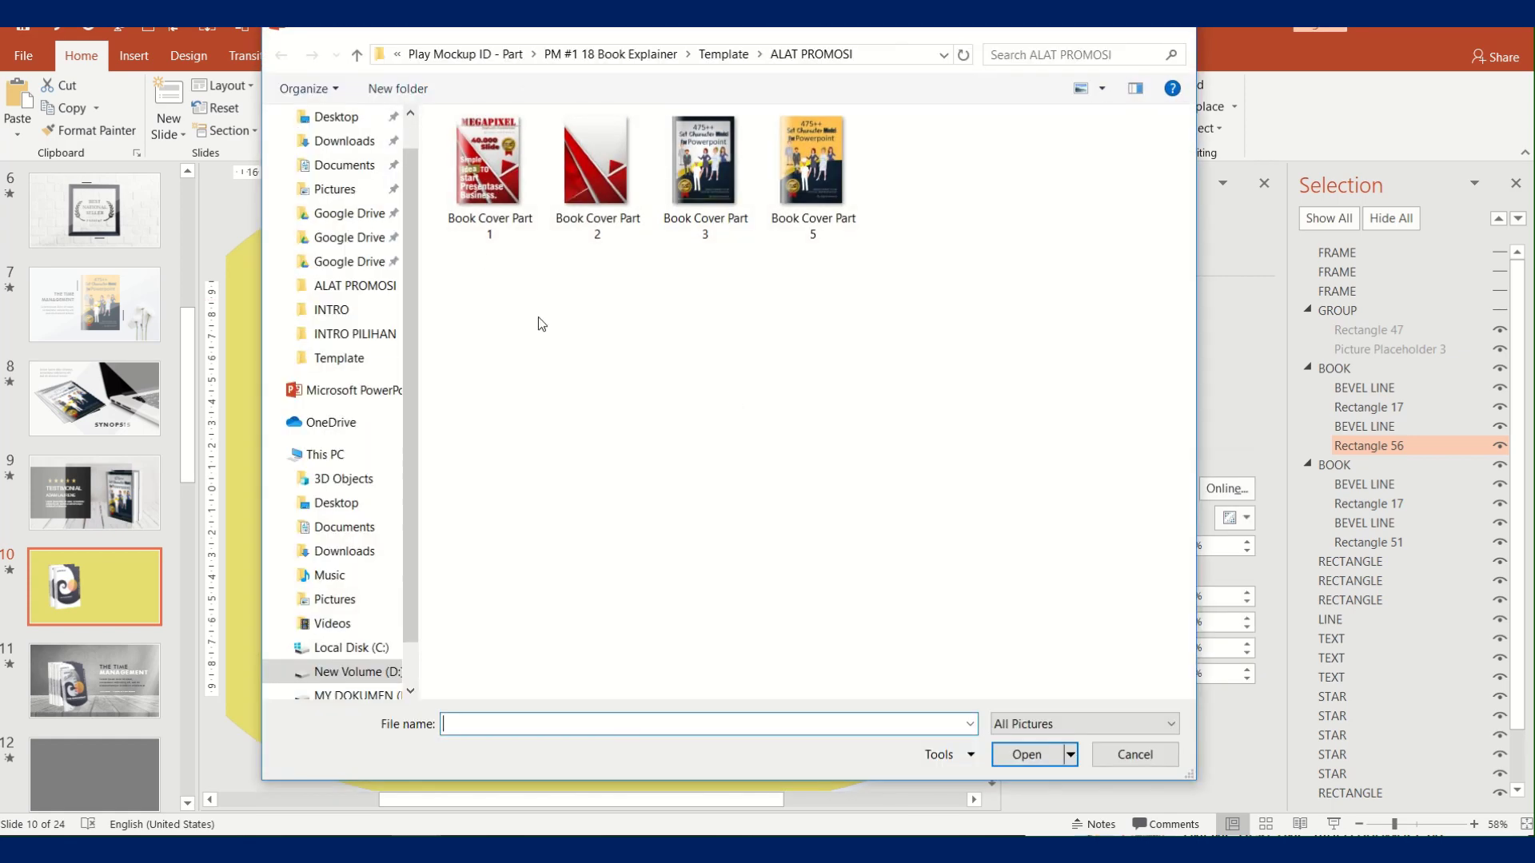
pyautogui.doubleClick(707, 189)
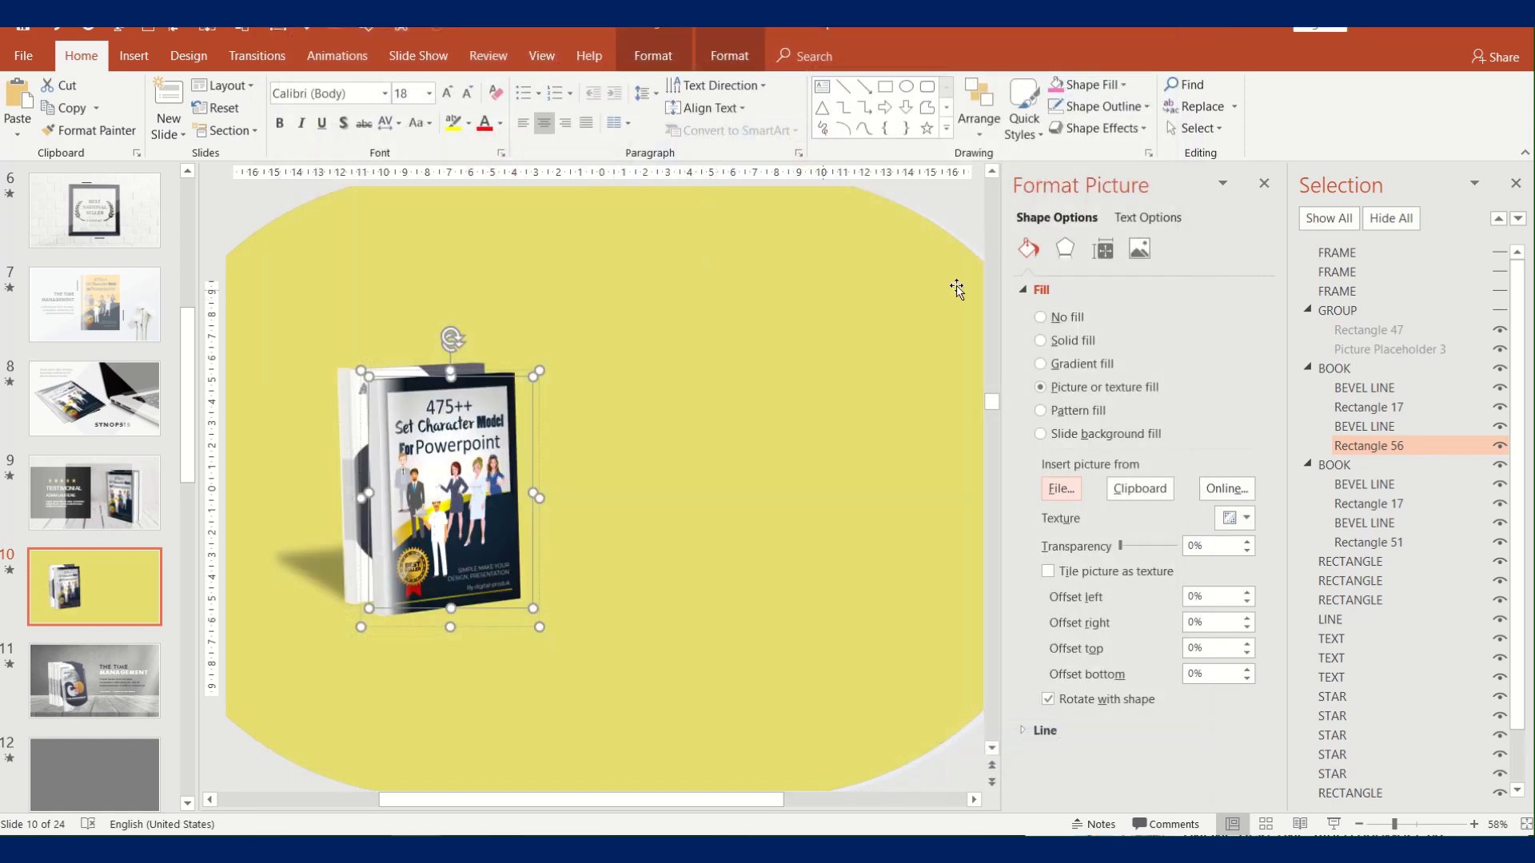
pyautogui.click(1306, 368)
# Hide the front book, fill Rectangle 51 with Book Cover Part 3, and show all layers
pyautogui.click(1516, 368)
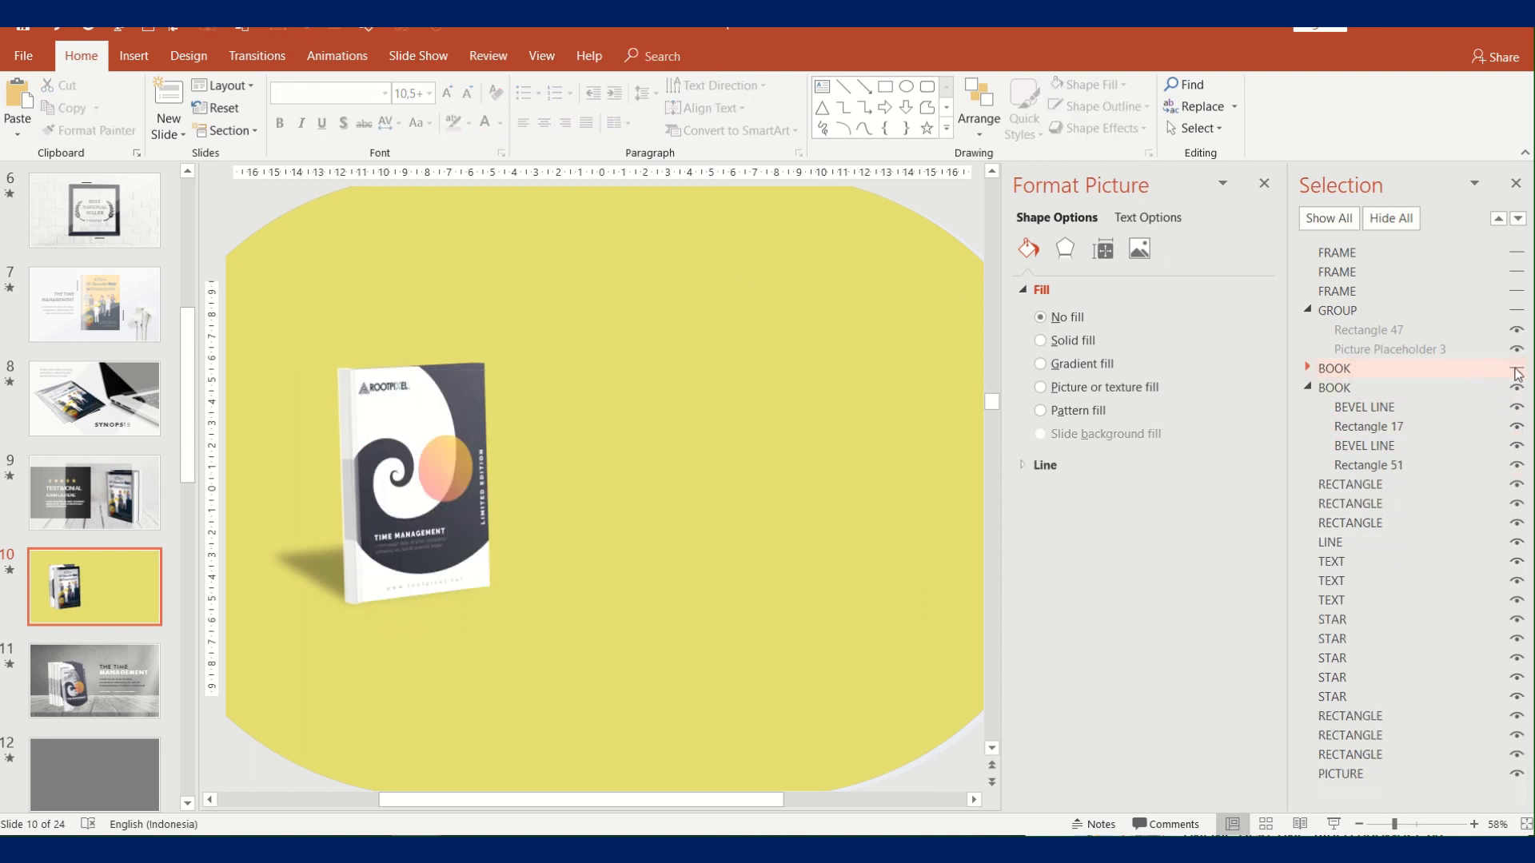
pyautogui.click(1367, 426)
pyautogui.click(1368, 426)
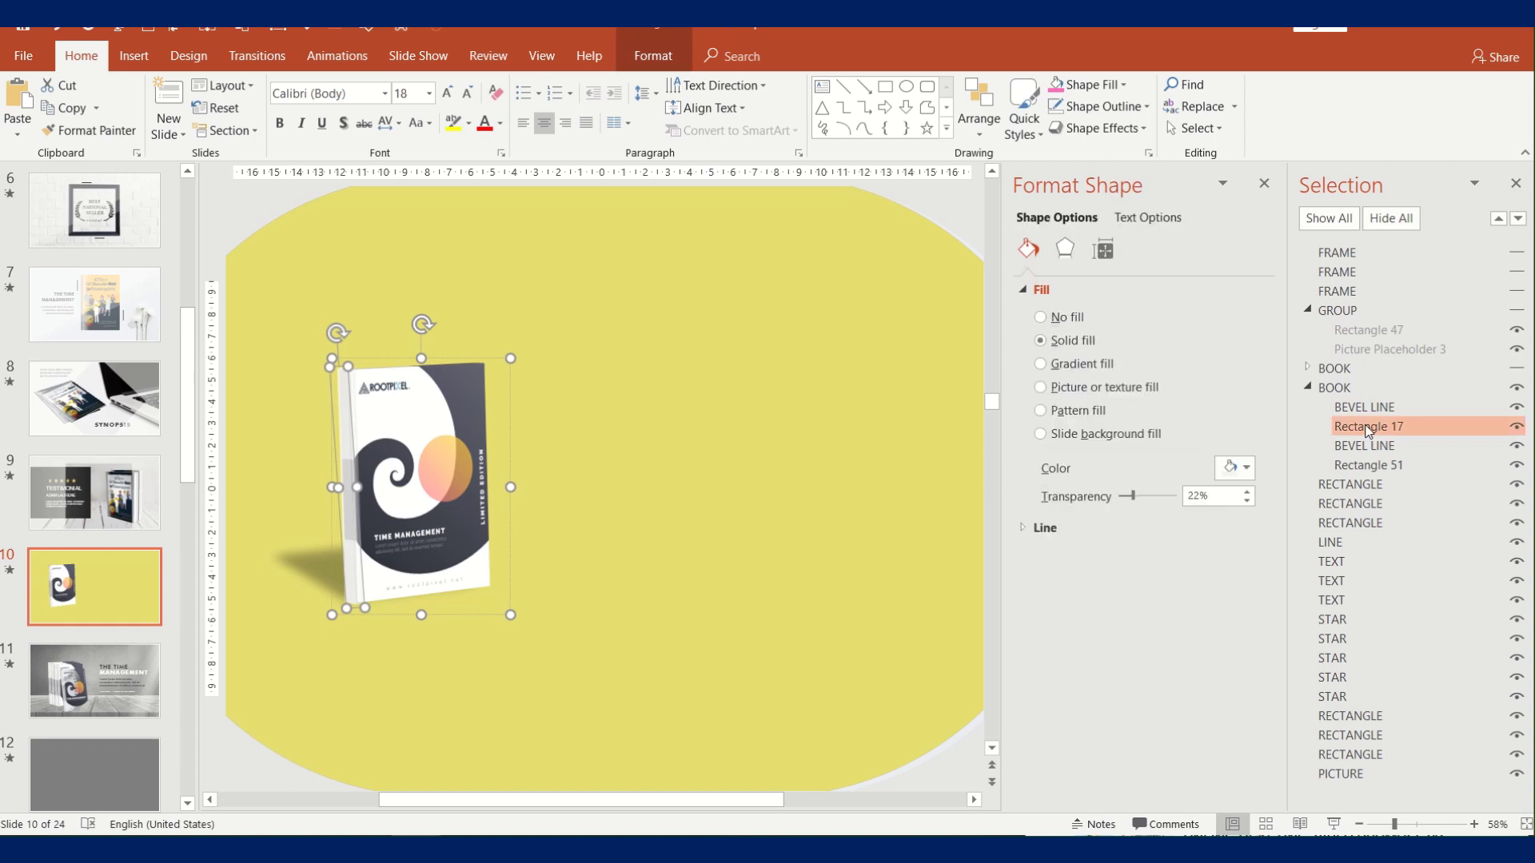
pyautogui.click(435, 400)
pyautogui.click(435, 400)
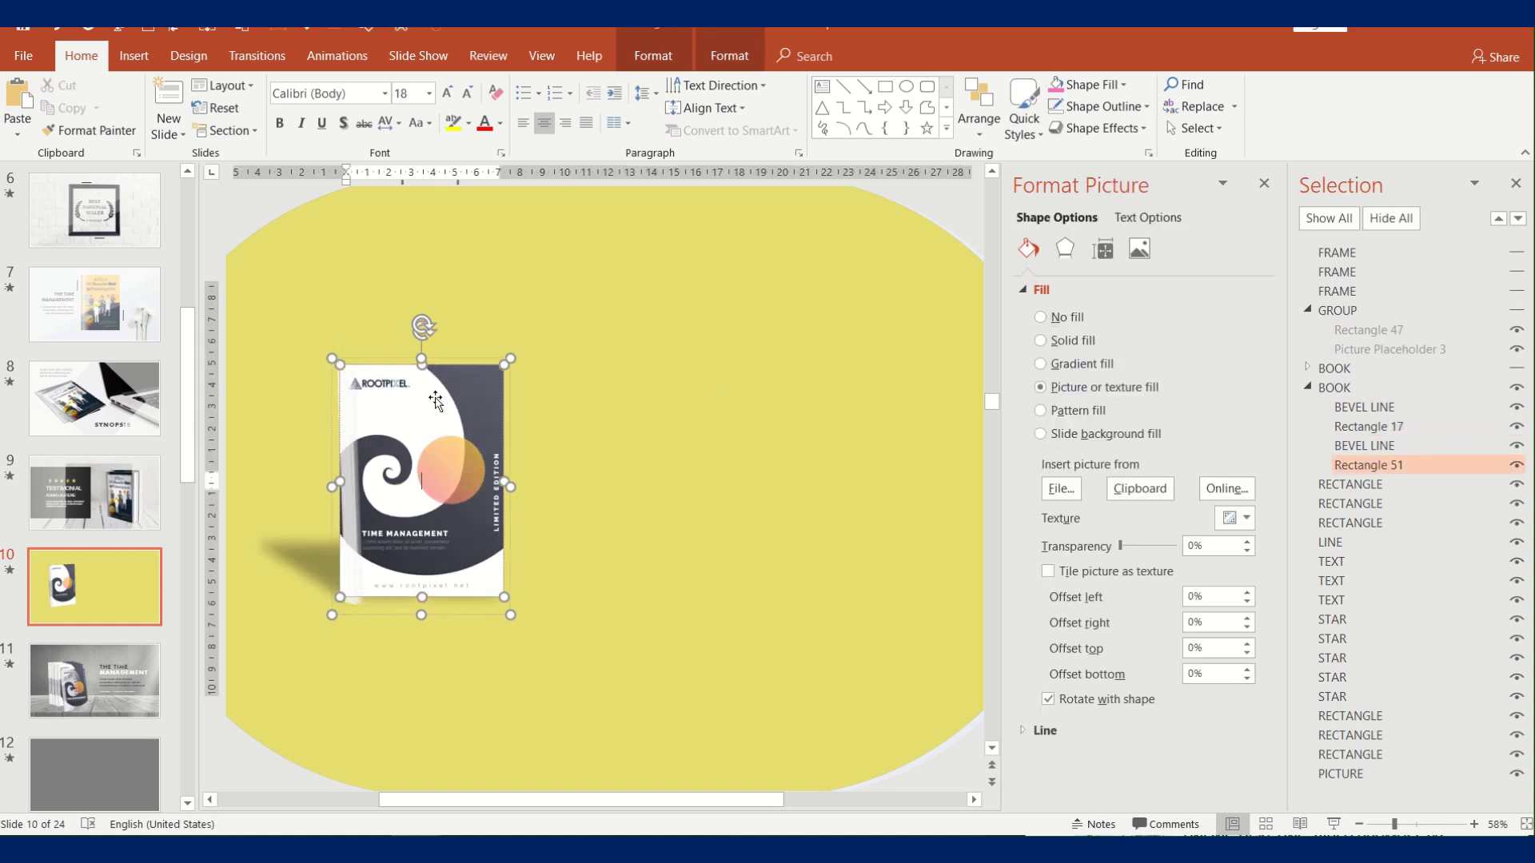
pyautogui.click(1062, 490)
pyautogui.doubleClick(720, 184)
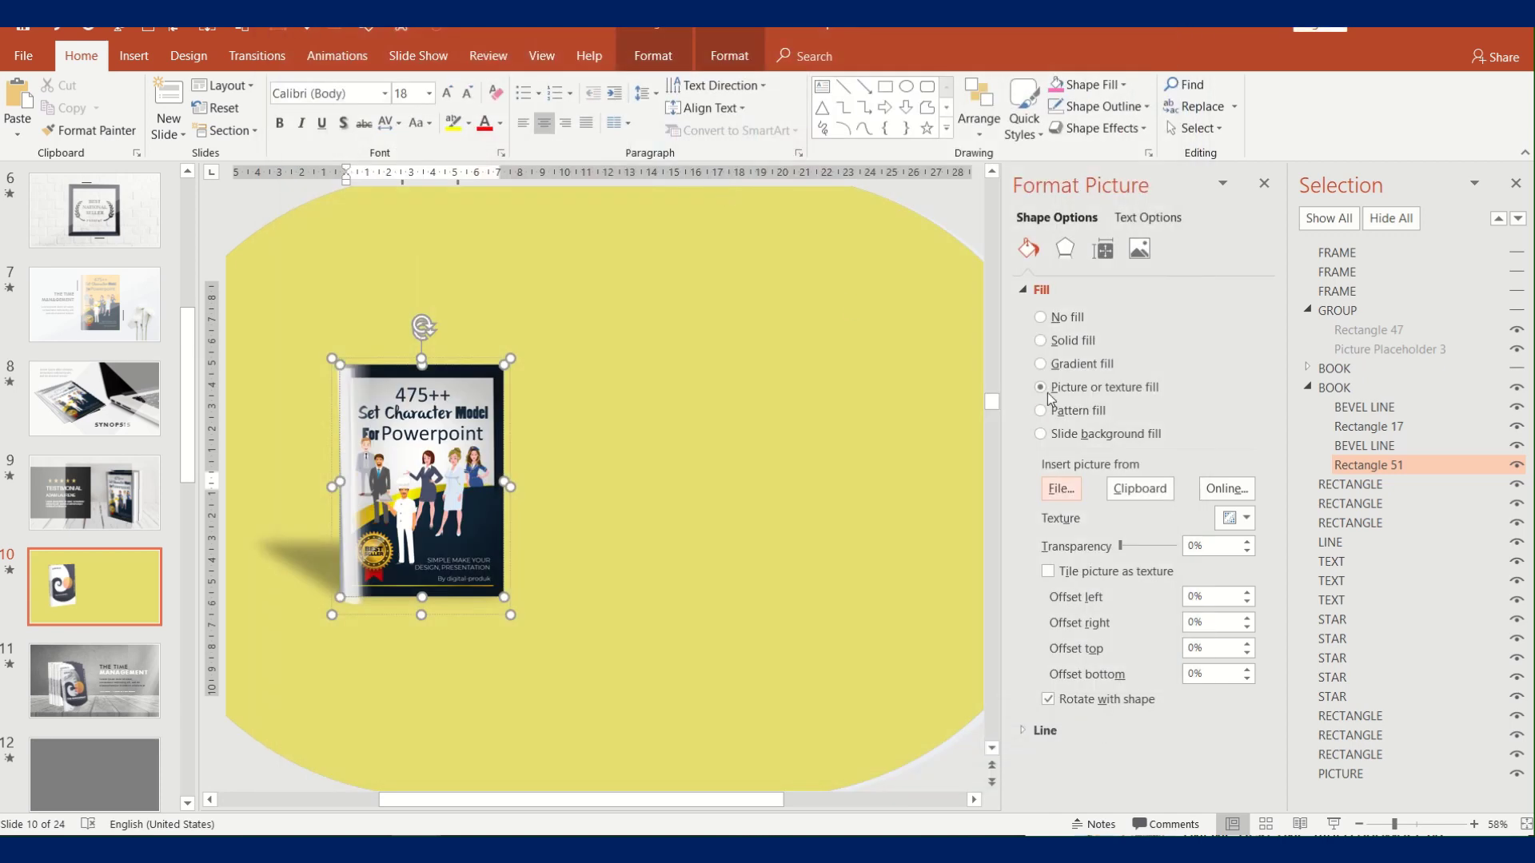
pyautogui.click(1317, 217)
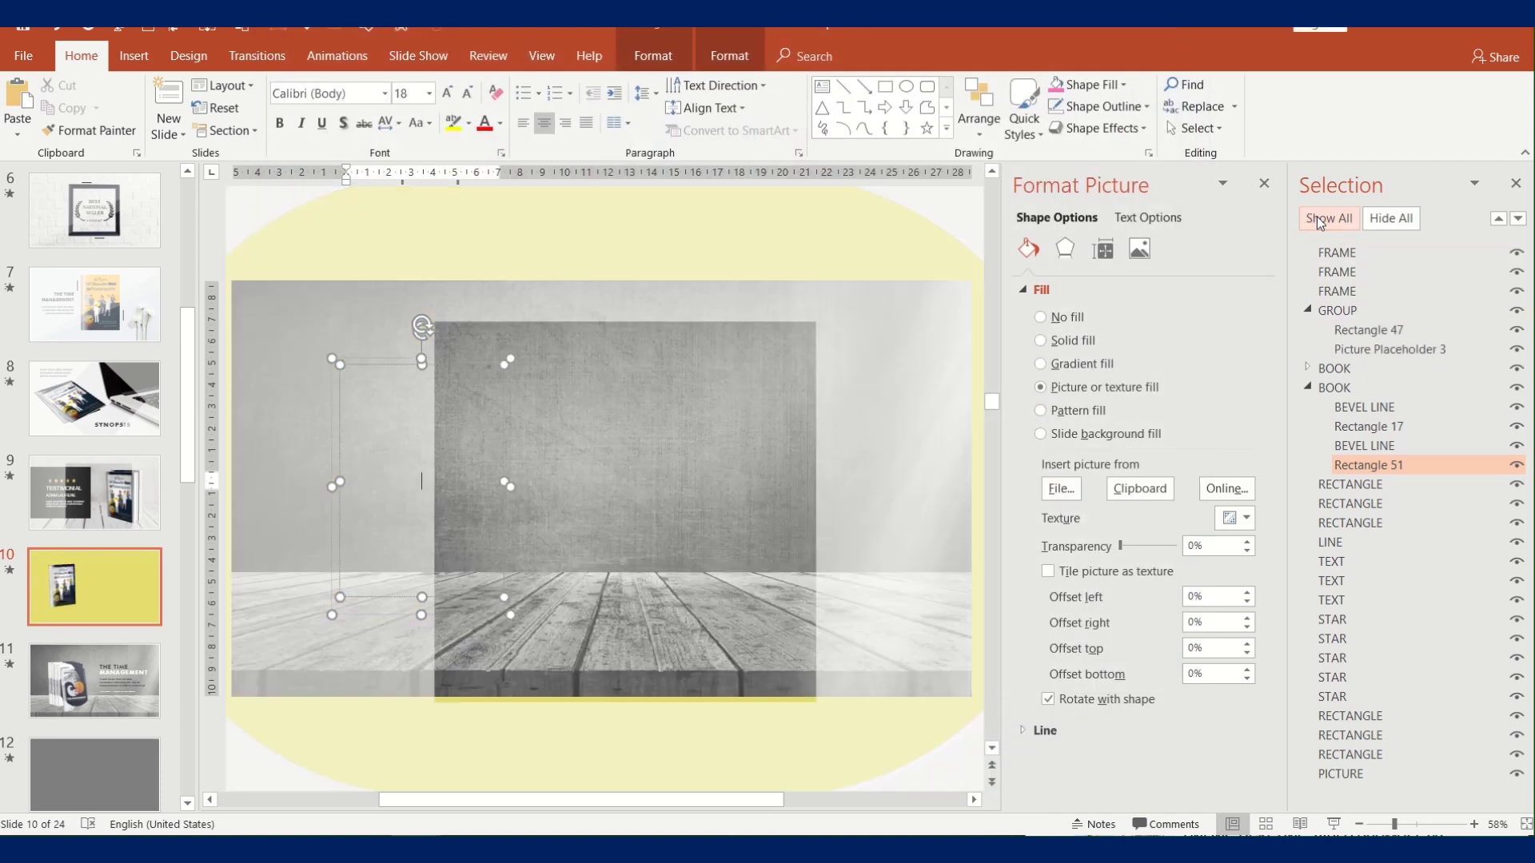
pyautogui.click(11, 571)
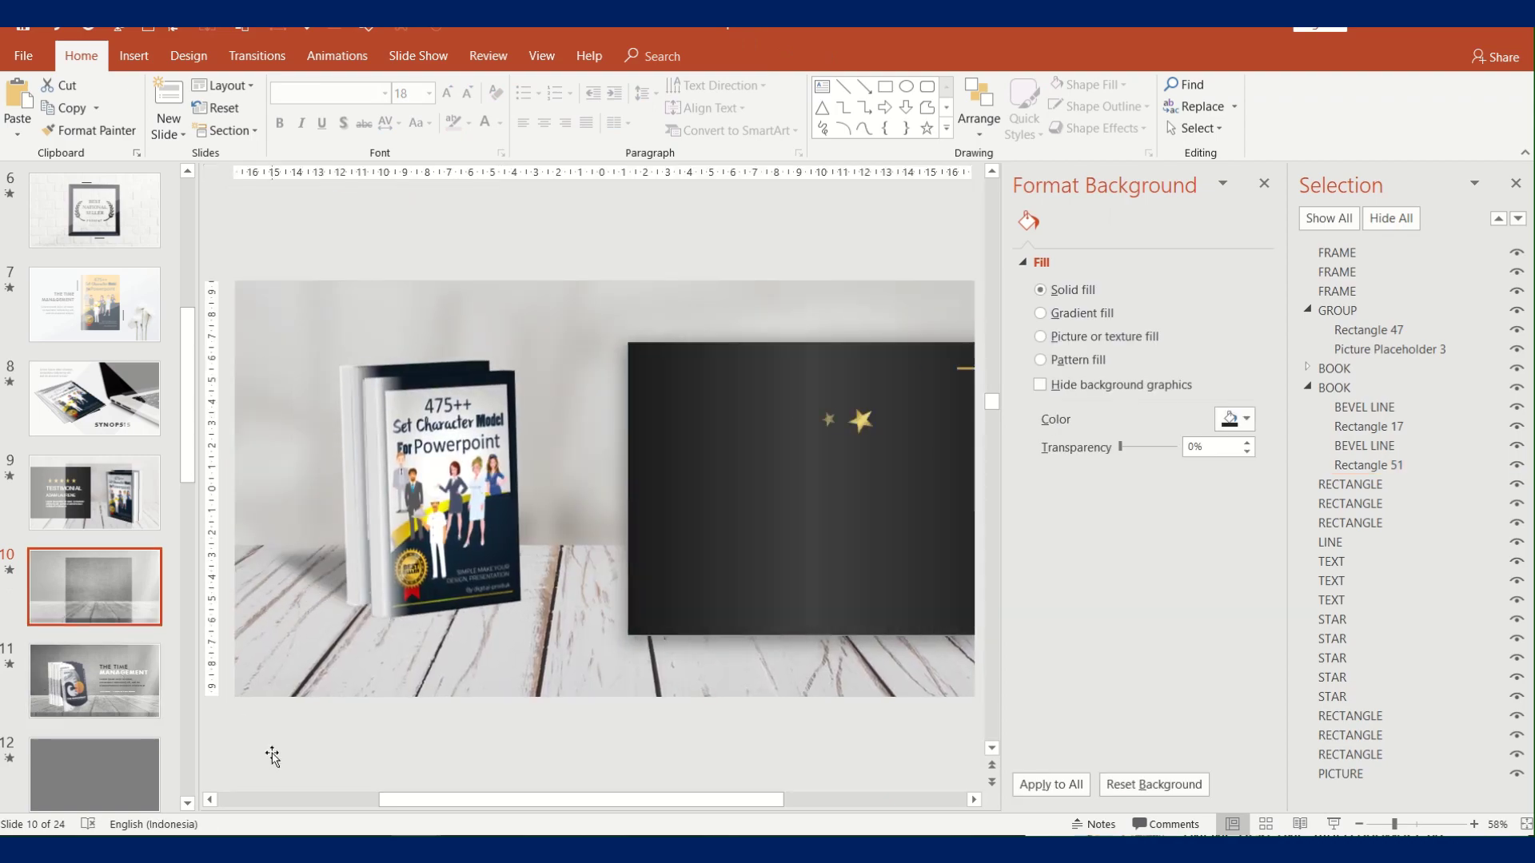
pyautogui.scroll(-3, 128, 438)
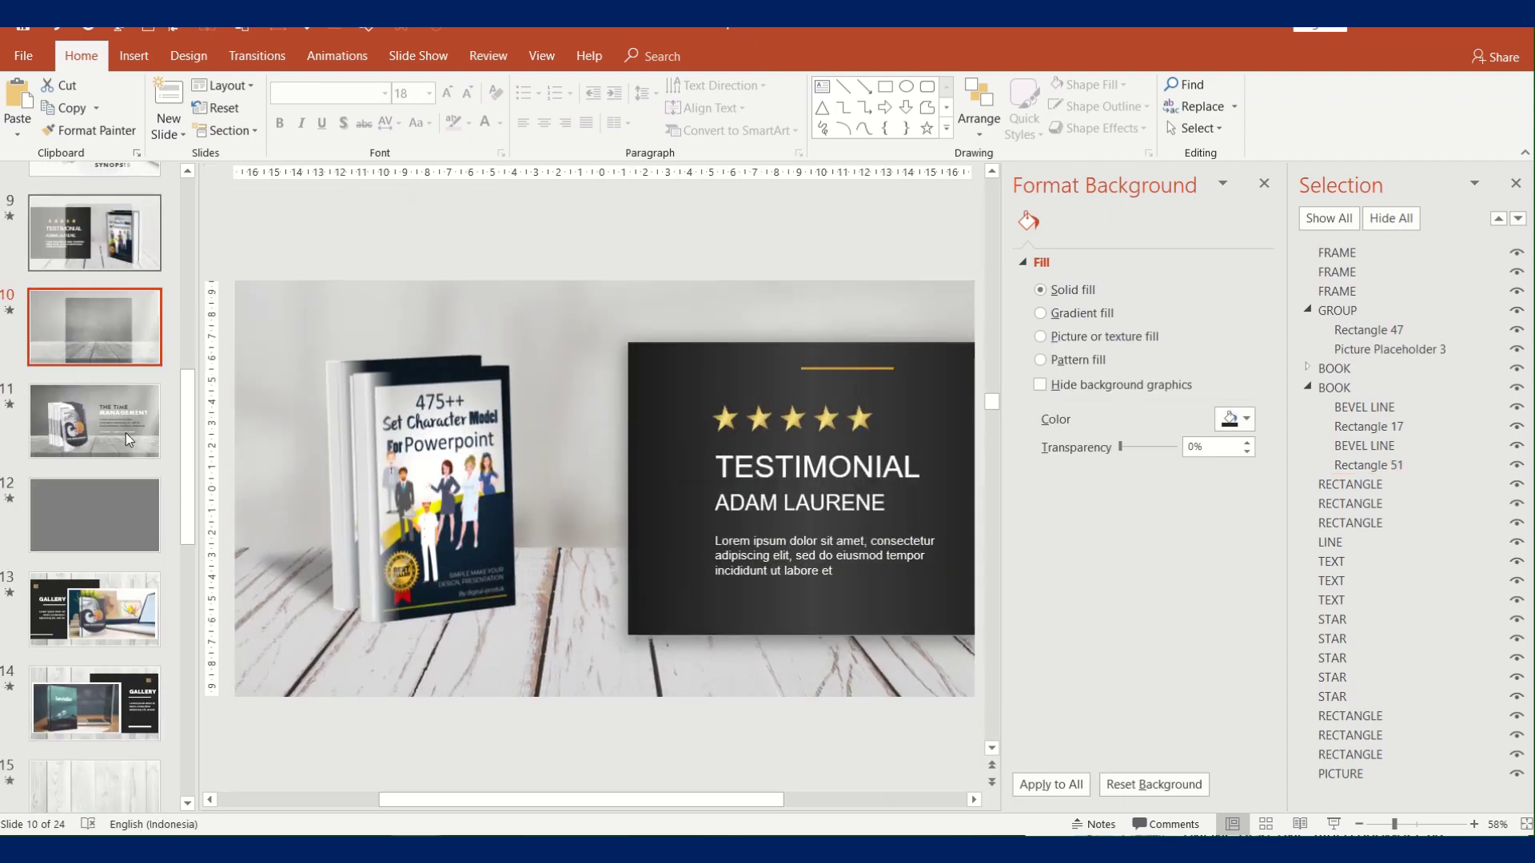
# On slide 11, hide the title, body and author text layers
pyautogui.click(94, 246)
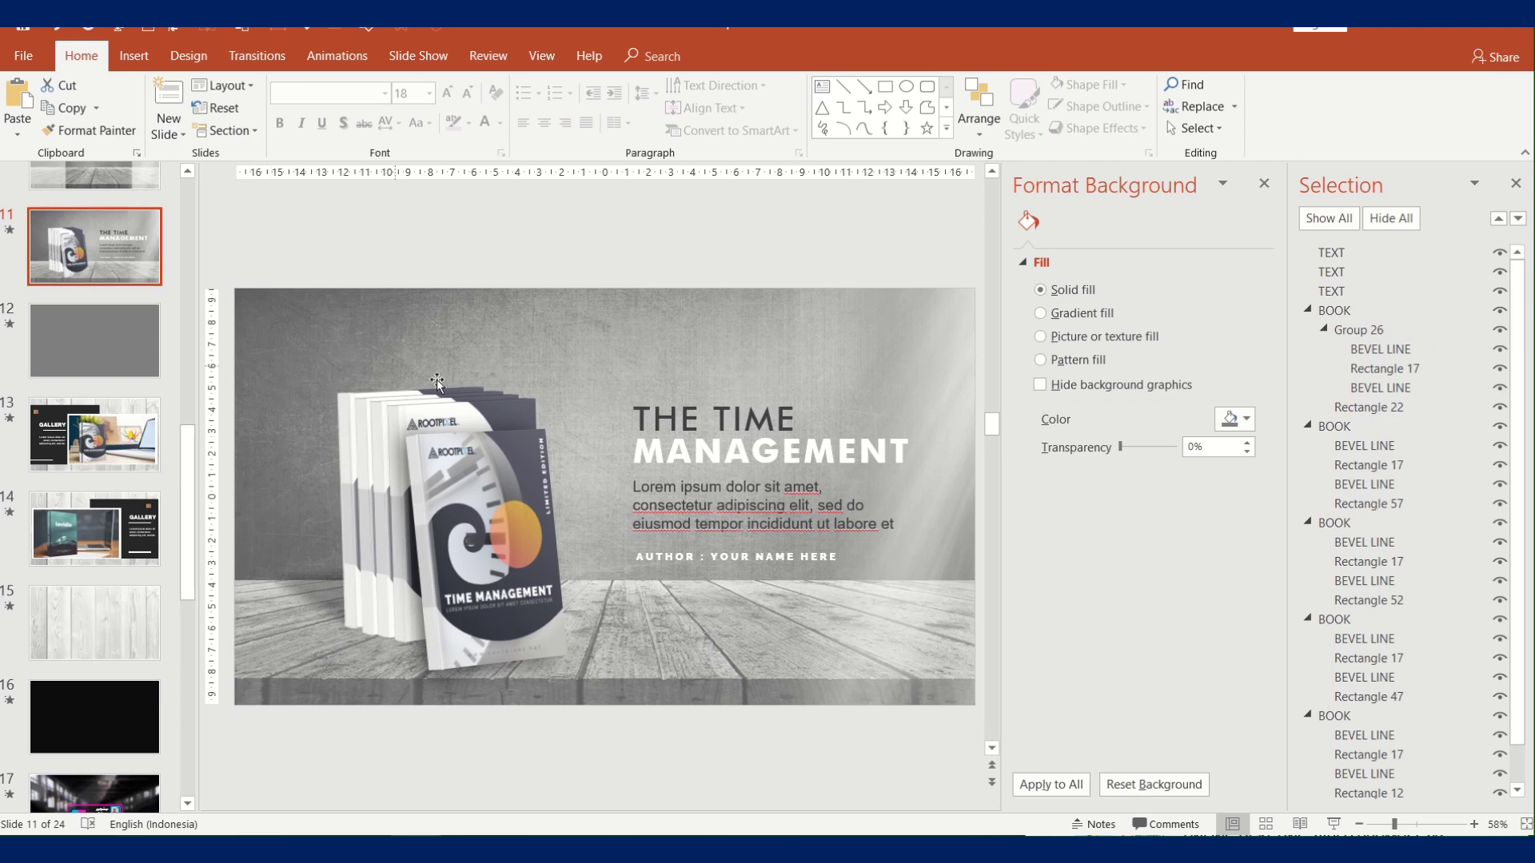
pyautogui.click(506, 540)
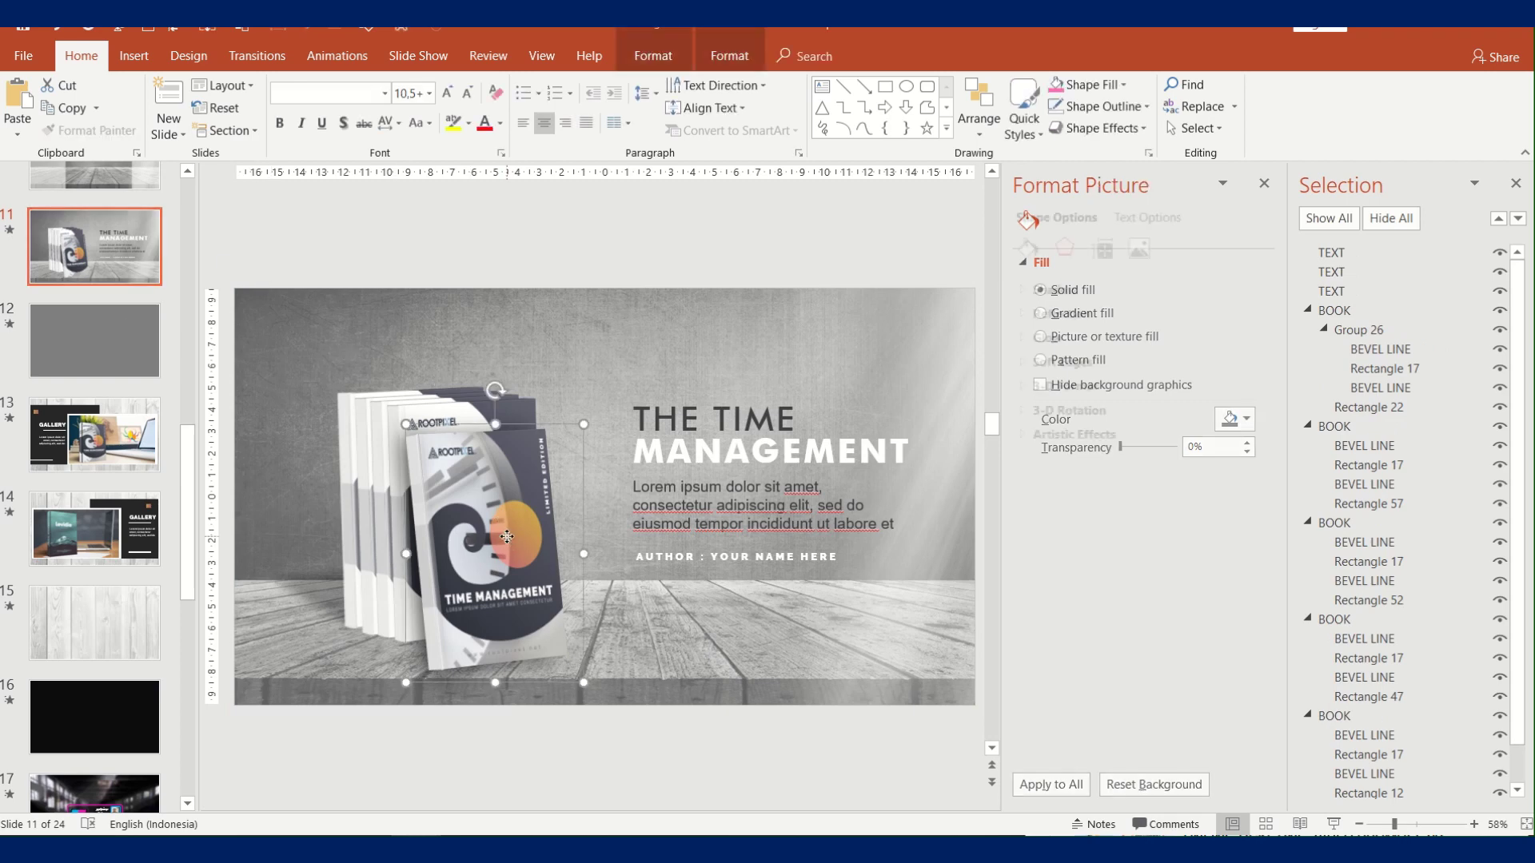
pyautogui.click(1500, 252)
pyautogui.click(1499, 272)
pyautogui.click(1499, 291)
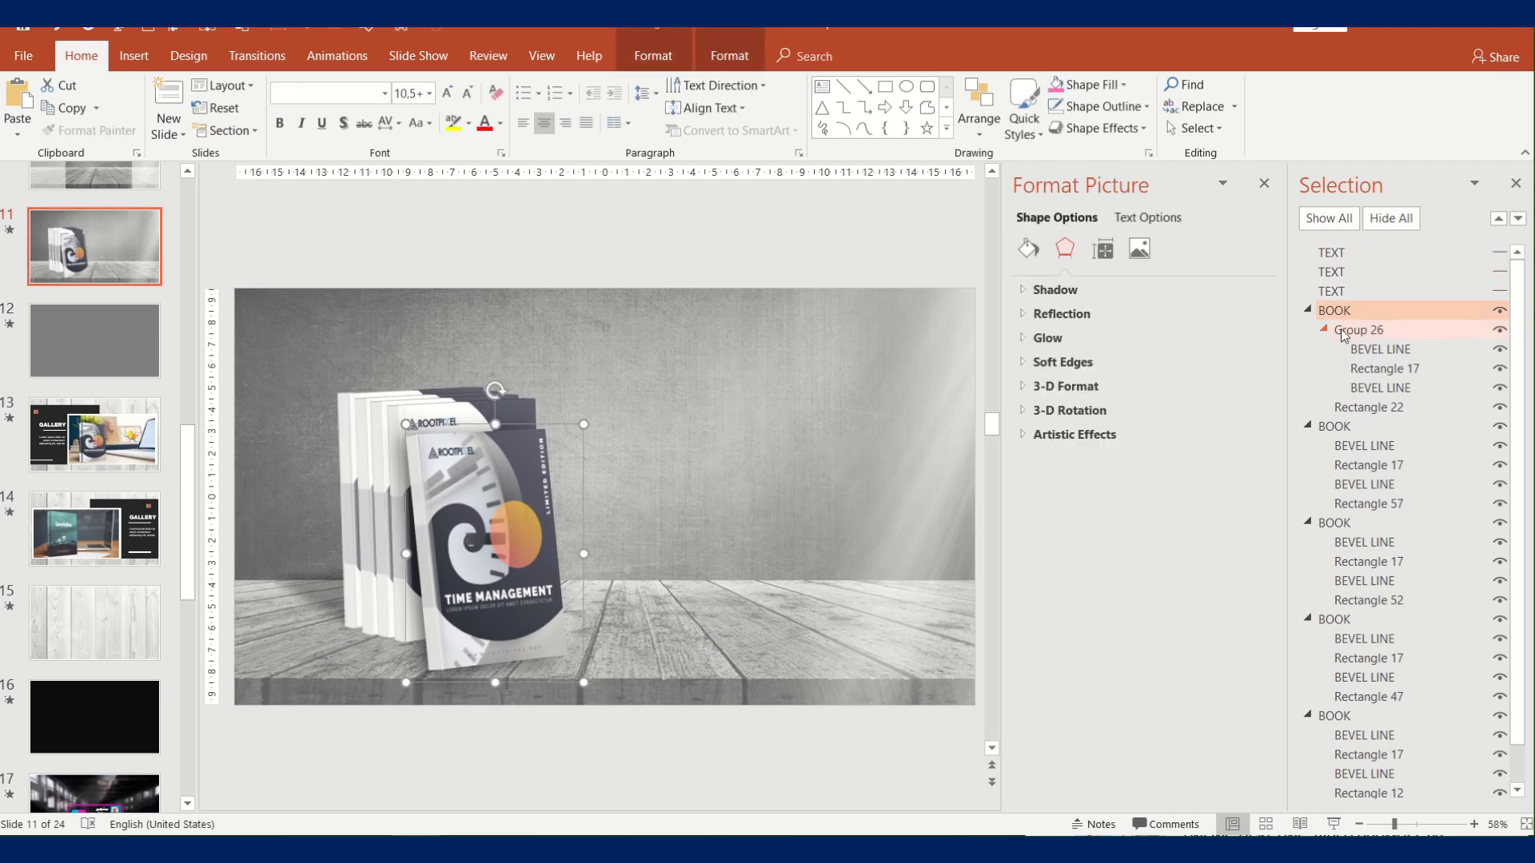
# Fill the front cover, Rectangle 22, with Book Cover Part 3, then hide that book
pyautogui.click(1391, 356)
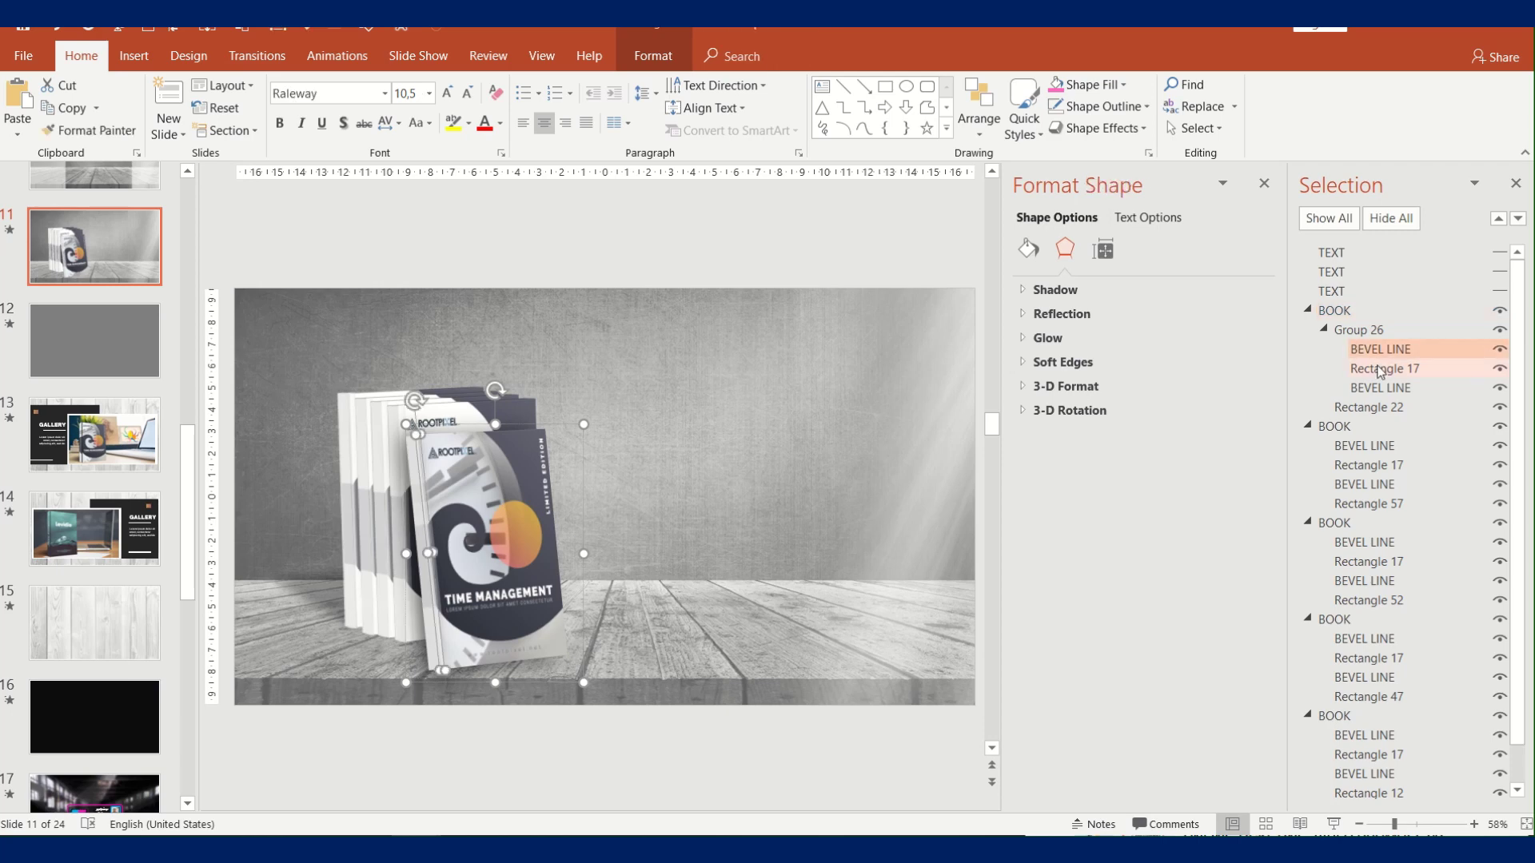
pyautogui.click(1379, 371)
pyautogui.click(1379, 388)
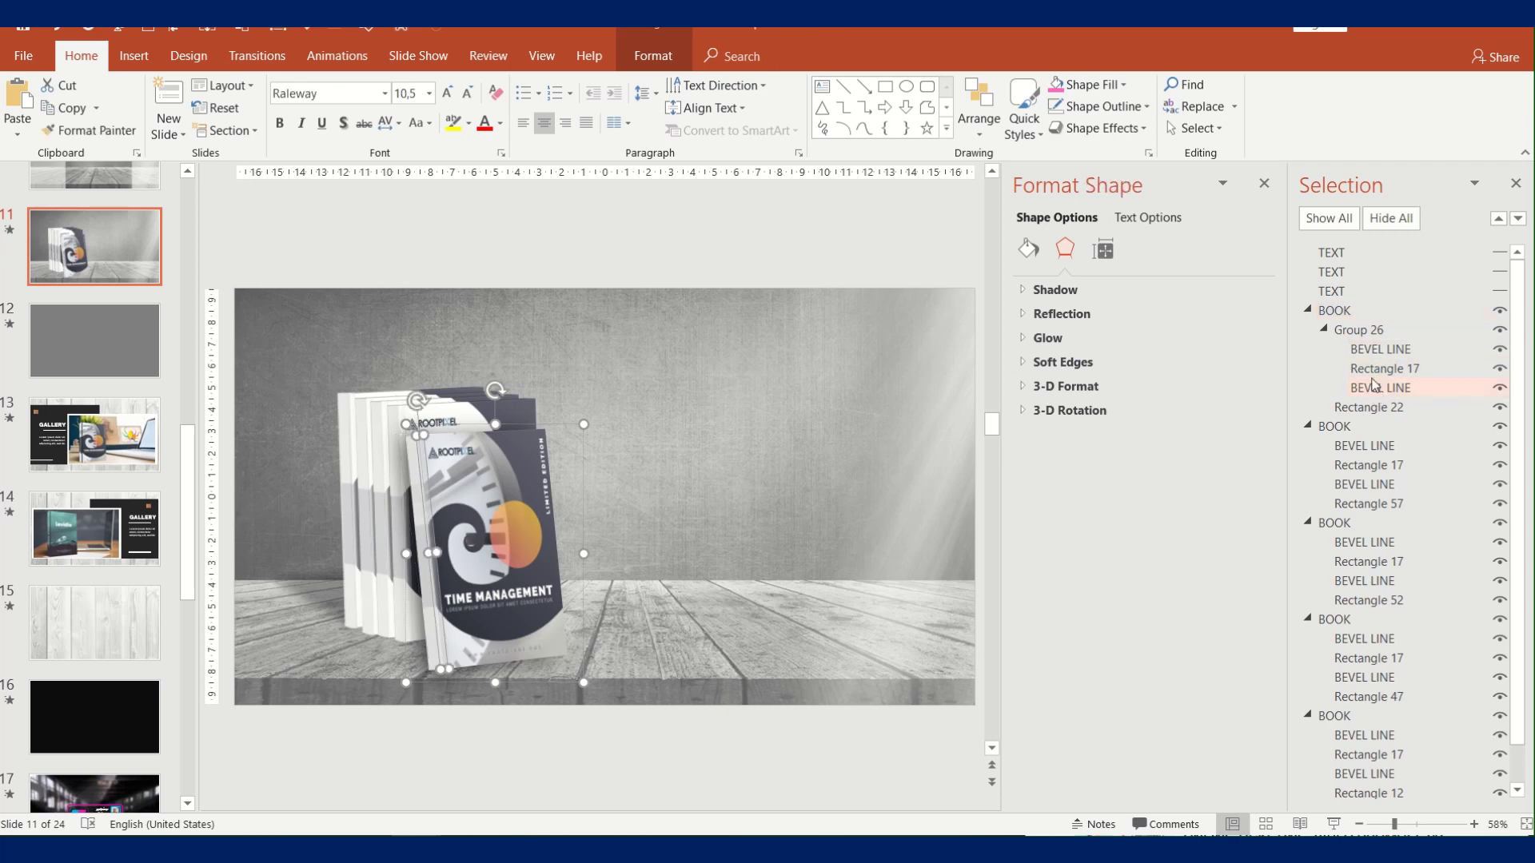
pyautogui.click(495, 515)
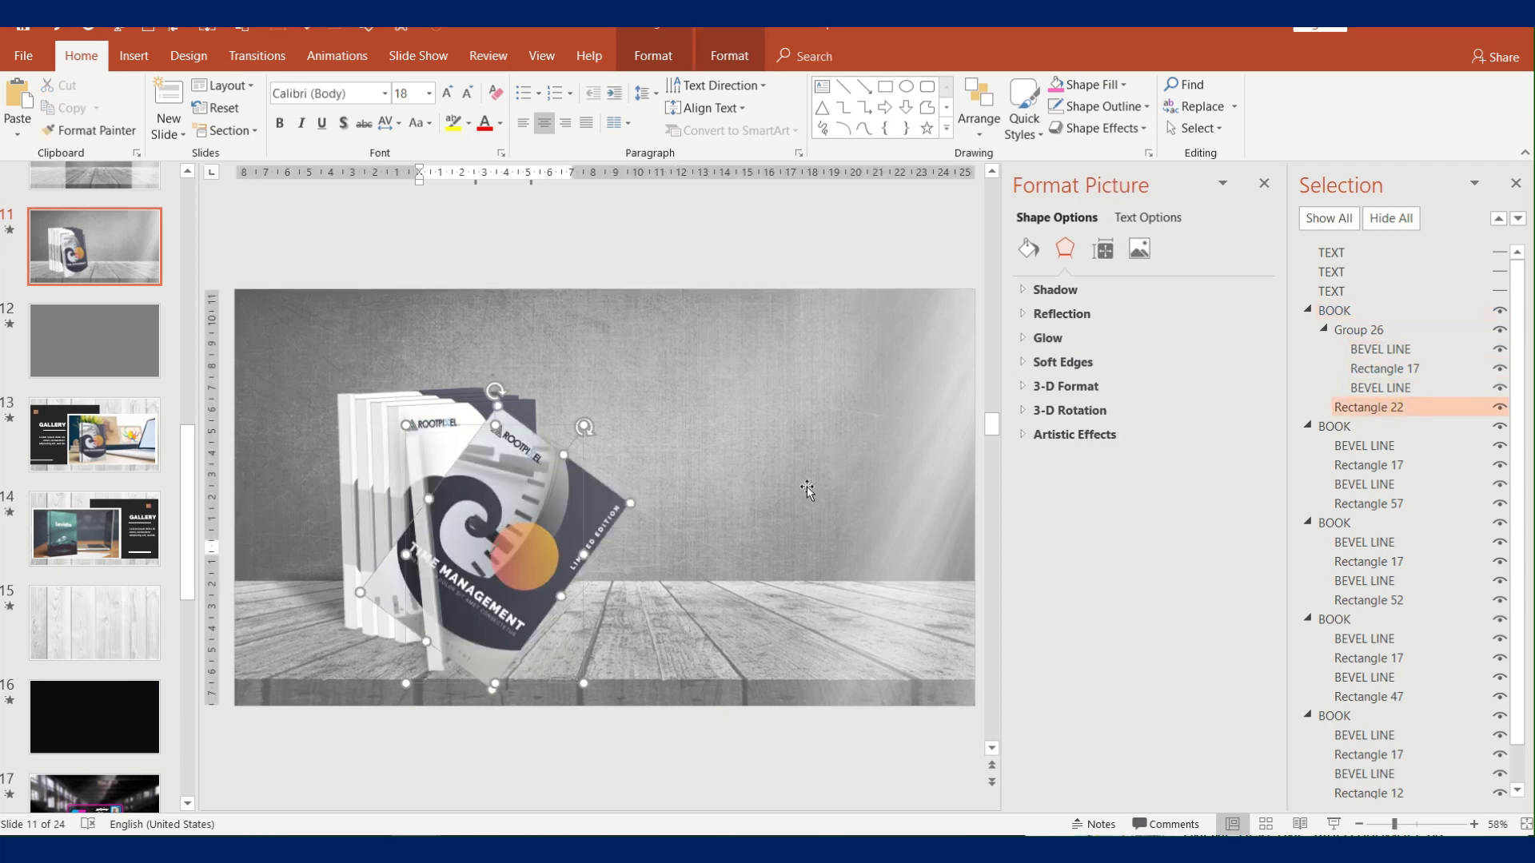
pyautogui.click(1029, 250)
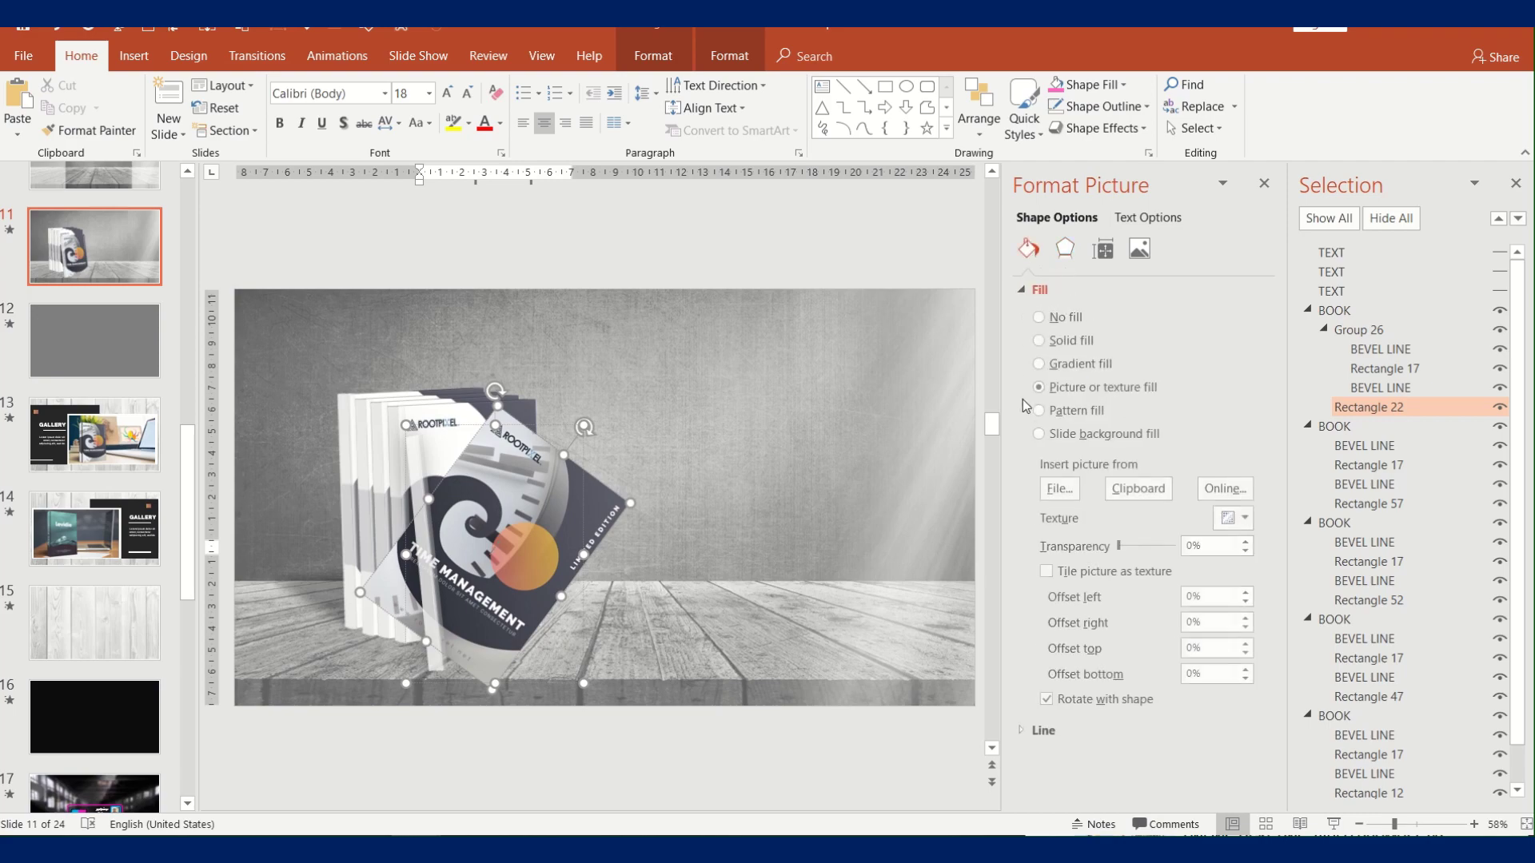
pyautogui.click(1057, 488)
pyautogui.click(723, 171)
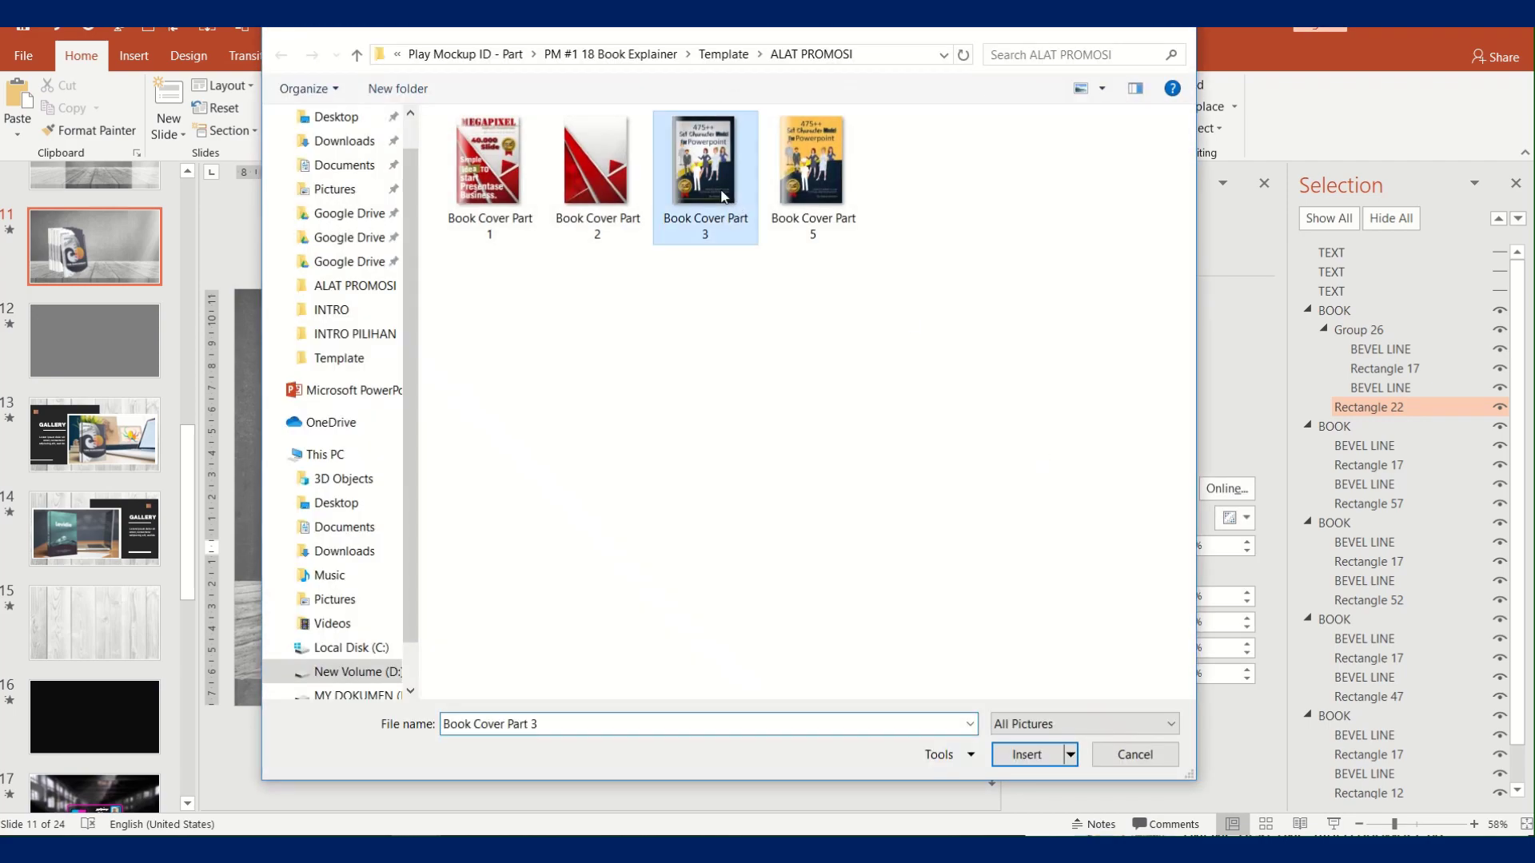
pyautogui.click(1026, 754)
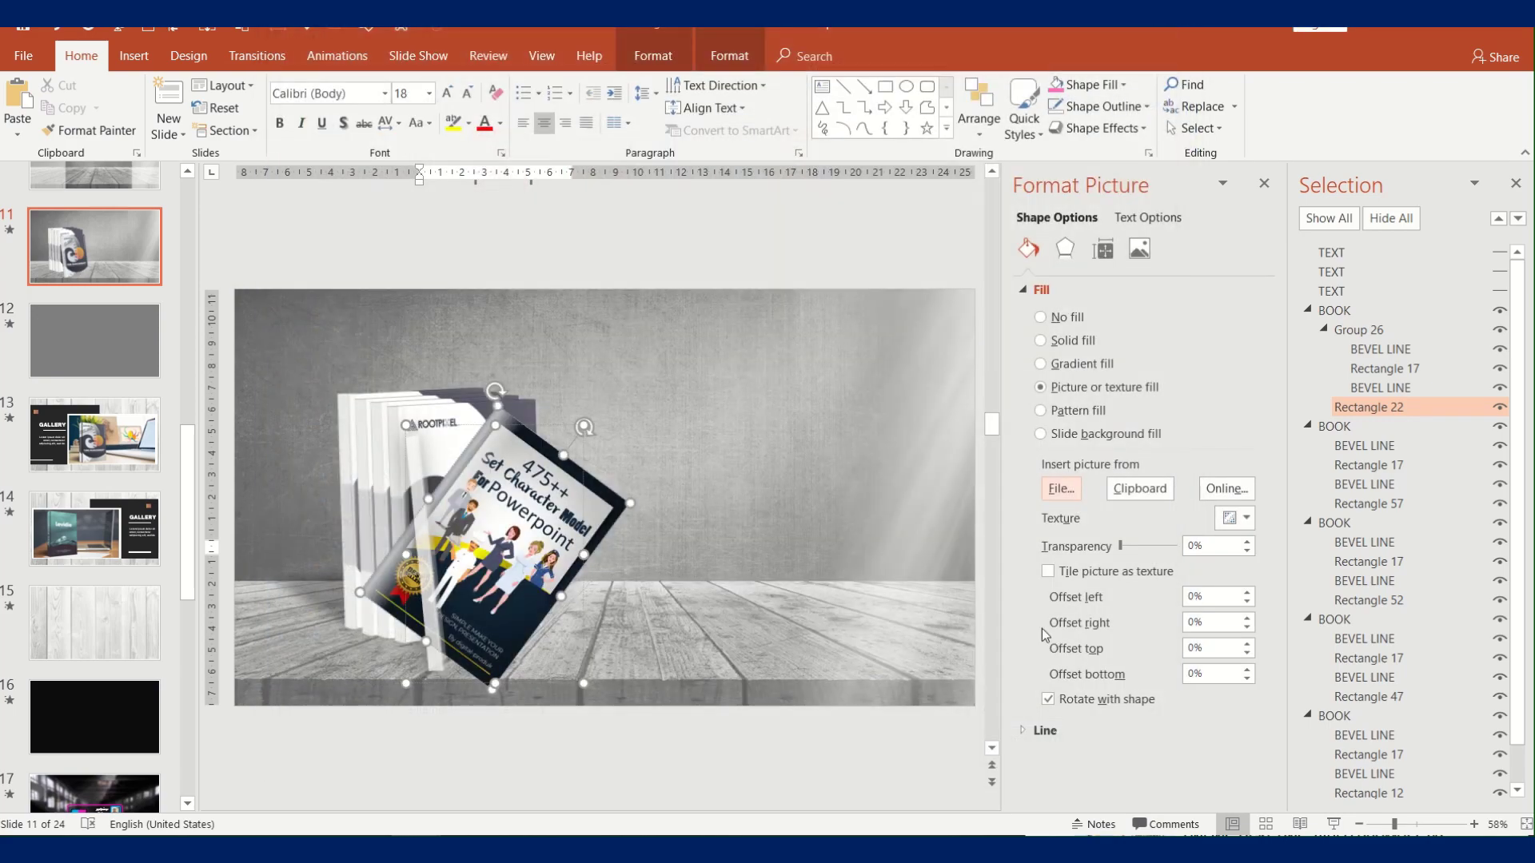
pyautogui.click(1308, 310)
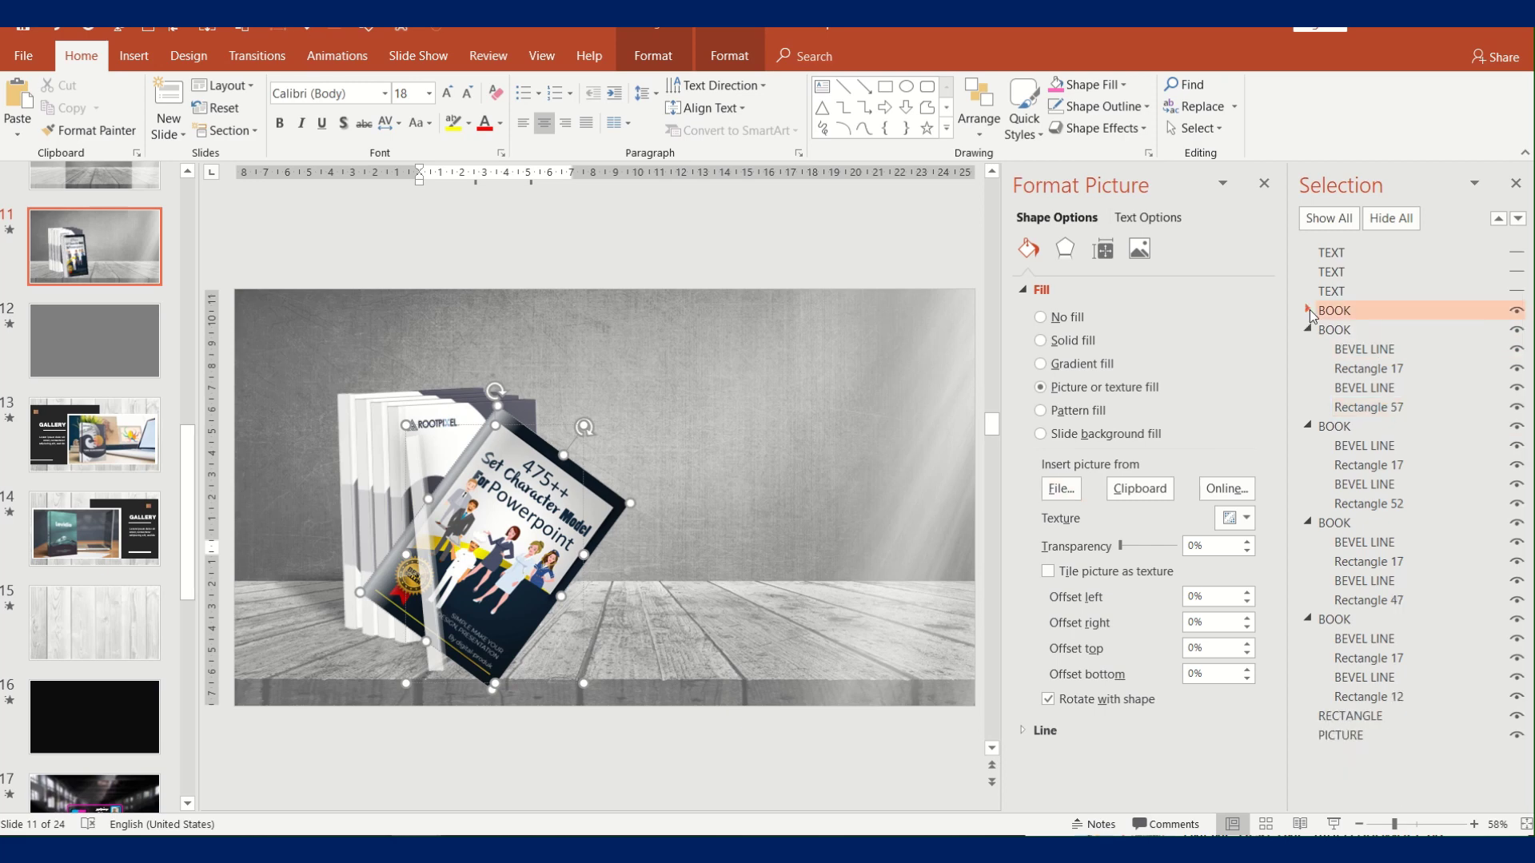
pyautogui.click(1515, 311)
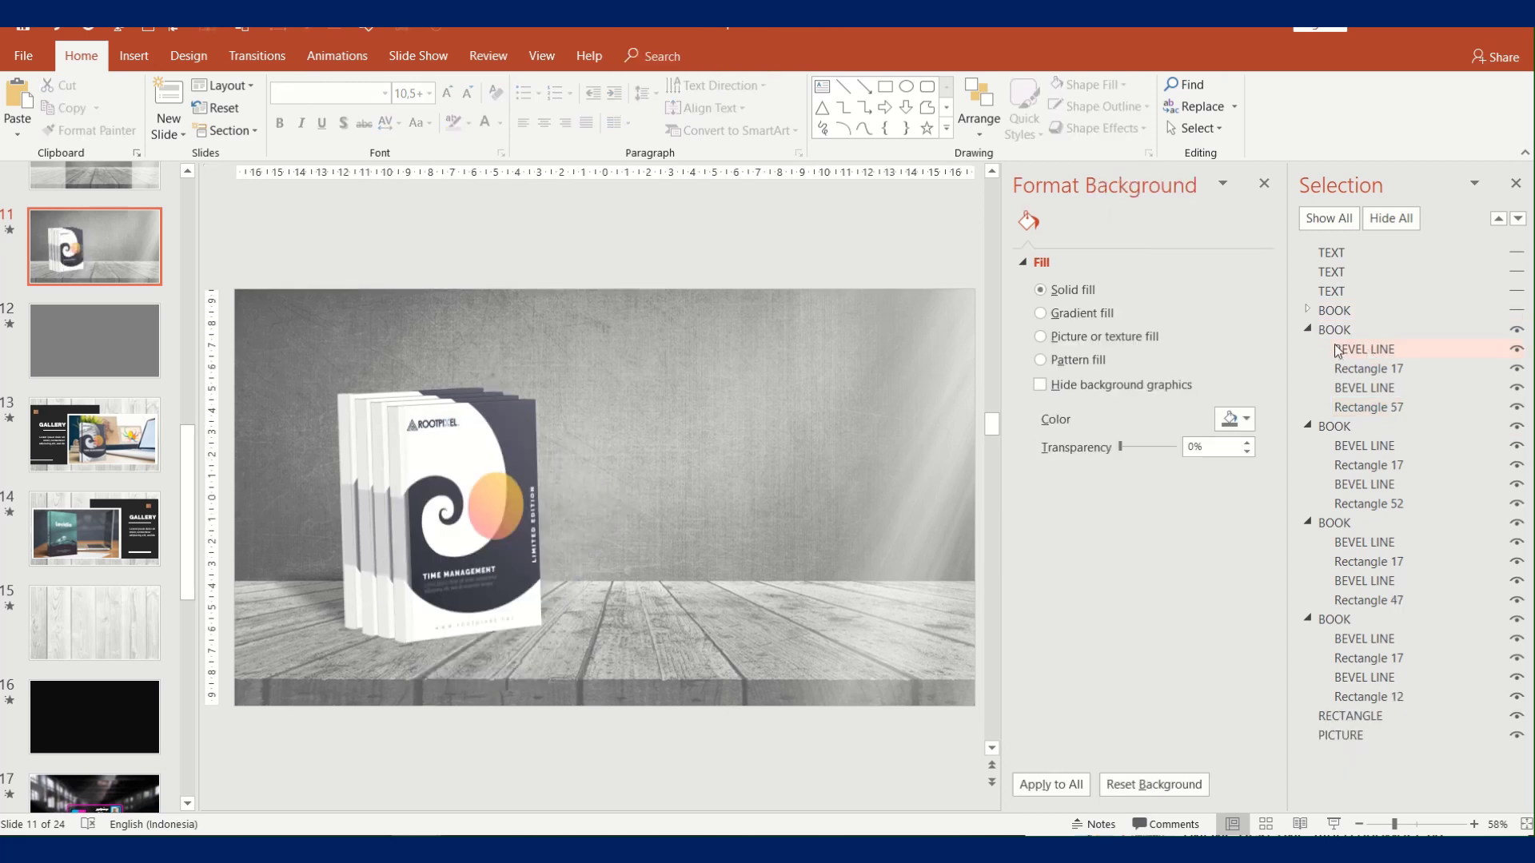
# Fill the next book's cover, Rectangle 57, with Book Cover Part 3 and hide that book
pyautogui.click(458, 483)
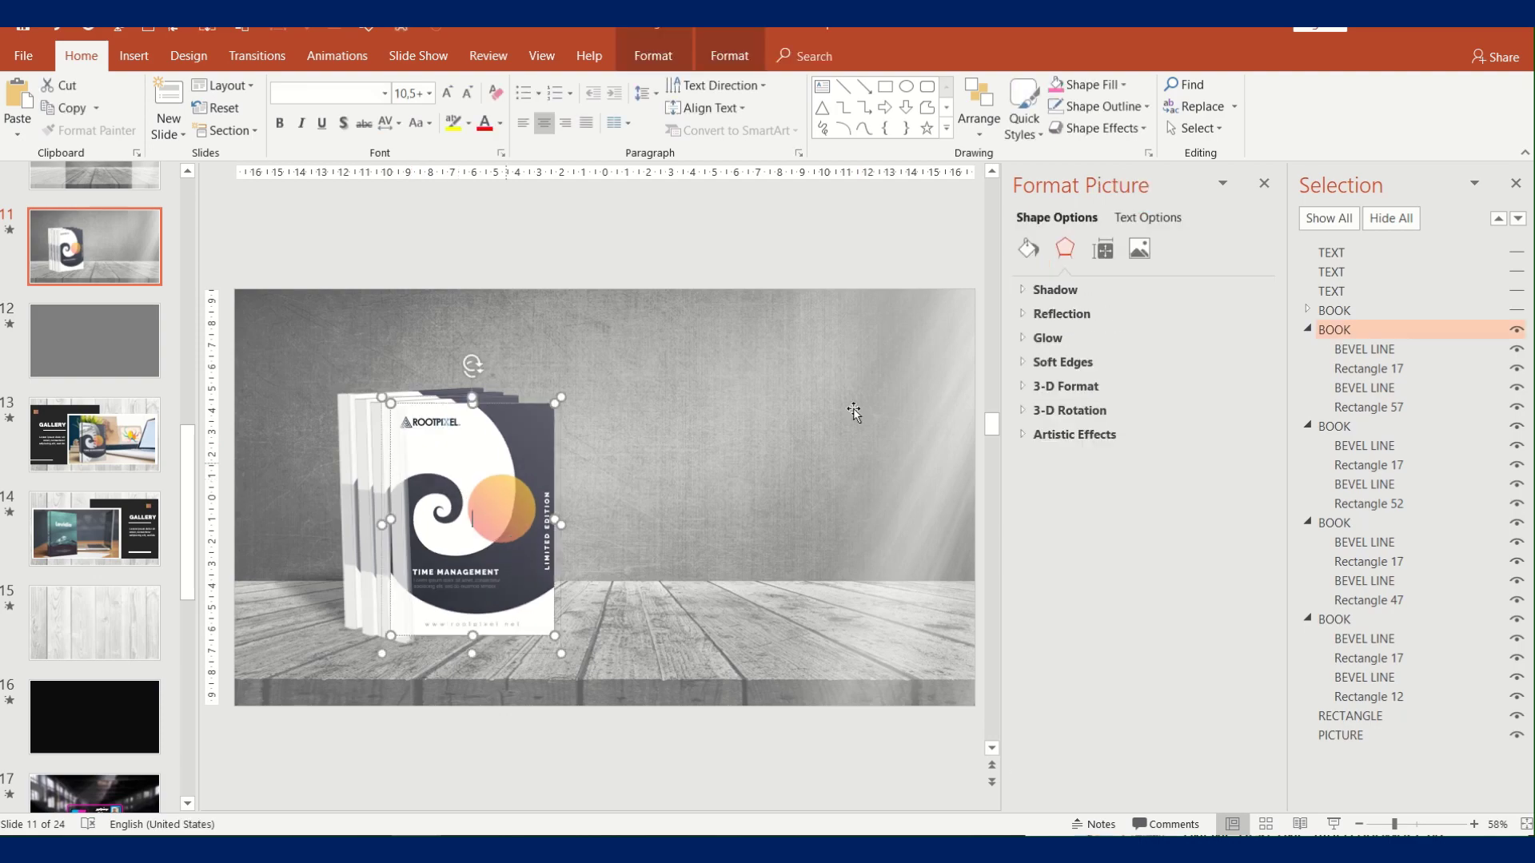
pyautogui.click(458, 483)
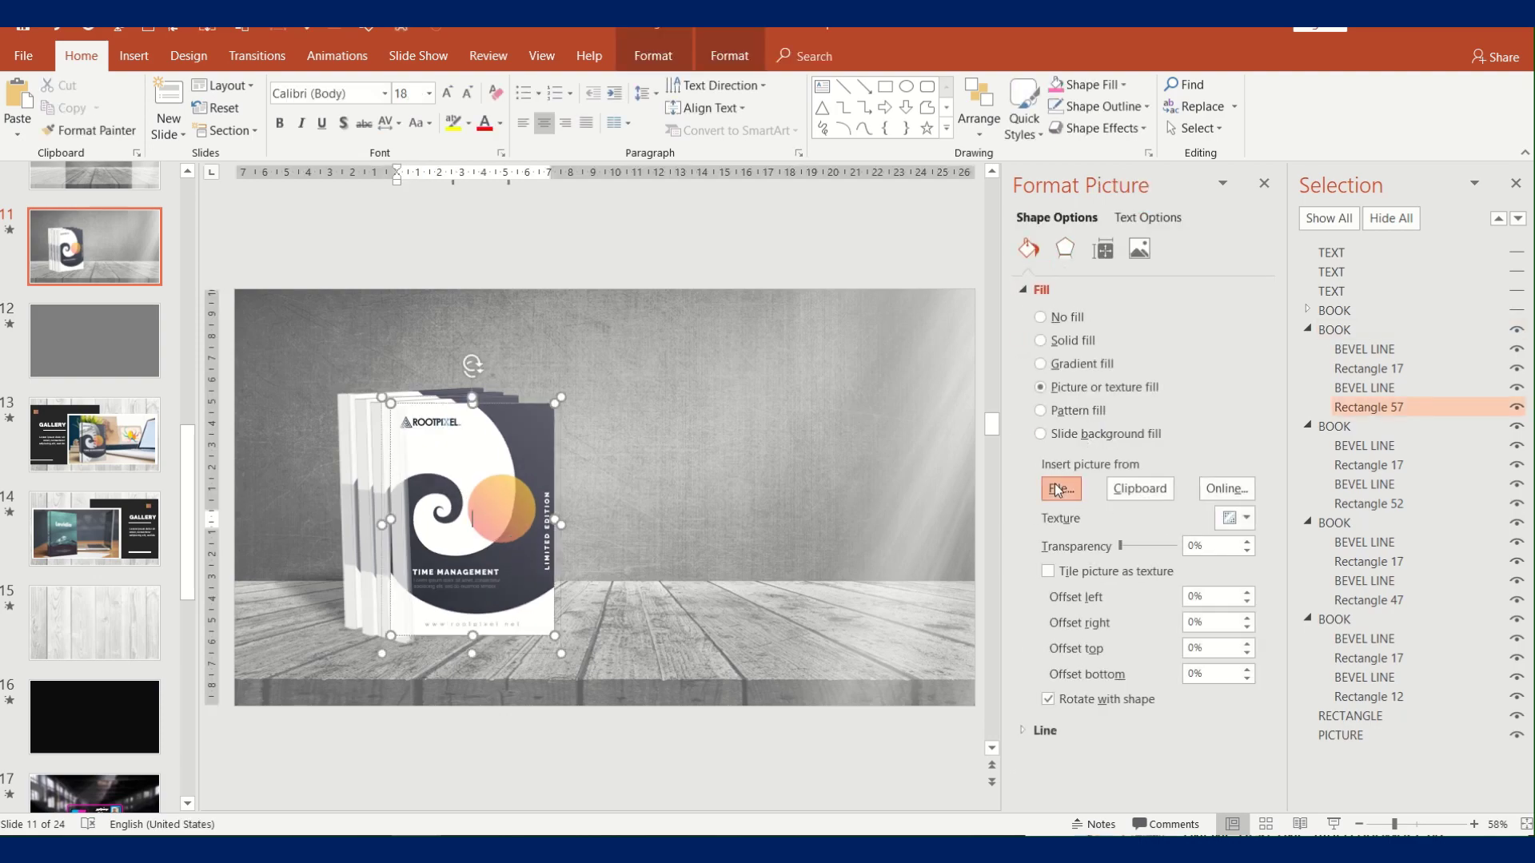
pyautogui.click(1058, 489)
pyautogui.click(731, 192)
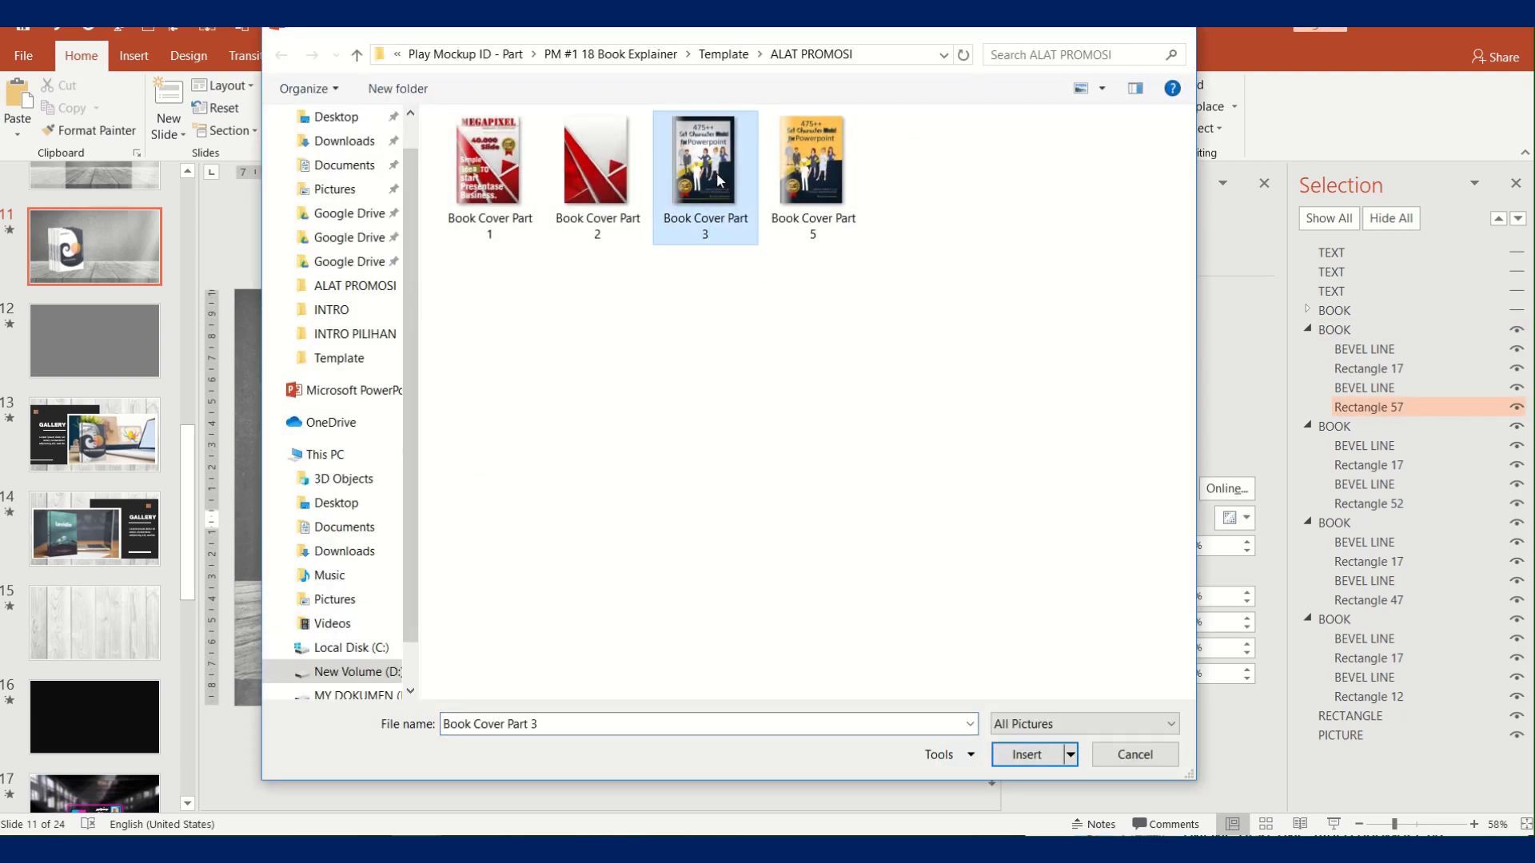
pyautogui.doubleClick(720, 180)
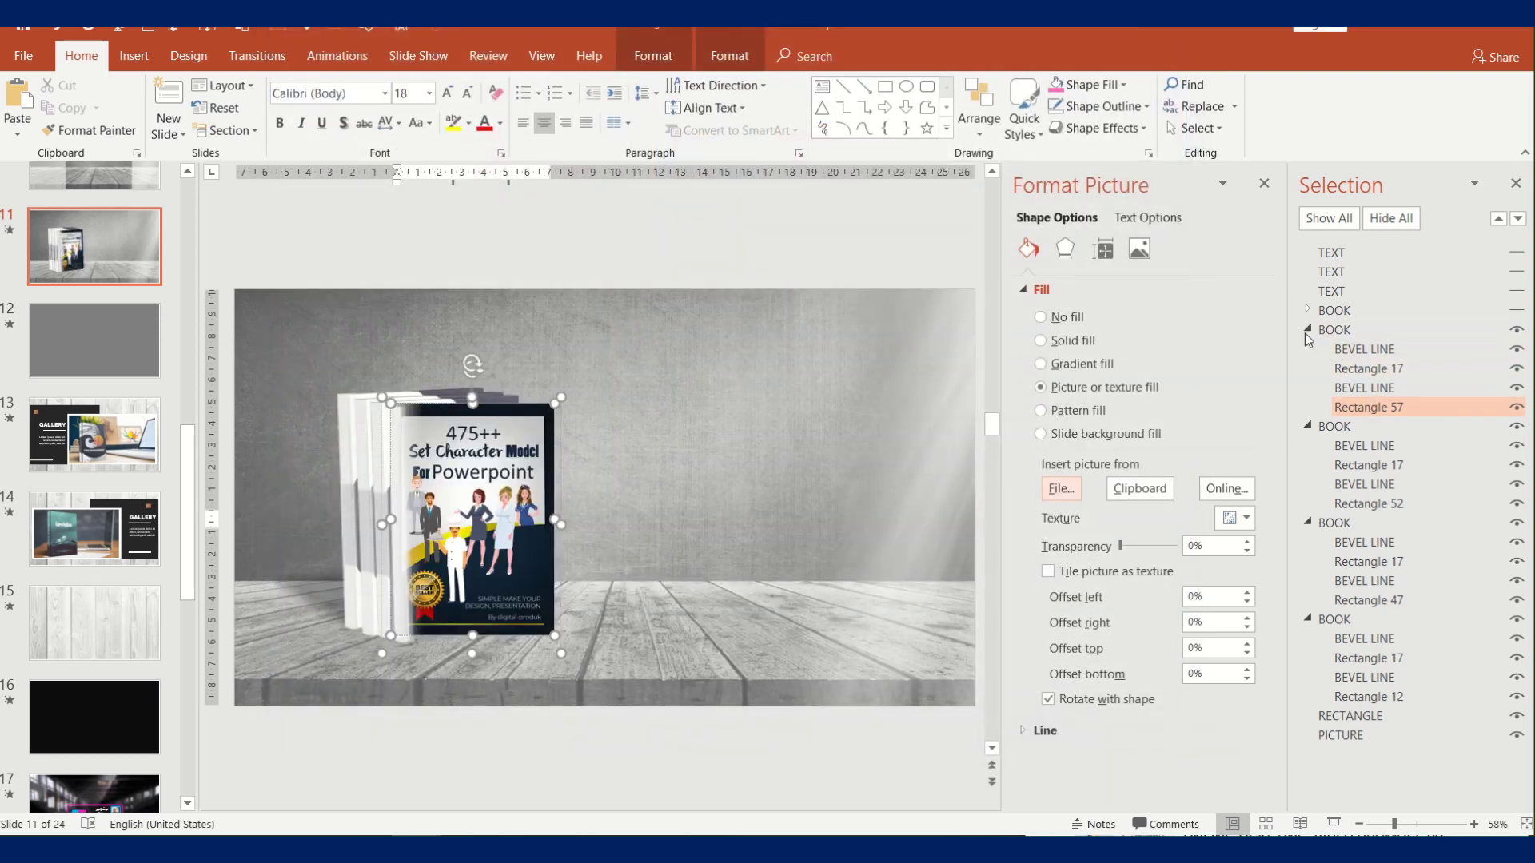
pyautogui.click(1307, 329)
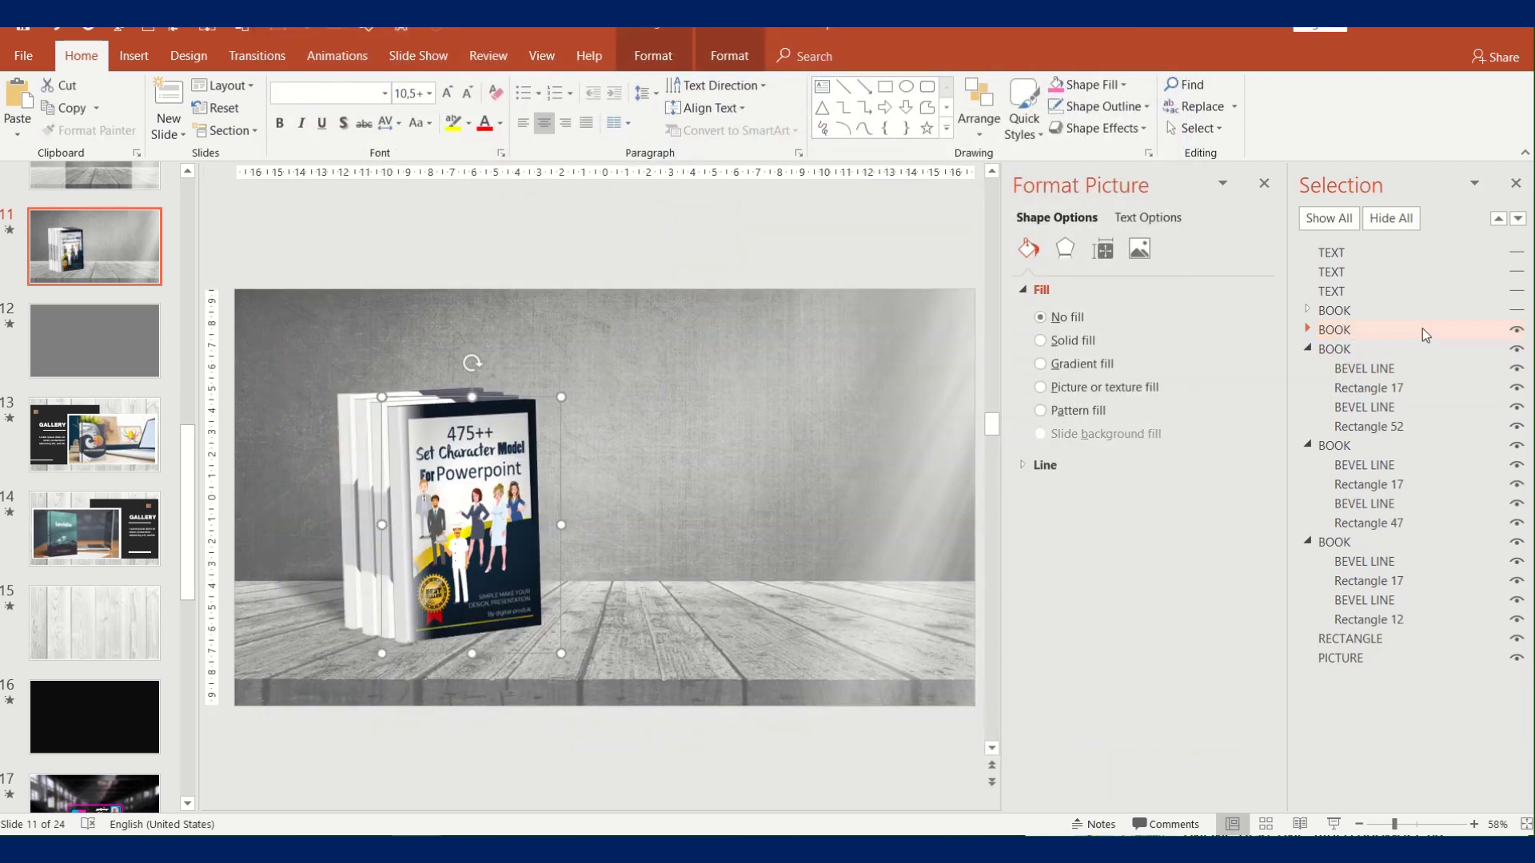
pyautogui.click(1517, 329)
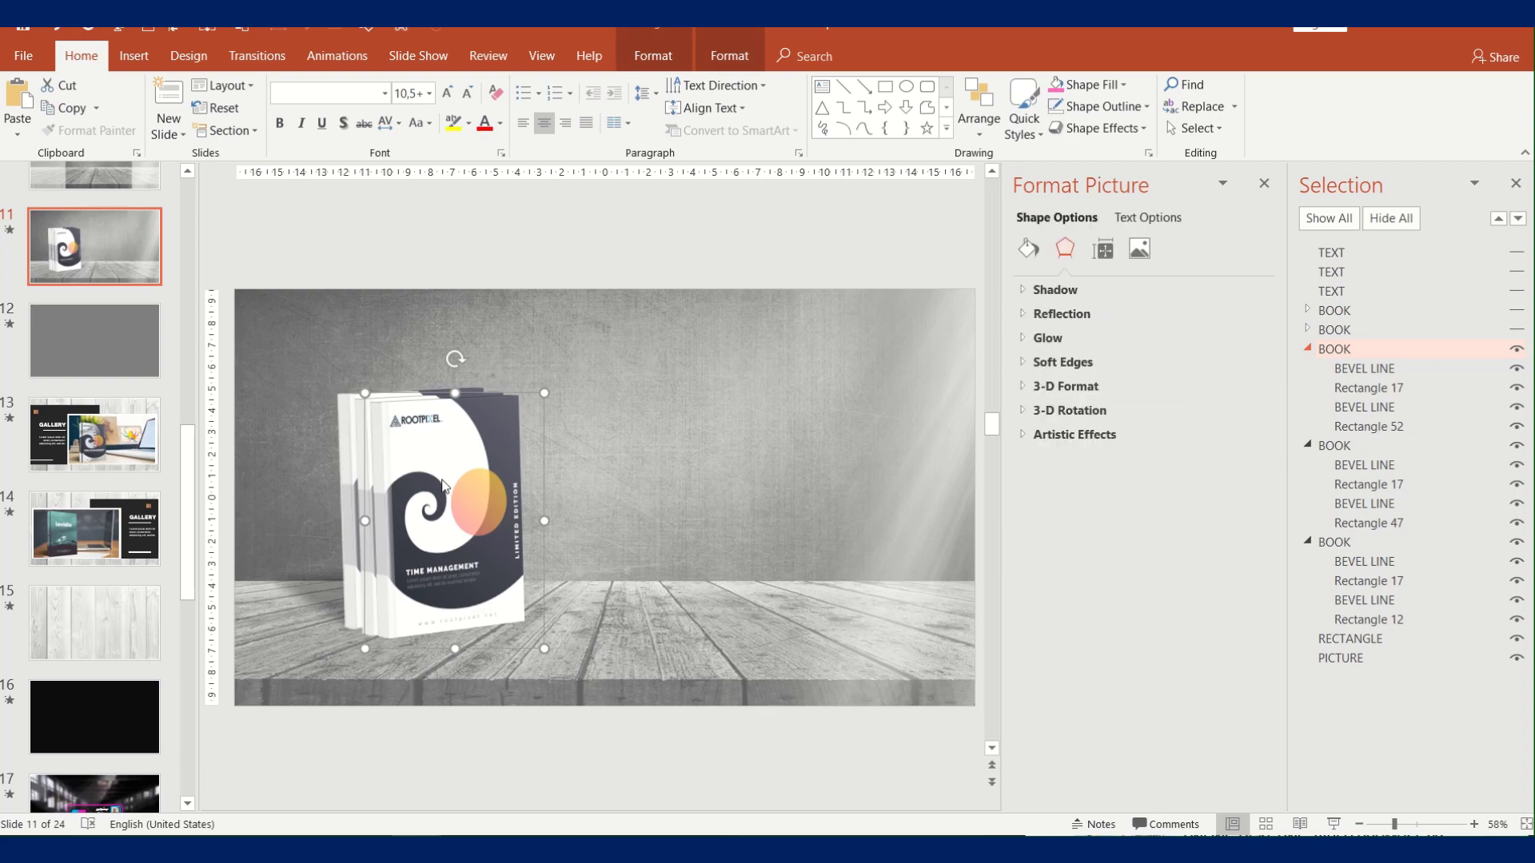
# Fill the third book's cover, Rectangle 52, with Book Cover Part 3
pyautogui.click(464, 444)
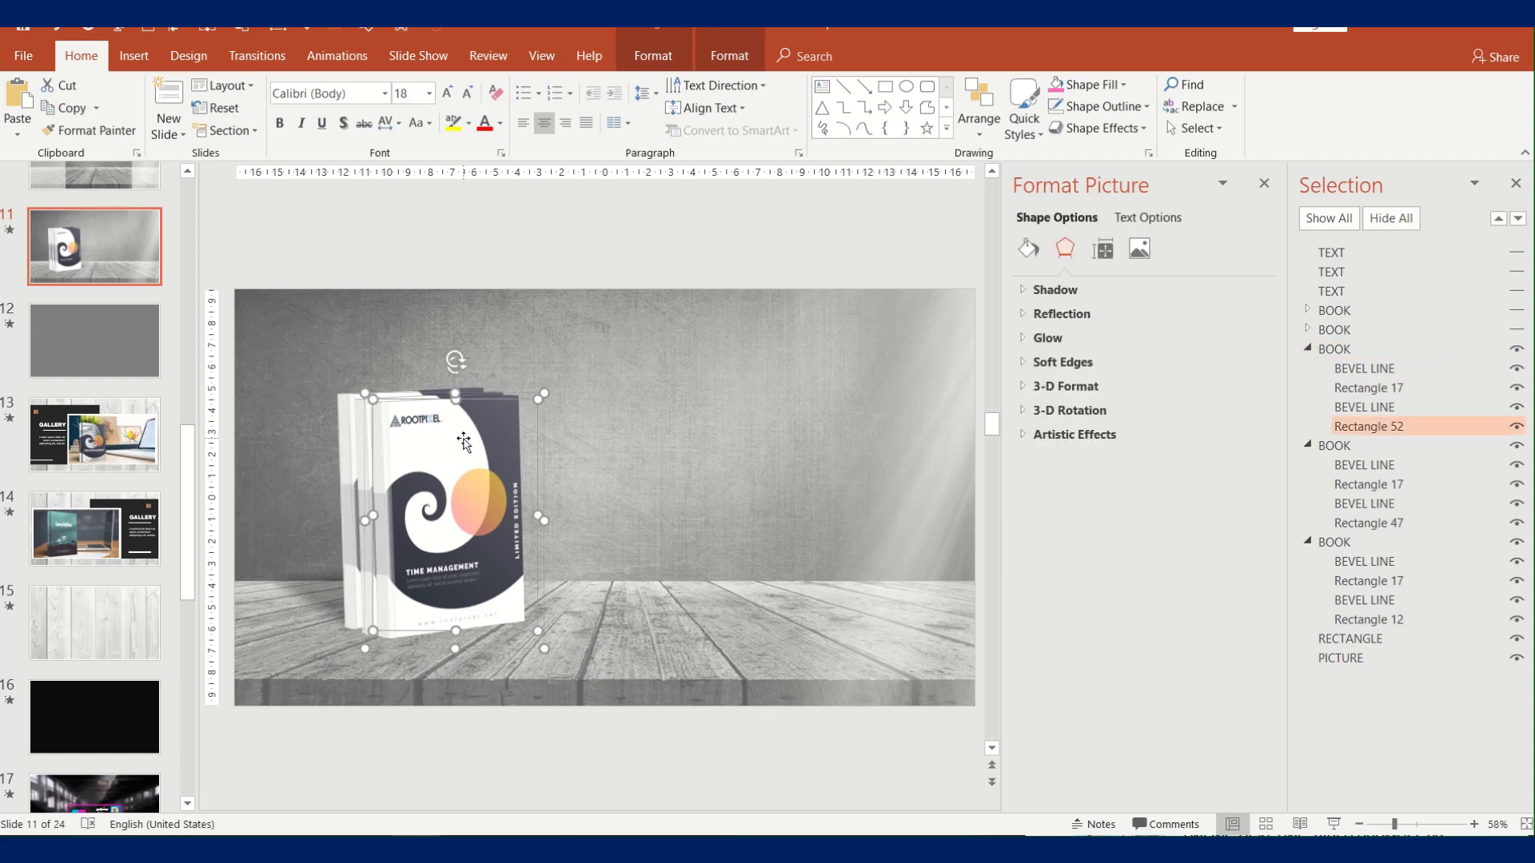
pyautogui.click(1039, 253)
pyautogui.click(1083, 409)
pyautogui.click(1073, 488)
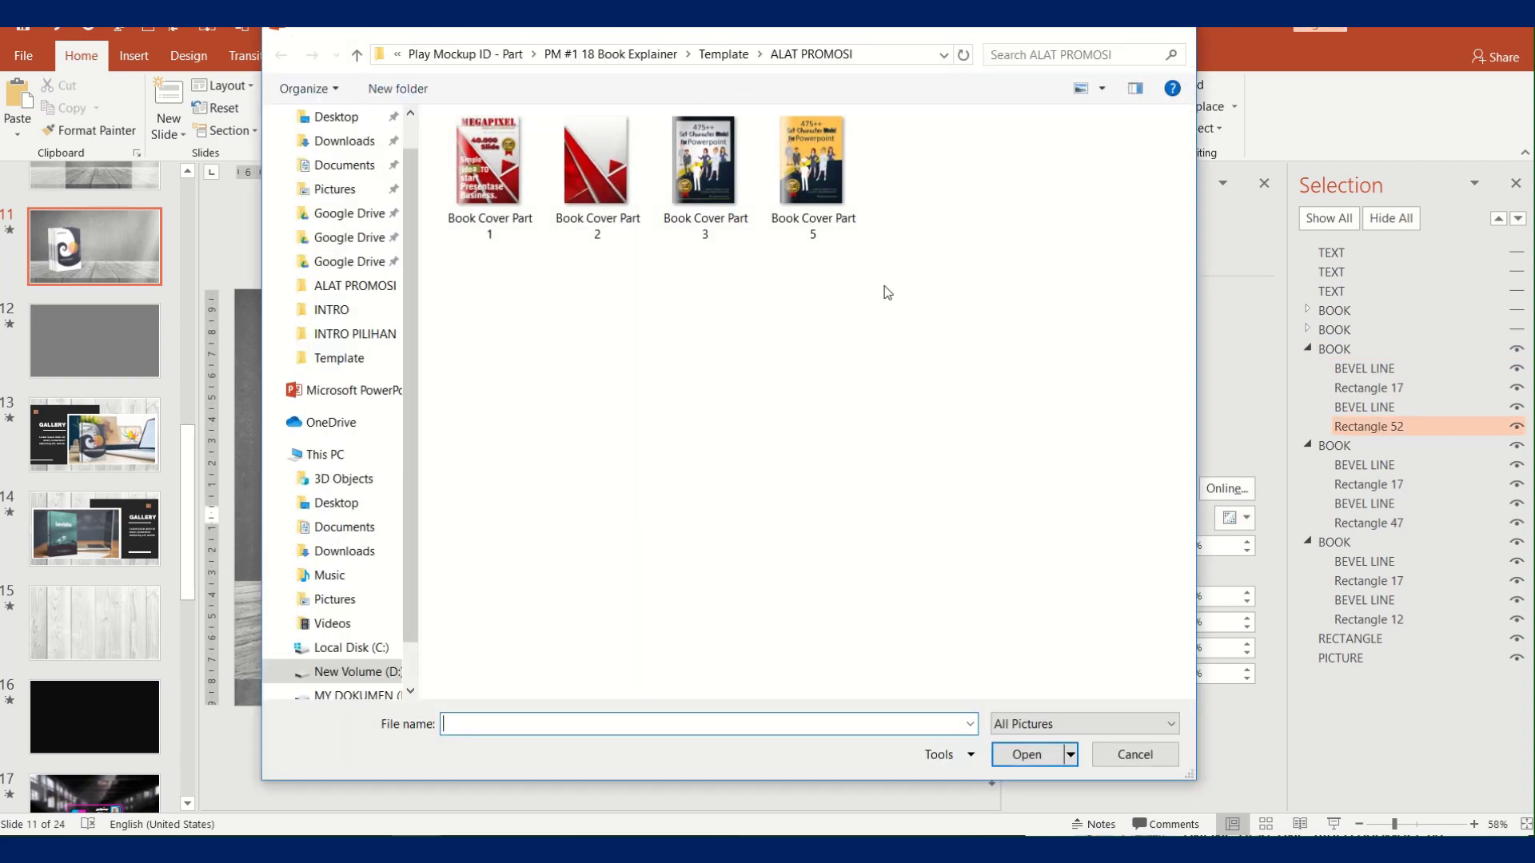
pyautogui.doubleClick(729, 176)
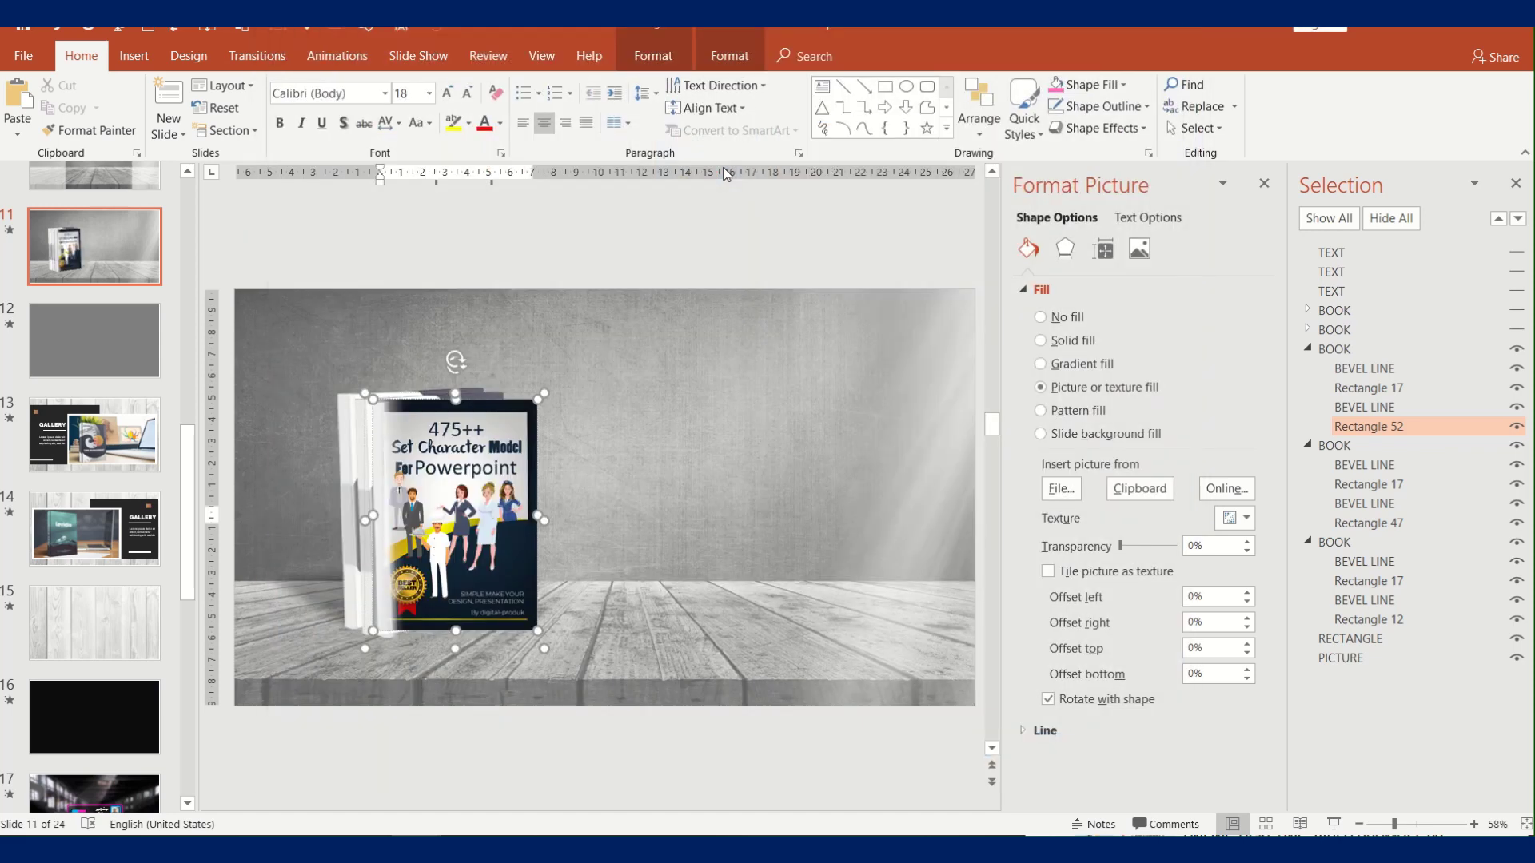
# Hide the finished book and fill the revealed Rectangle 47 cover with Book Cover Part 3
pyautogui.click(899, 242)
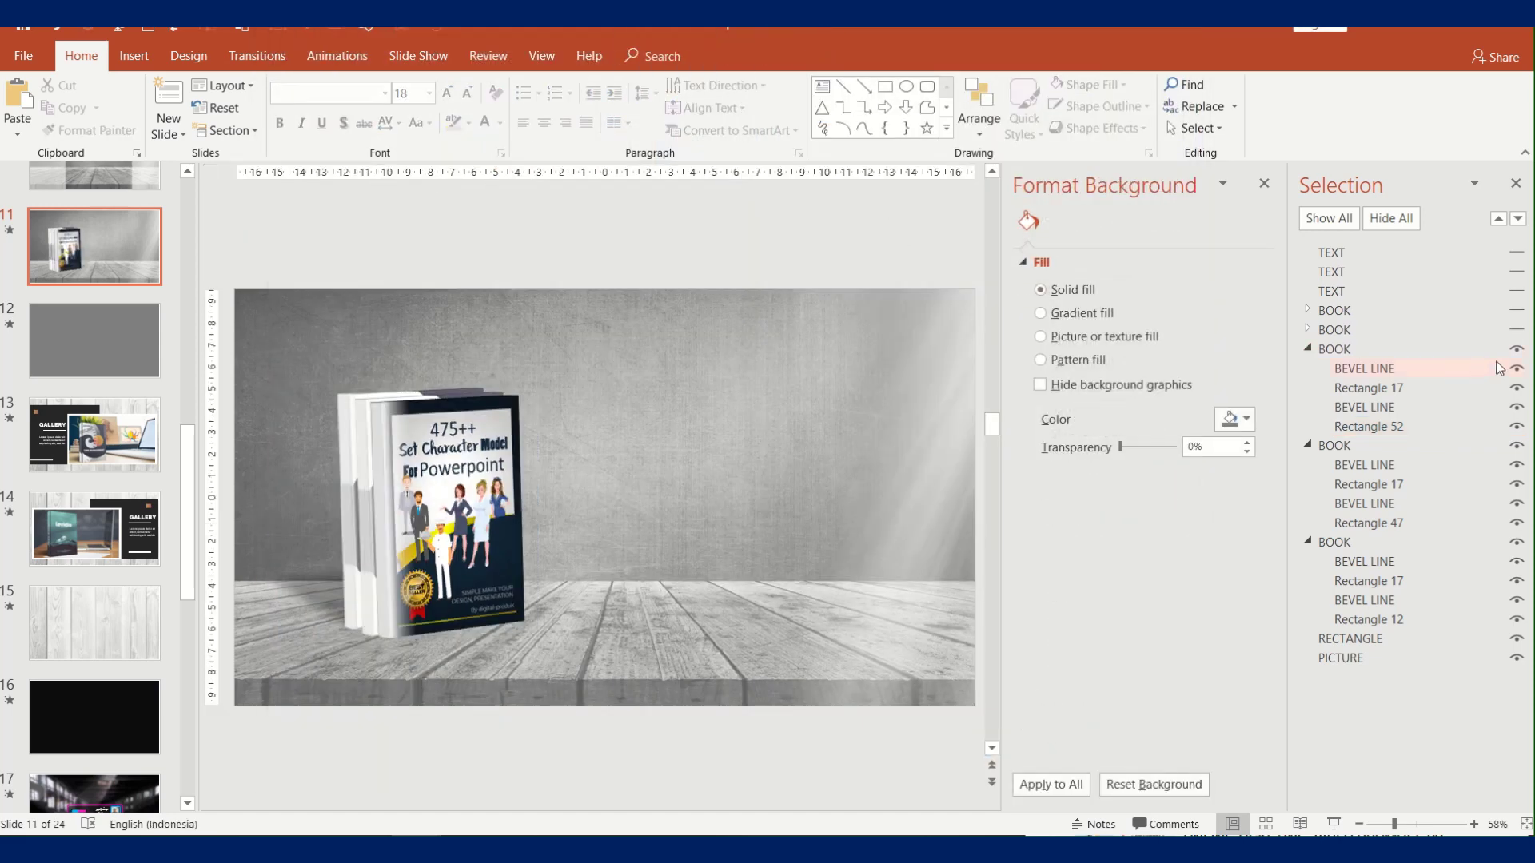
pyautogui.click(1309, 348)
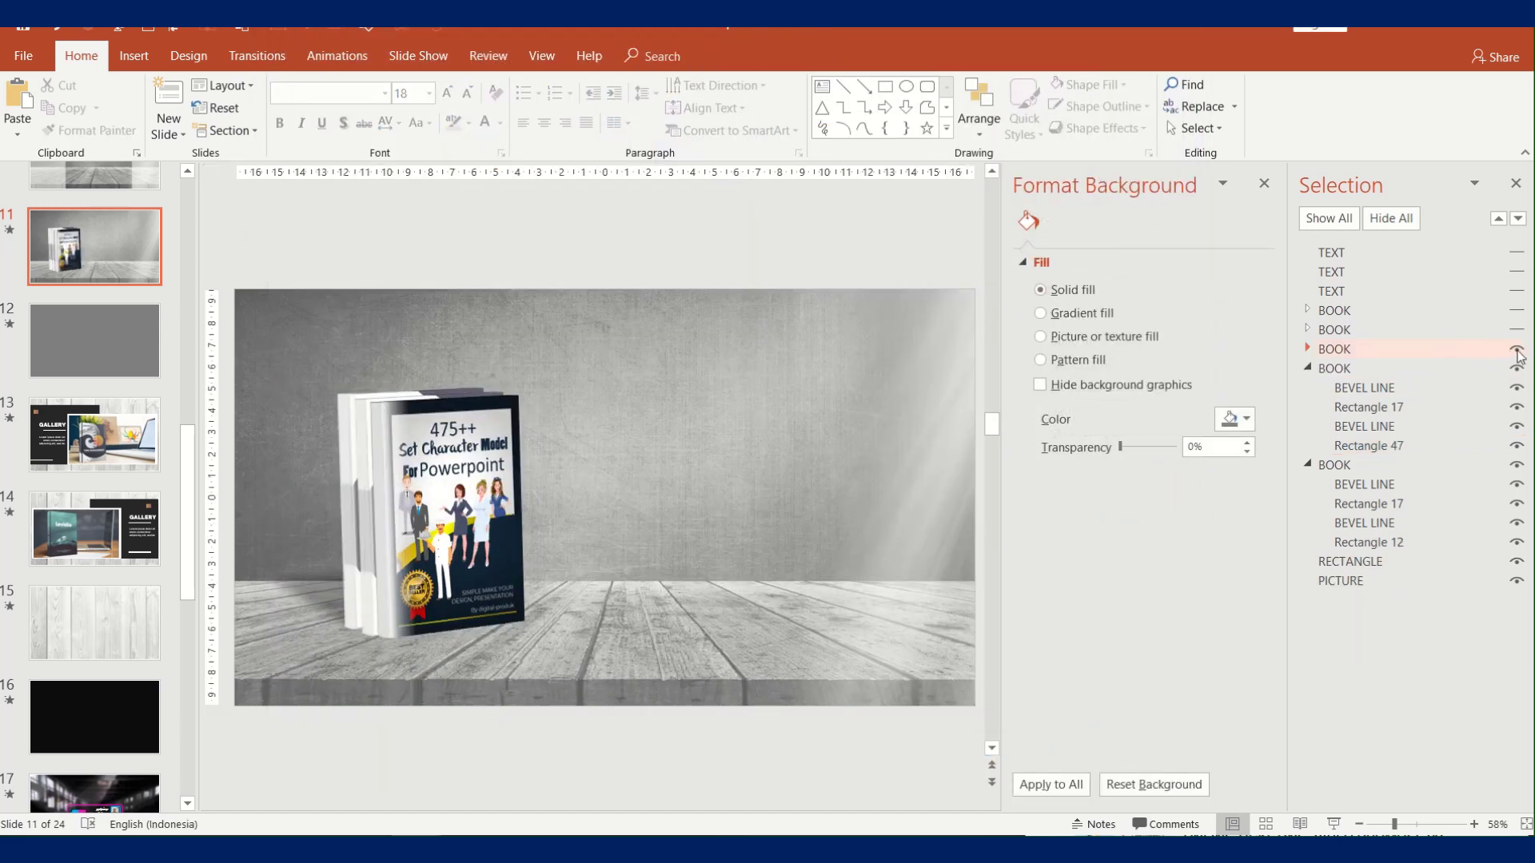
pyautogui.click(1517, 348)
pyautogui.click(438, 464)
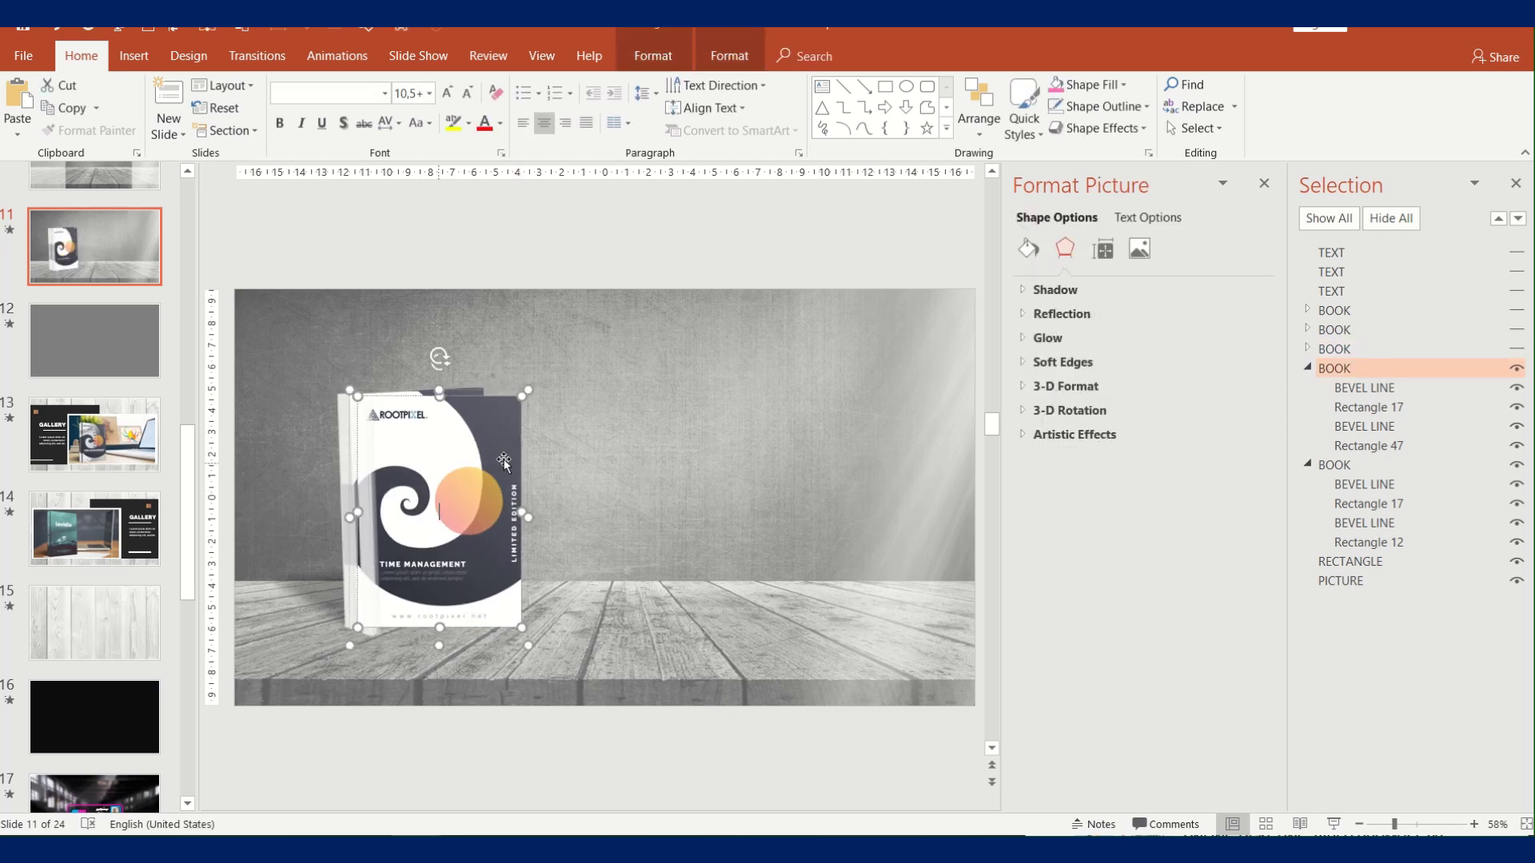
pyautogui.click(1369, 445)
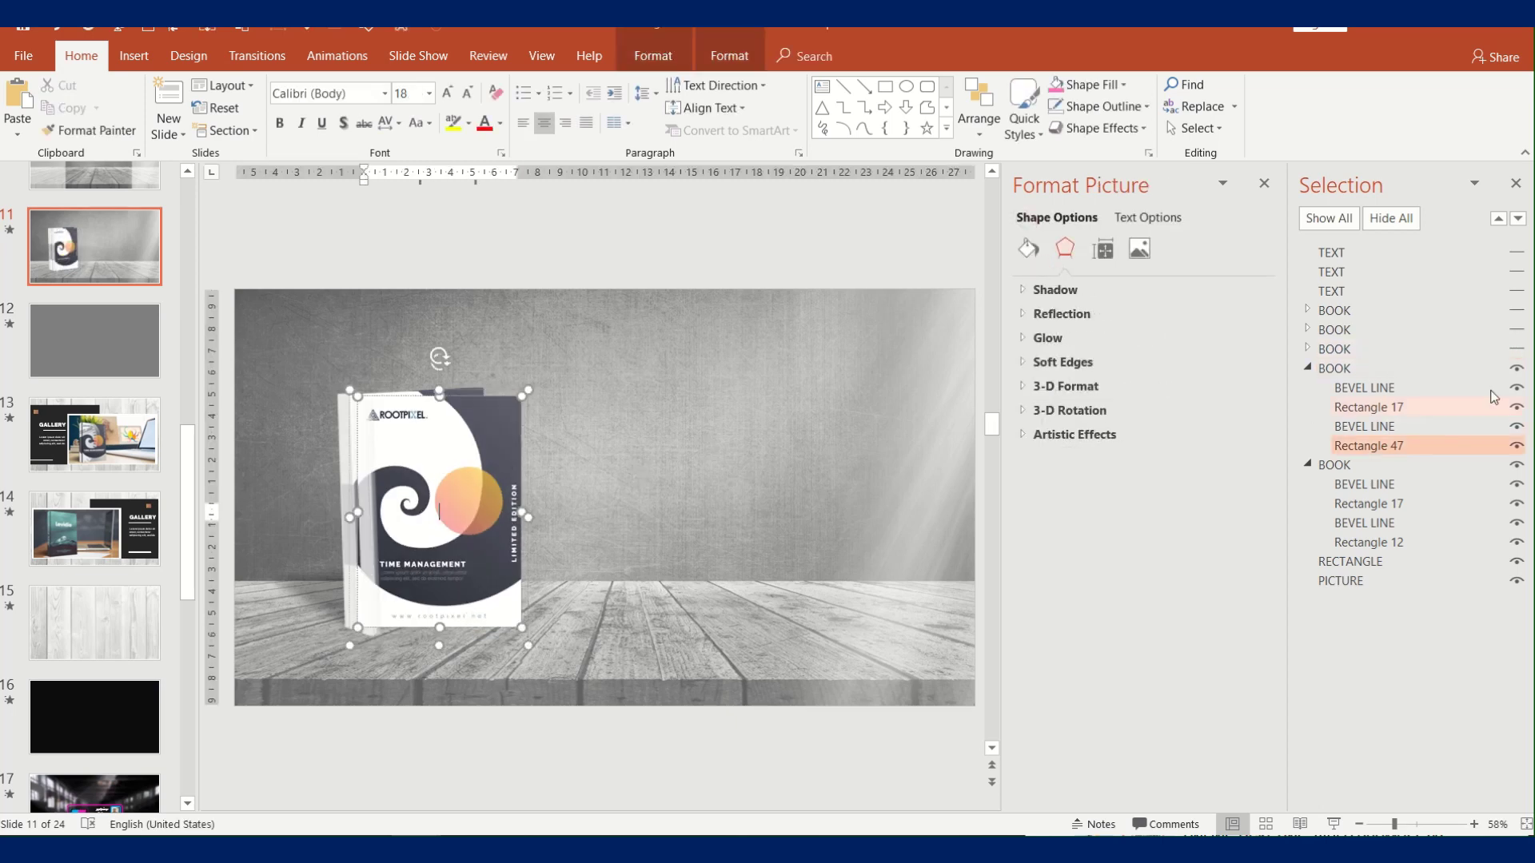
pyautogui.click(1030, 250)
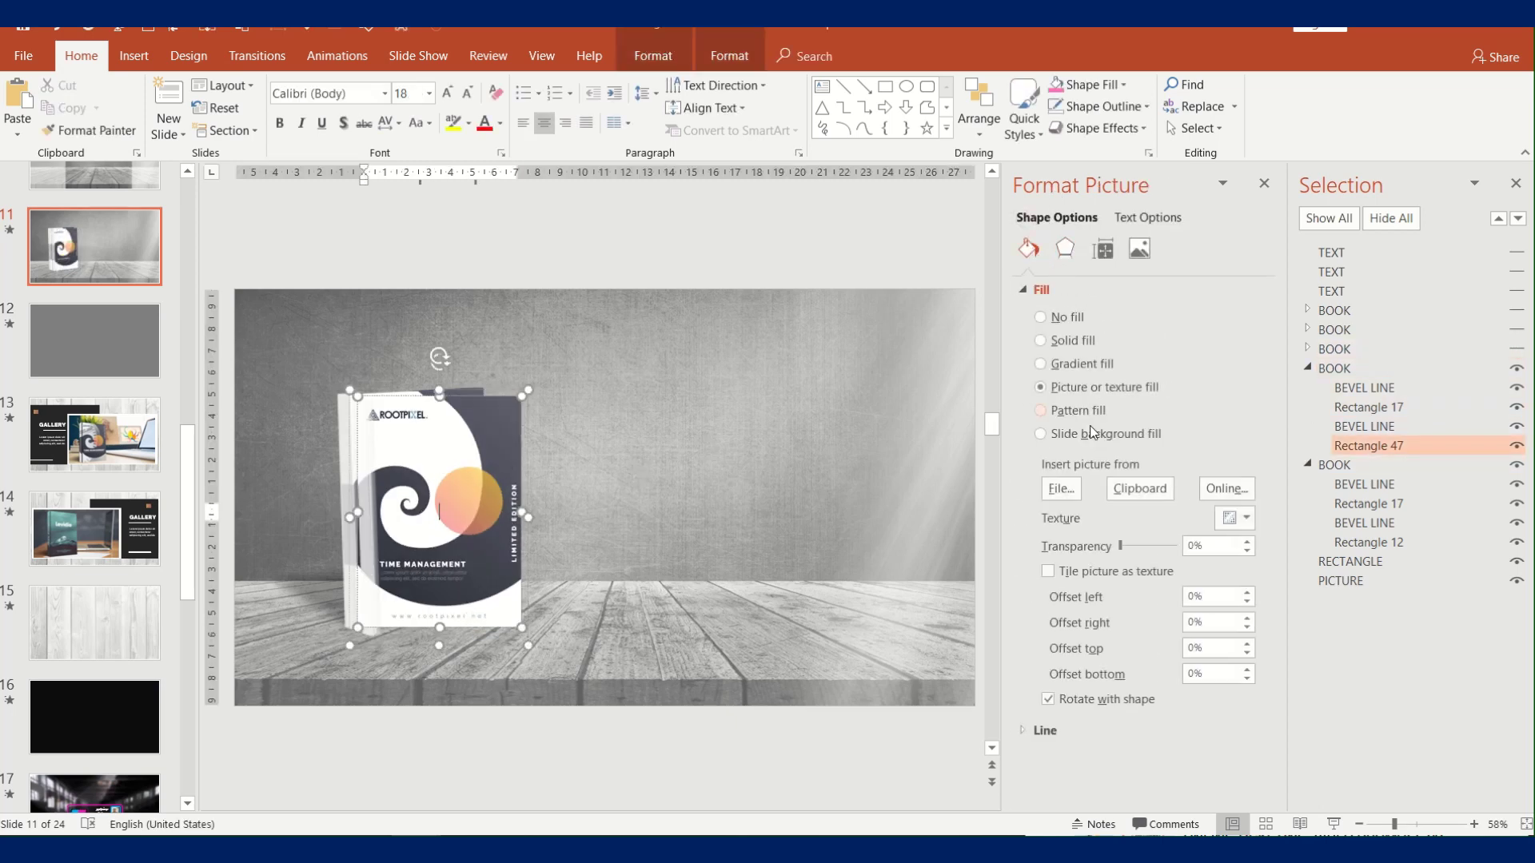
pyautogui.click(1055, 489)
pyautogui.click(705, 172)
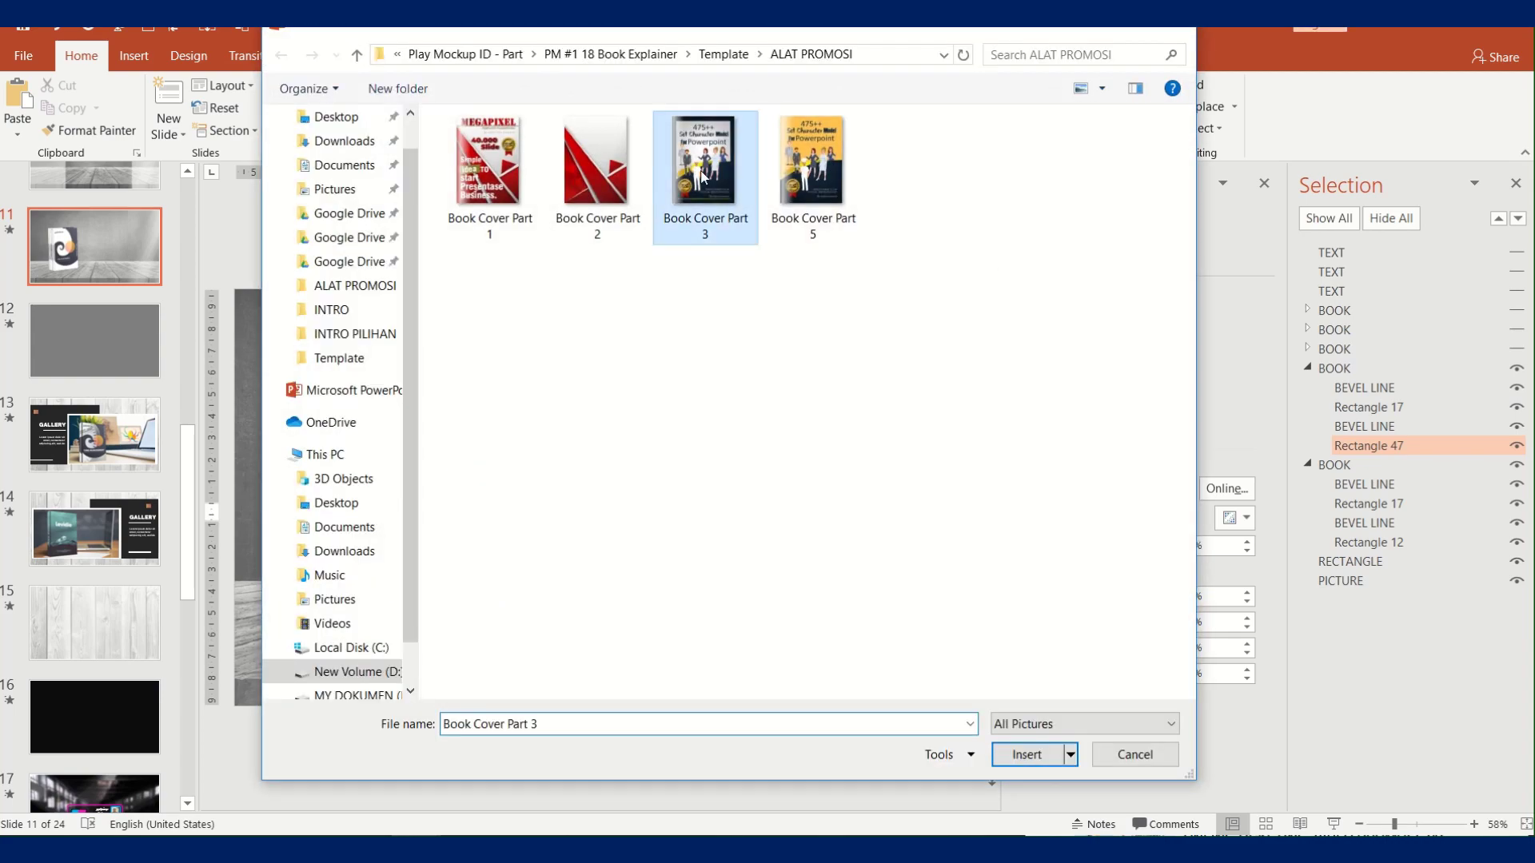
pyautogui.press('Return')
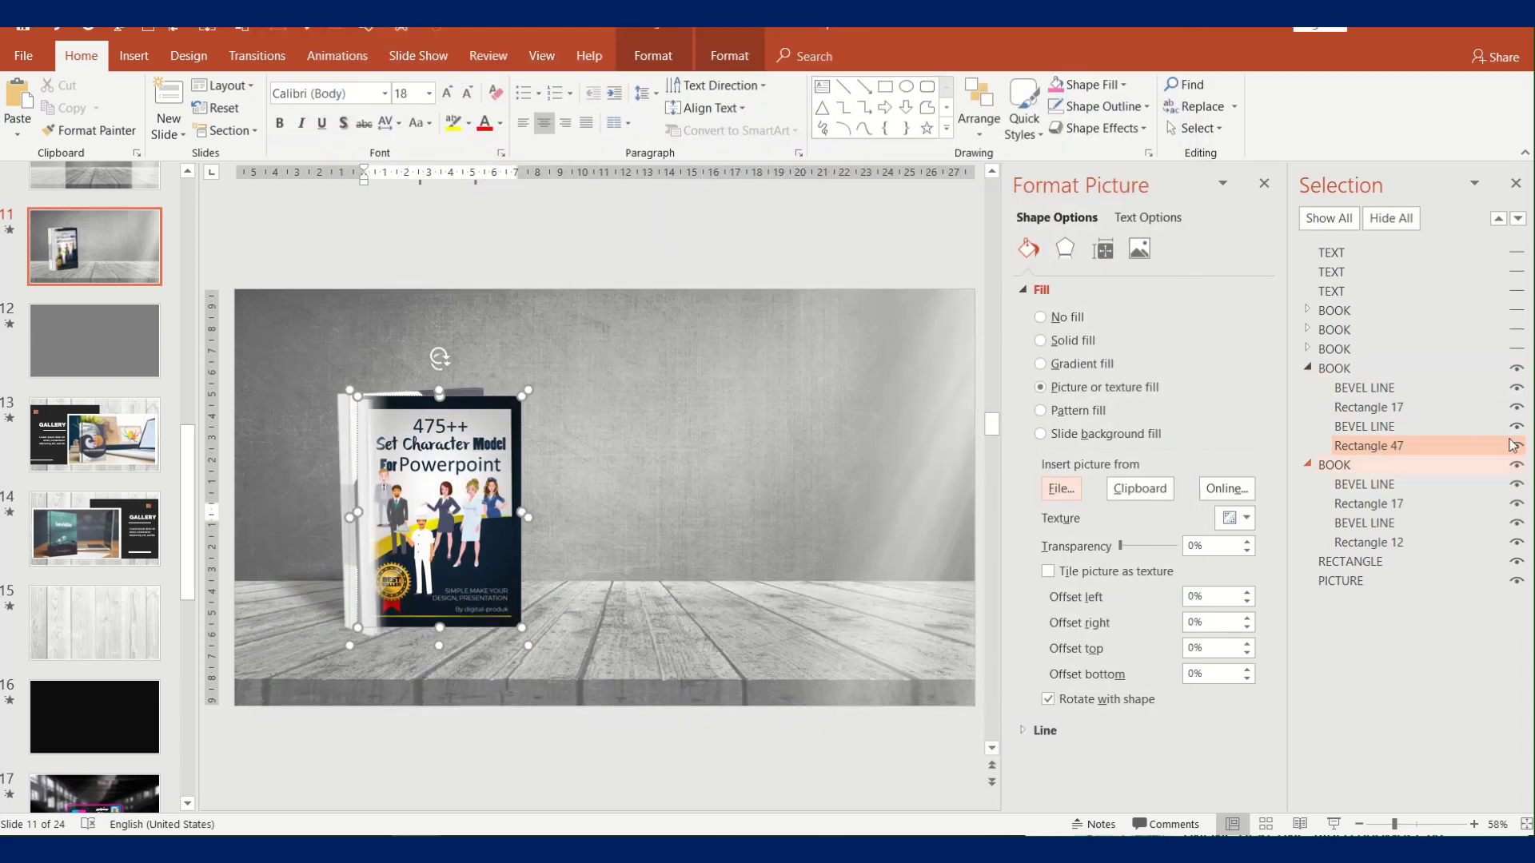
# Hide that book, fill the last cover, Rectangle 12, with Book Cover Part 3, and show all
pyautogui.click(1516, 368)
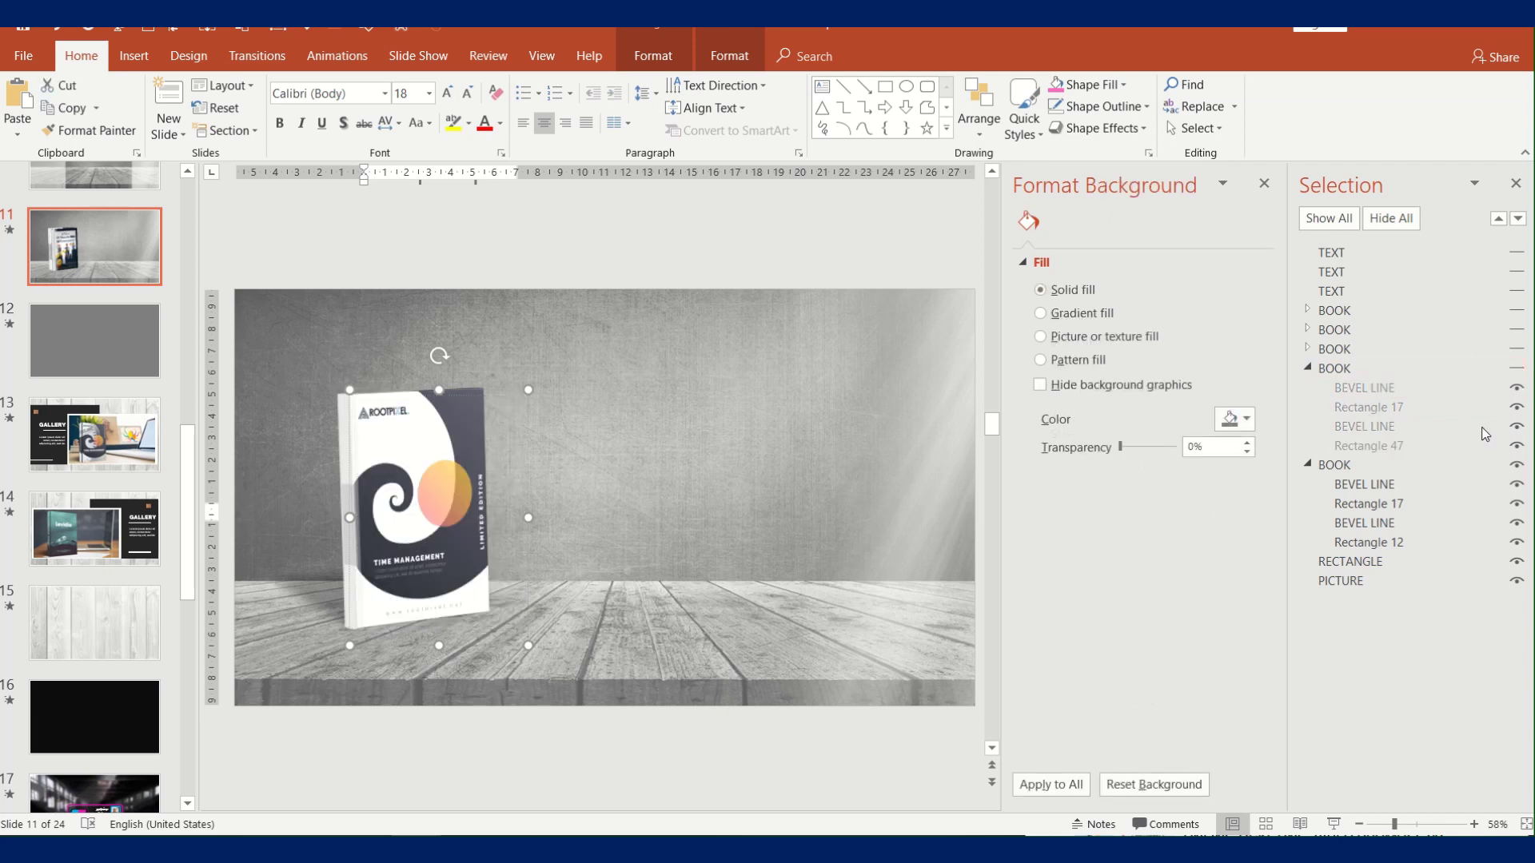
pyautogui.click(1309, 368)
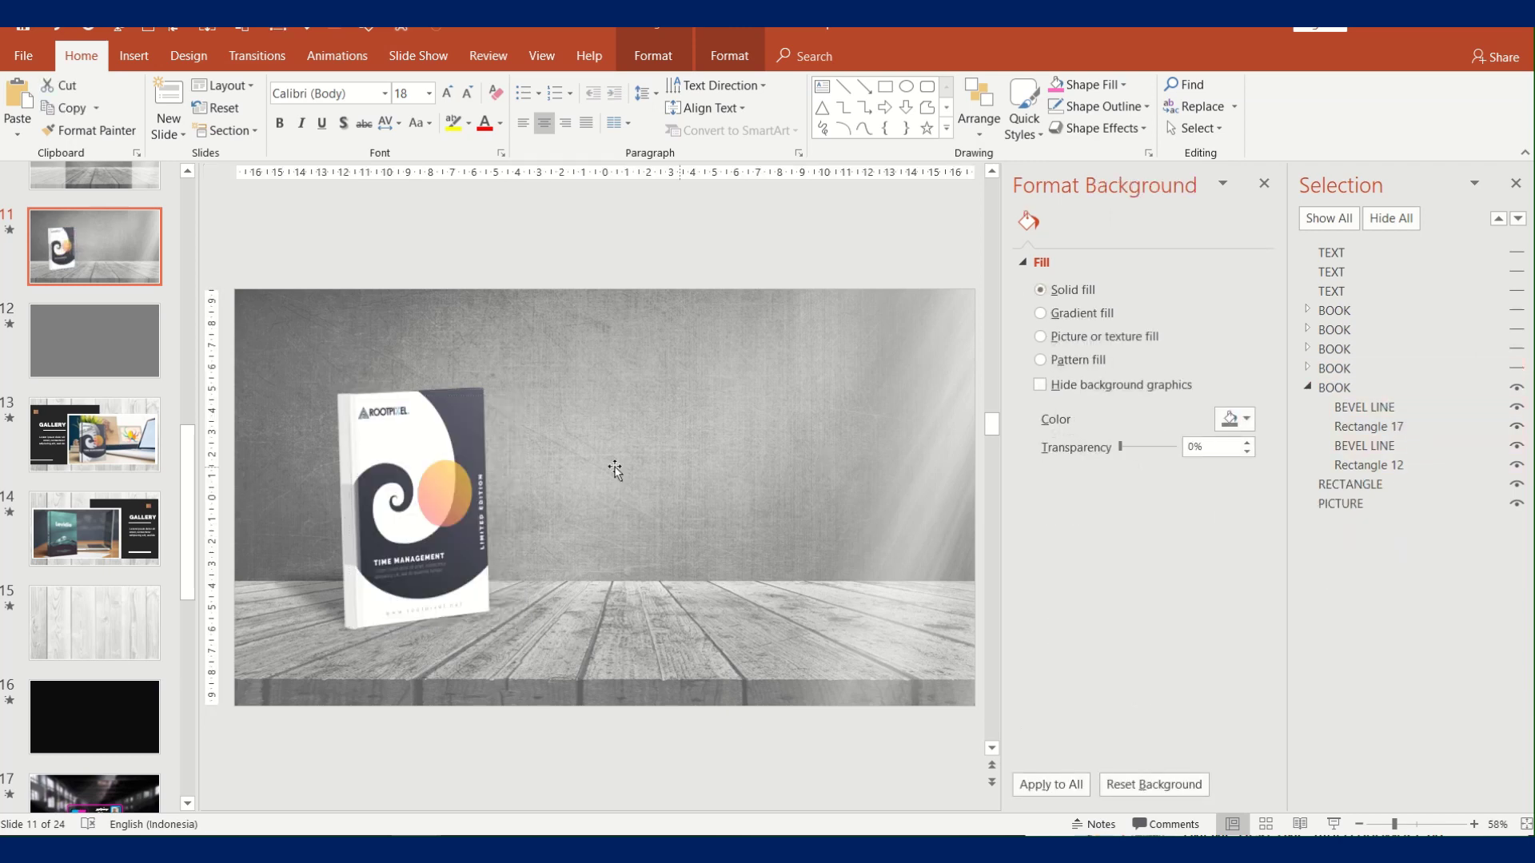
pyautogui.click(440, 445)
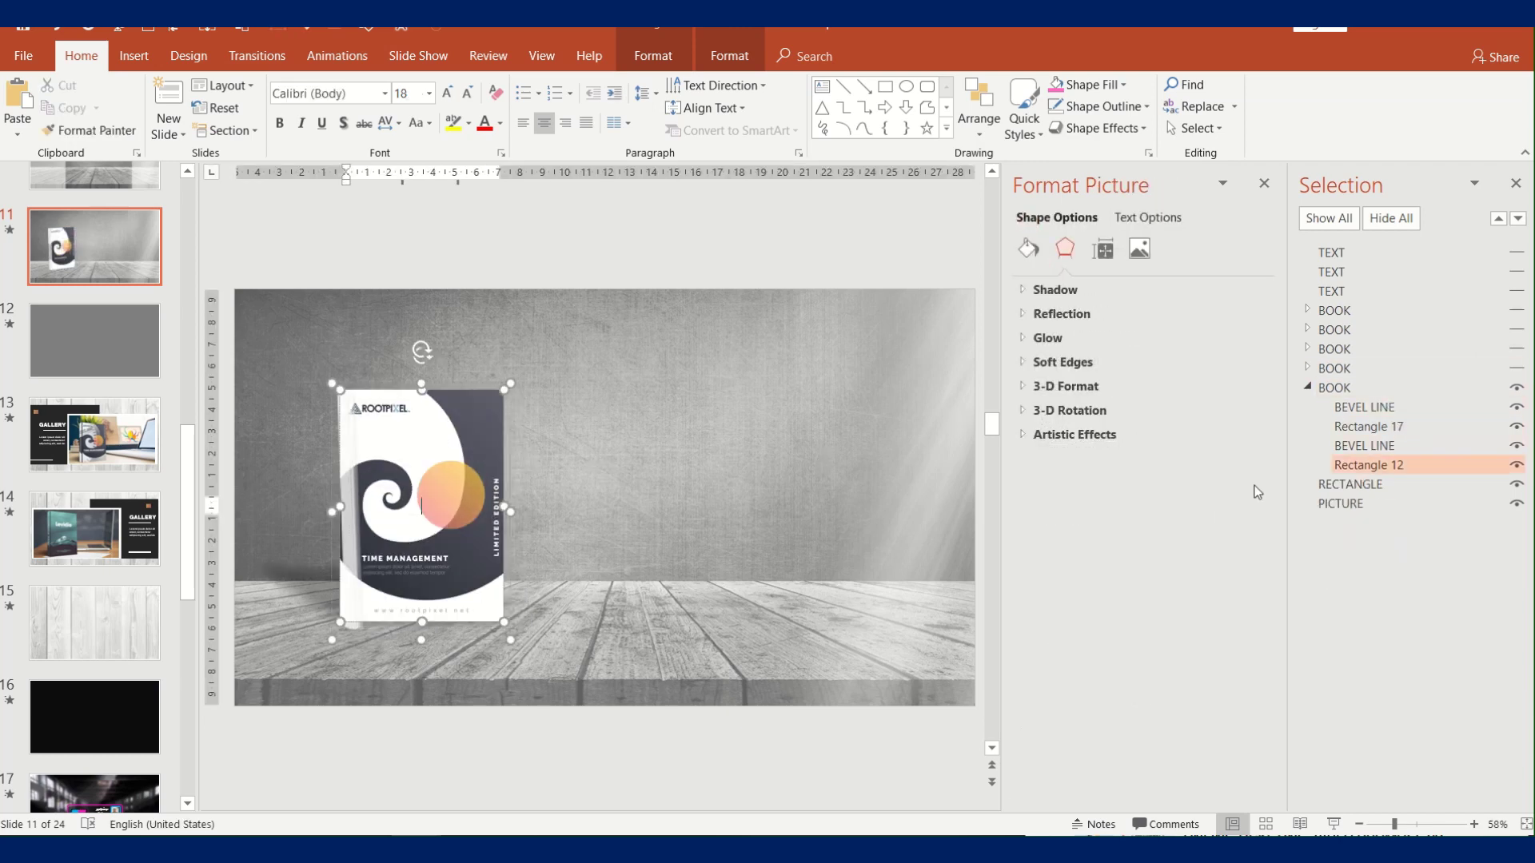
pyautogui.click(1032, 251)
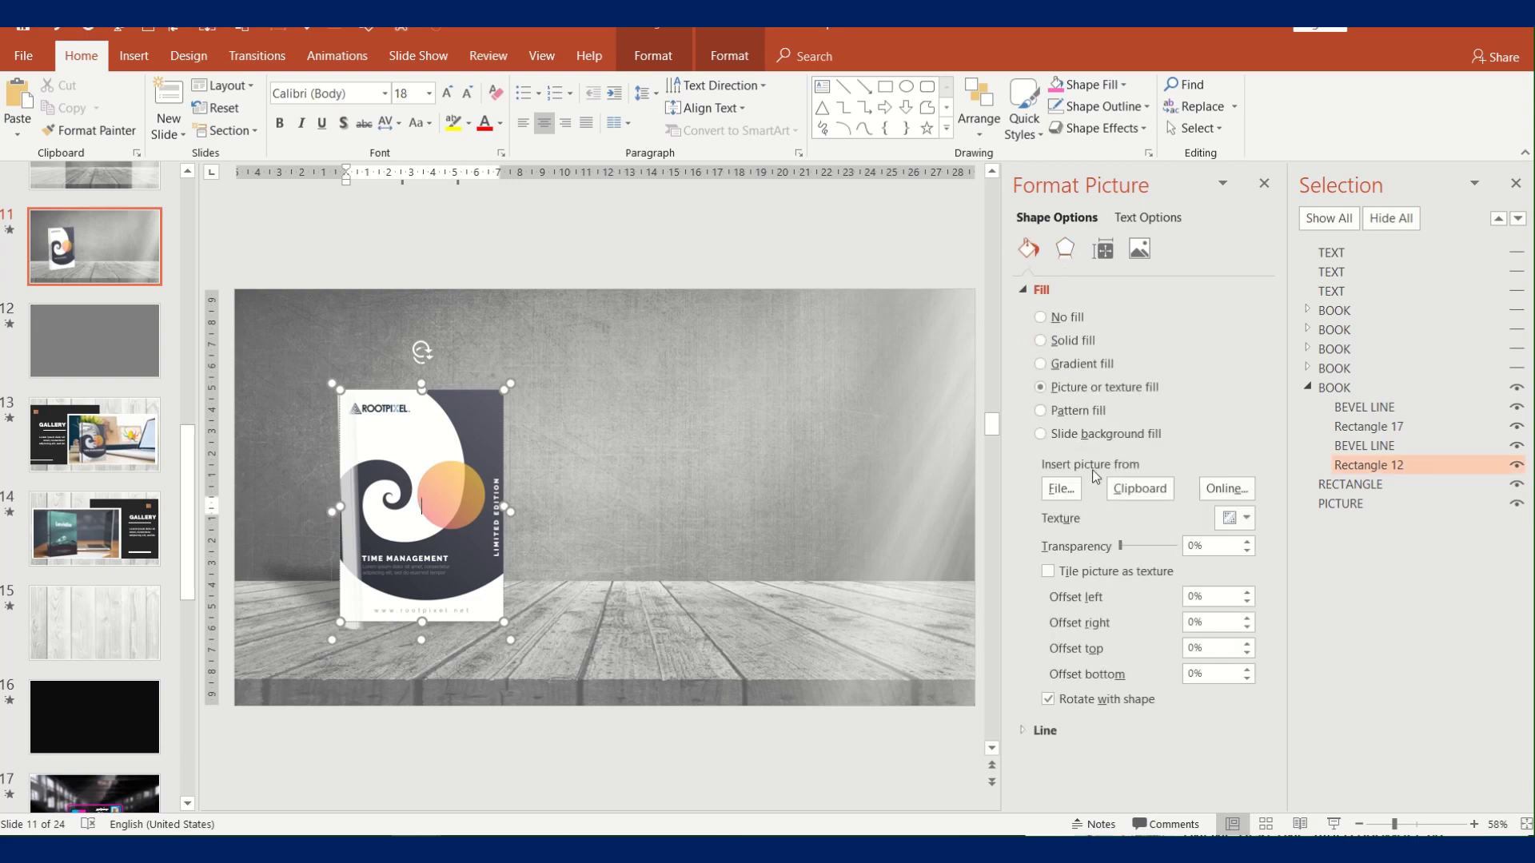
pyautogui.click(1059, 490)
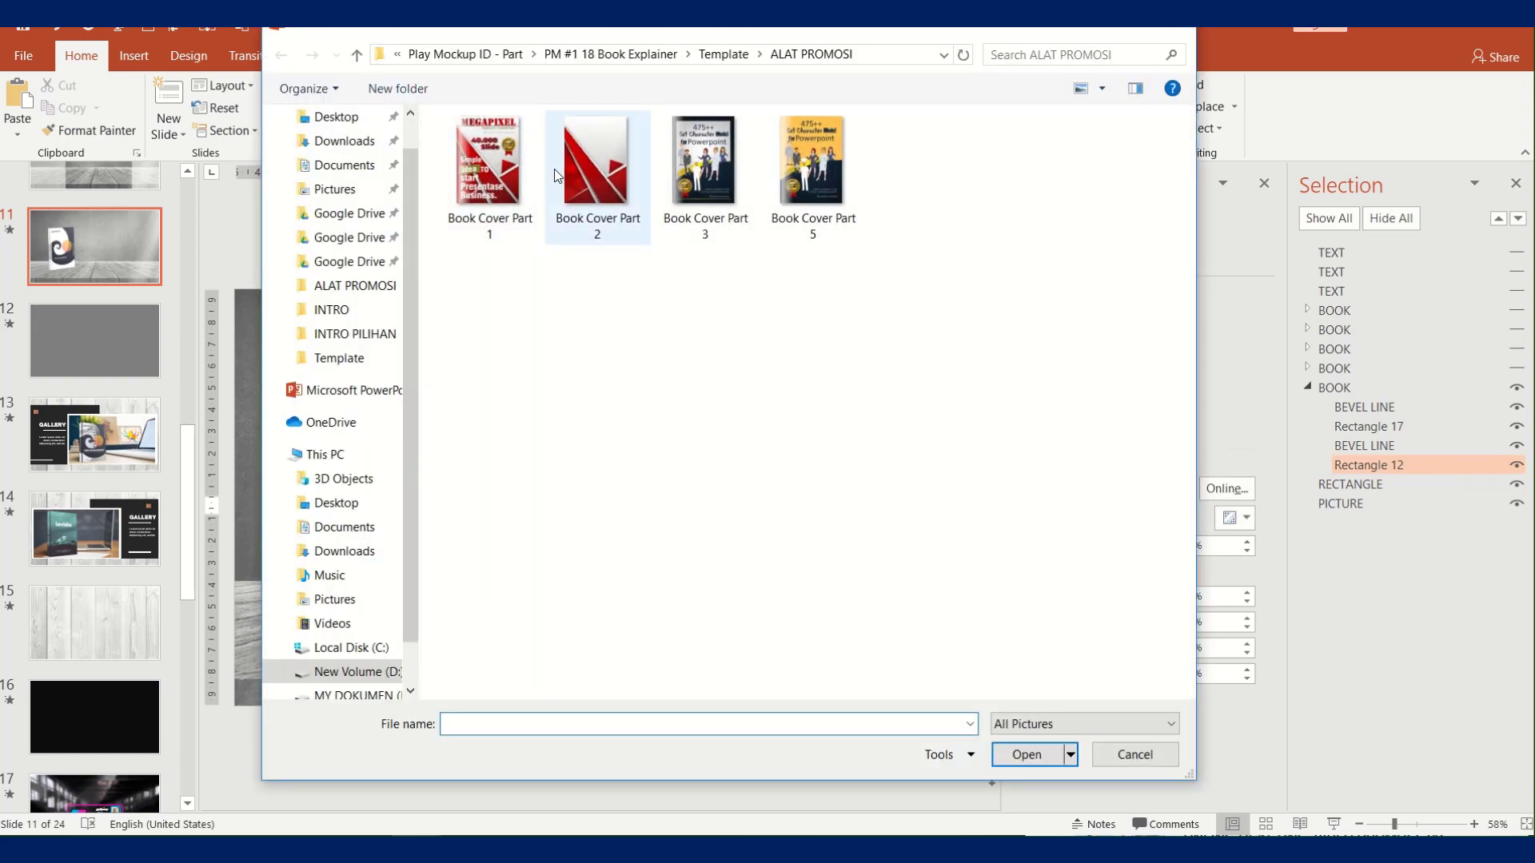
pyautogui.doubleClick(705, 160)
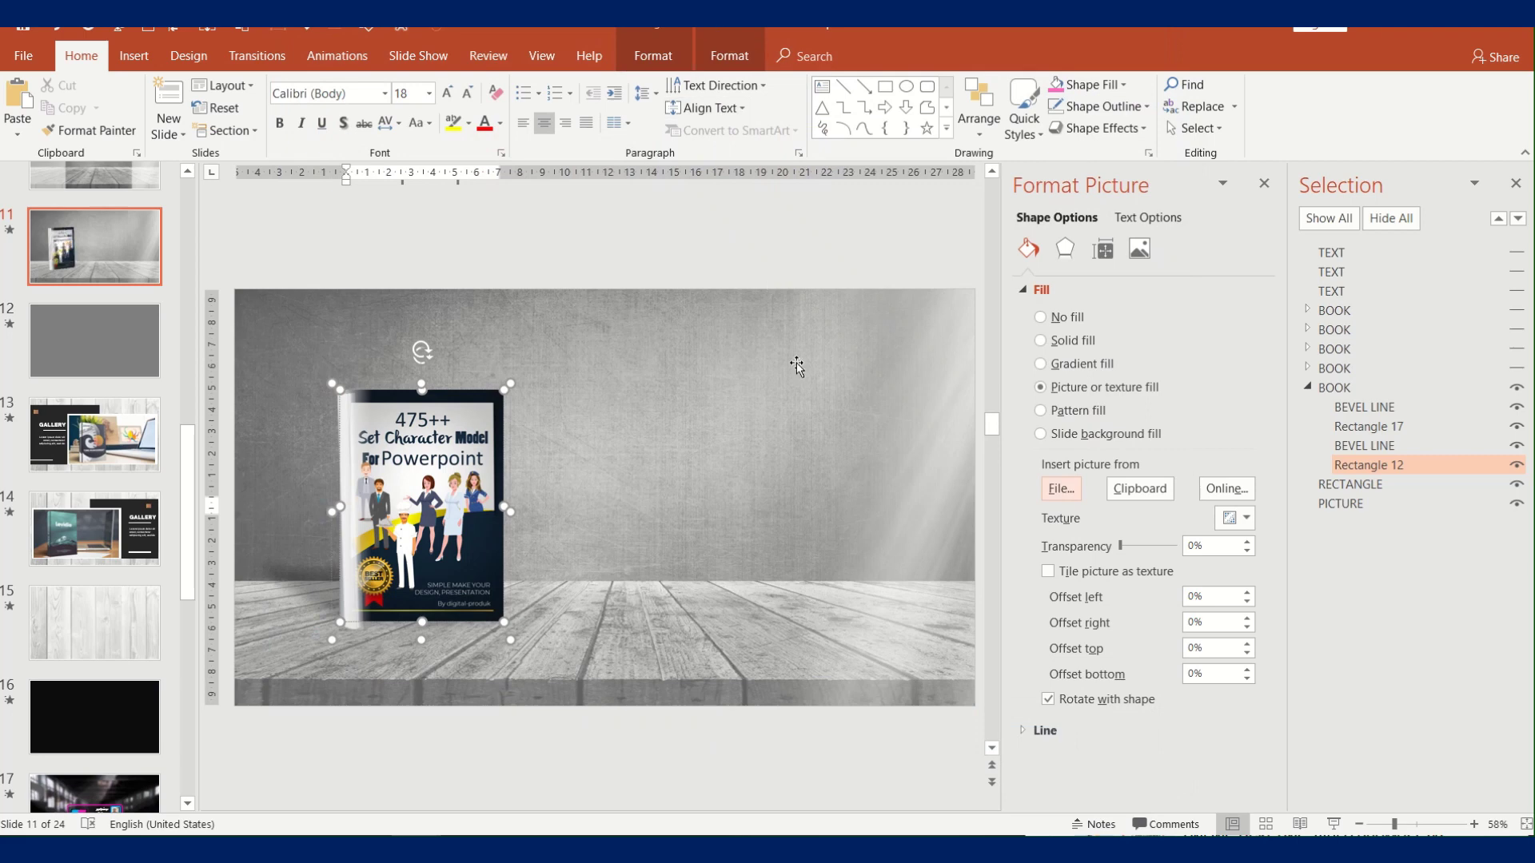
pyautogui.click(802, 257)
pyautogui.click(1320, 218)
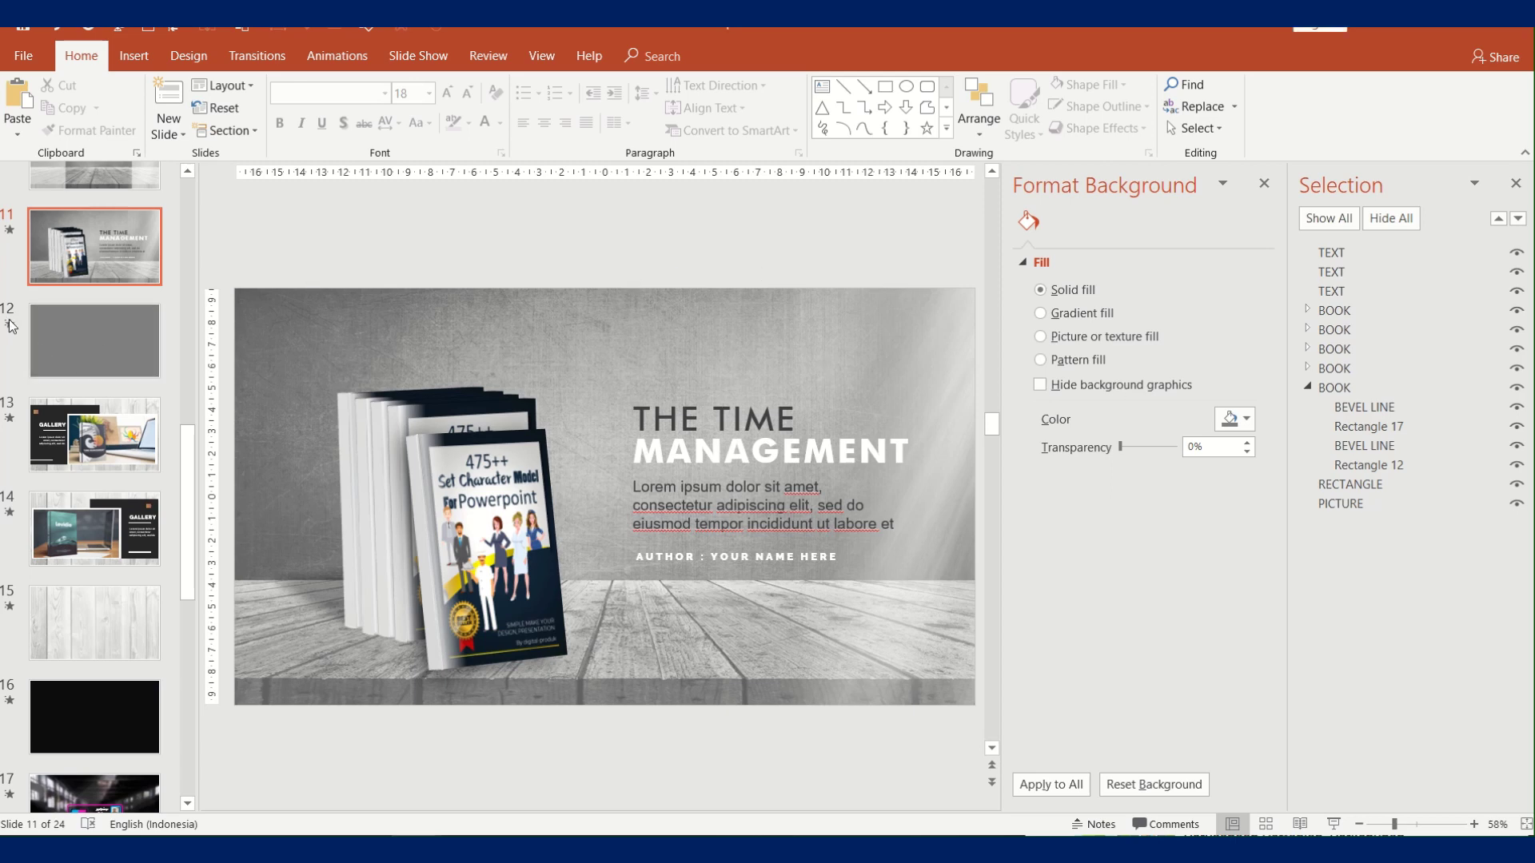
# On slide 12, hide the four overlay rectangles, the GALLERY title and the body text
pyautogui.click(37, 345)
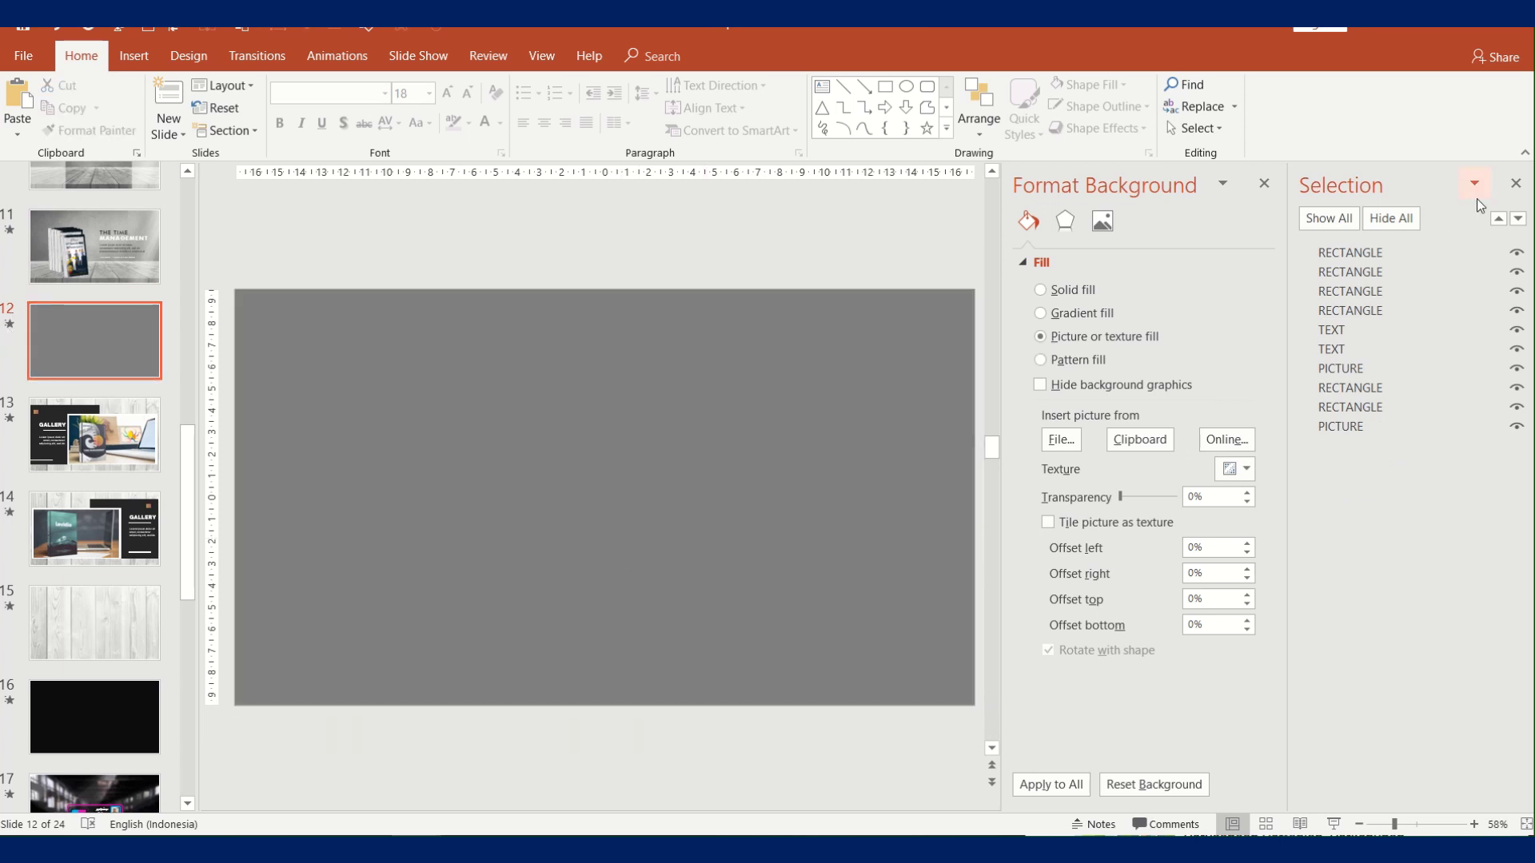
pyautogui.click(1518, 252)
pyautogui.click(1519, 272)
pyautogui.click(1518, 291)
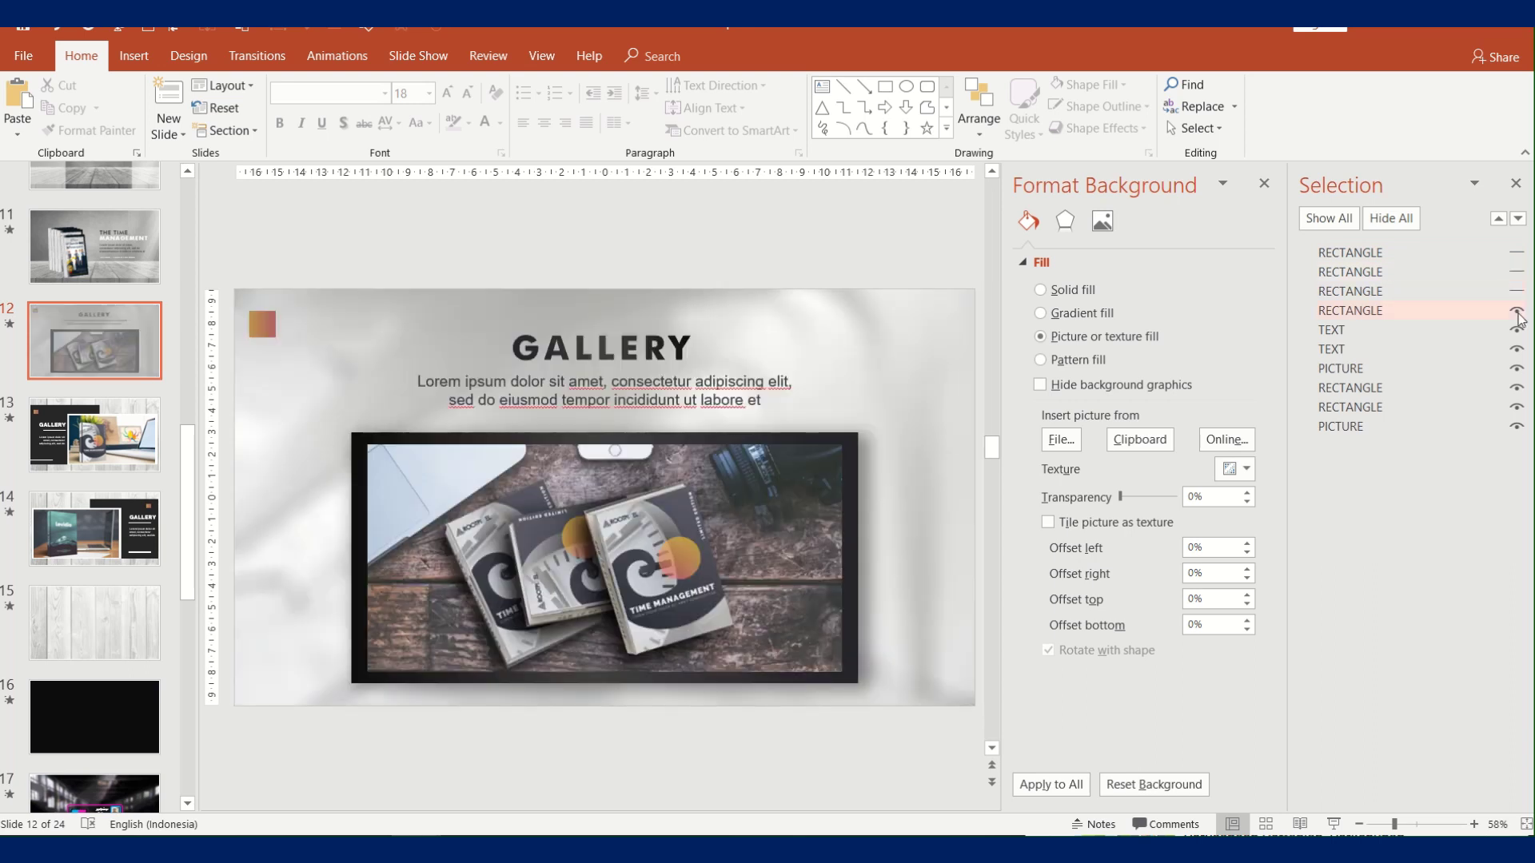
pyautogui.click(1518, 310)
pyautogui.click(686, 544)
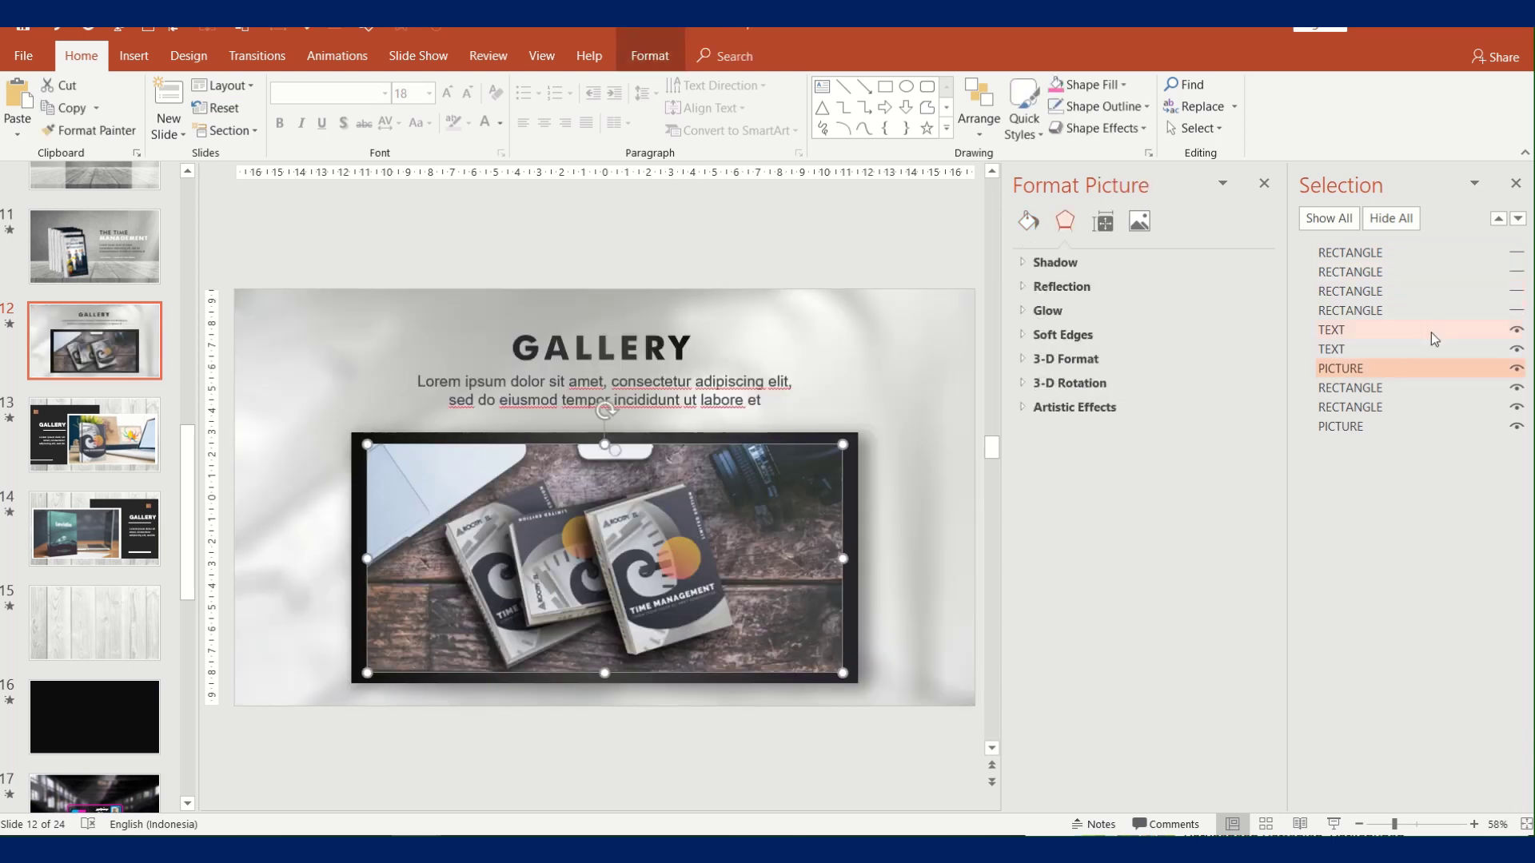
pyautogui.click(1517, 349)
pyautogui.click(1517, 331)
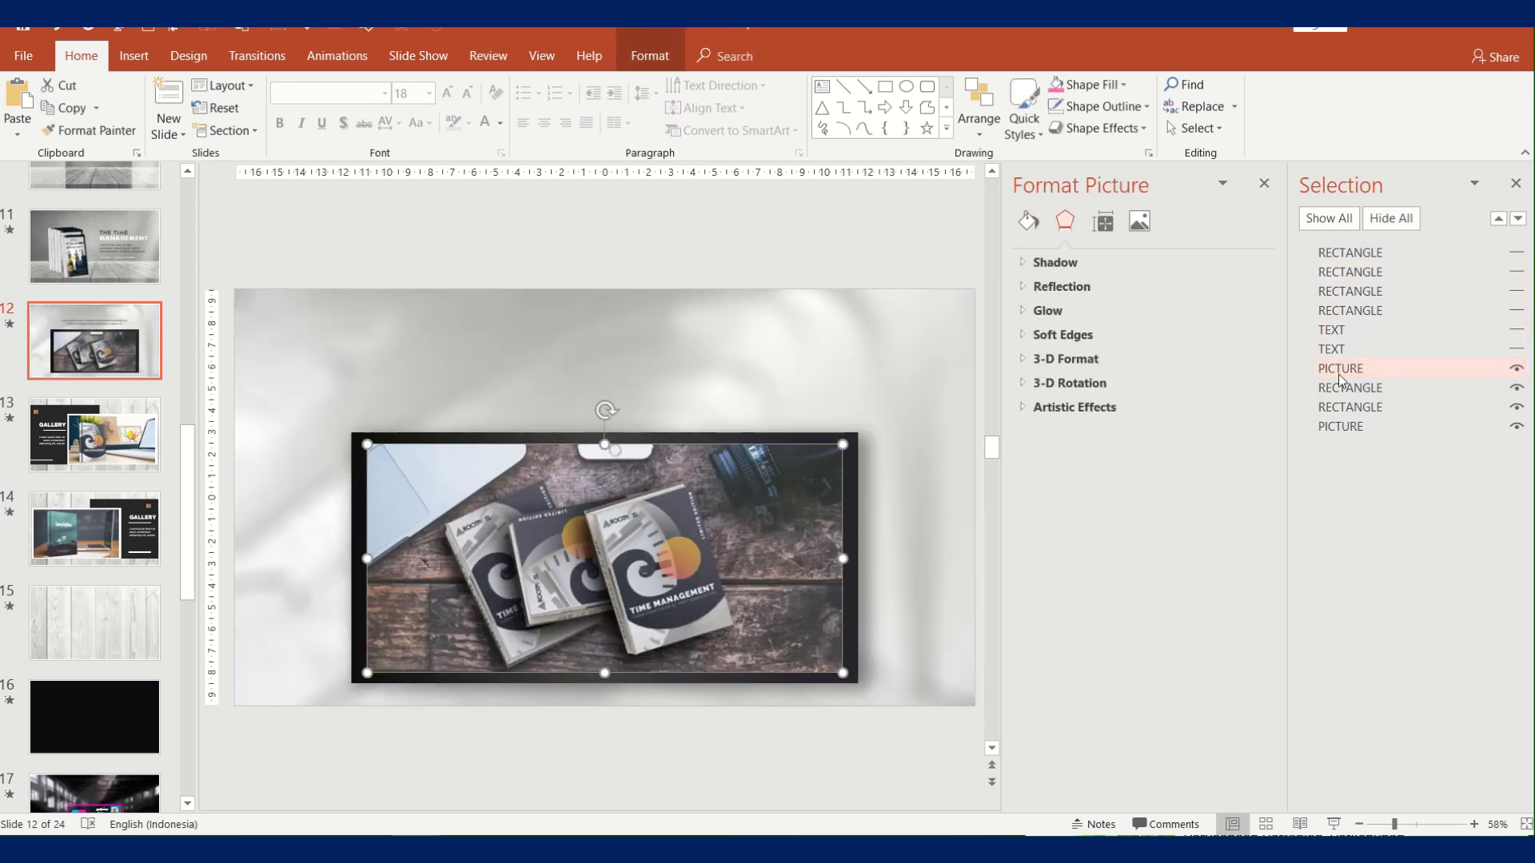
# Select the desk photo on slide 12, keeping it visible
pyautogui.doubleClick(673, 541)
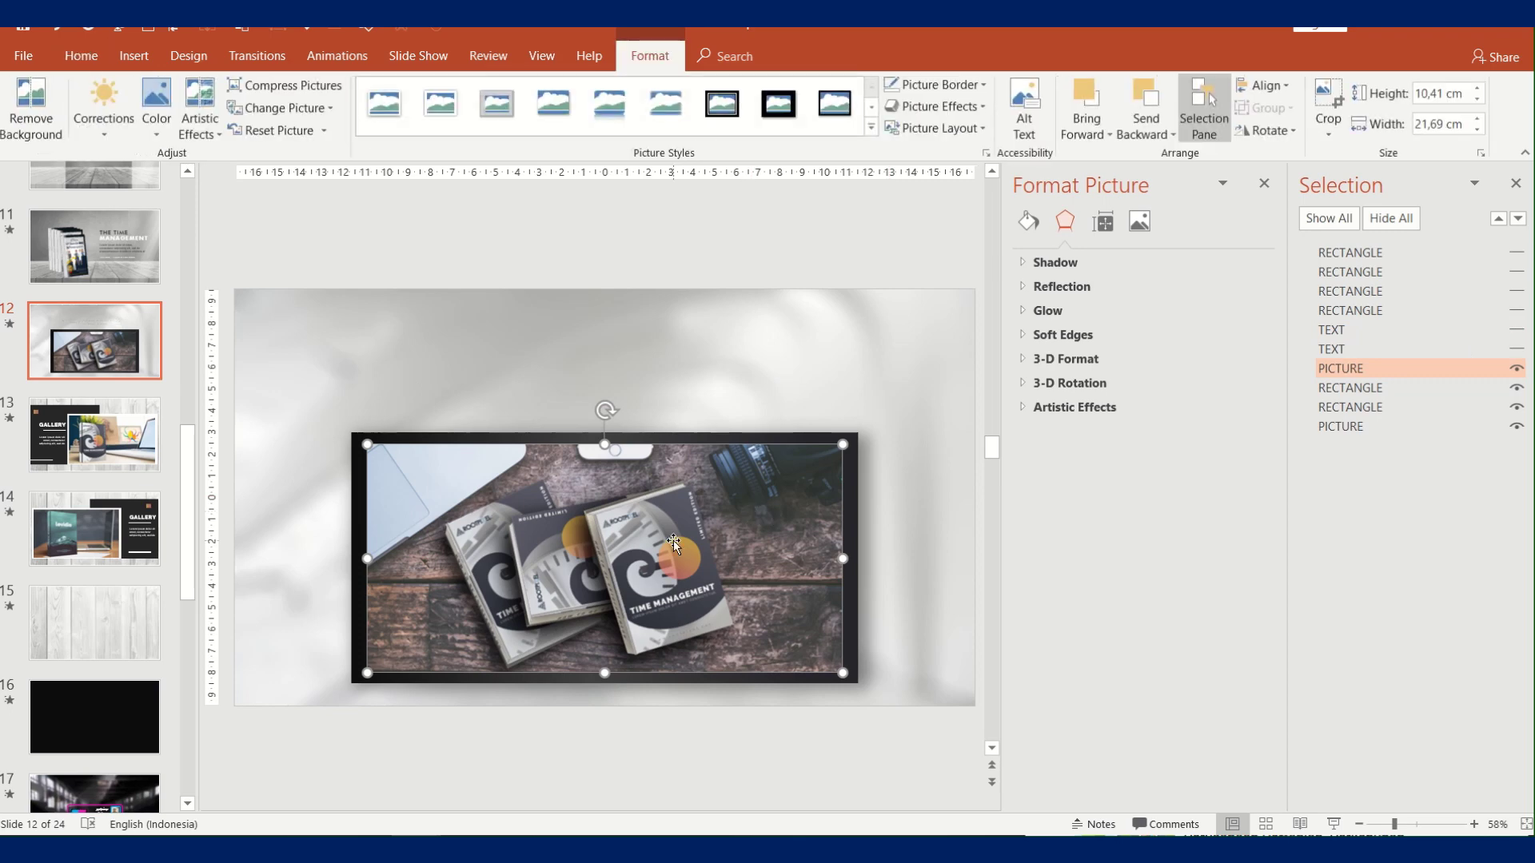
pyautogui.click(1517, 369)
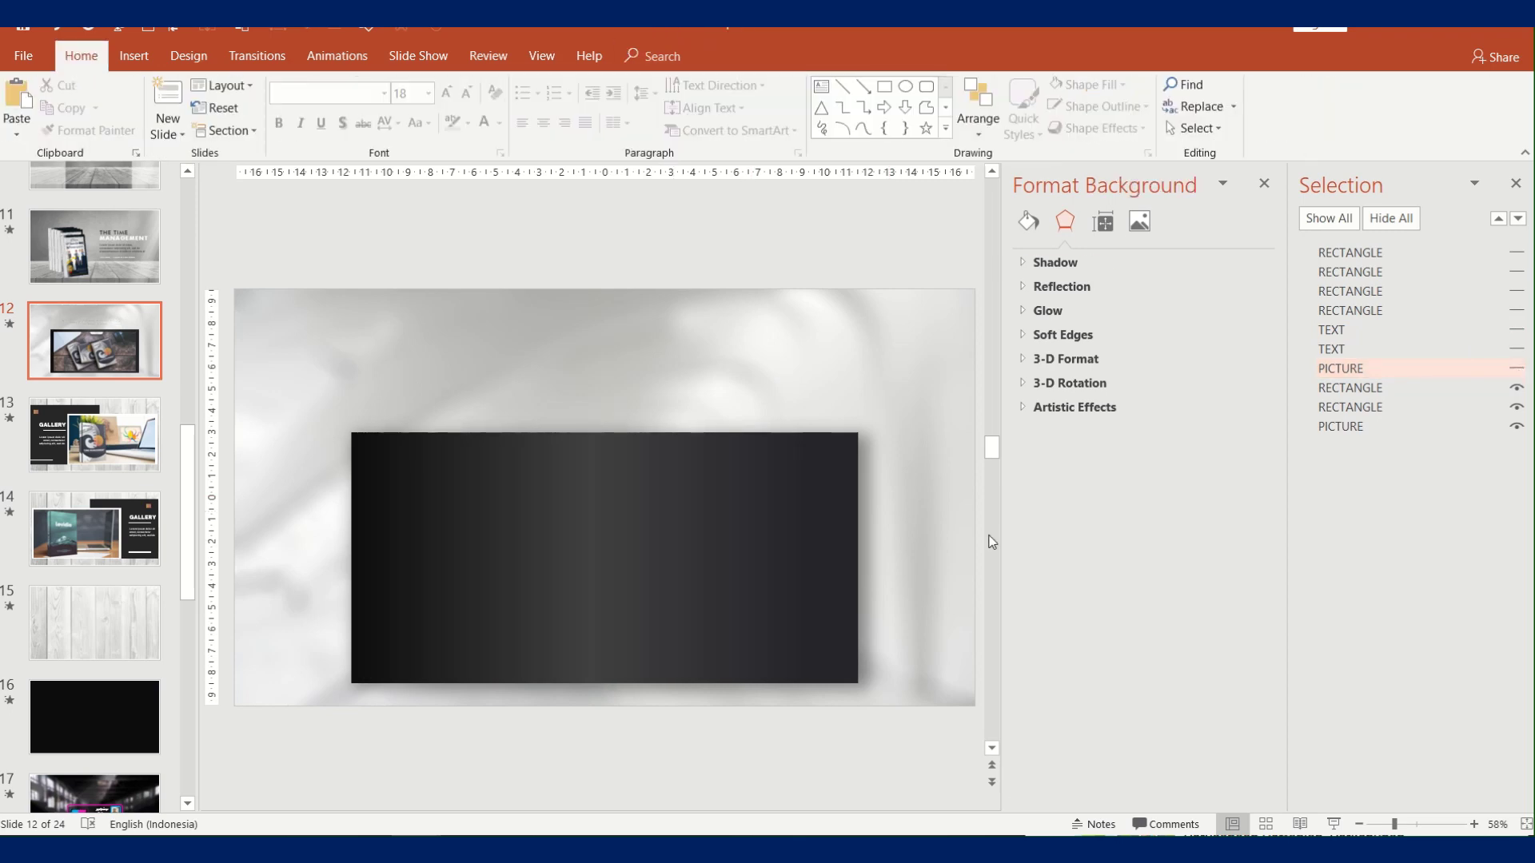
pyautogui.click(1517, 368)
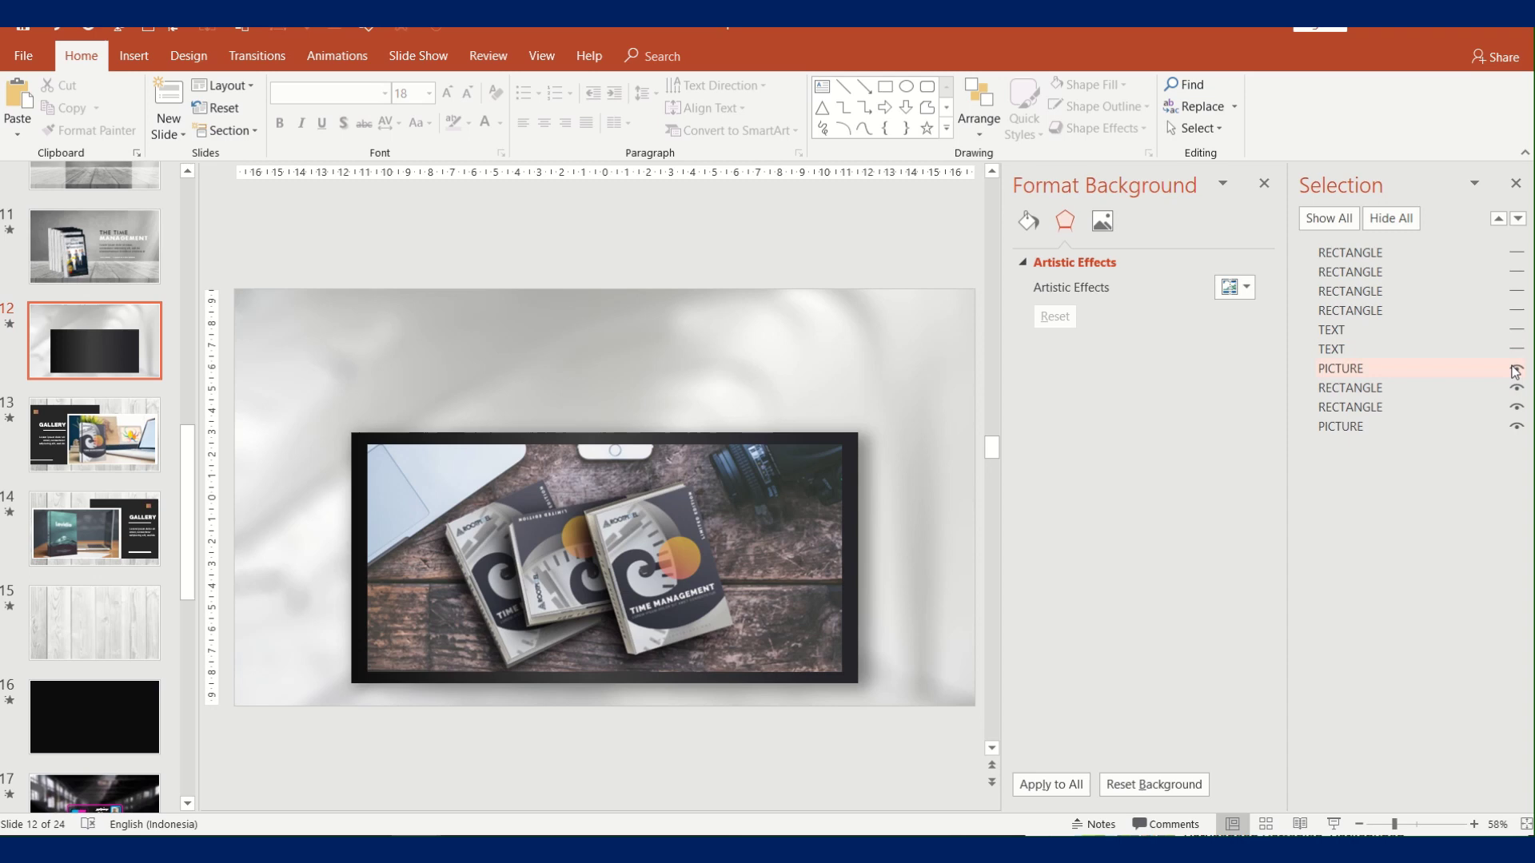
pyautogui.click(650, 506)
pyautogui.rightClick(649, 506)
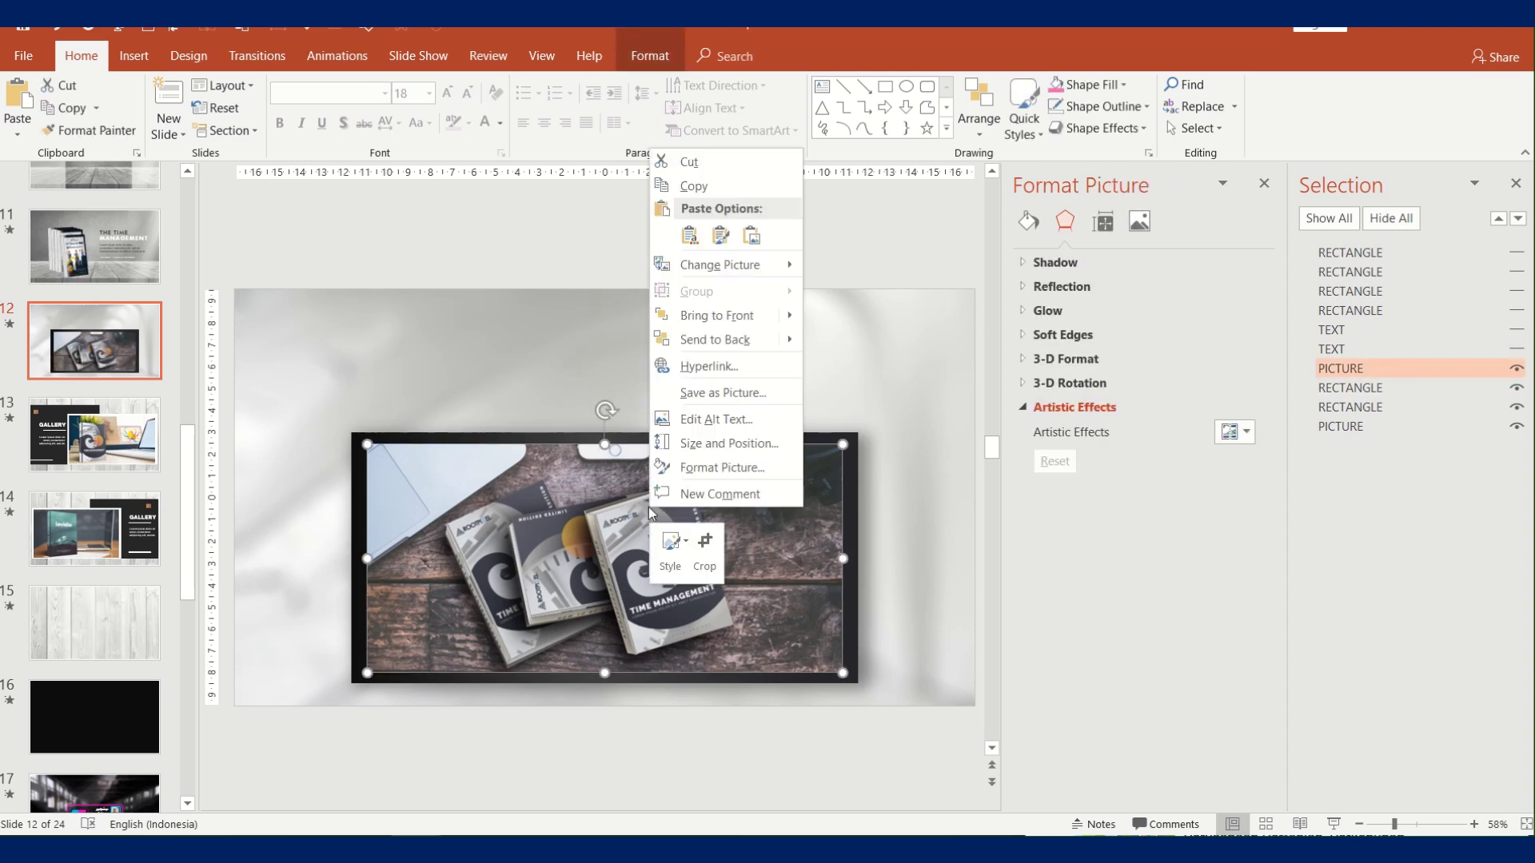
pyautogui.click(531, 502)
pyautogui.doubleClick(530, 500)
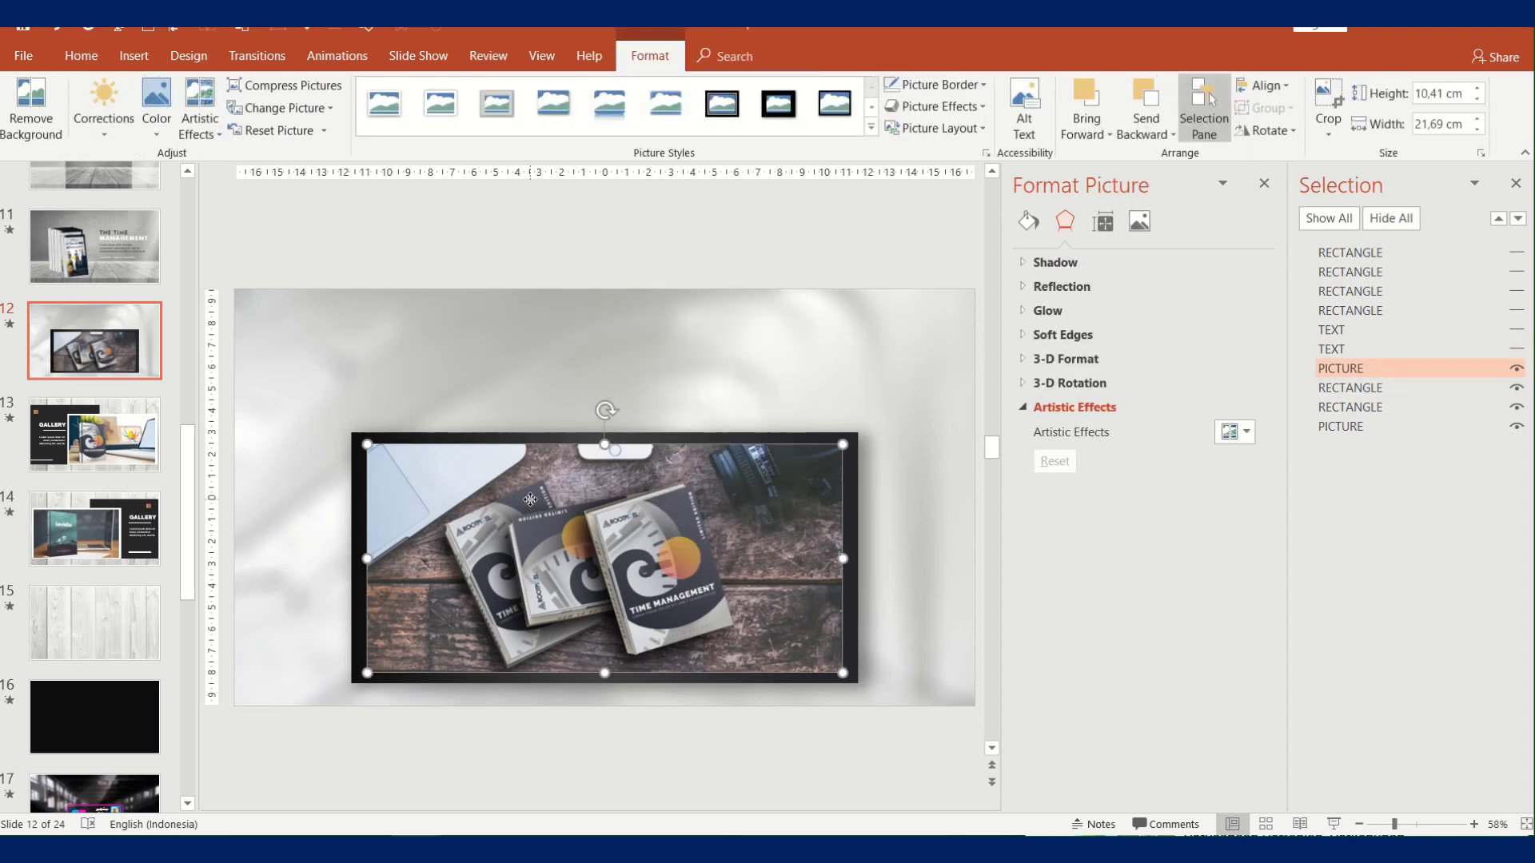
pyautogui.rightClick(532, 502)
# Replace the photo with Book Cover Part 3 from the ALAT PROMOSI folder
pyautogui.rightClick(521, 487)
pyautogui.moveTo(592, 247)
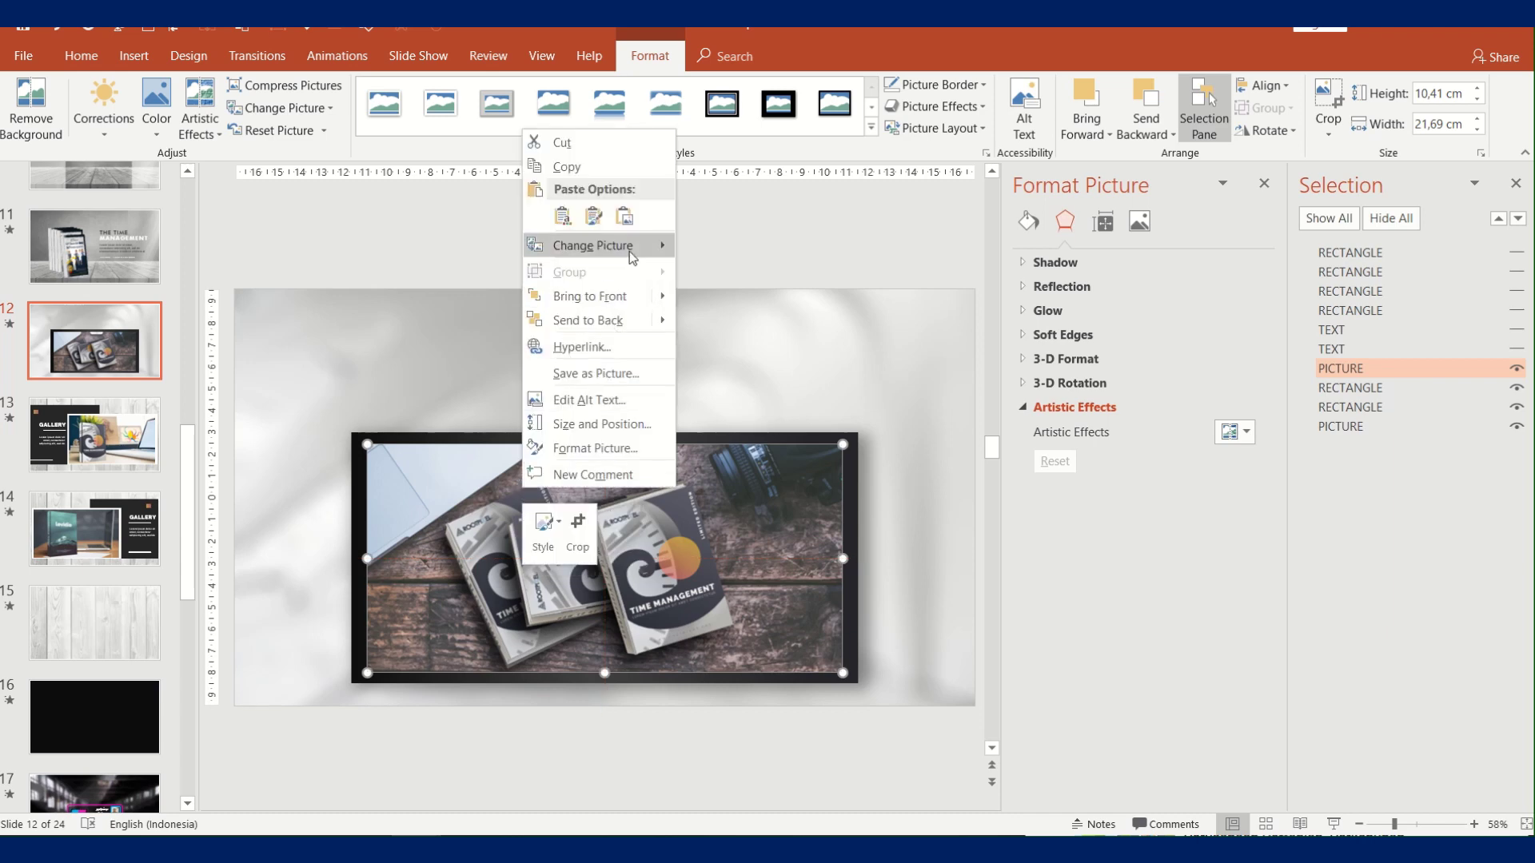
pyautogui.click(752, 254)
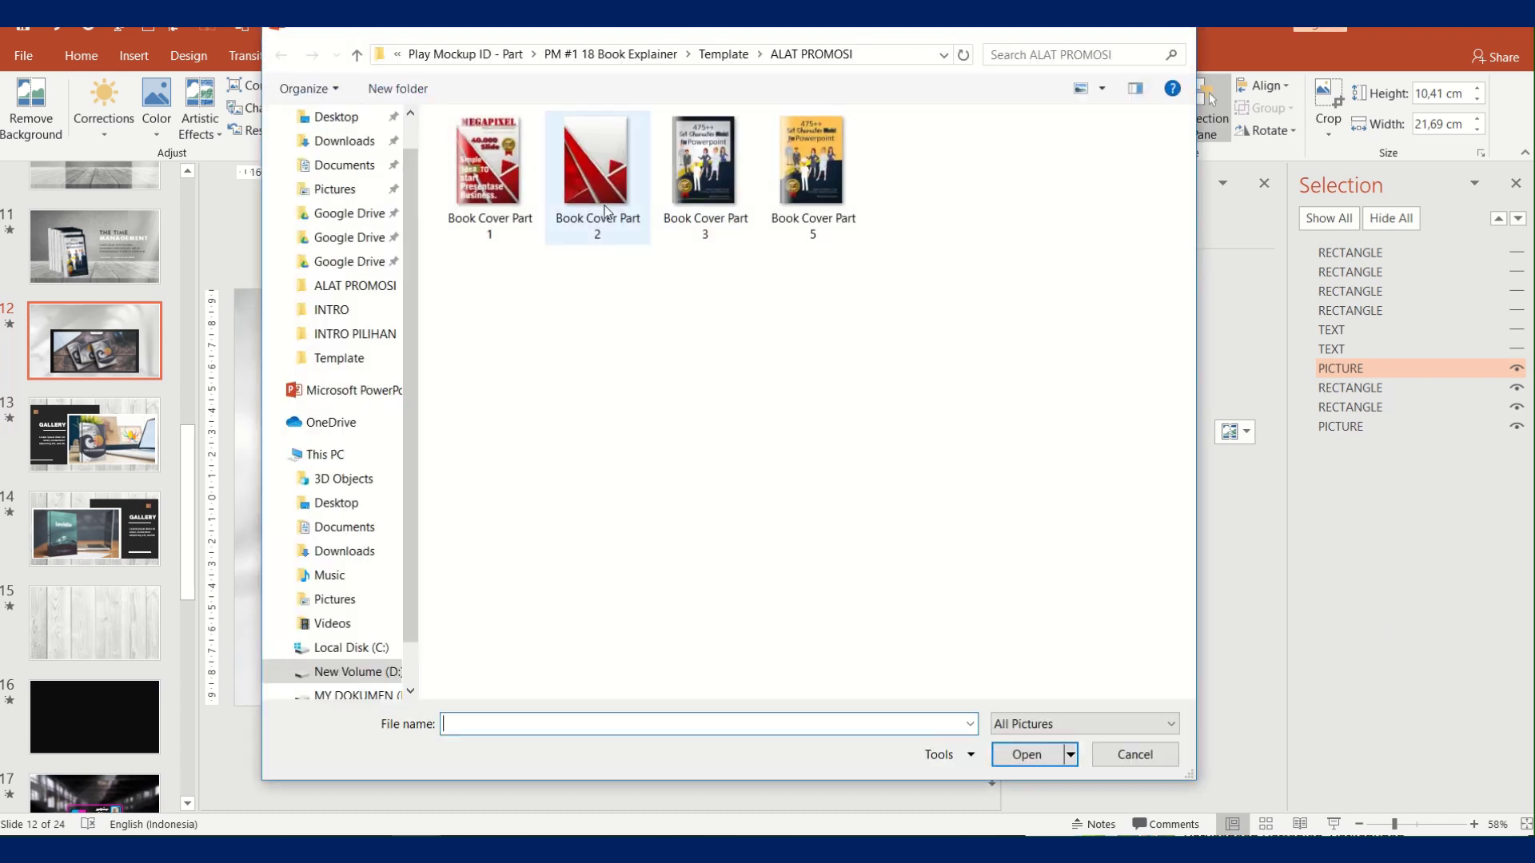
pyautogui.click(711, 61)
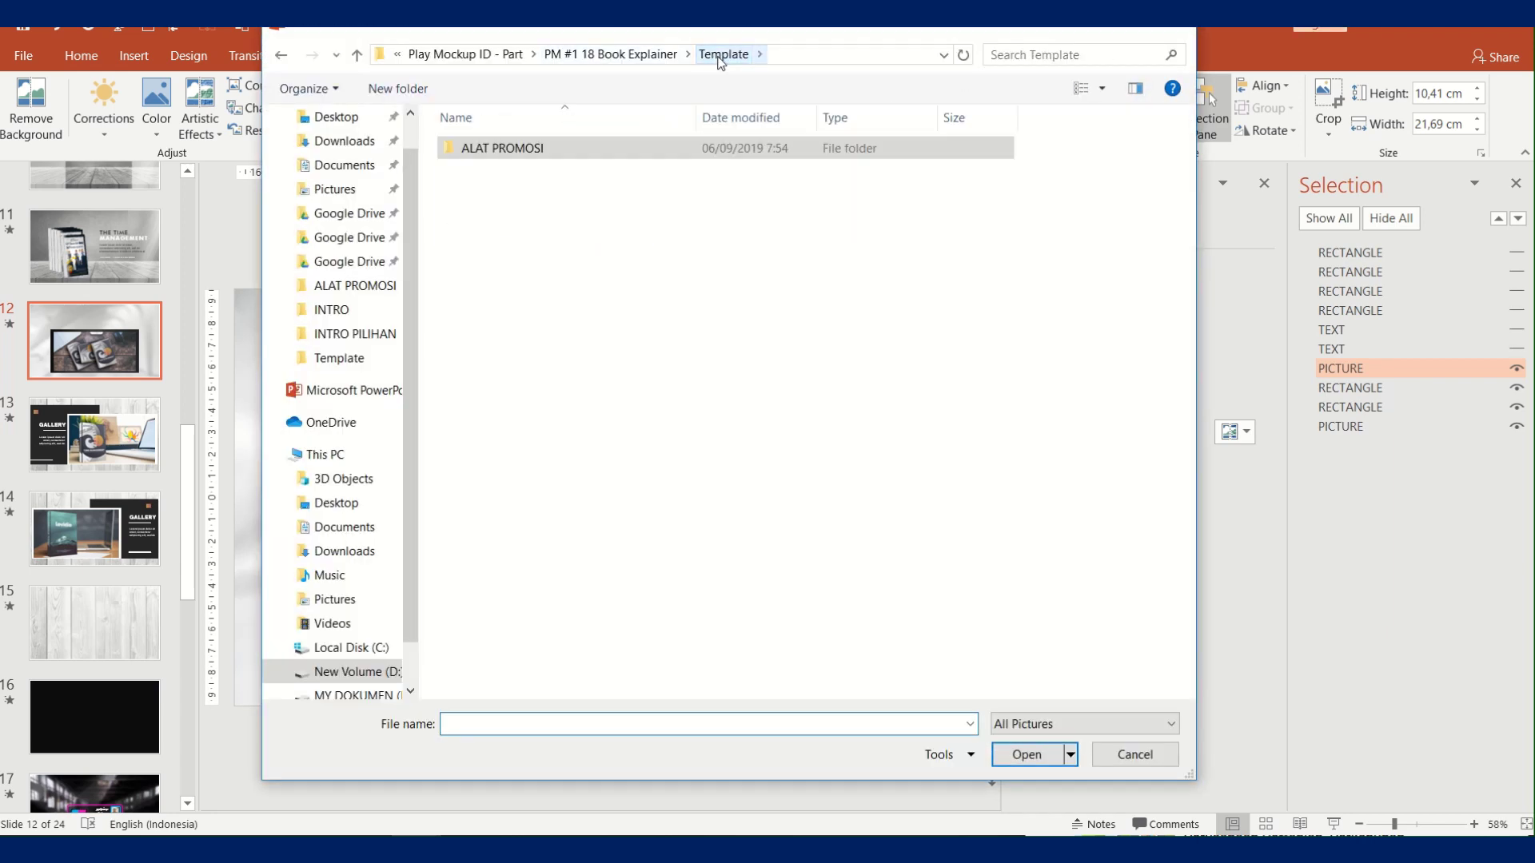
pyautogui.doubleClick(476, 149)
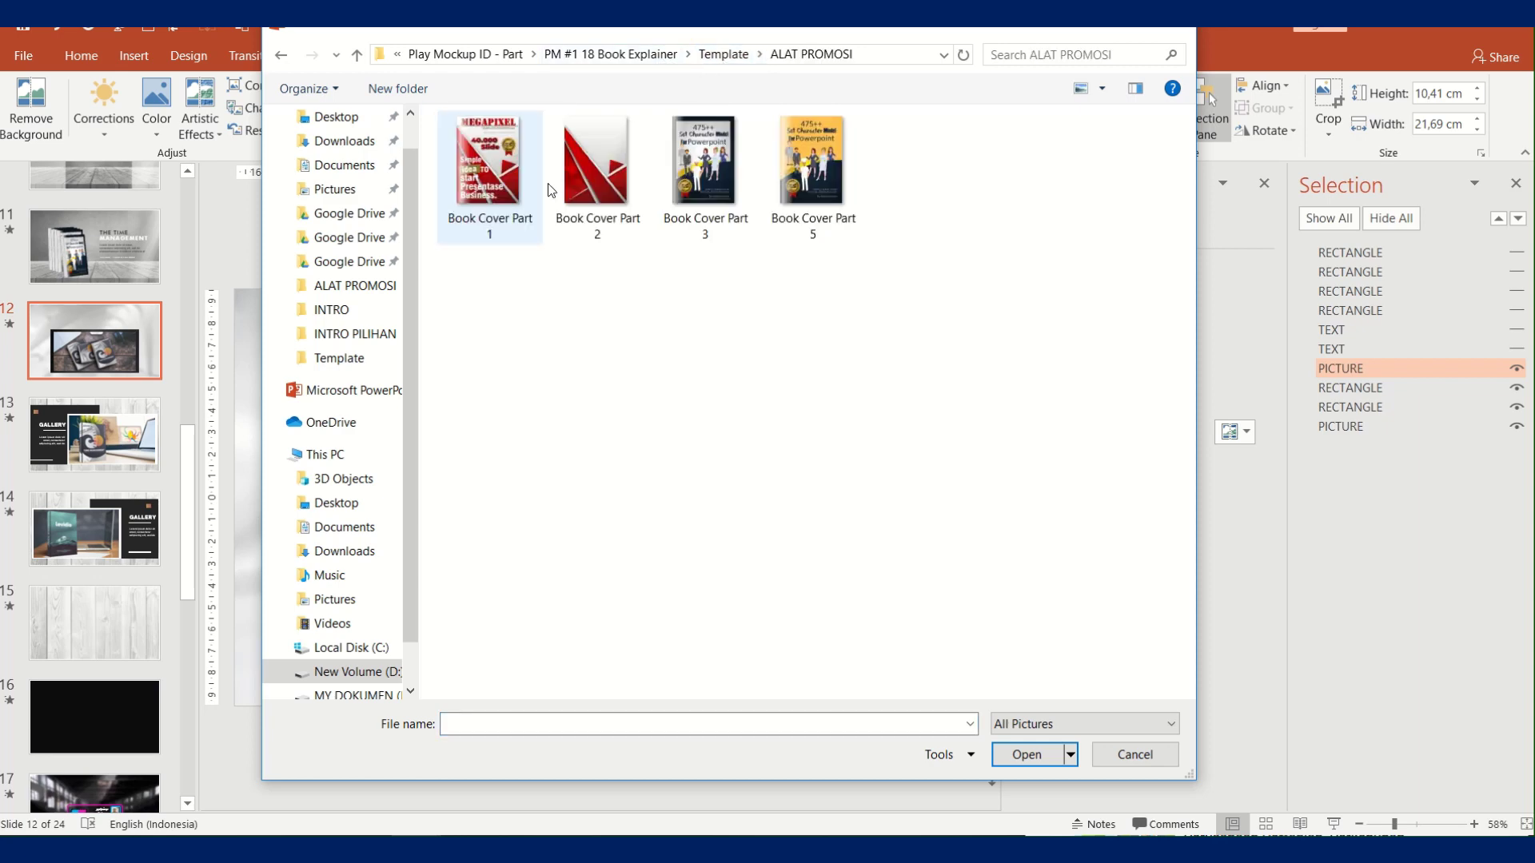
pyautogui.doubleClick(700, 177)
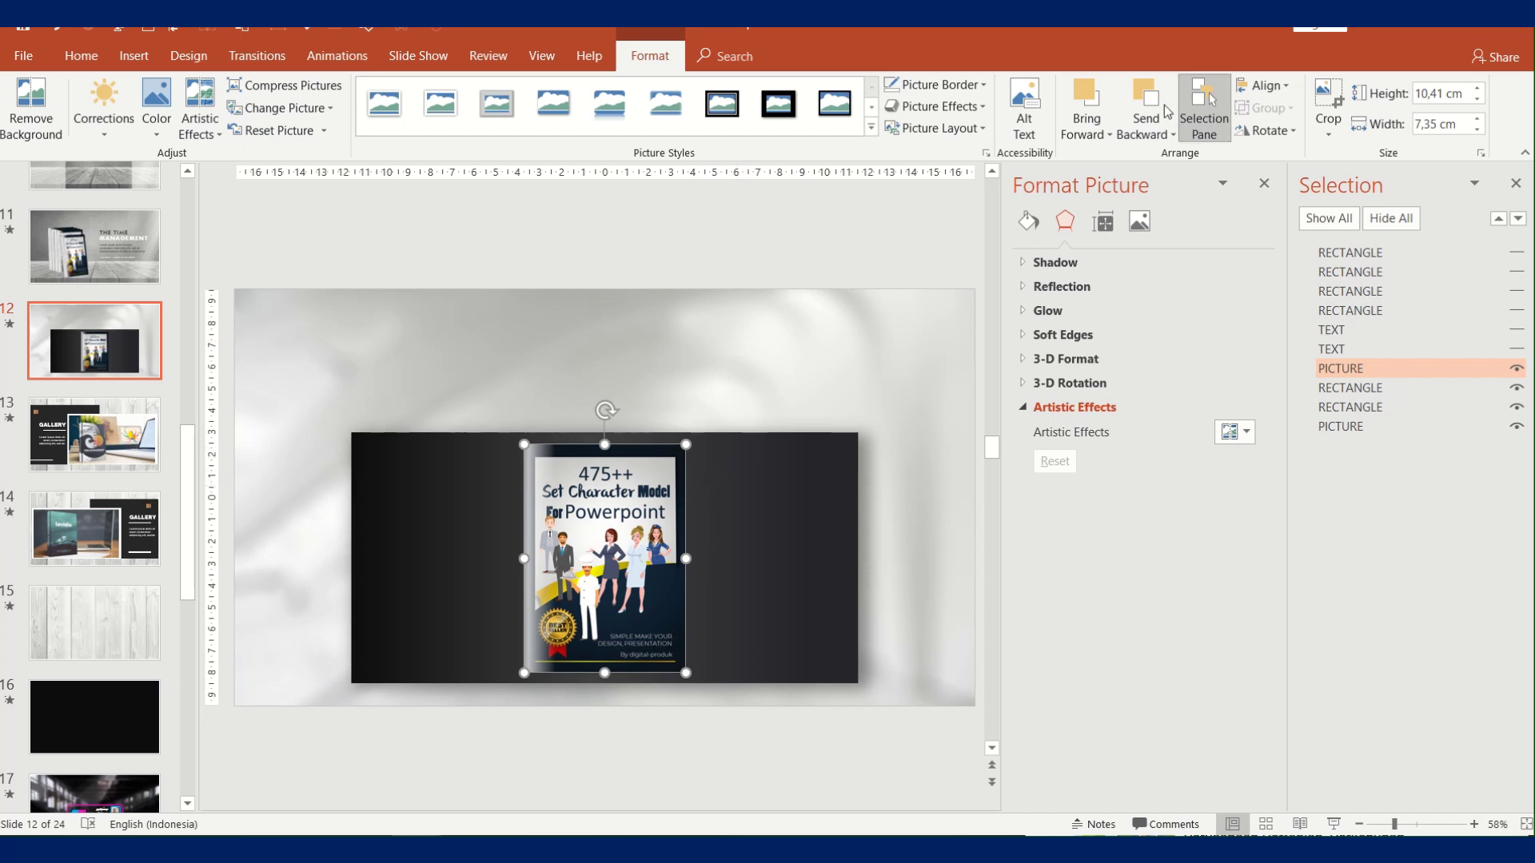
# Crop the 475++ cover wider to 21,42 × 10,41 cm, positioned to show its title
pyautogui.click(1328, 100)
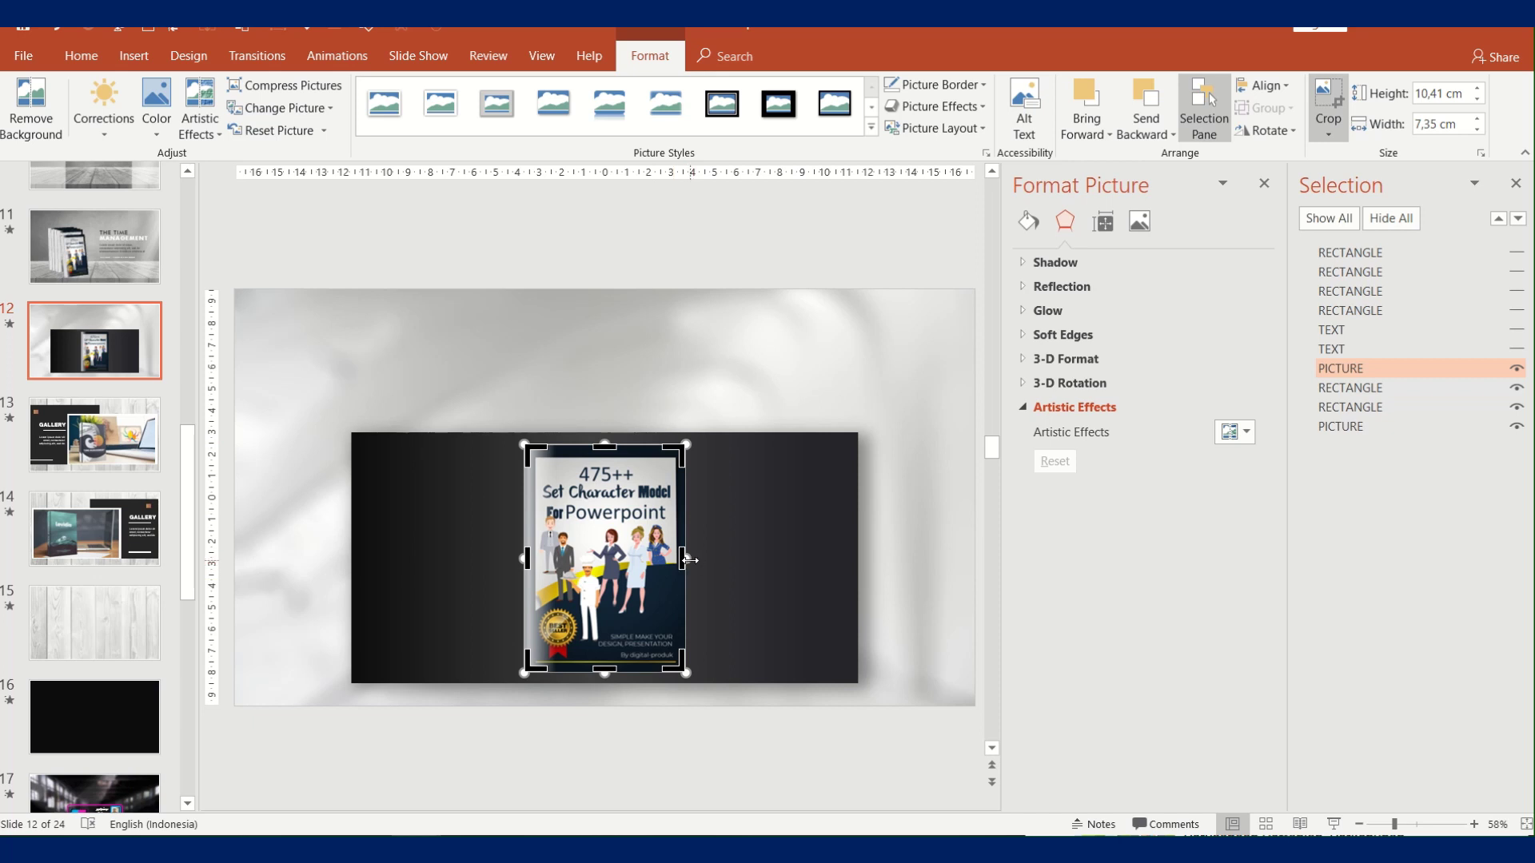
pyautogui.moveTo(686, 559); pyautogui.dragTo(839, 569)
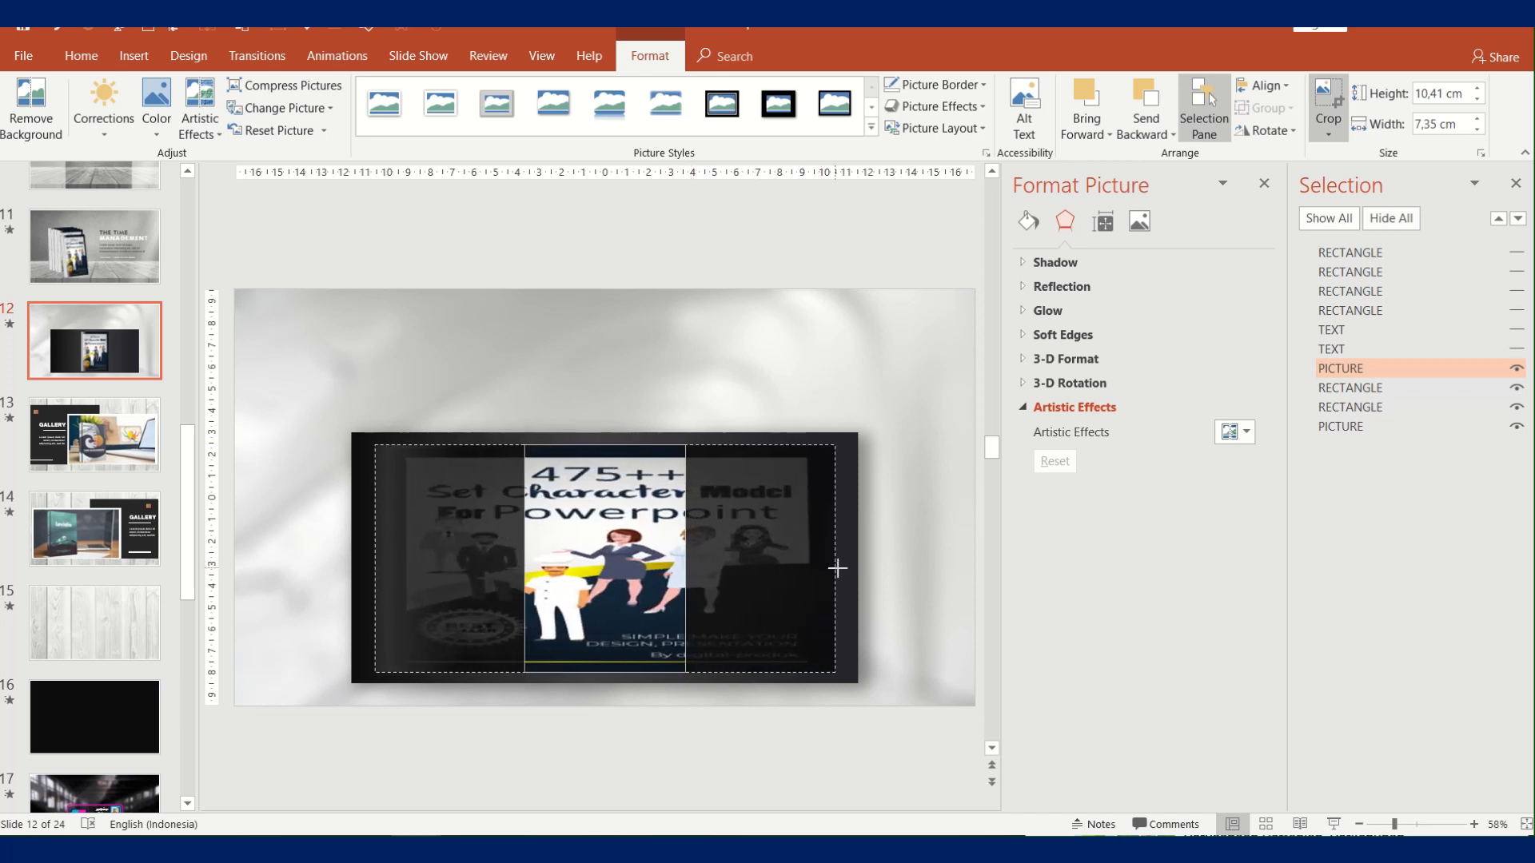
pyautogui.moveTo(685, 559); pyautogui.dragTo(841, 580)
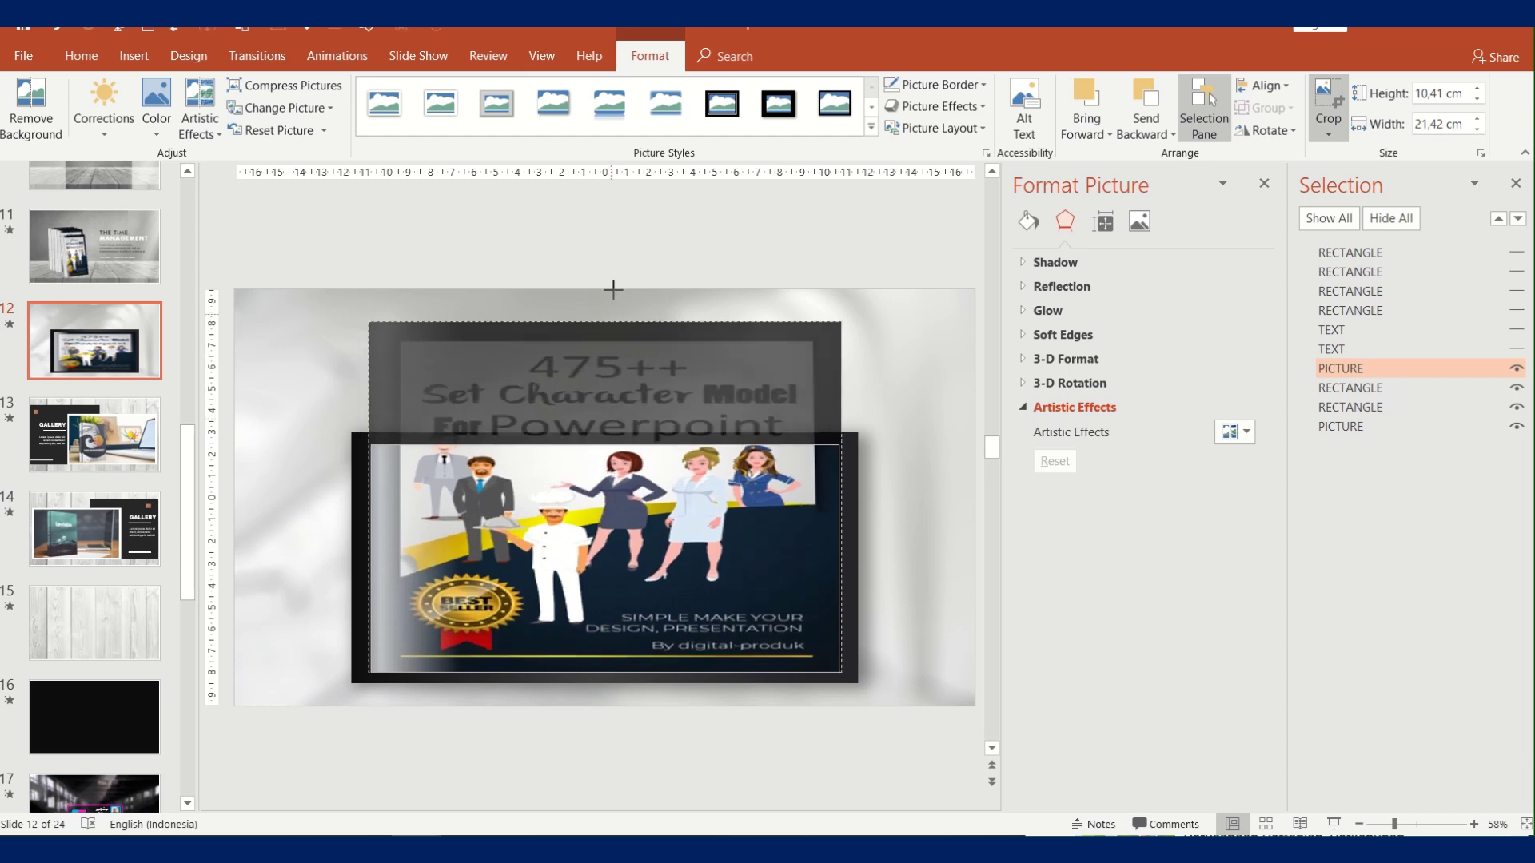
pyautogui.moveTo(604, 441); pyautogui.dragTo(605, 253)
pyautogui.moveTo(633, 527); pyautogui.dragTo(639, 685)
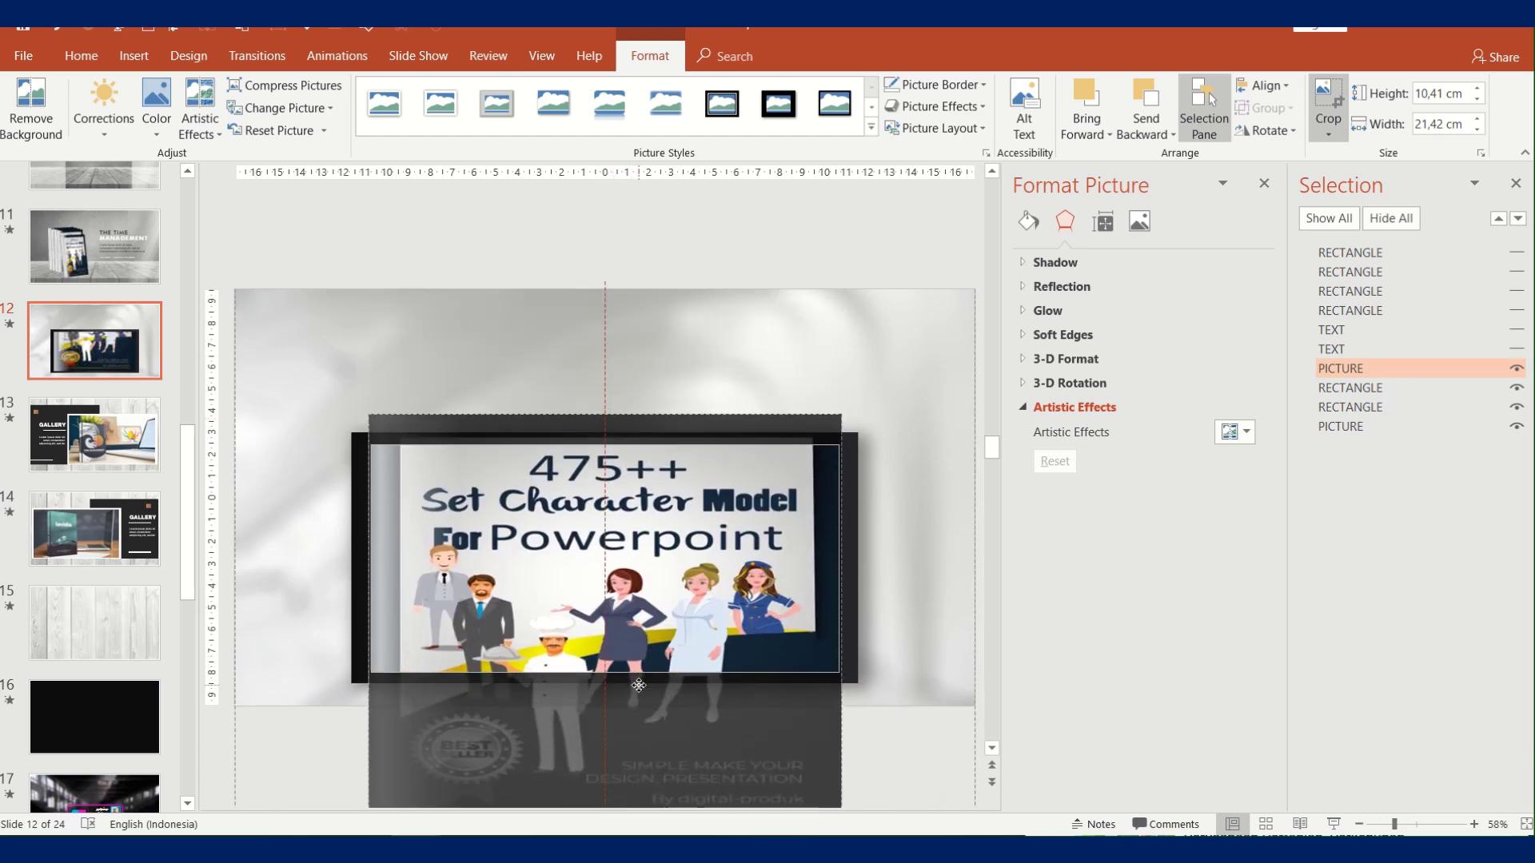
pyautogui.scroll(-1, 639, 685)
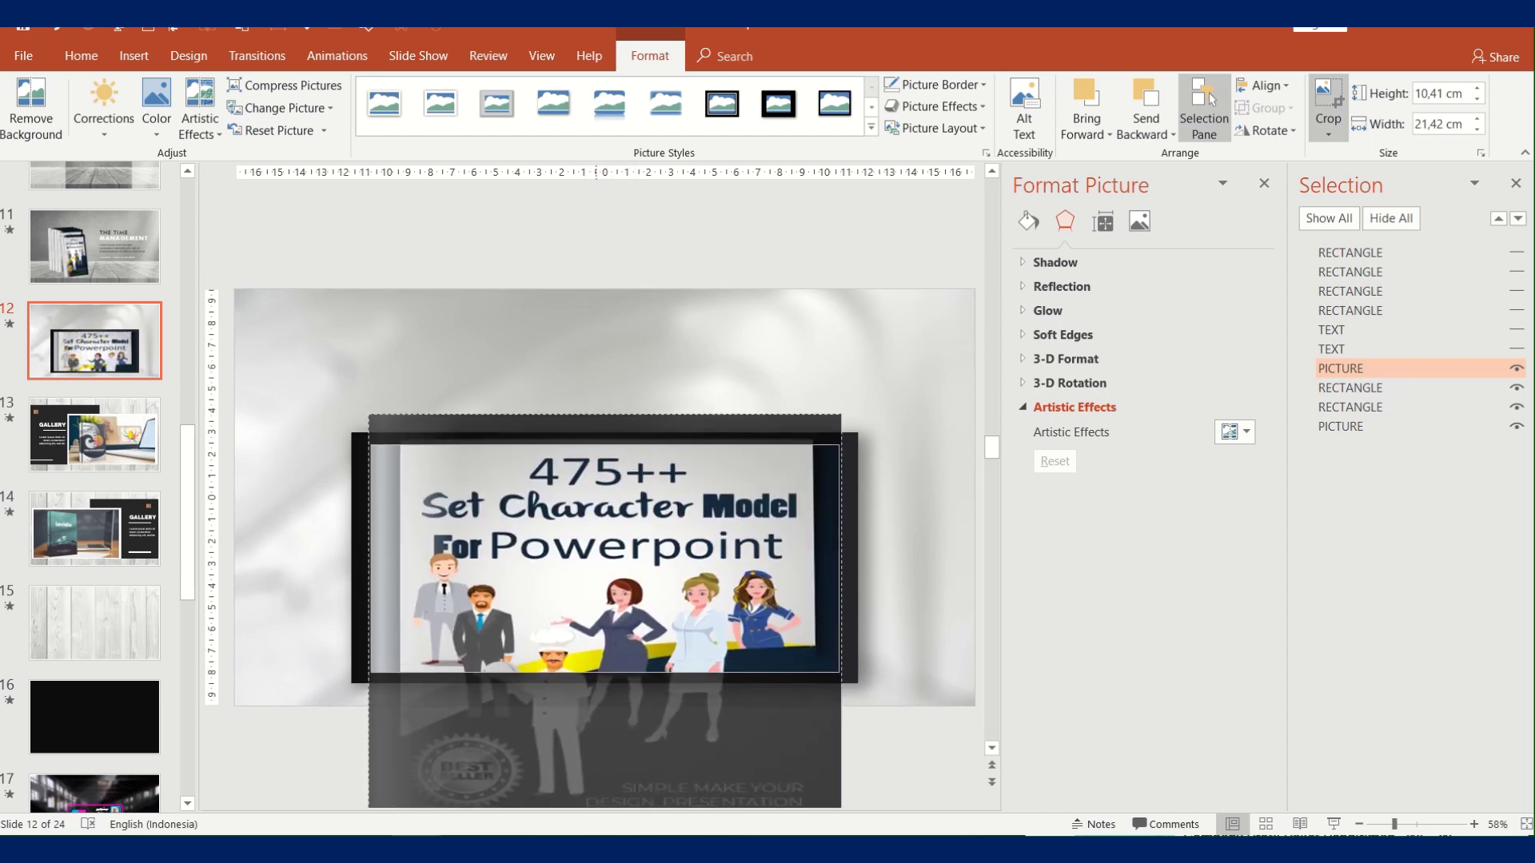
pyautogui.scroll(-1, 618, 583)
pyautogui.scroll(2, 618, 583)
pyautogui.moveTo(618, 582); pyautogui.dragTo(624, 545)
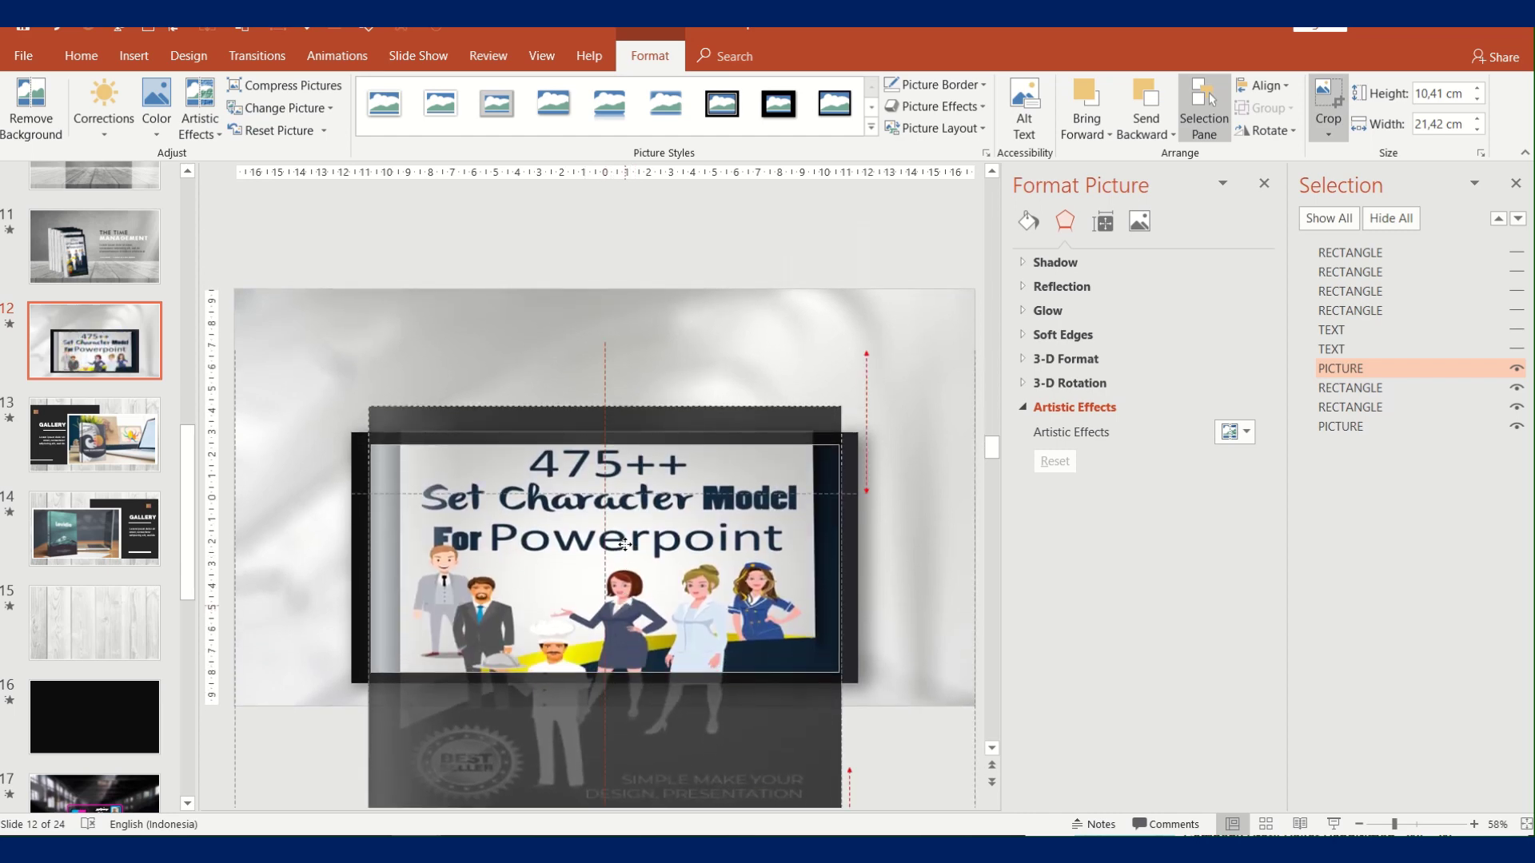
pyautogui.scroll(-2, 624, 544)
pyautogui.click(592, 197)
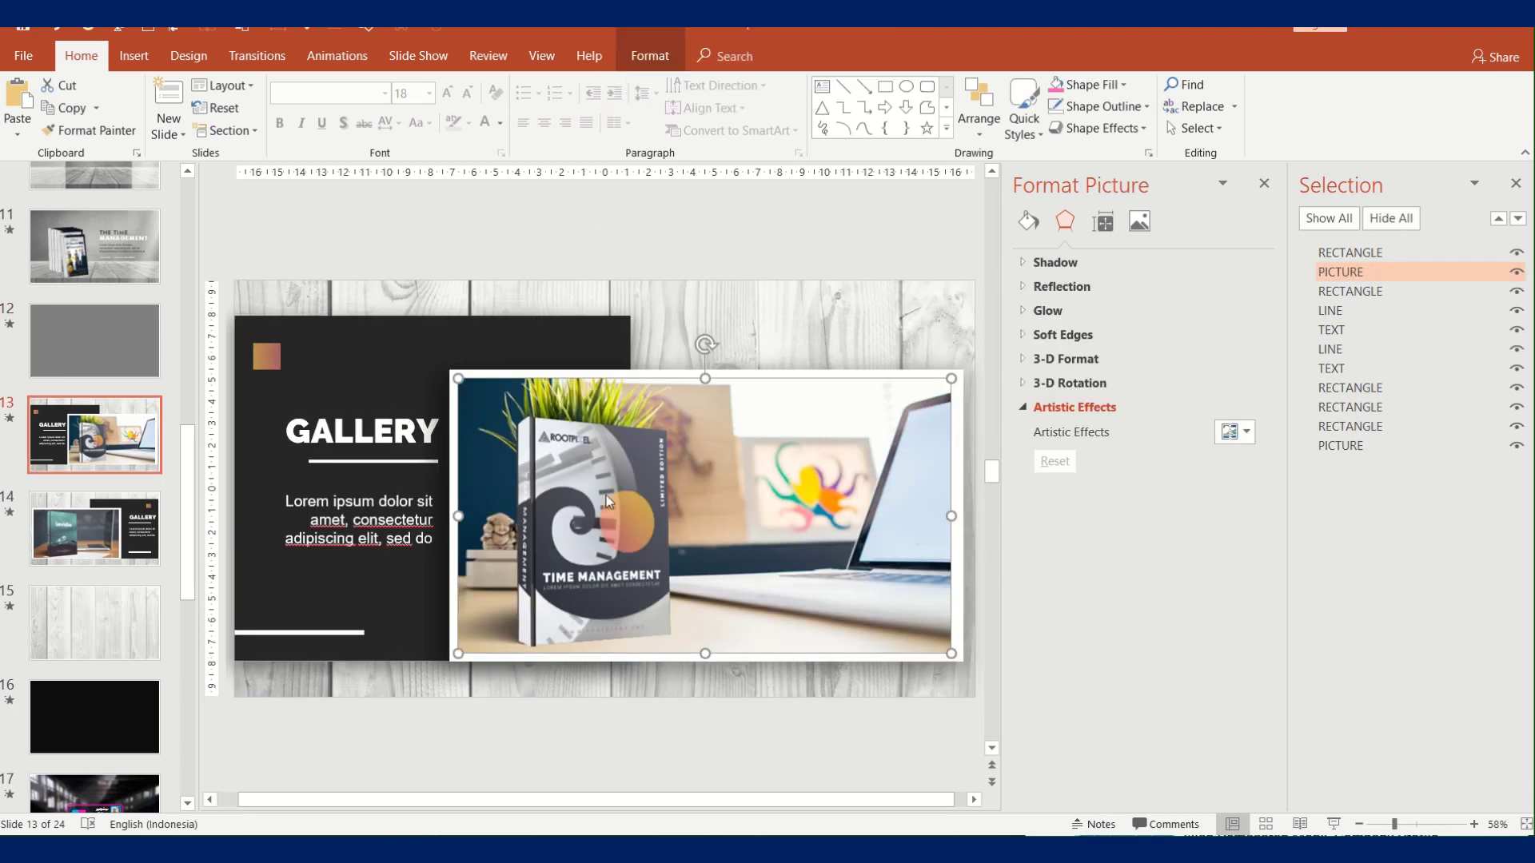
# Replace slide 13's gallery photo with Book Cover Part 5, stretched and trimmed to fit the frame
pyautogui.doubleClick(613, 479)
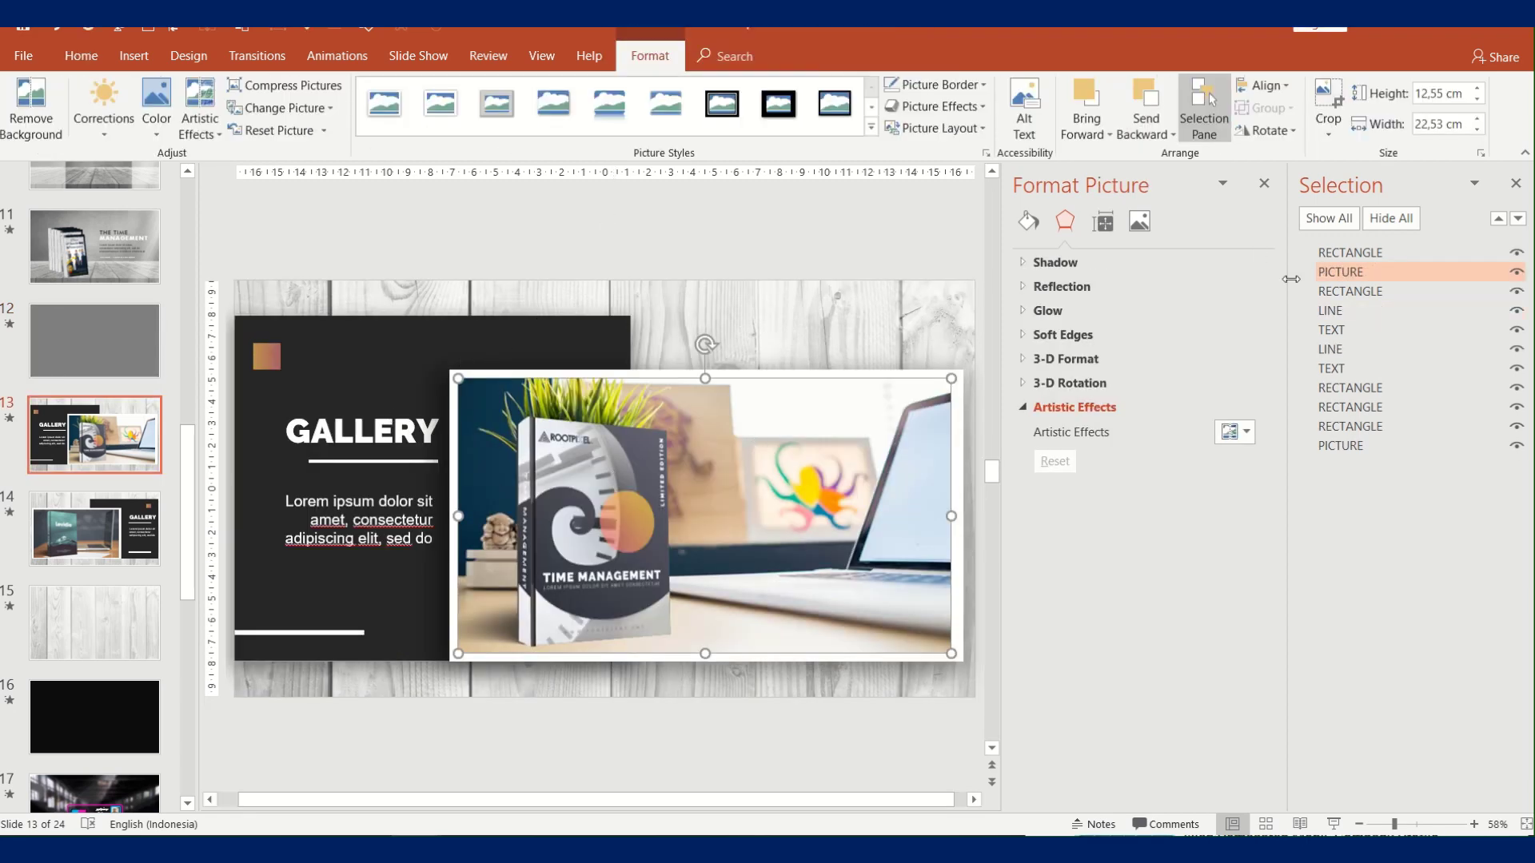
pyautogui.rightClick(755, 438)
pyautogui.moveTo(827, 555)
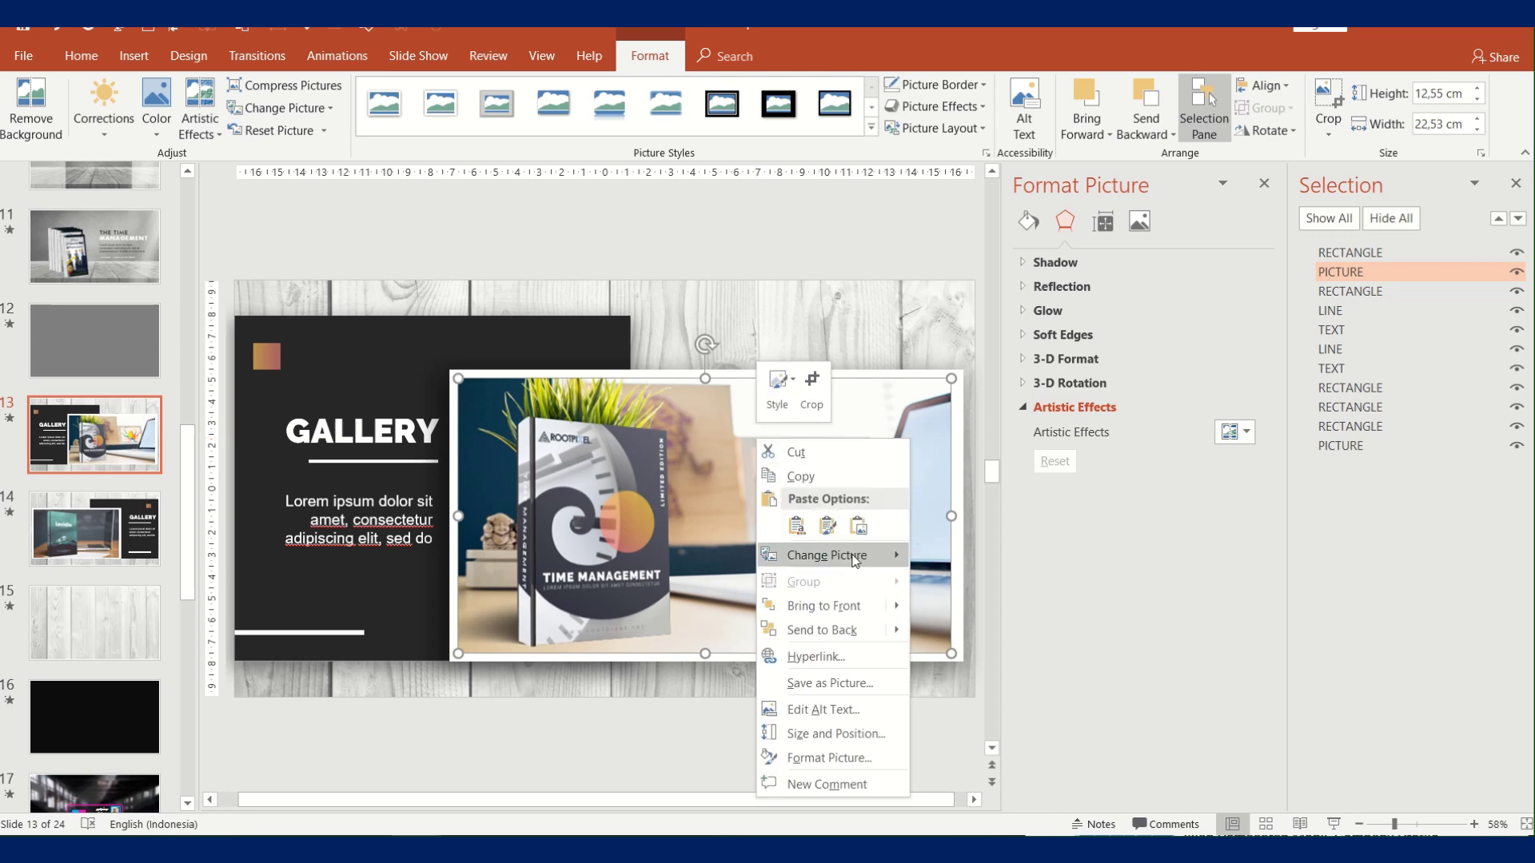
pyautogui.click(941, 552)
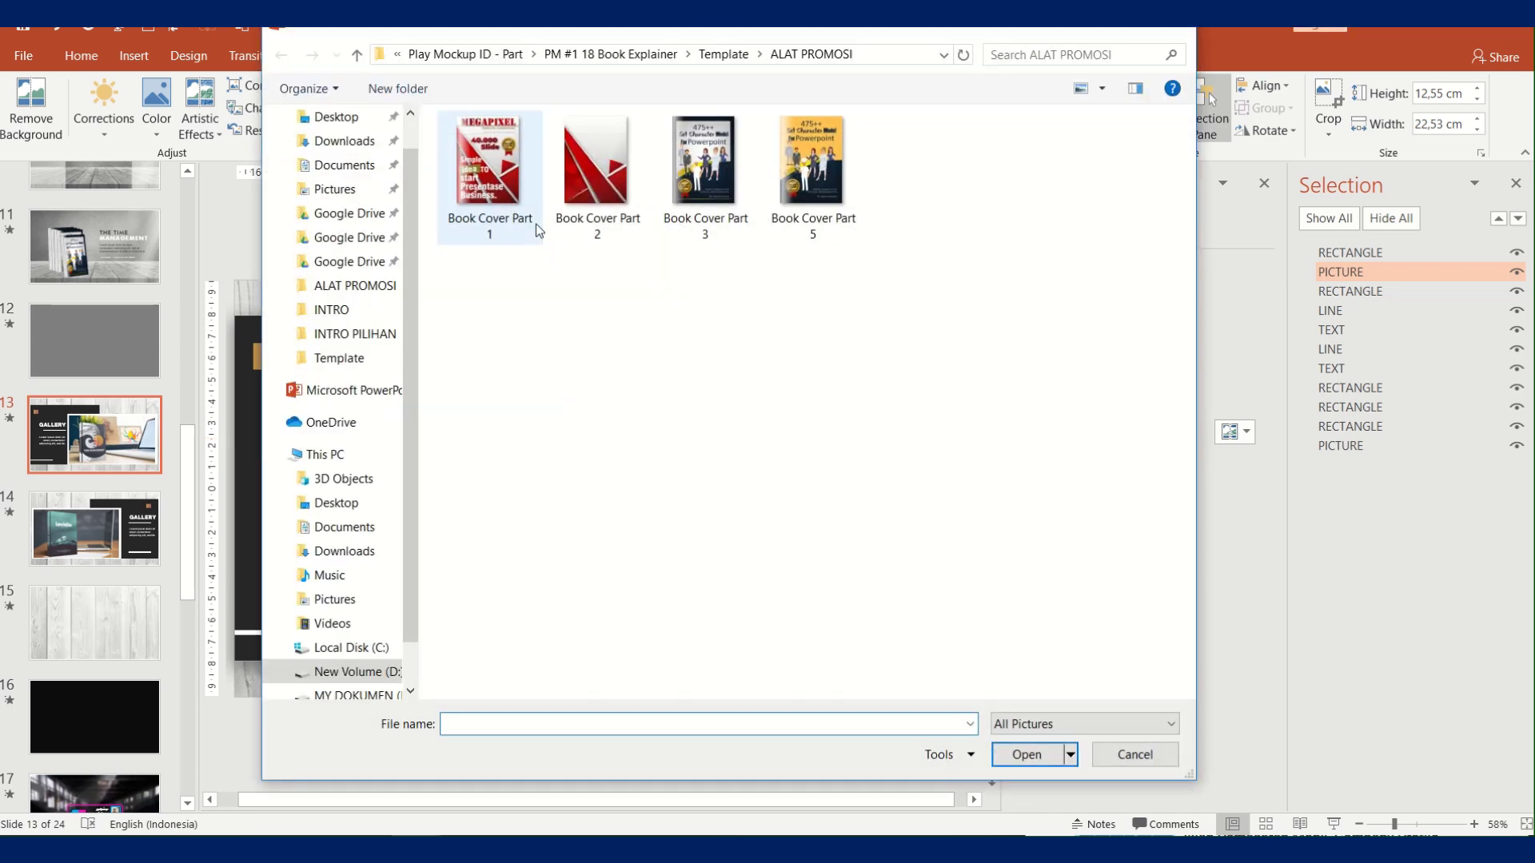
pyautogui.doubleClick(807, 179)
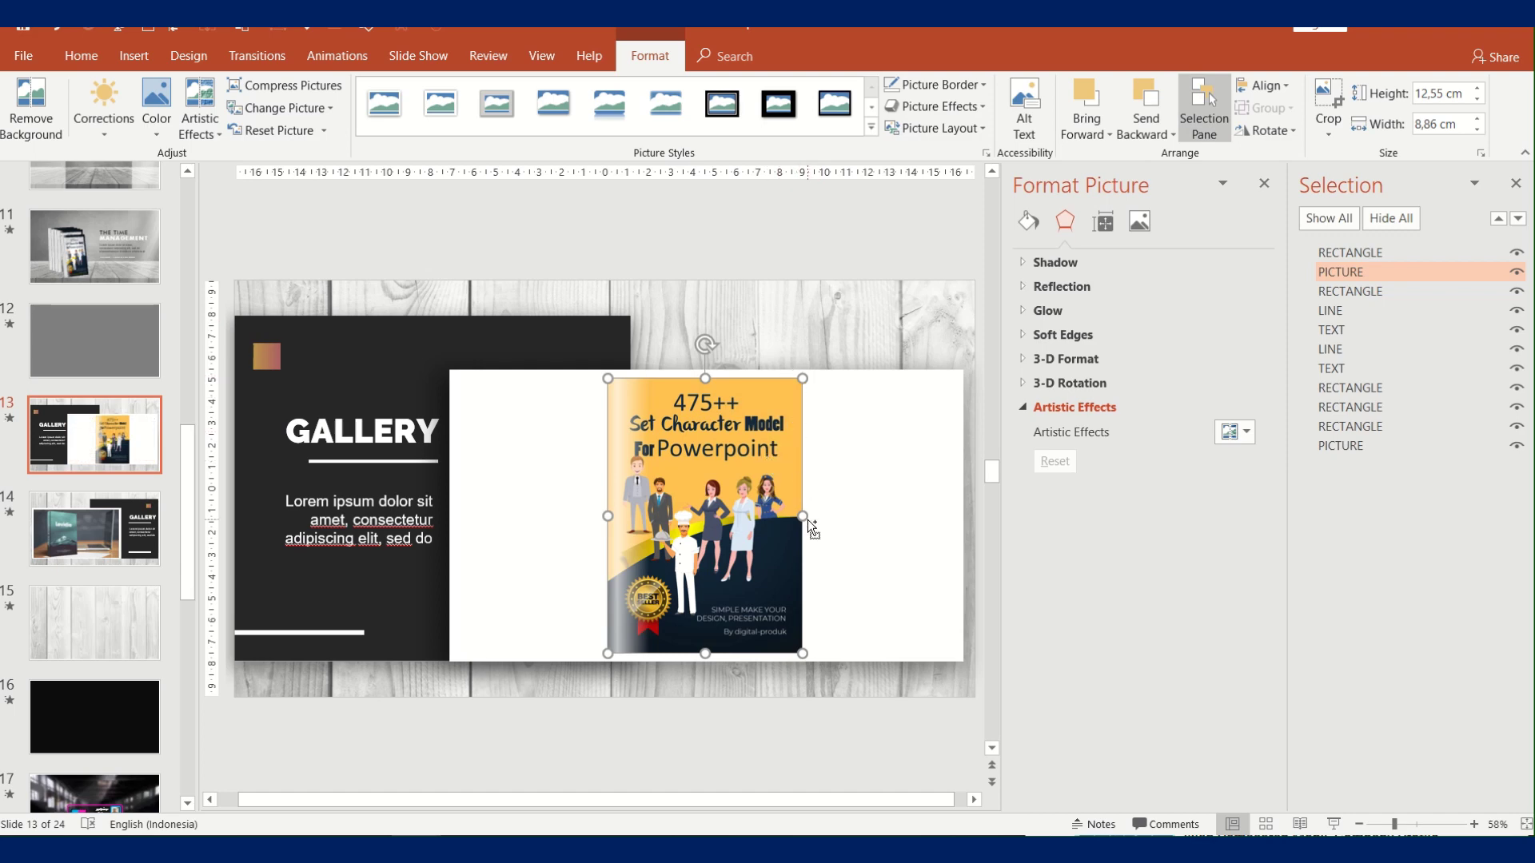
pyautogui.moveTo(808, 516); pyautogui.dragTo(964, 535)
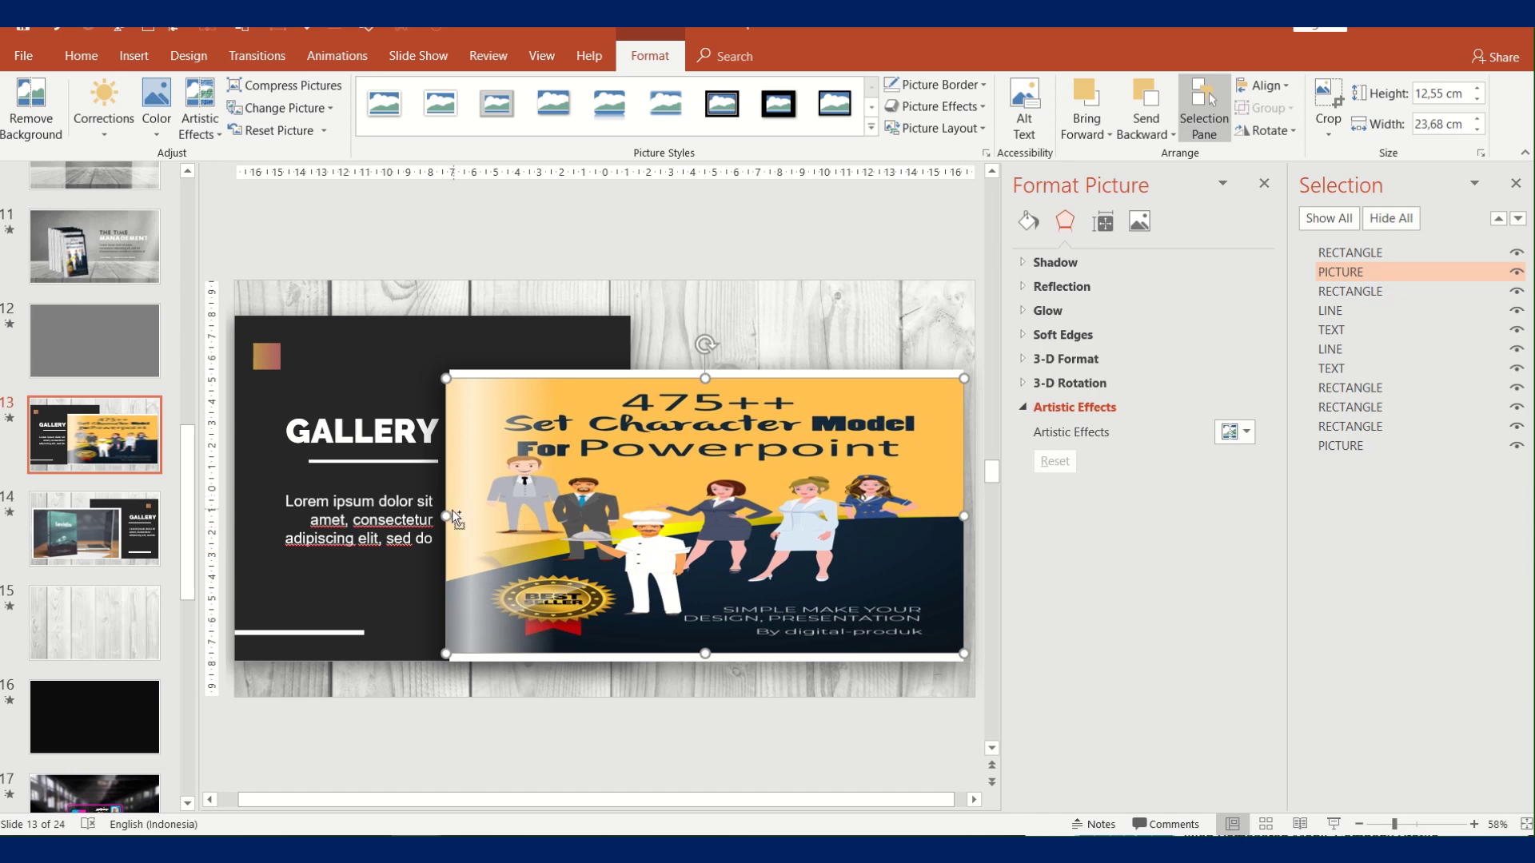
pyautogui.moveTo(447, 516); pyautogui.dragTo(460, 516)
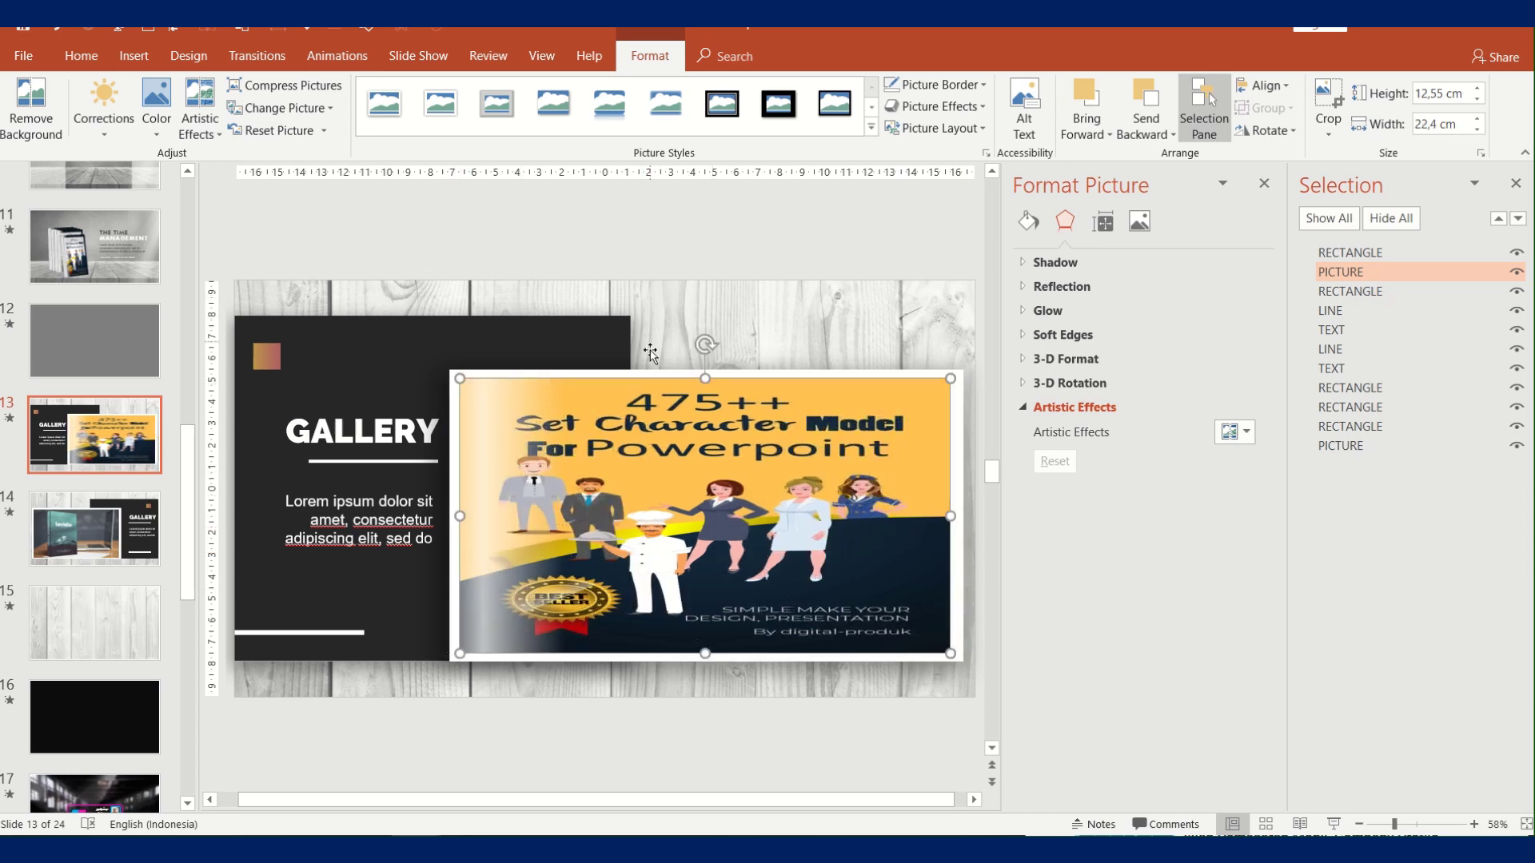
# Preview the slide 13 and 14 animations and select slide 14's levidio photo
pyautogui.click(95, 528)
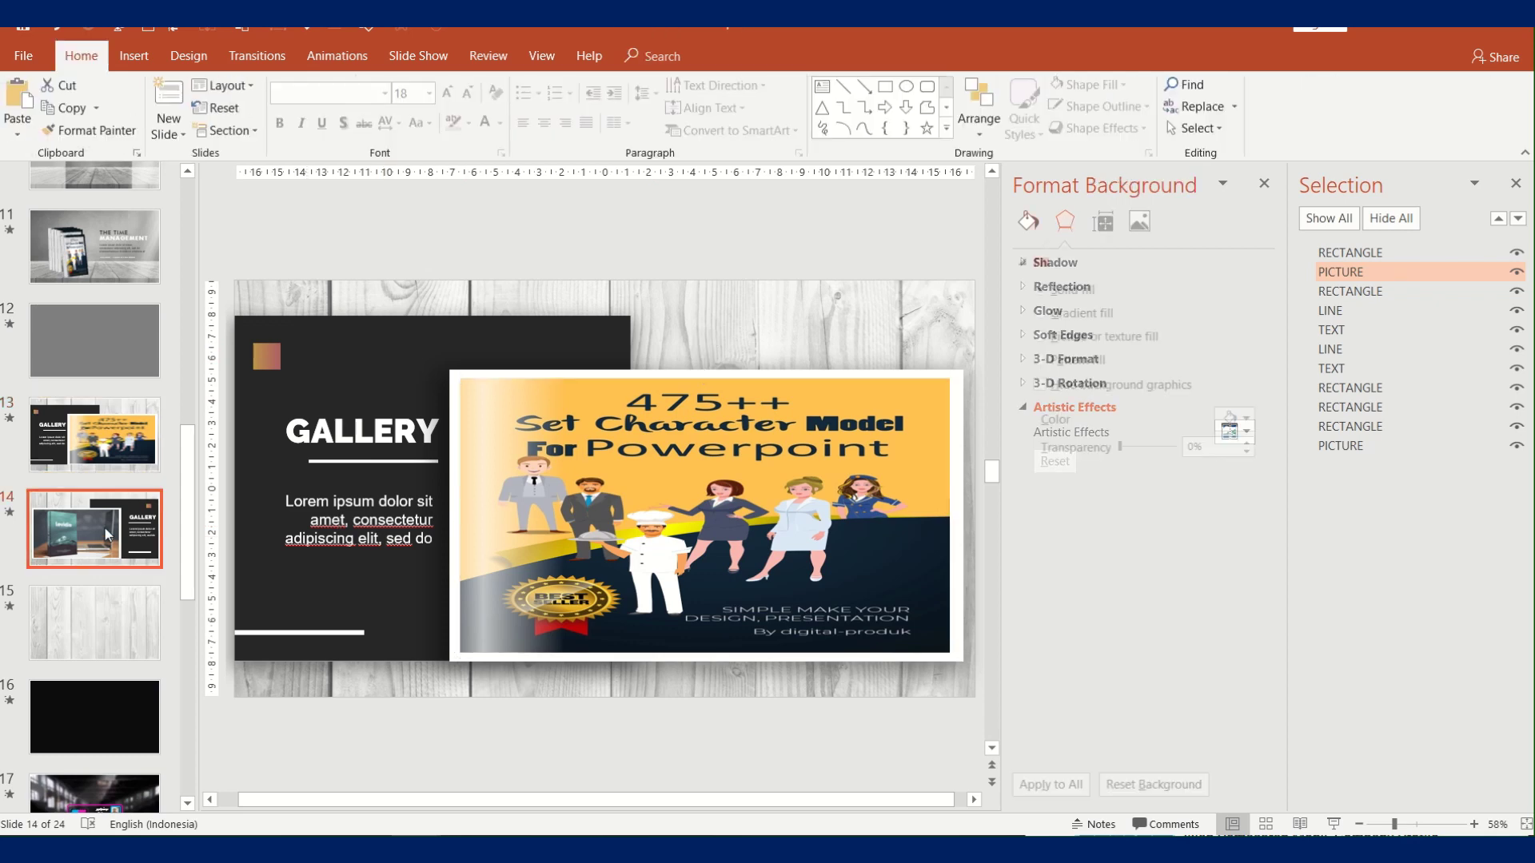
pyautogui.click(111, 419)
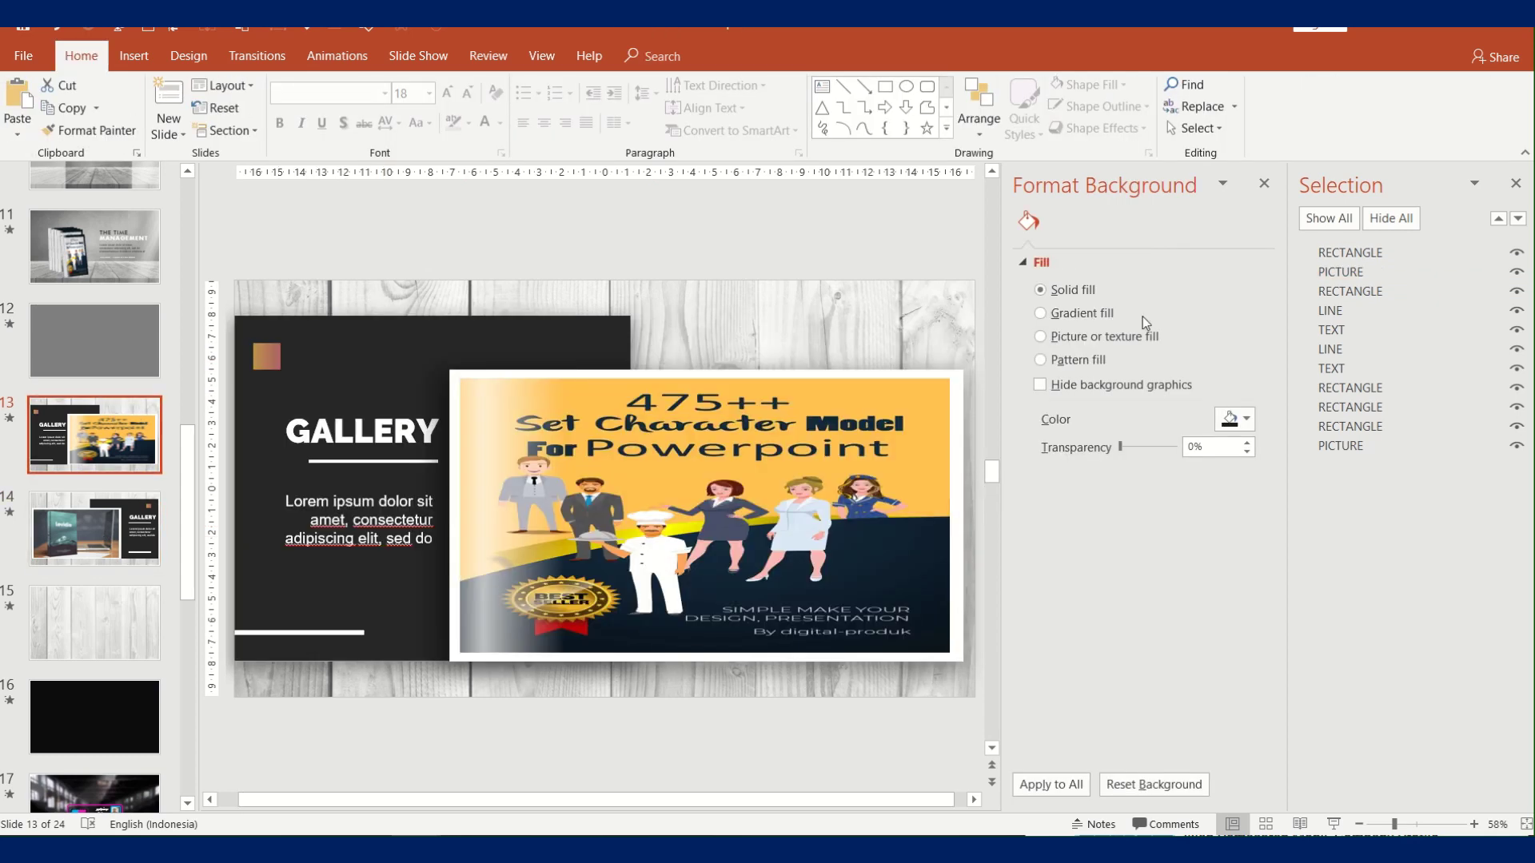
pyautogui.click(11, 422)
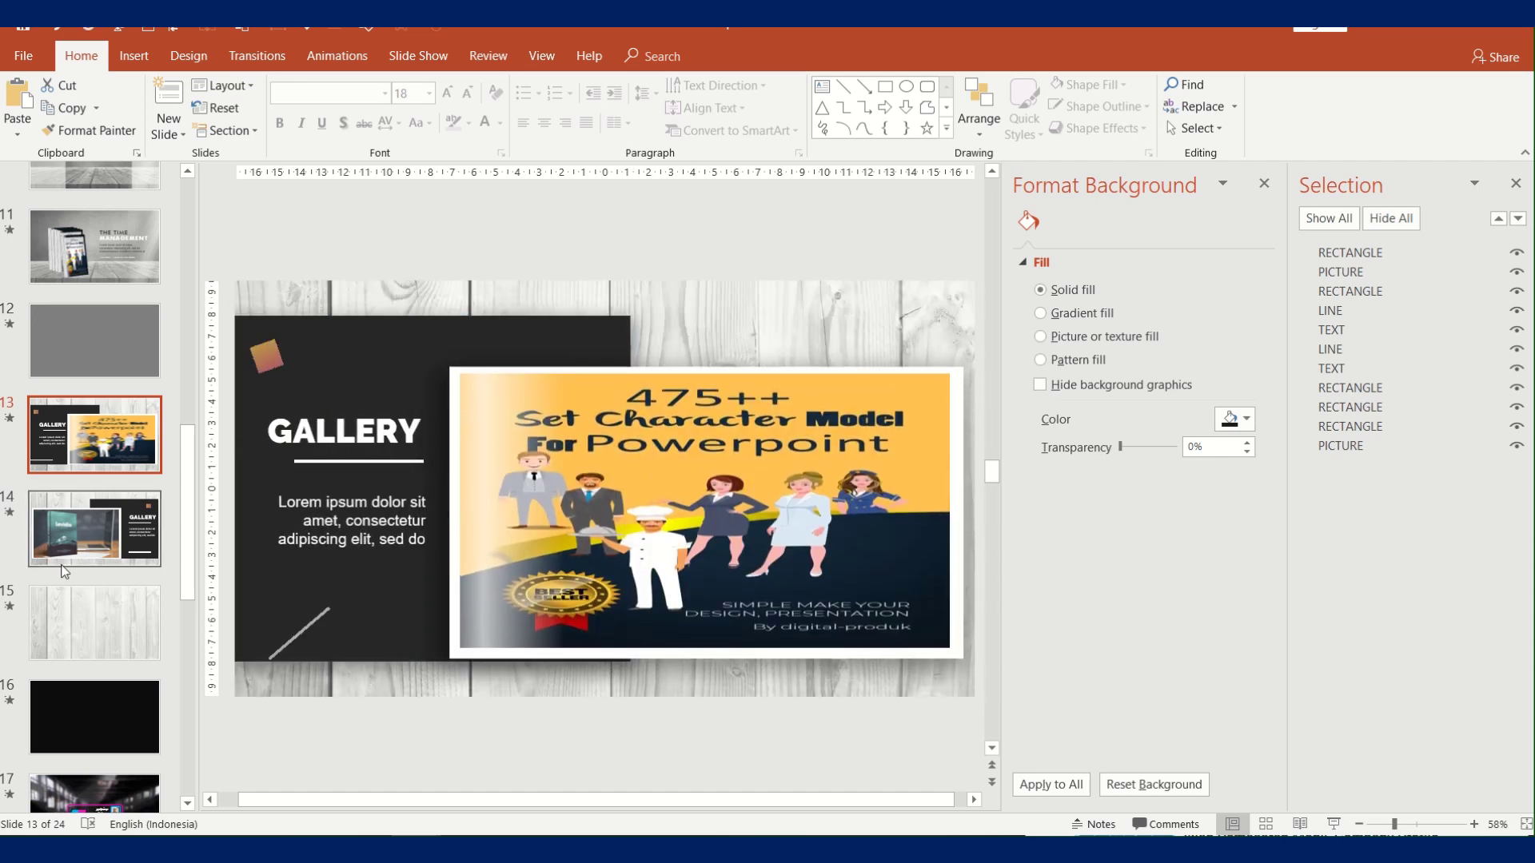
pyautogui.click(81, 544)
pyautogui.click(9, 512)
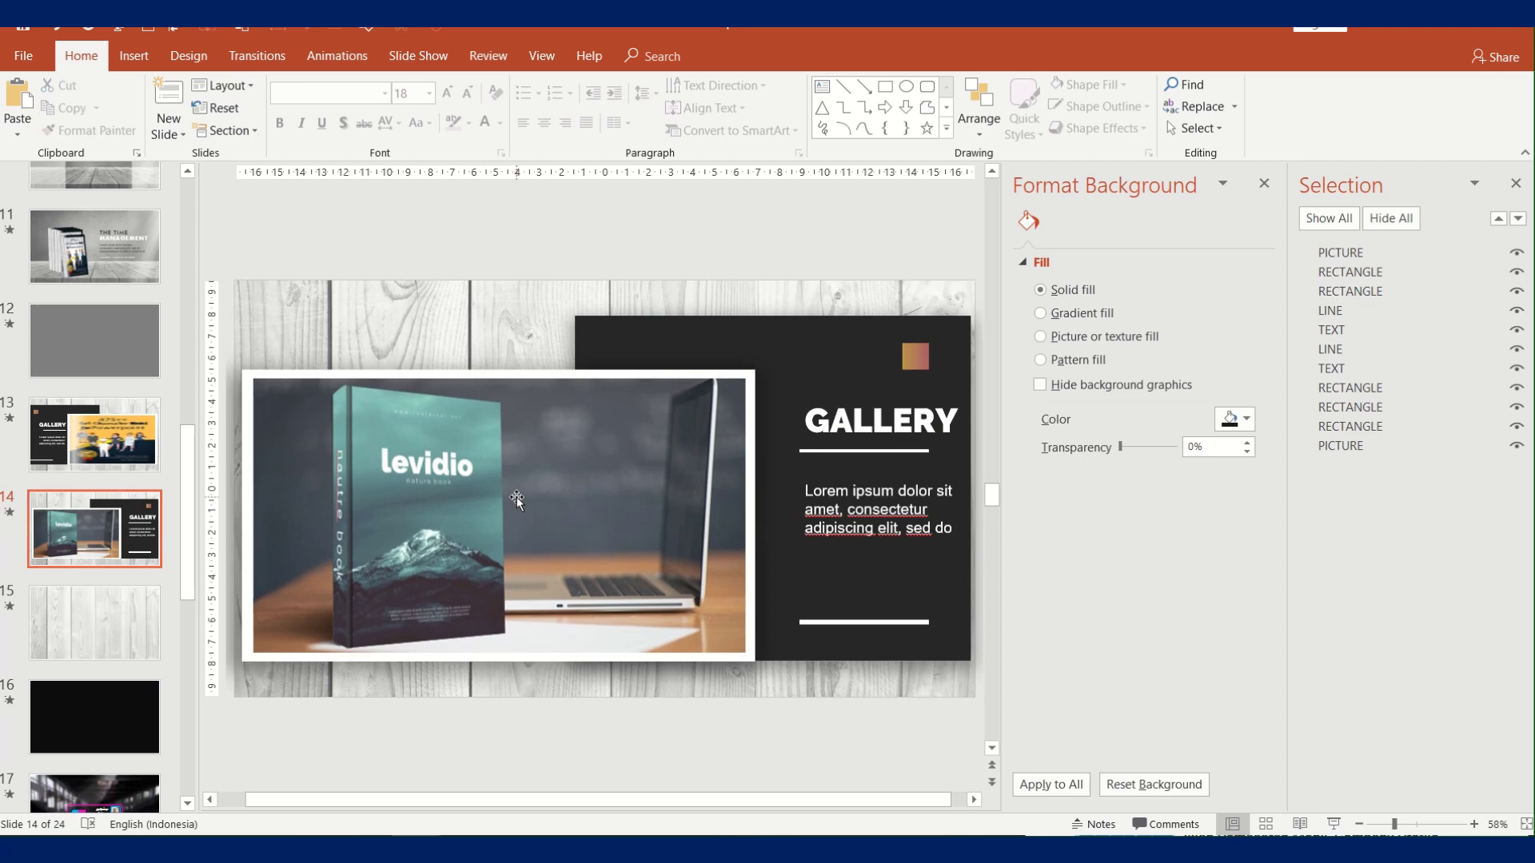
pyautogui.click(516, 498)
# Replace the levidio photo with the Book Cover Part 1 MEGAPIXEL image, widened to fill the frame
pyautogui.rightClick(516, 498)
pyautogui.moveTo(588, 256)
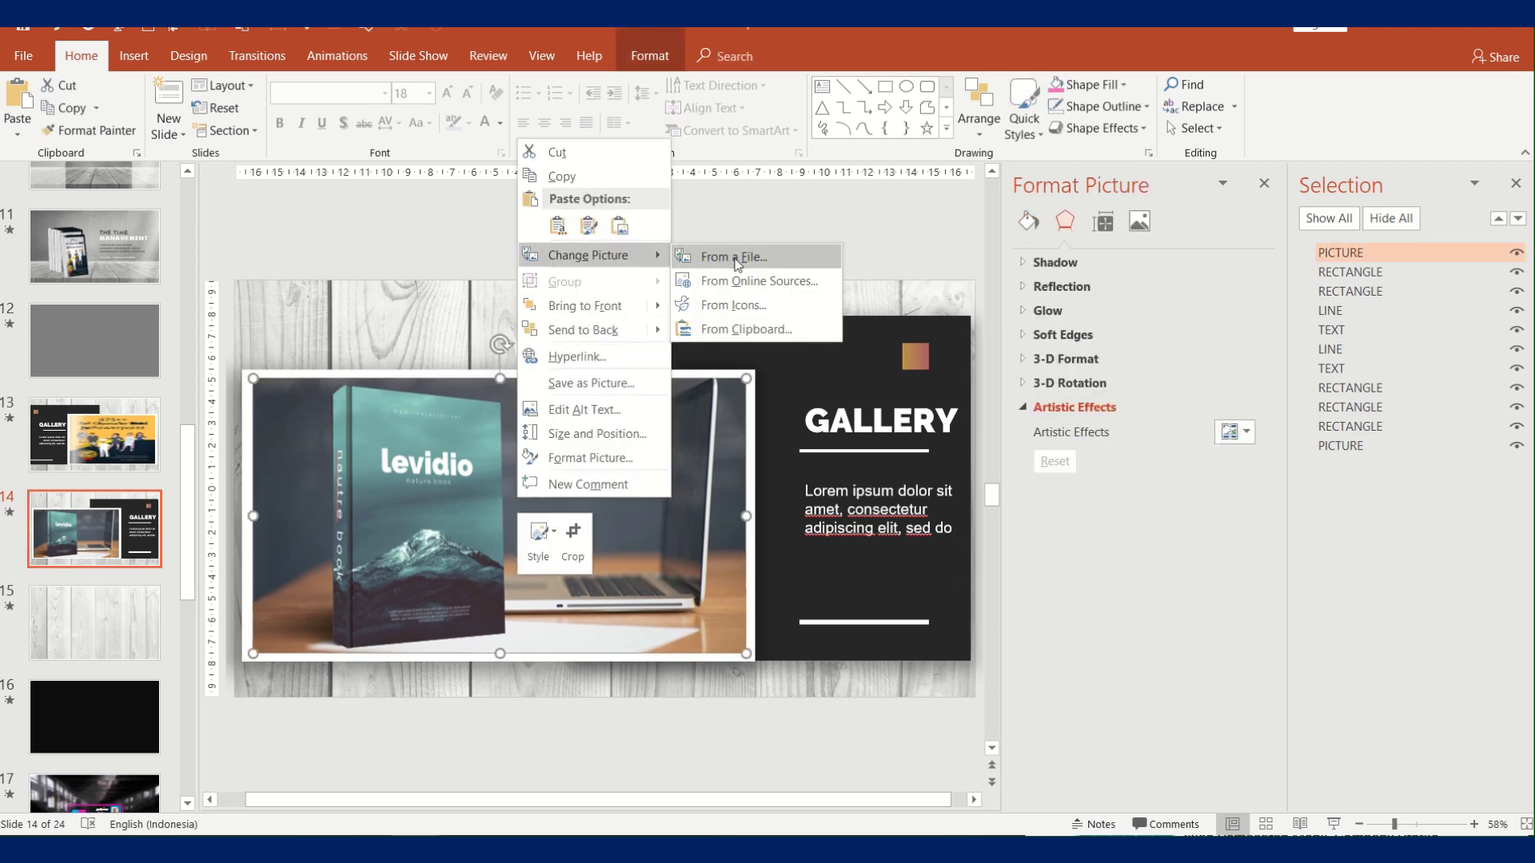
pyautogui.click(734, 257)
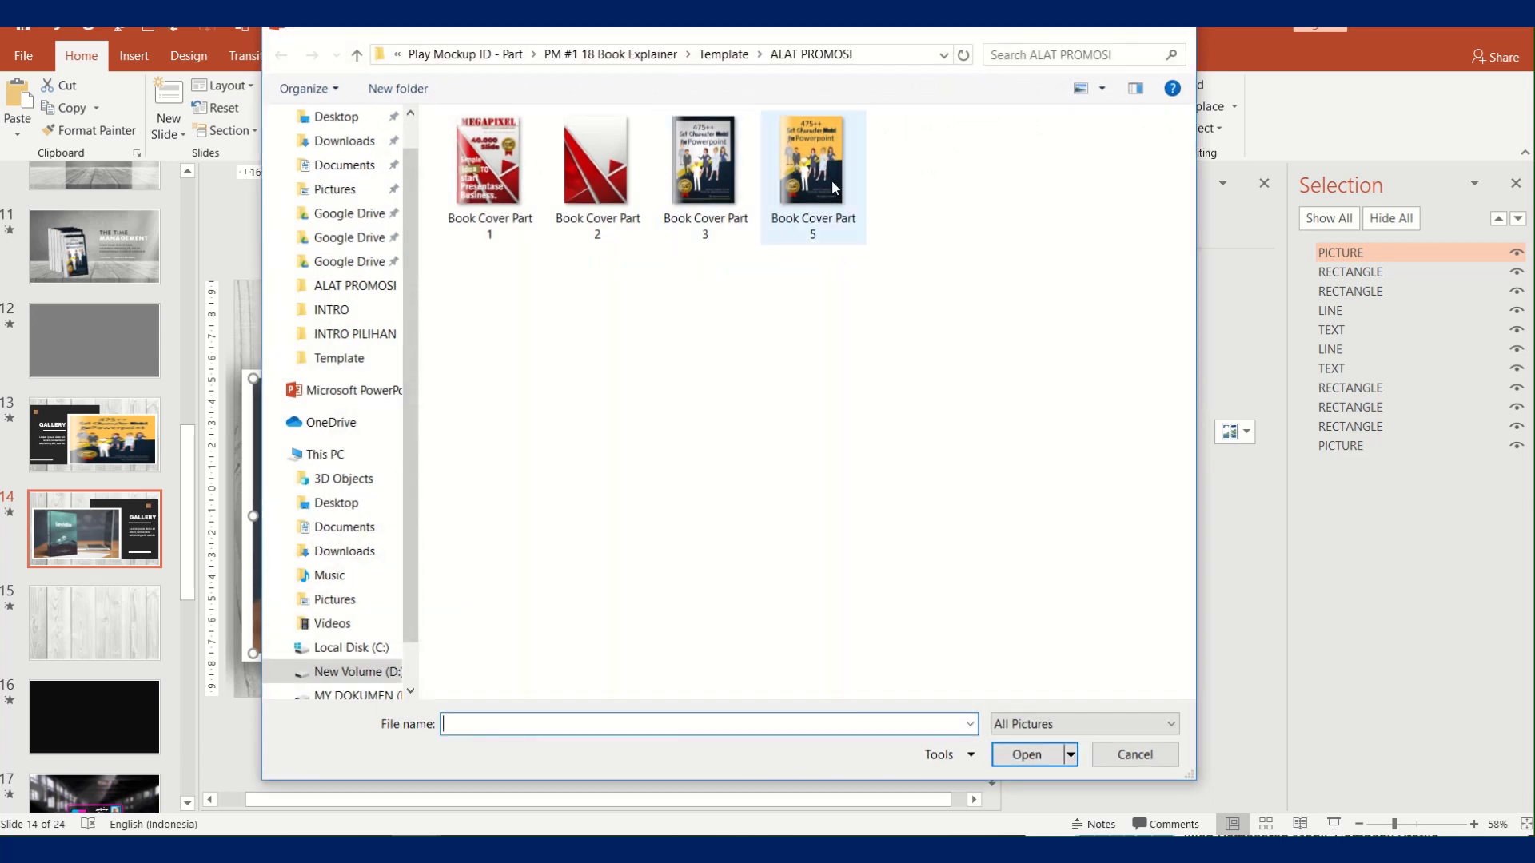
pyautogui.doubleClick(504, 155)
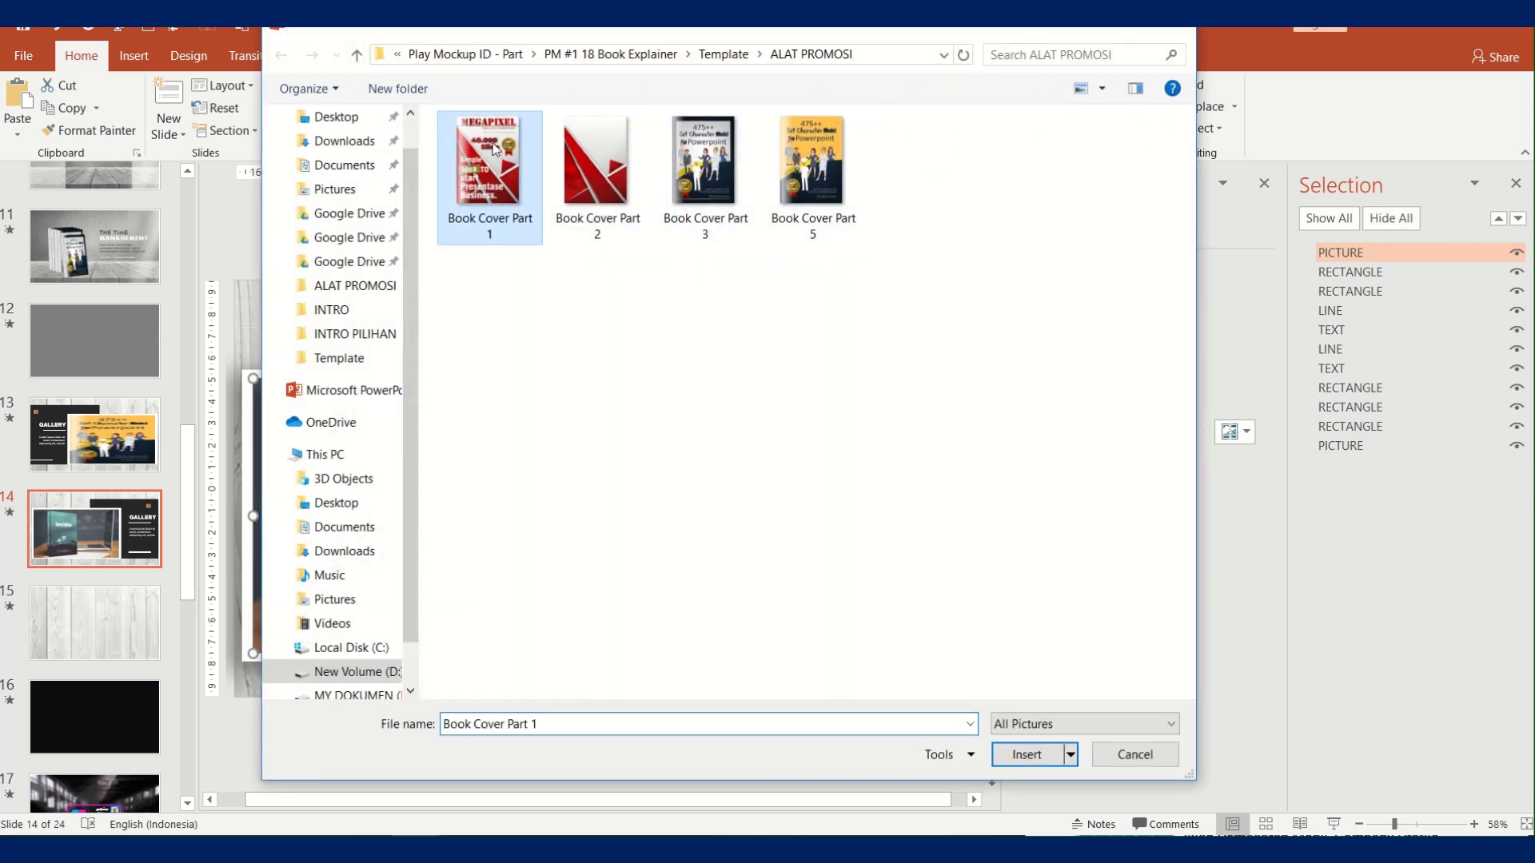
pyautogui.moveTo(596, 515); pyautogui.dragTo(744, 515)
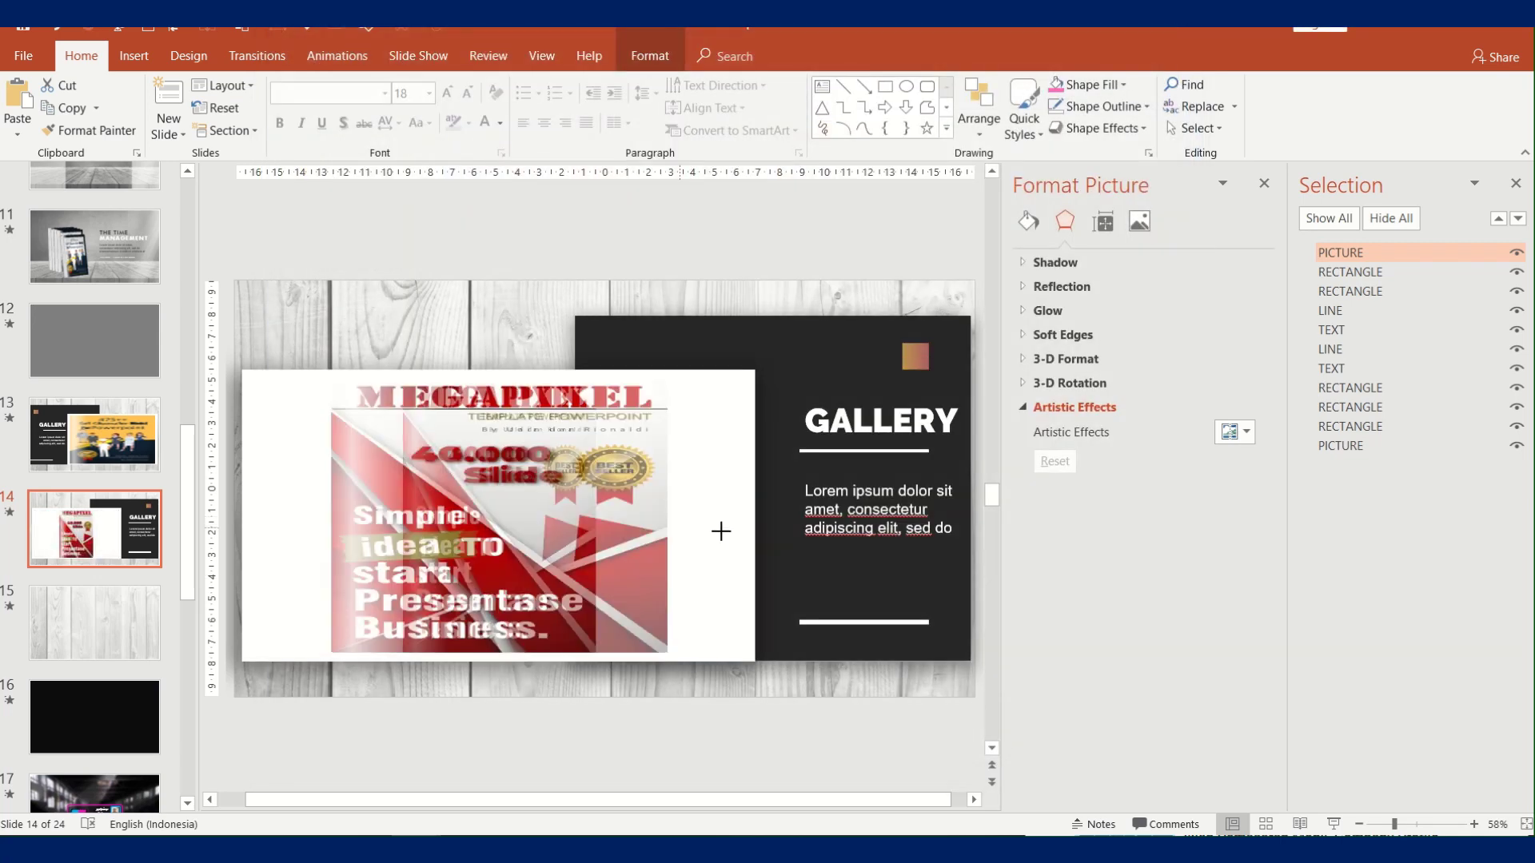
# Preview slide 14's animations and move on to slide 15
pyautogui.click(630, 756)
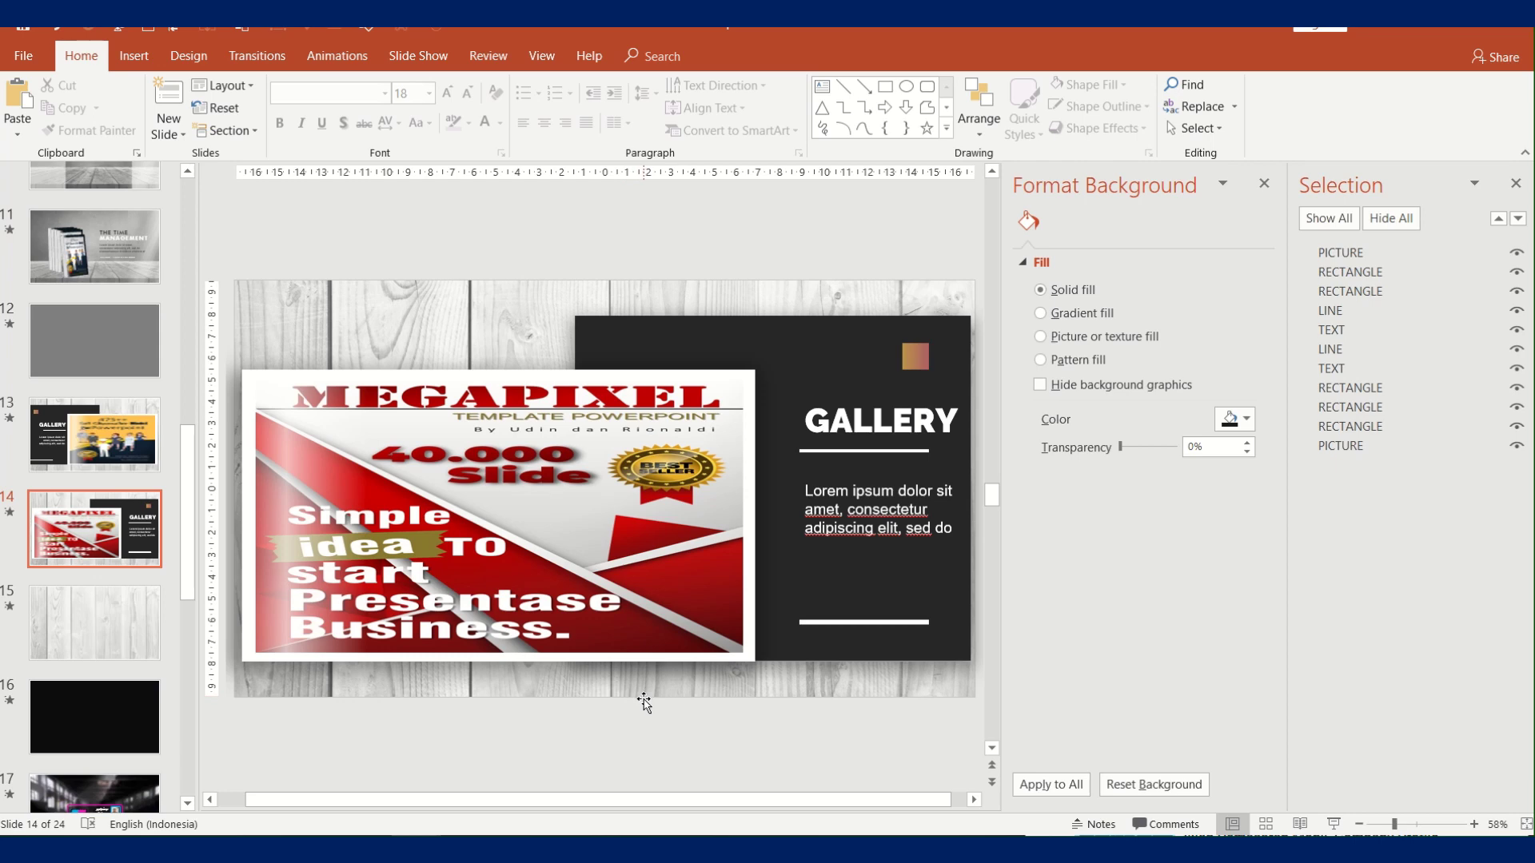
pyautogui.click(10, 516)
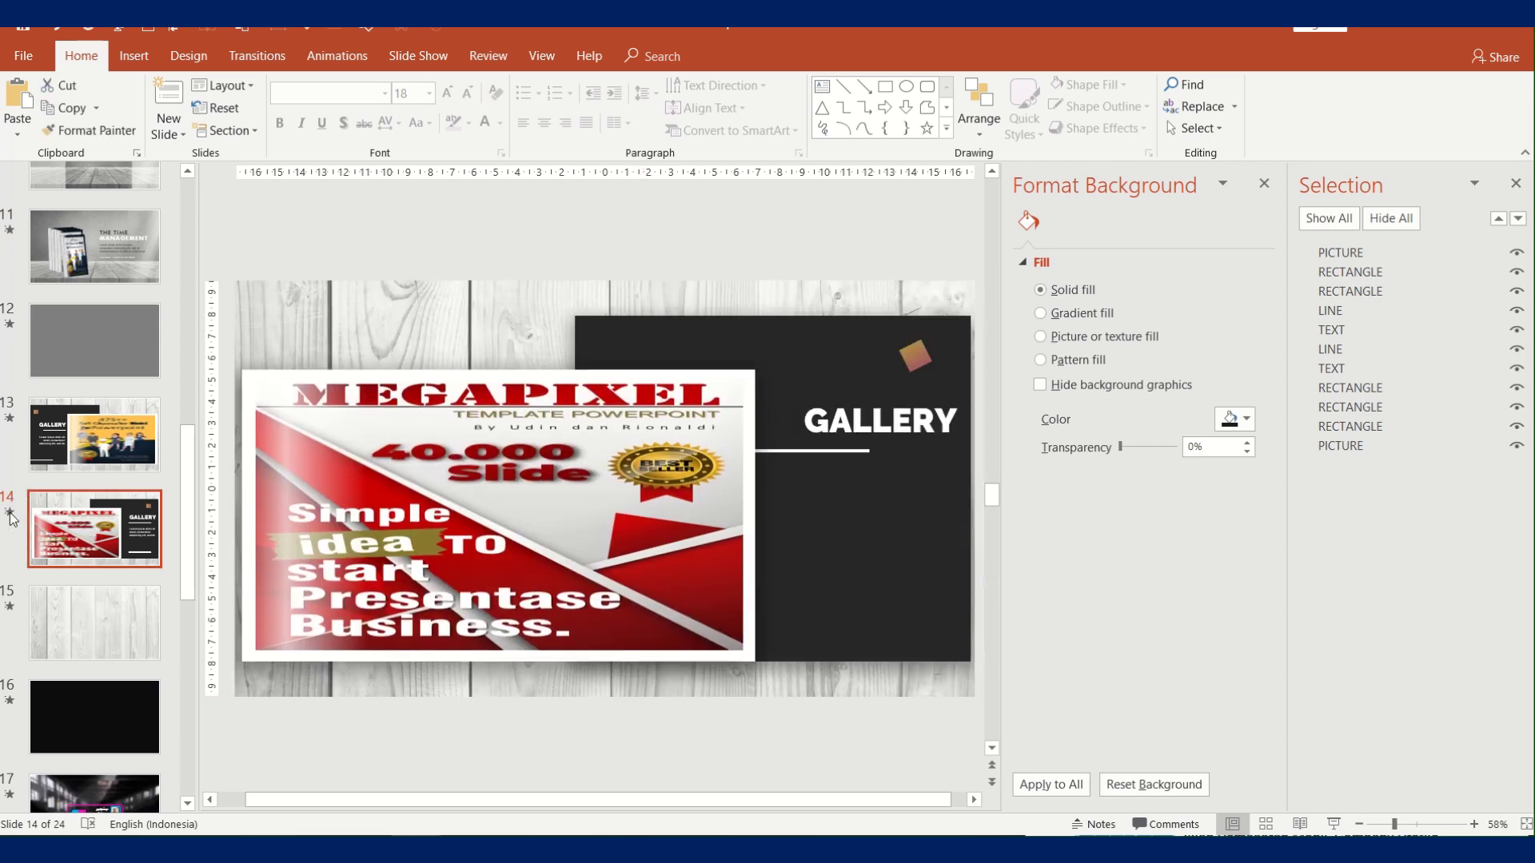
pyautogui.click(11, 605)
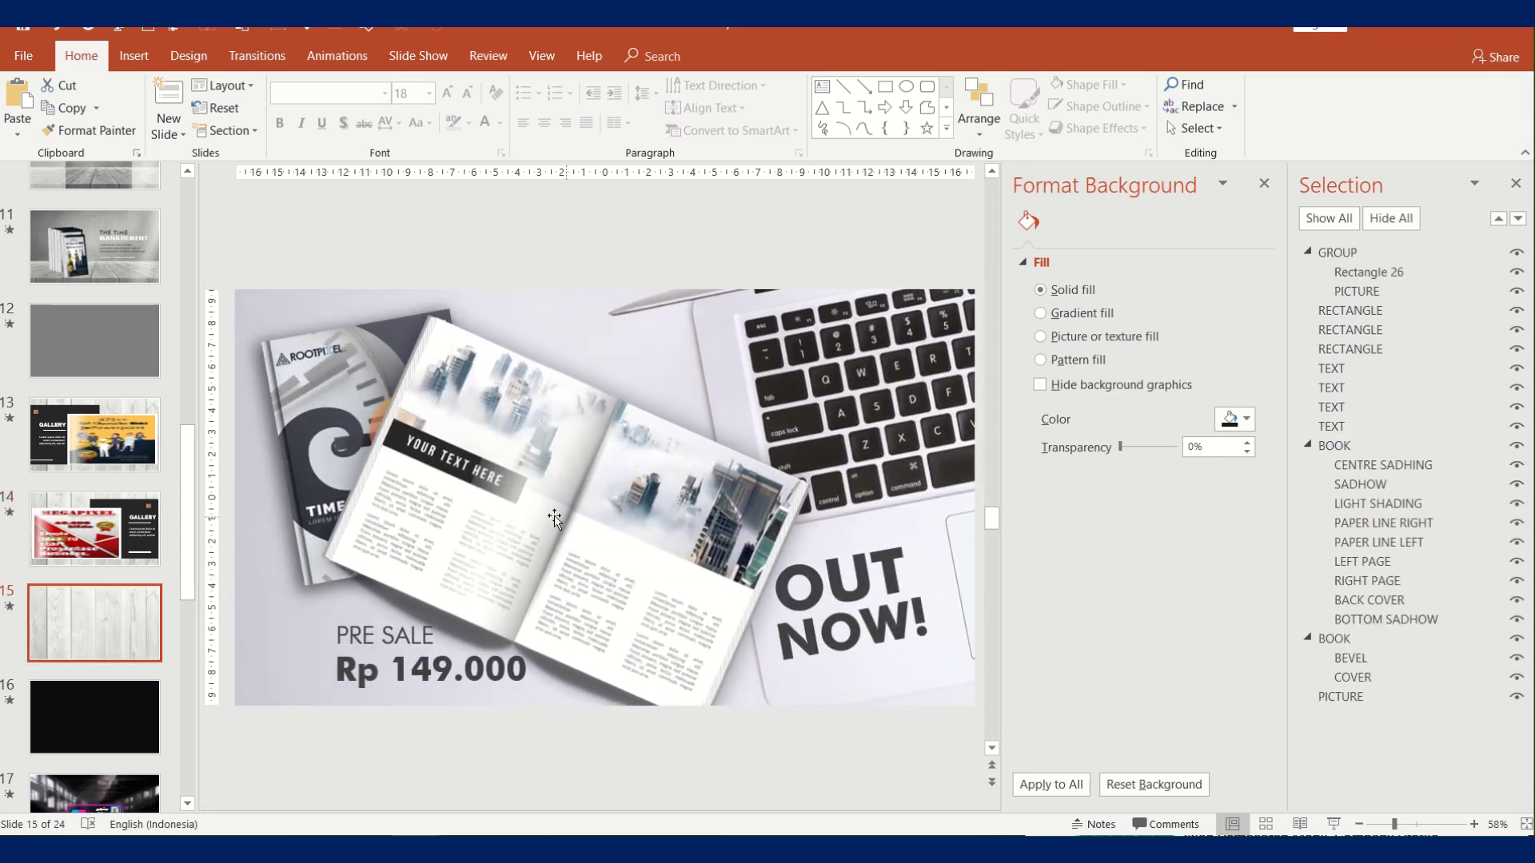
# On slide 15, hide the GROUP layer and the three RECTANGLE layers
pyautogui.click(857, 370)
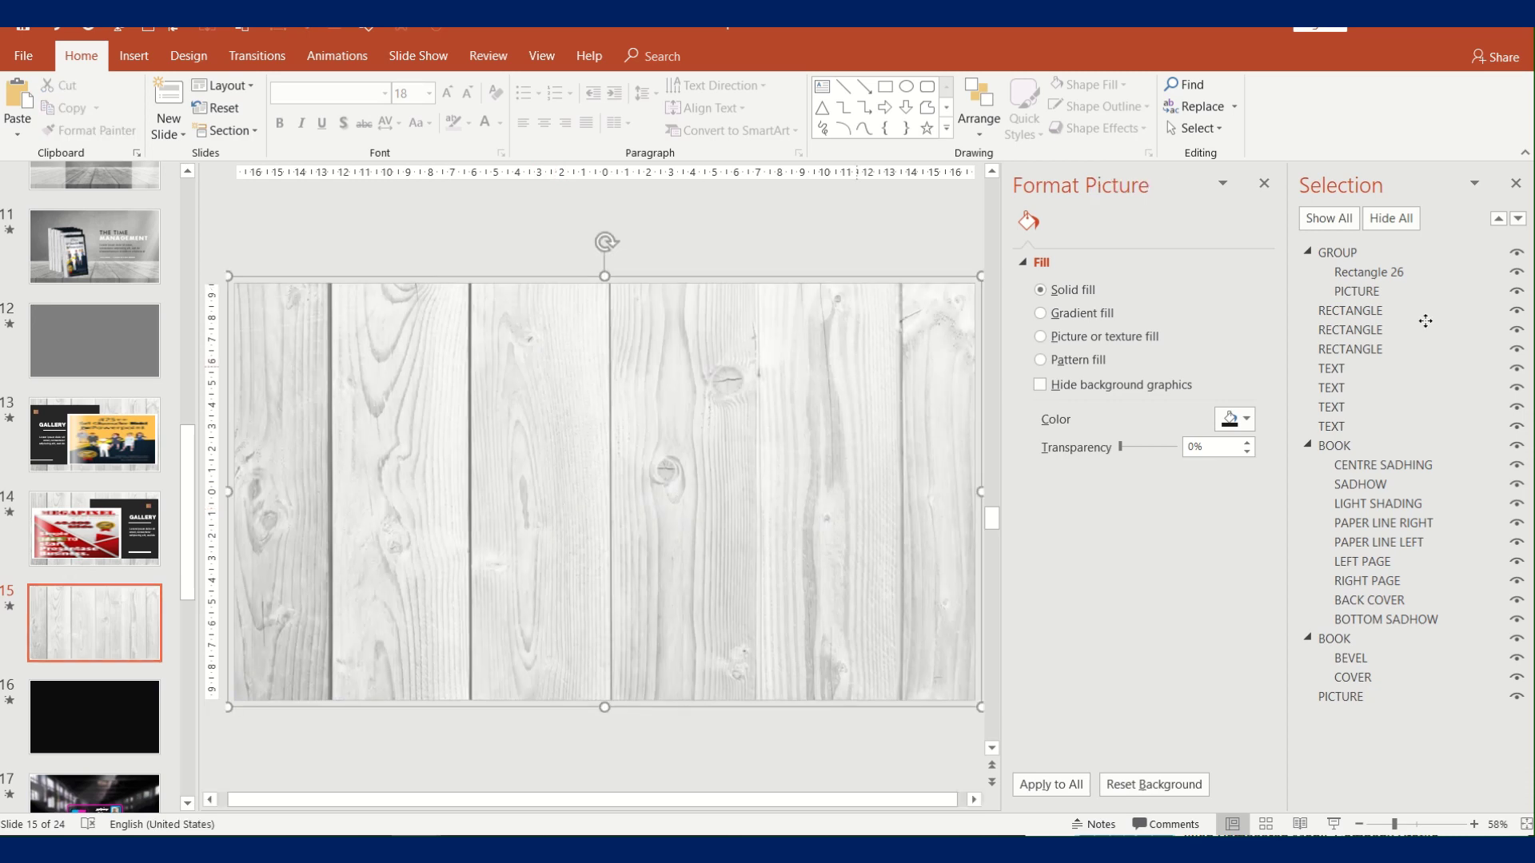
pyautogui.click(1518, 255)
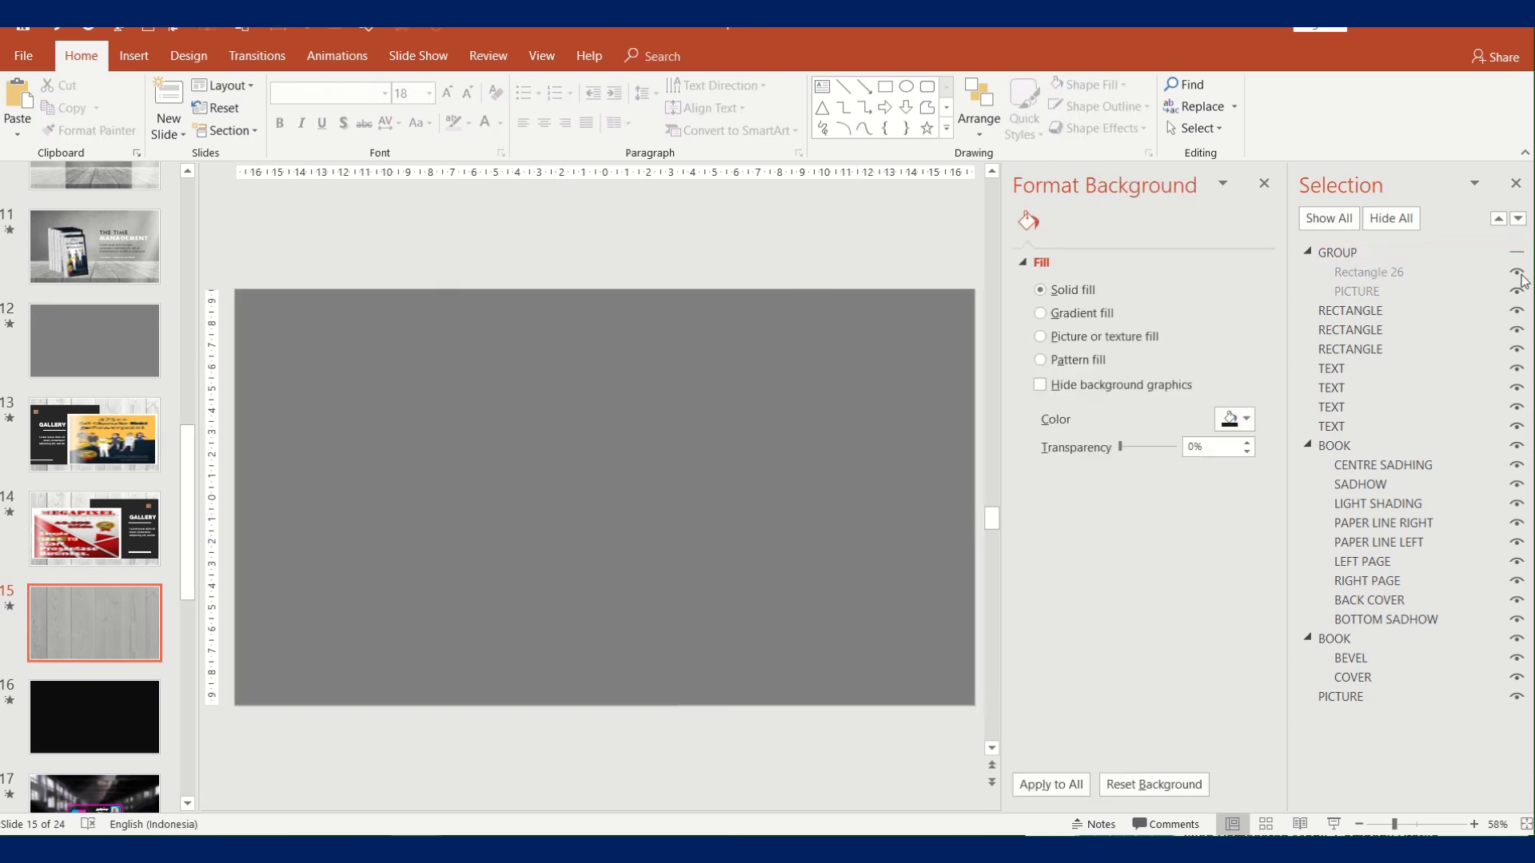
pyautogui.click(1518, 311)
pyautogui.click(1518, 330)
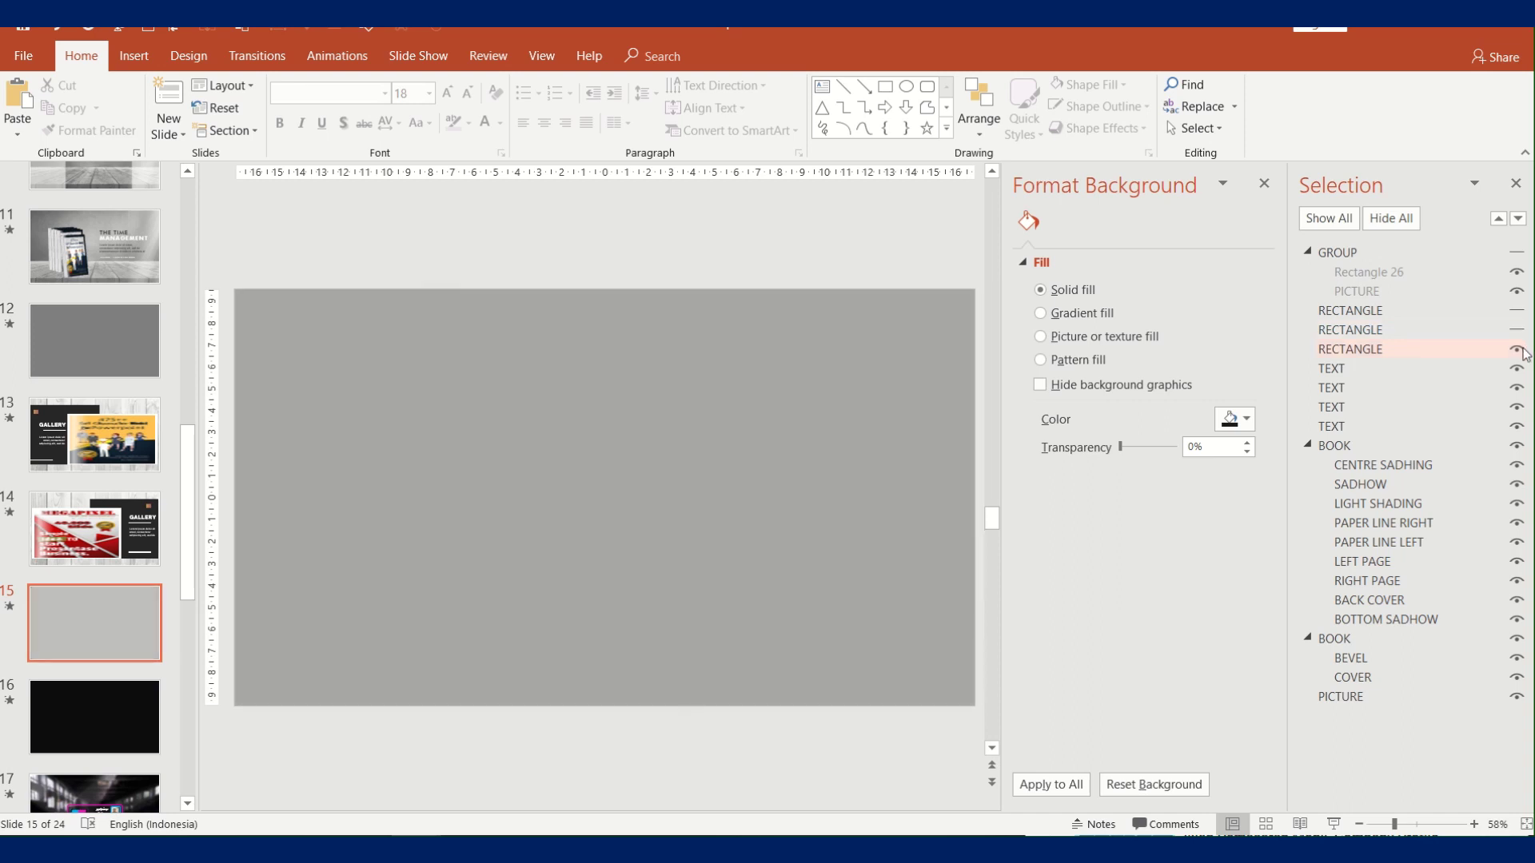
pyautogui.click(1518, 349)
# Fill the BOOK group's COVER with the Book Cover Part 5 picture
pyautogui.click(359, 370)
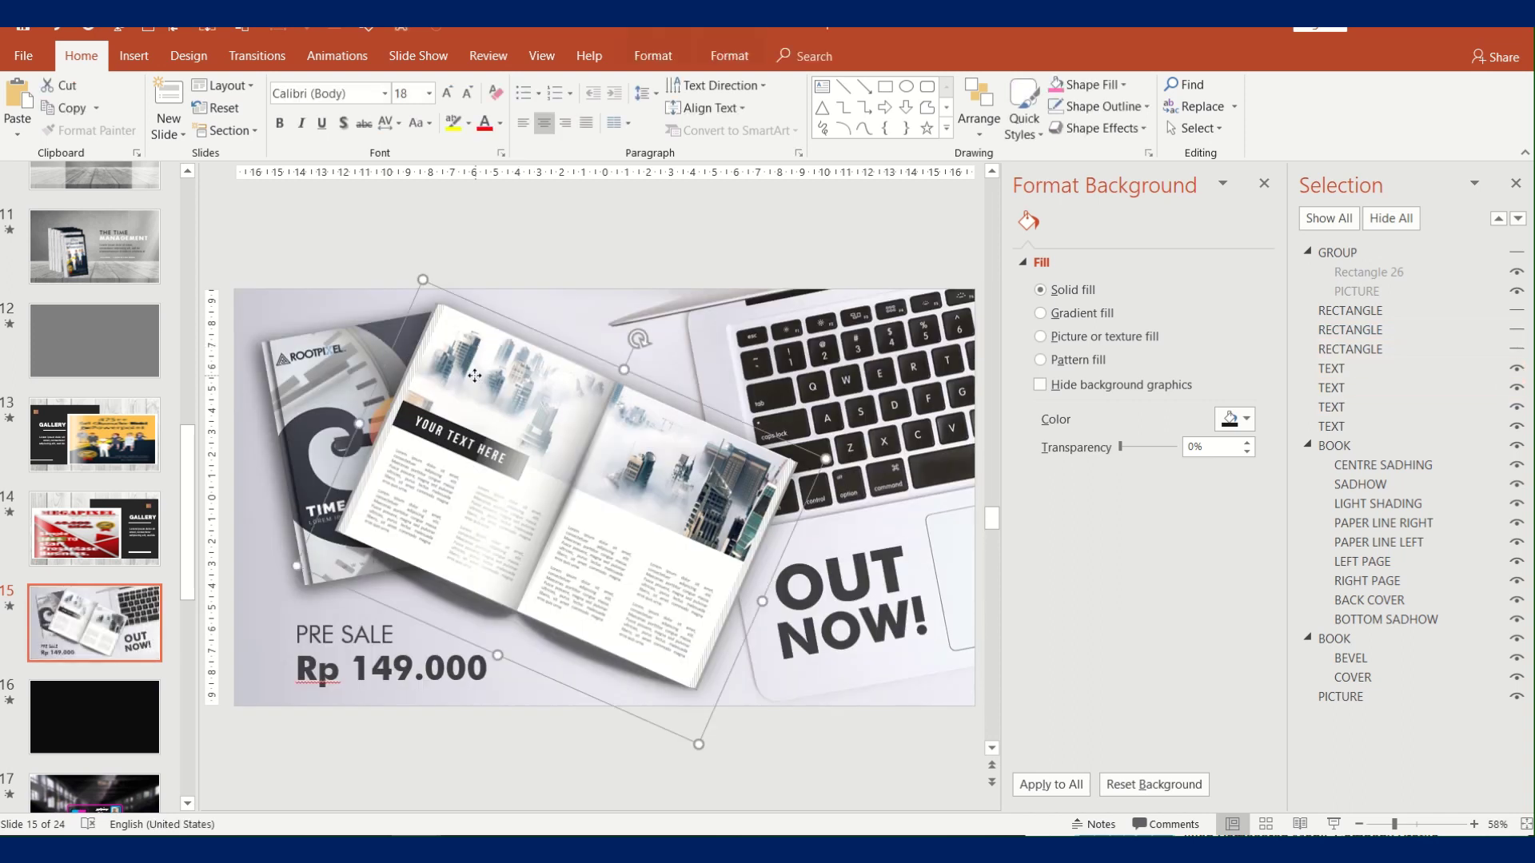
pyautogui.click(318, 378)
pyautogui.click(314, 381)
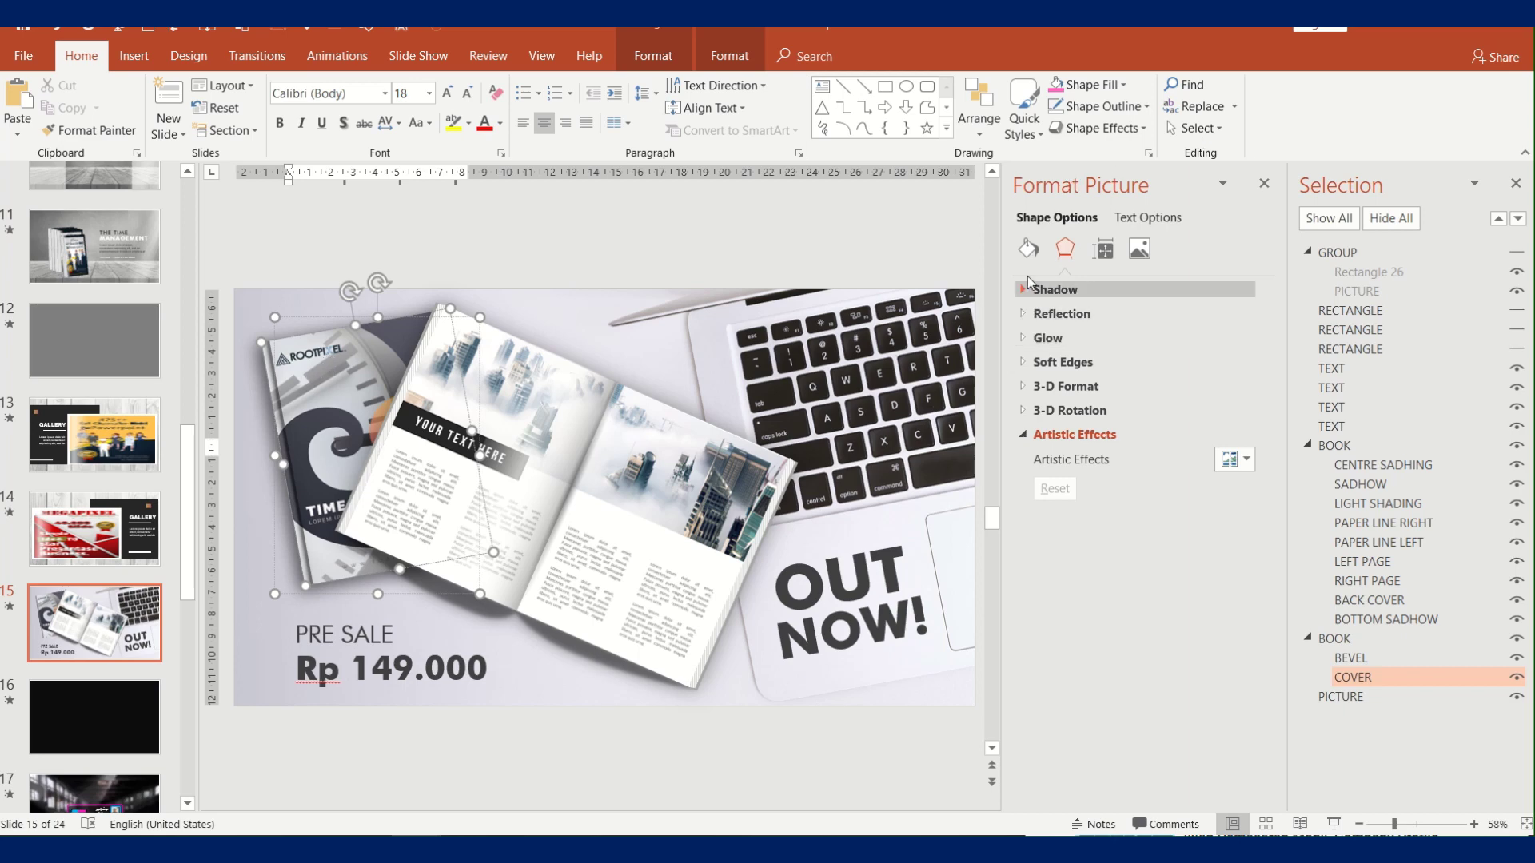
pyautogui.click(1030, 249)
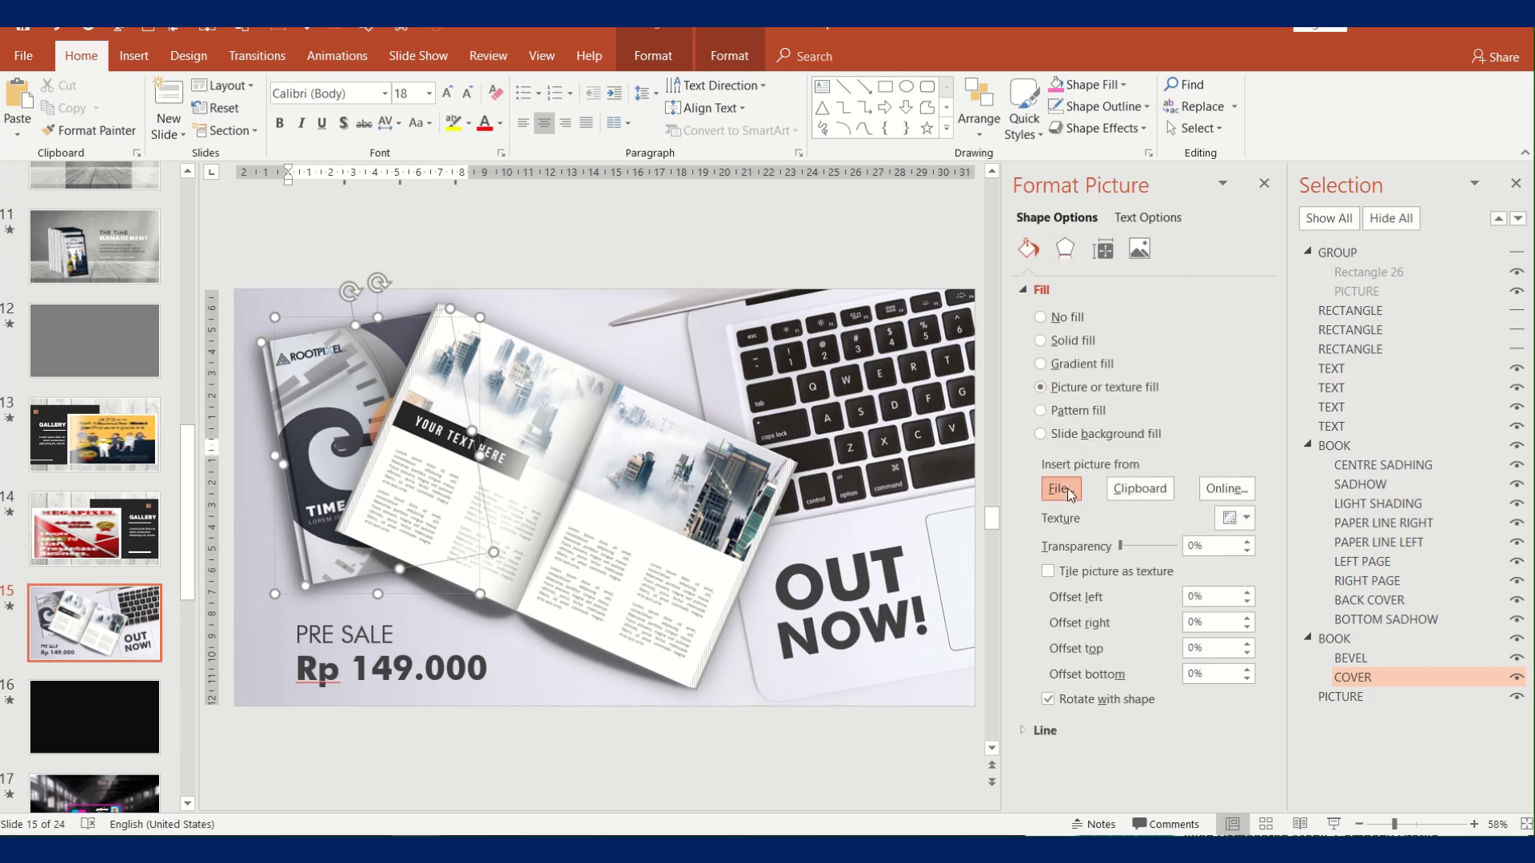
pyautogui.click(1067, 488)
pyautogui.click(802, 178)
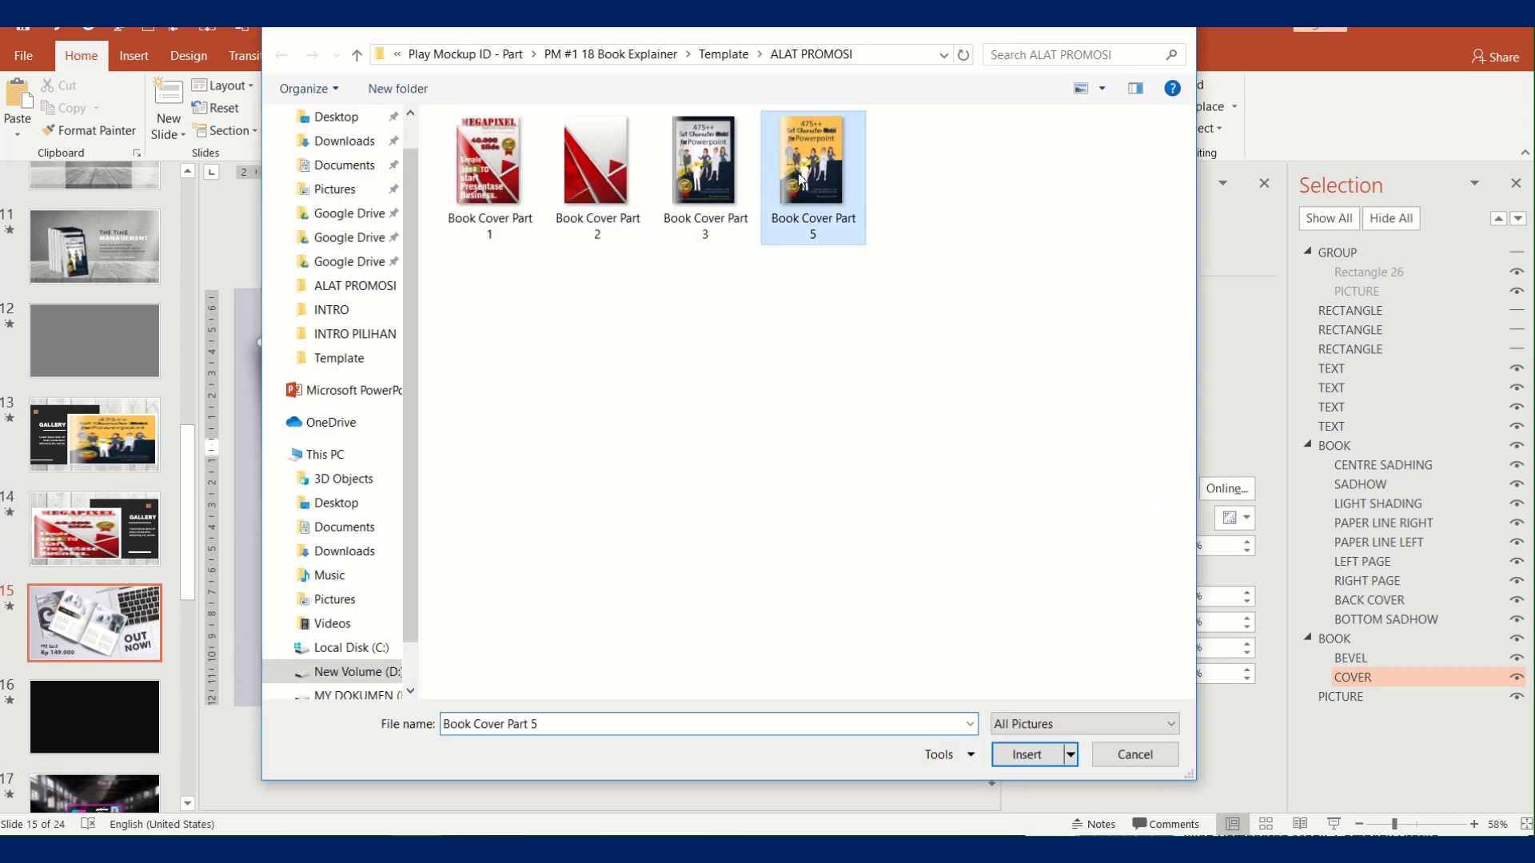
pyautogui.doubleClick(800, 178)
# Preview slide 15's animations and make all its objects visible again
pyautogui.click(670, 209)
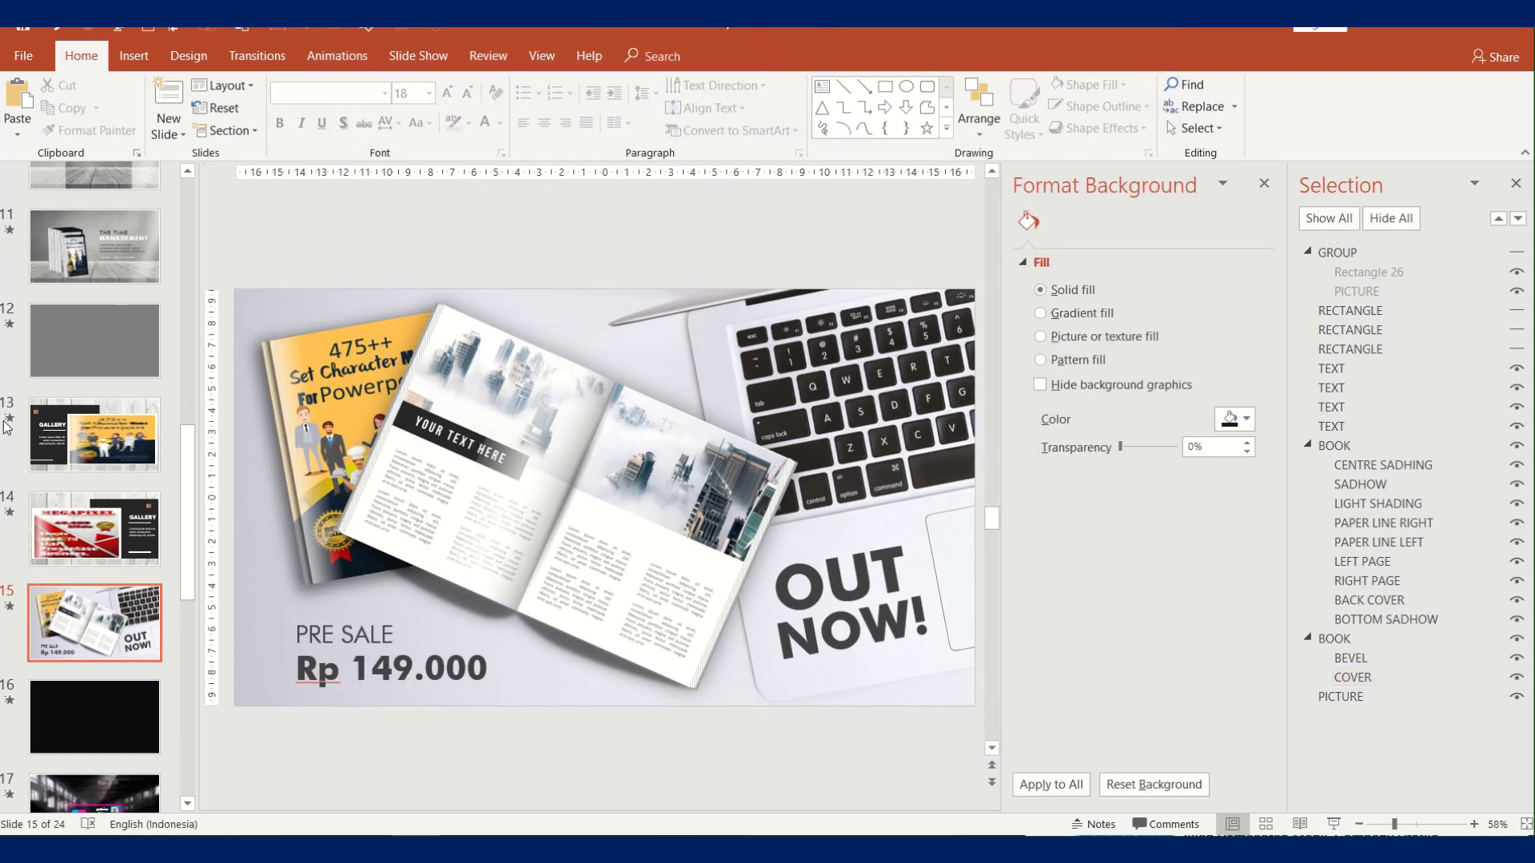
pyautogui.click(11, 607)
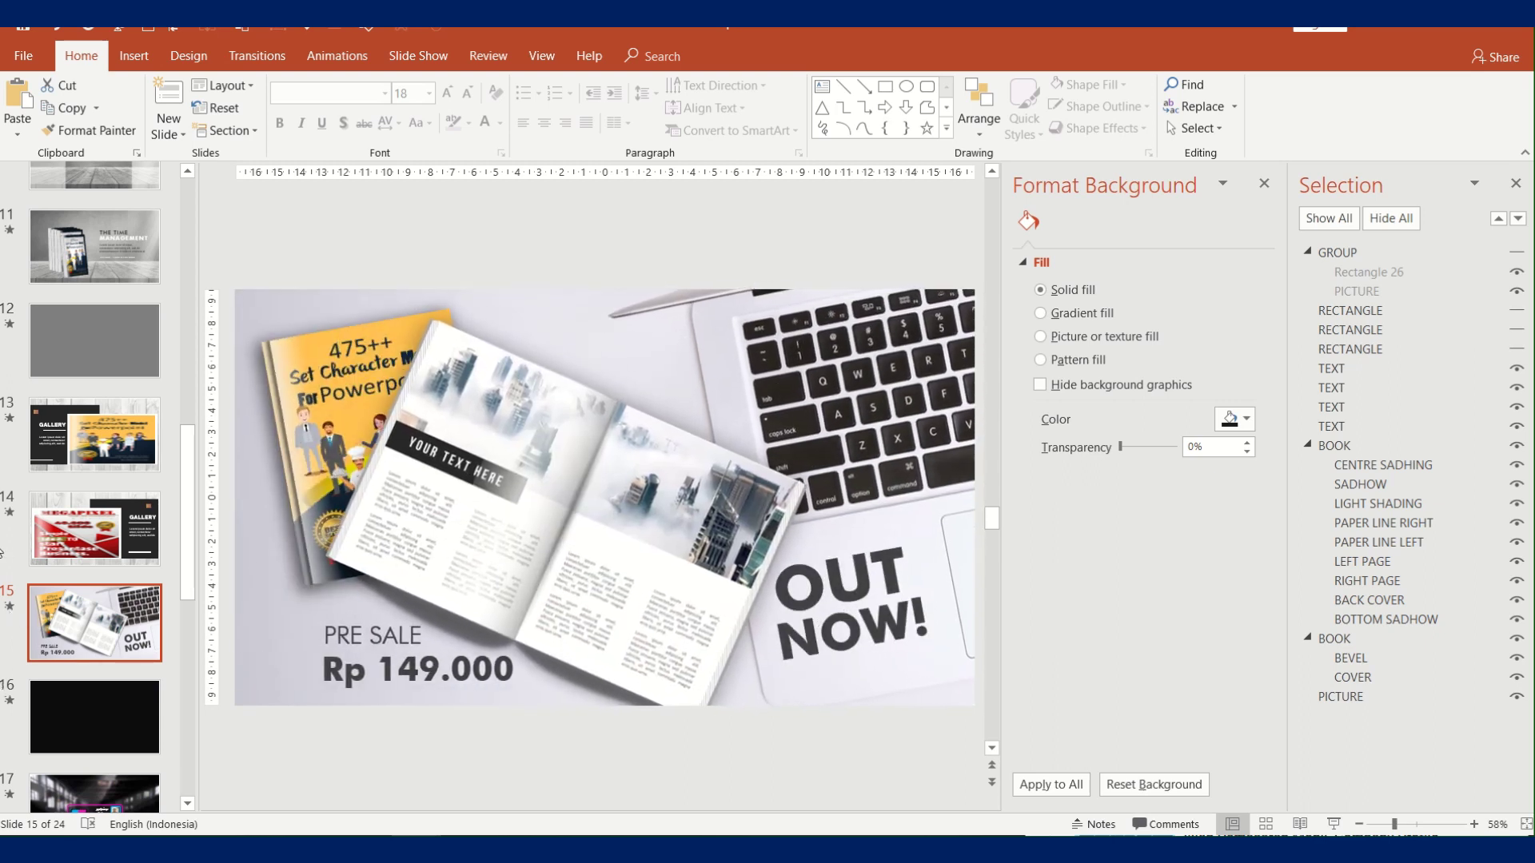
pyautogui.click(1341, 227)
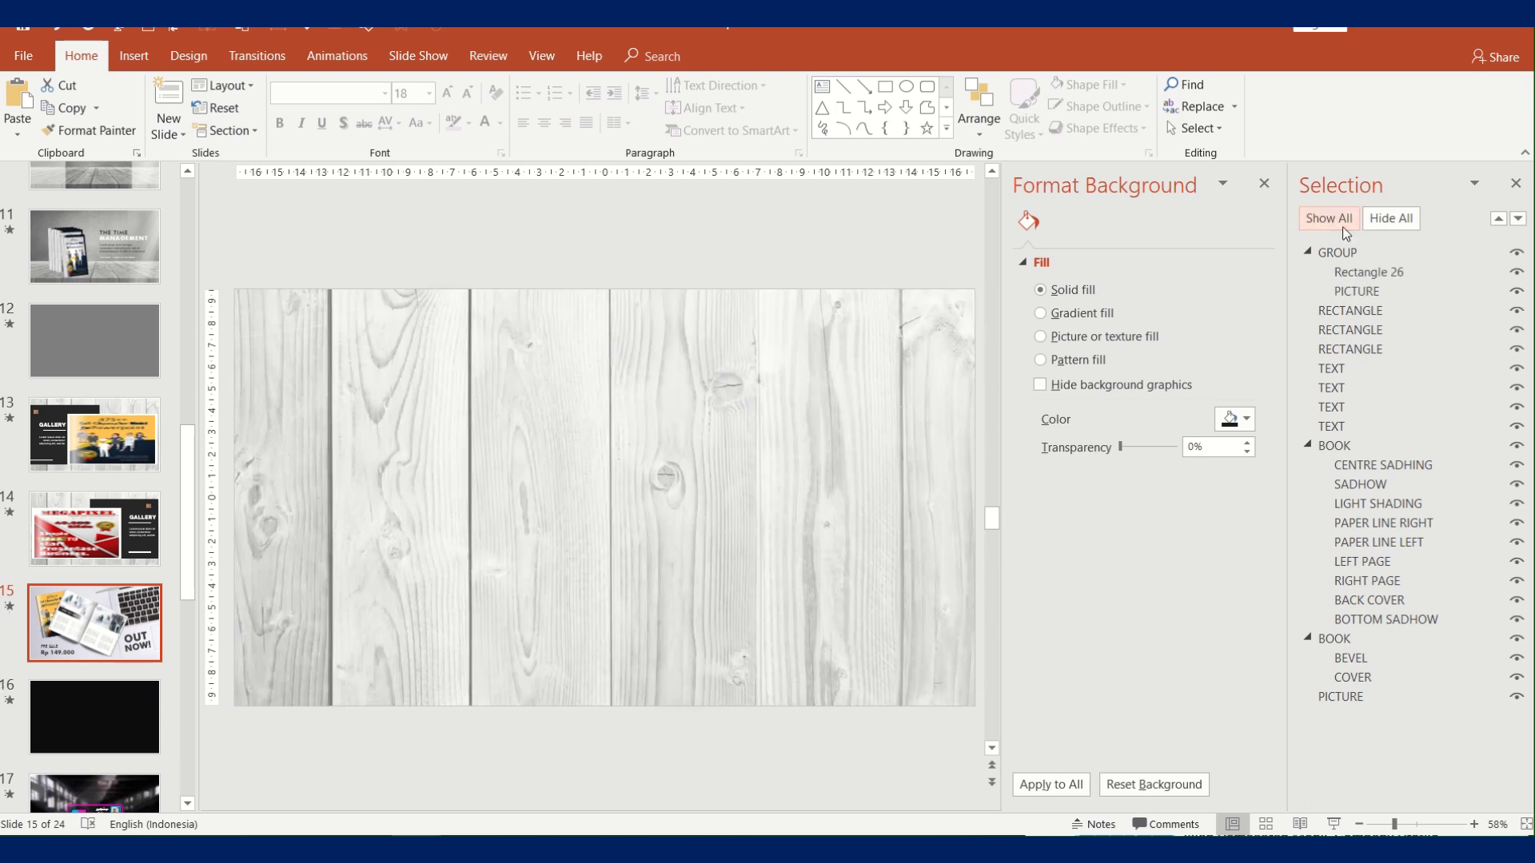
# On slide 16, hide the black rectangle covering the slide
pyautogui.click(95, 749)
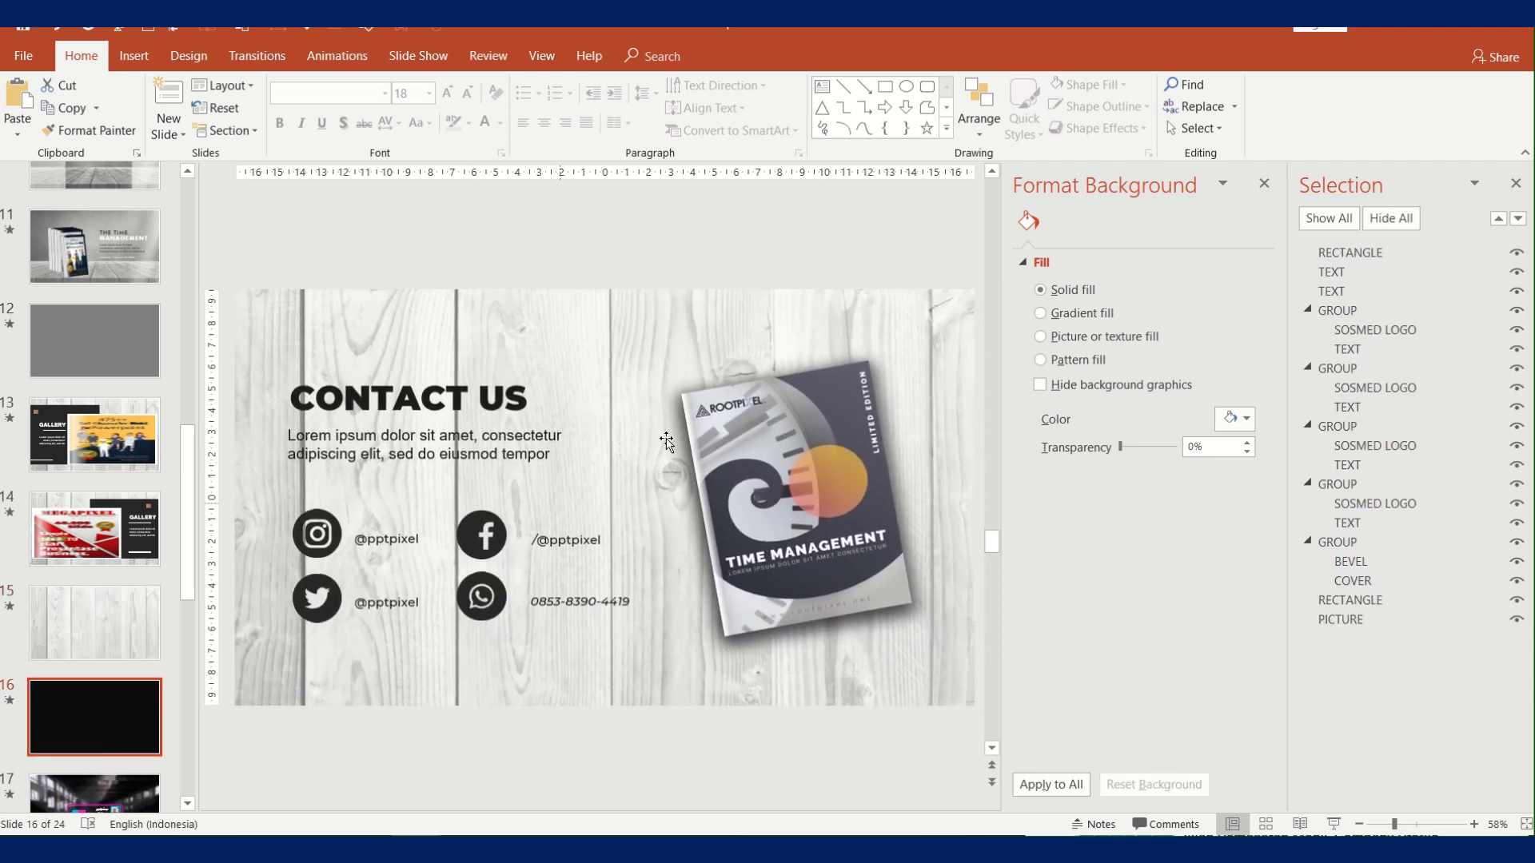
pyautogui.click(853, 476)
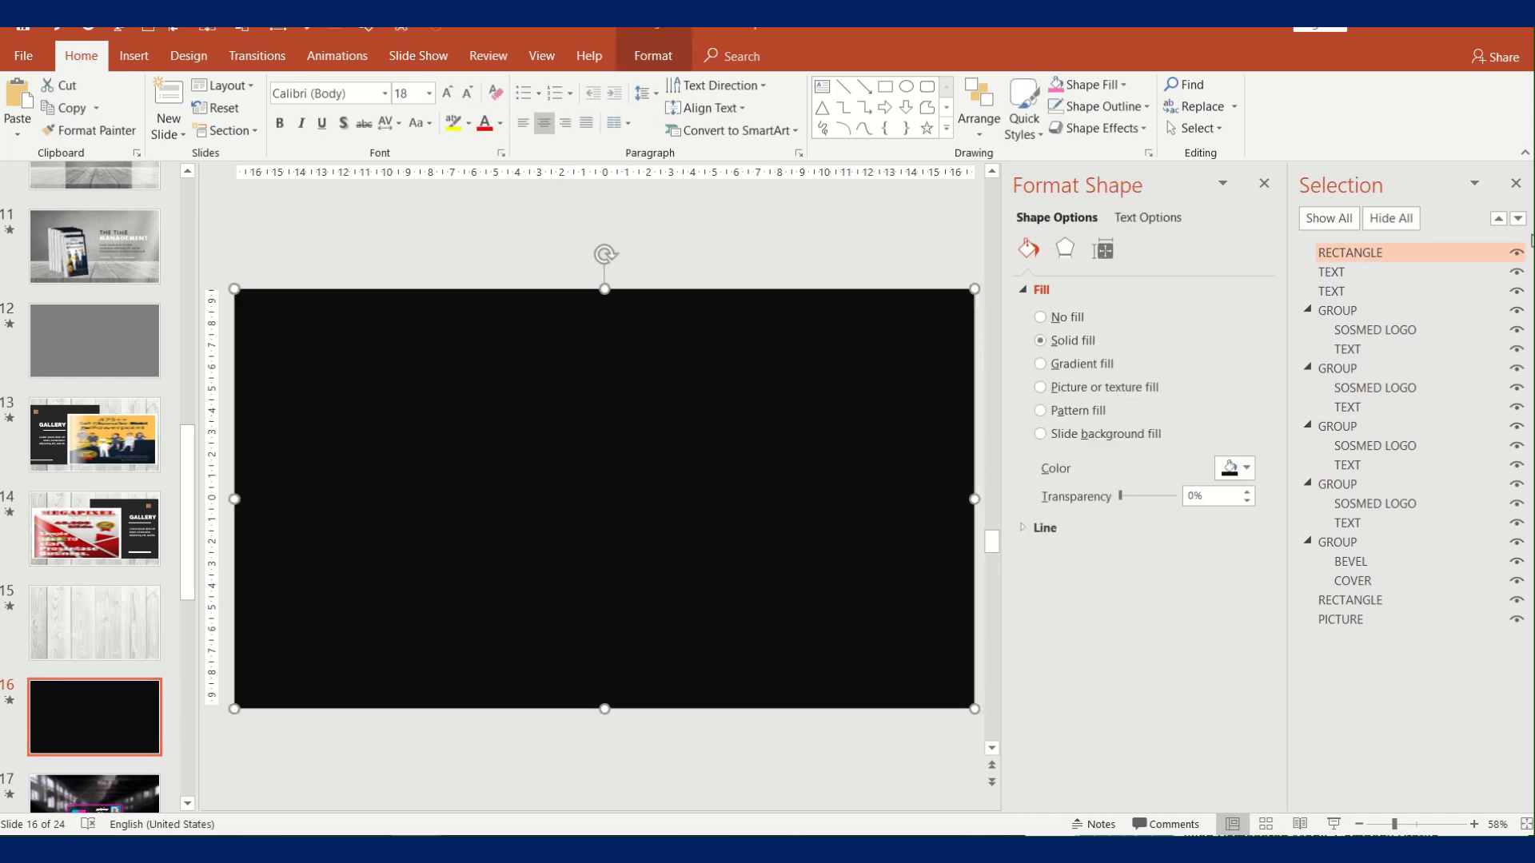
pyautogui.click(1519, 254)
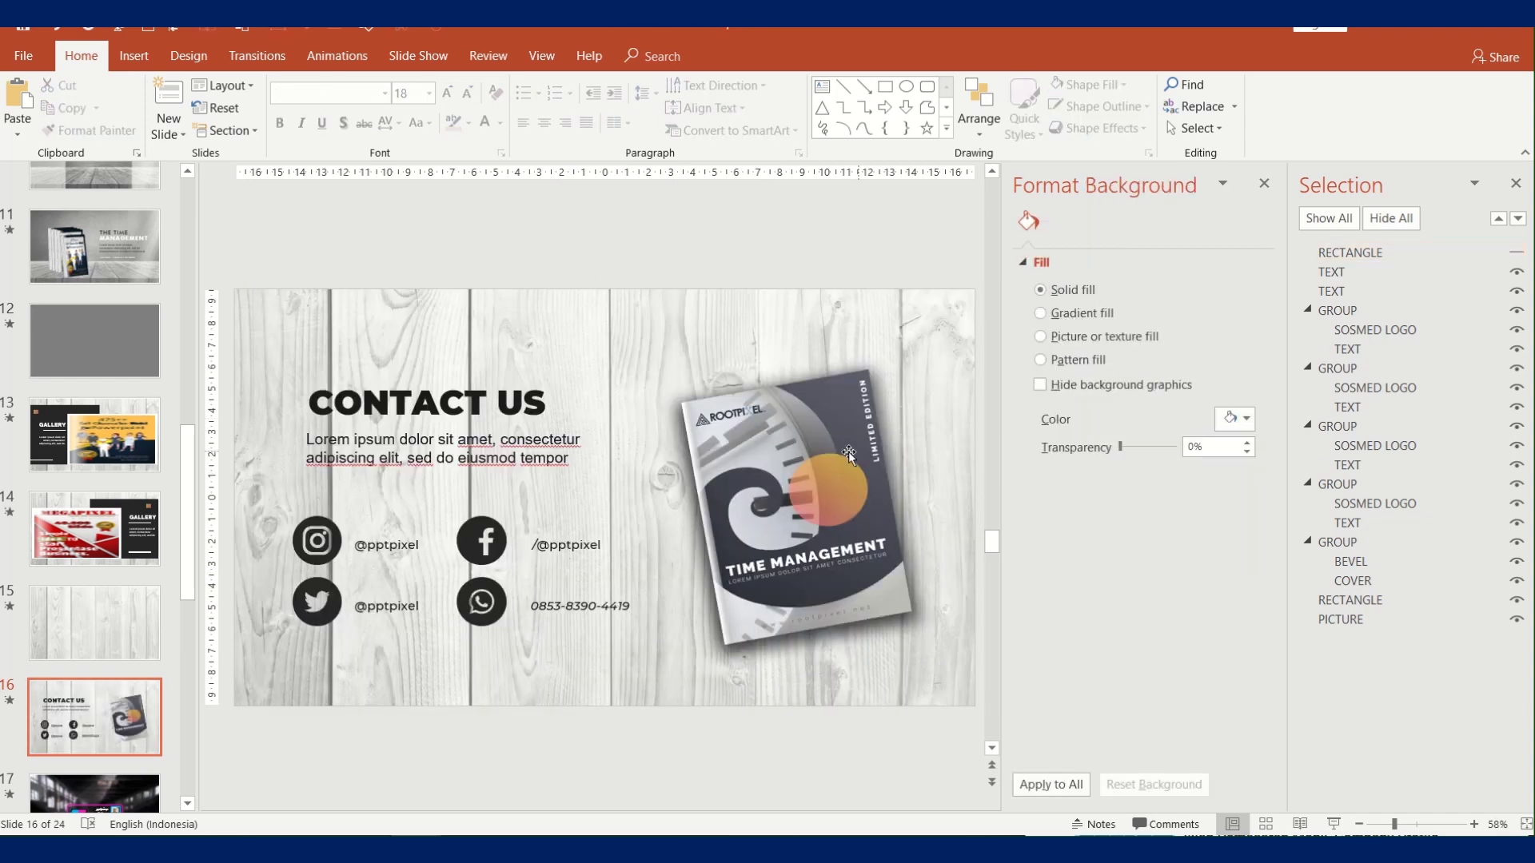
# Fill the book's cover with the Book Cover Part 3 picture
pyautogui.click(797, 453)
pyautogui.click(797, 453)
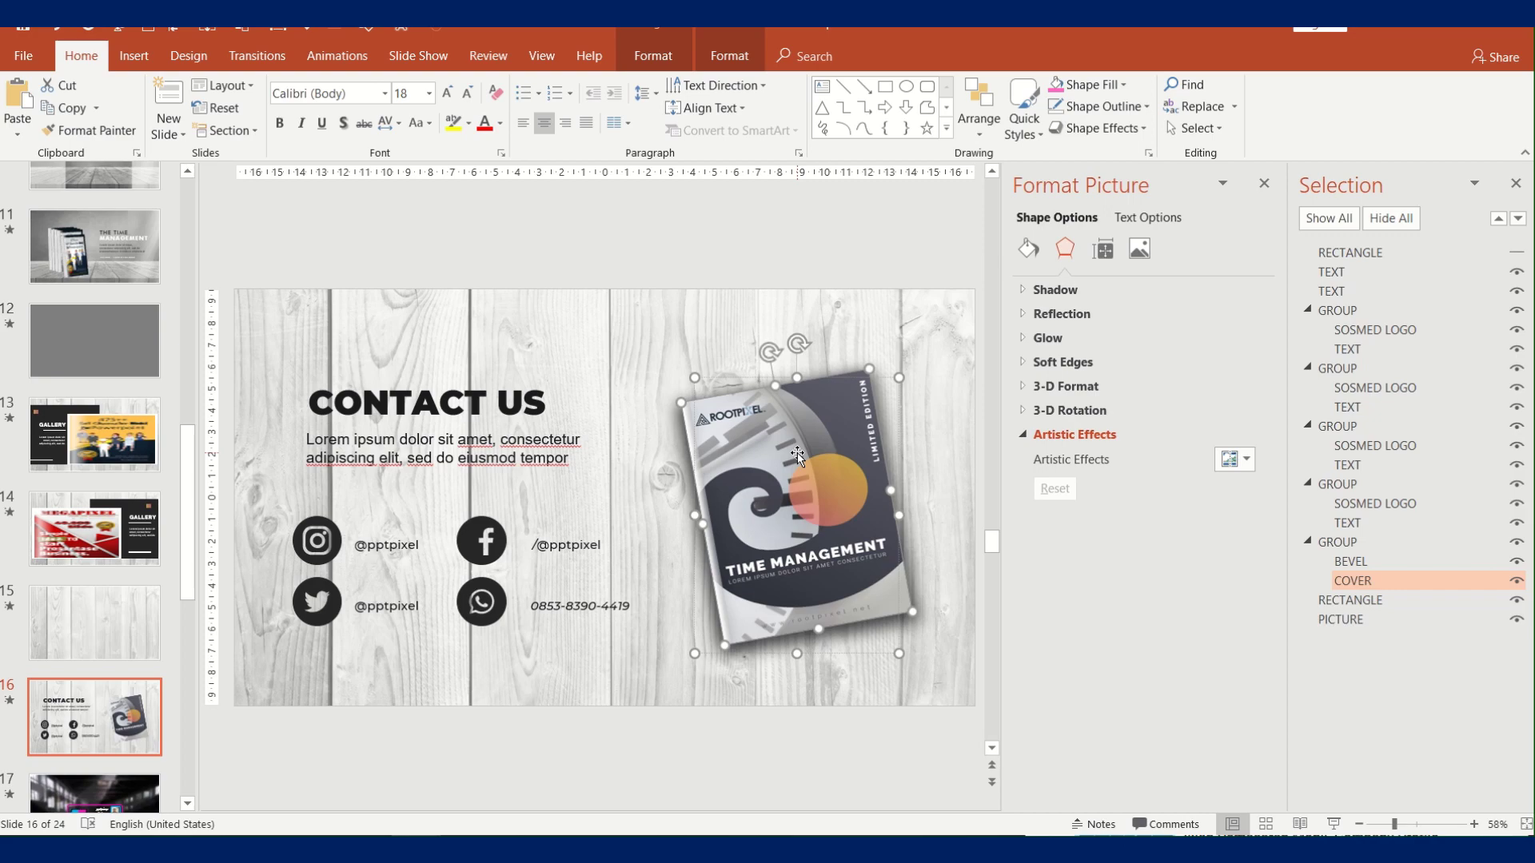
pyautogui.click(1029, 249)
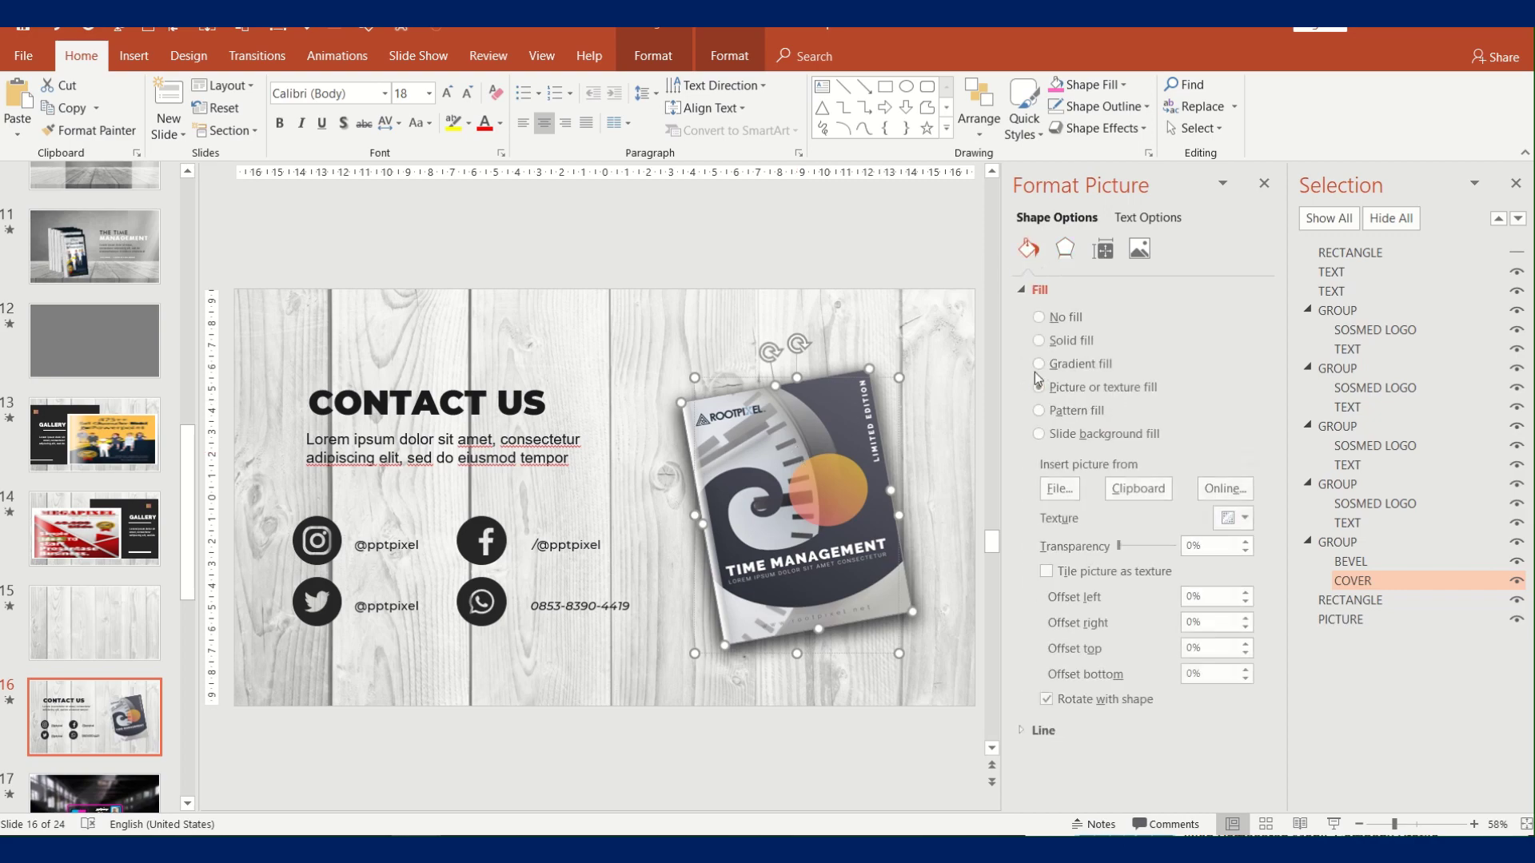
pyautogui.click(1065, 494)
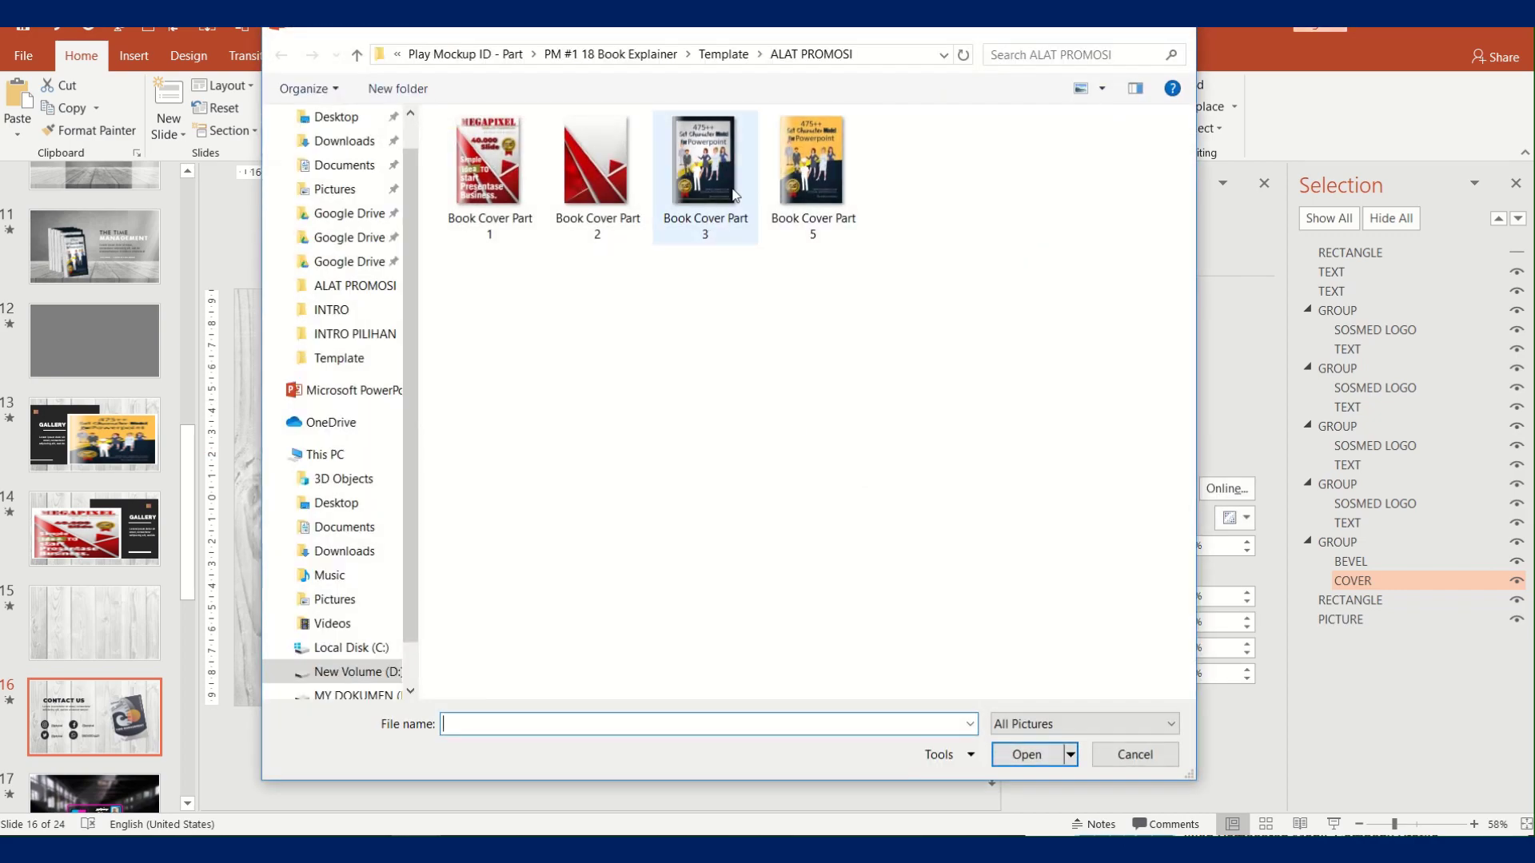
pyautogui.doubleClick(736, 236)
# Make all slide 16 objects visible again and move to slide 17
pyautogui.click(784, 234)
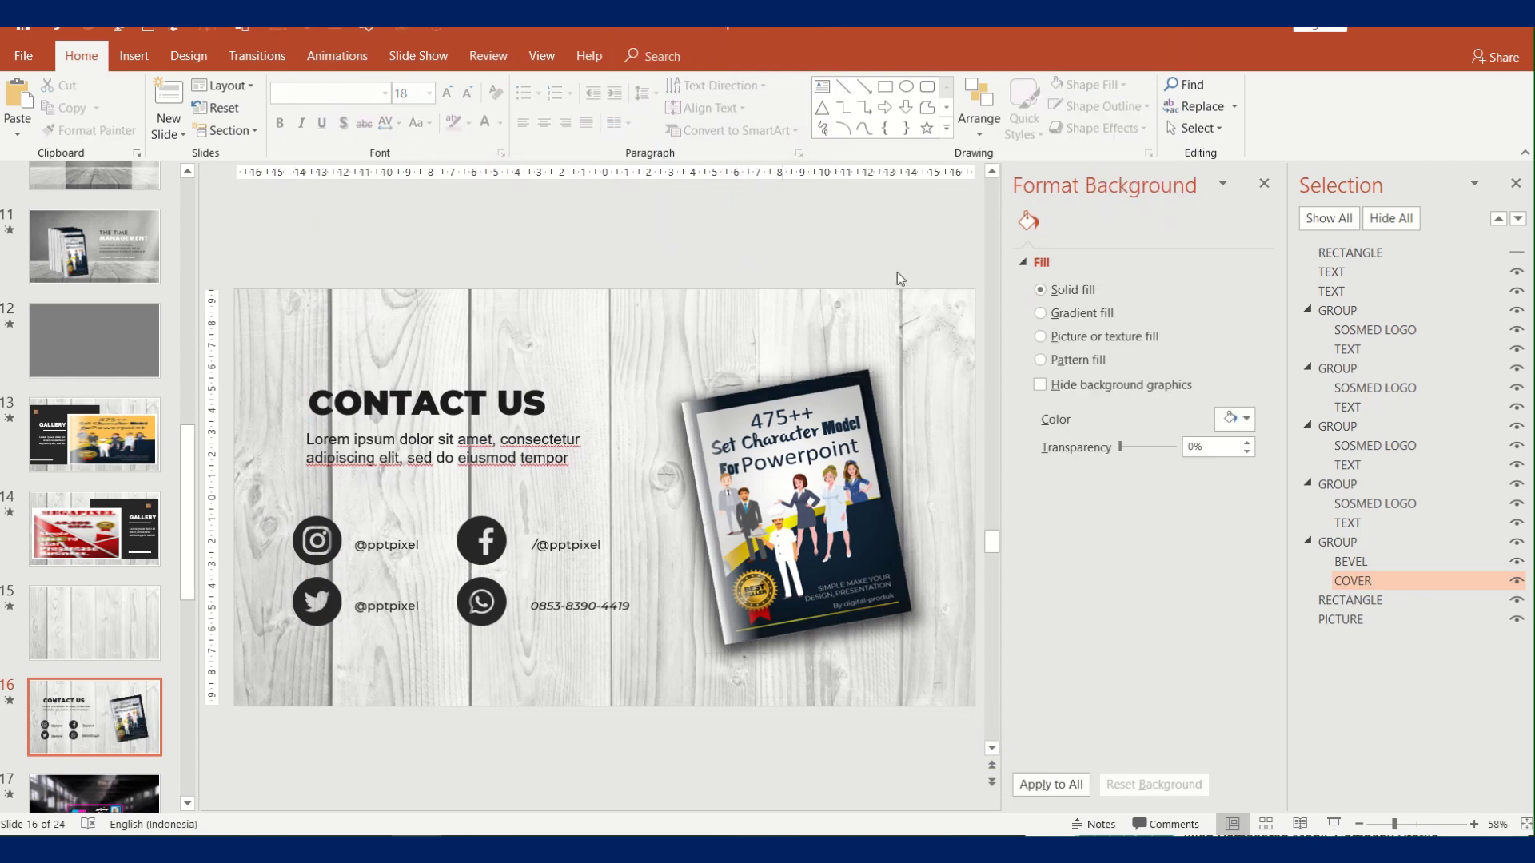
pyautogui.click(1324, 217)
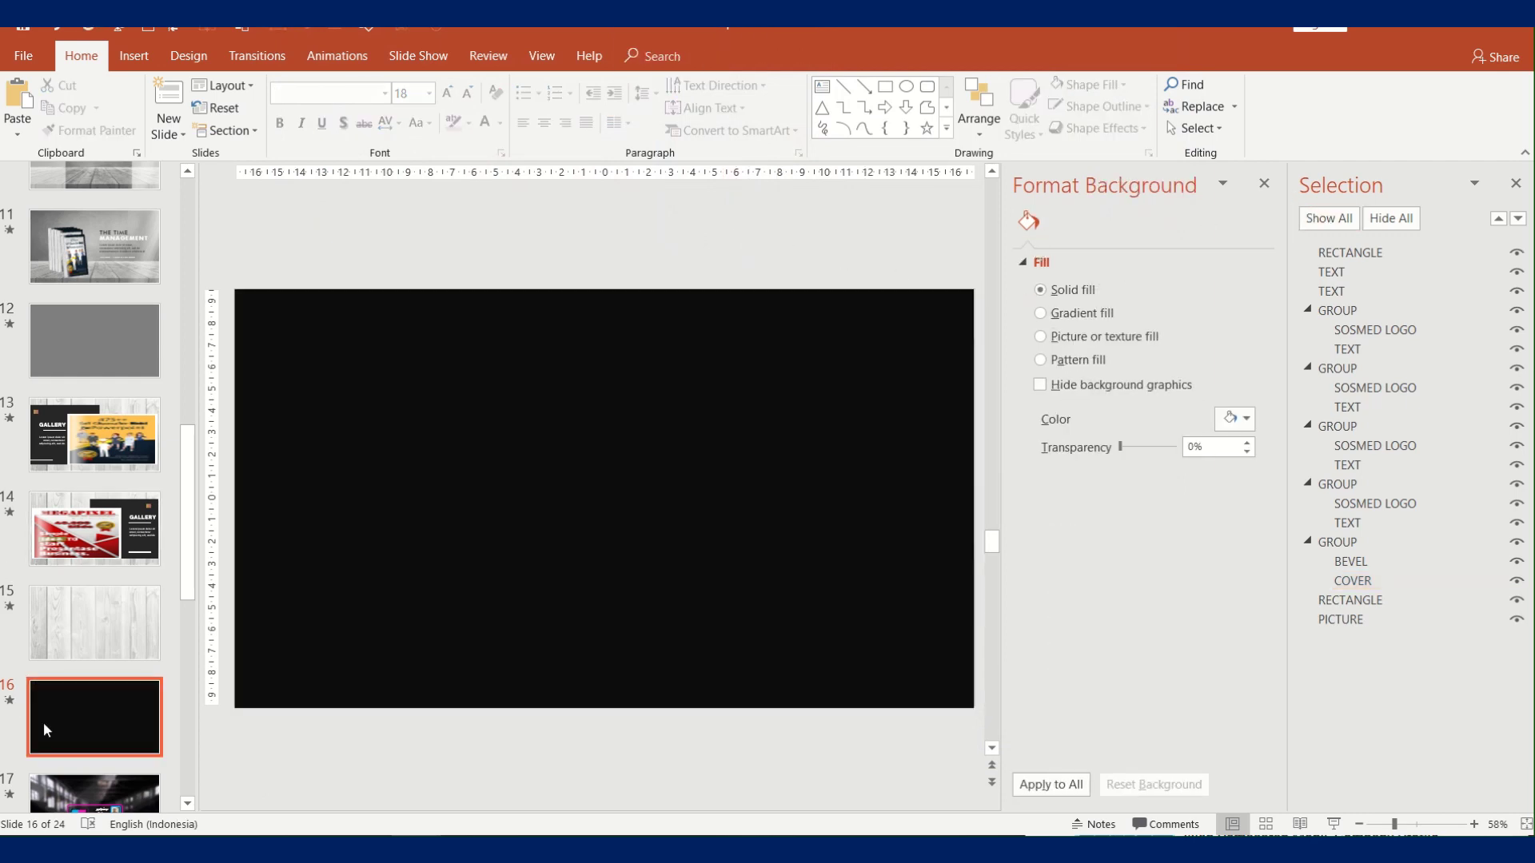
pyautogui.scroll(-3, 31, 529)
pyautogui.click(11, 541)
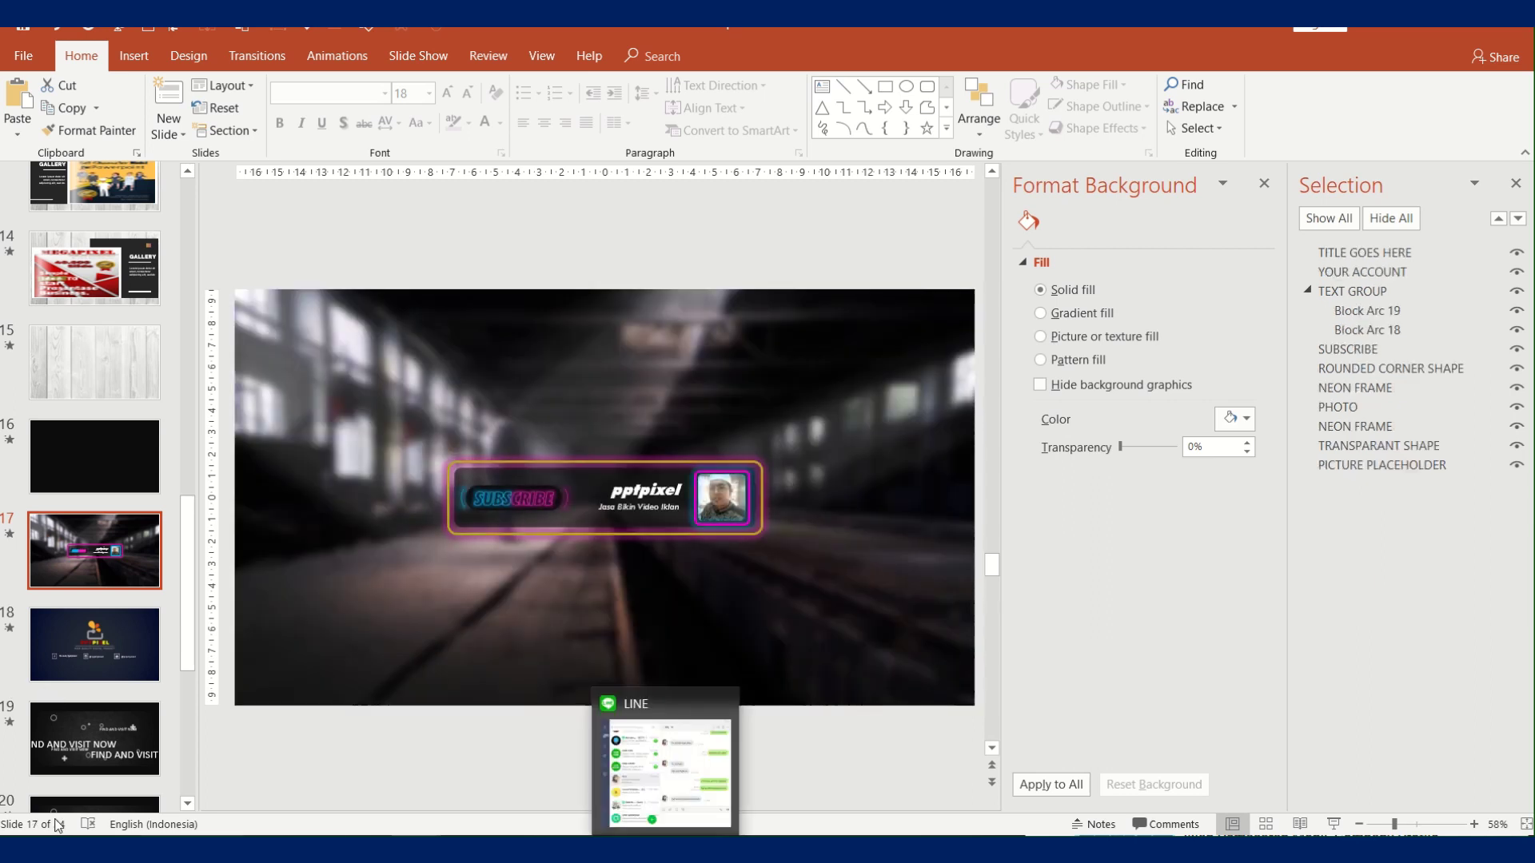
# Review slides 18 and 19, previewing their transitions and animations
pyautogui.click(38, 639)
pyautogui.click(10, 630)
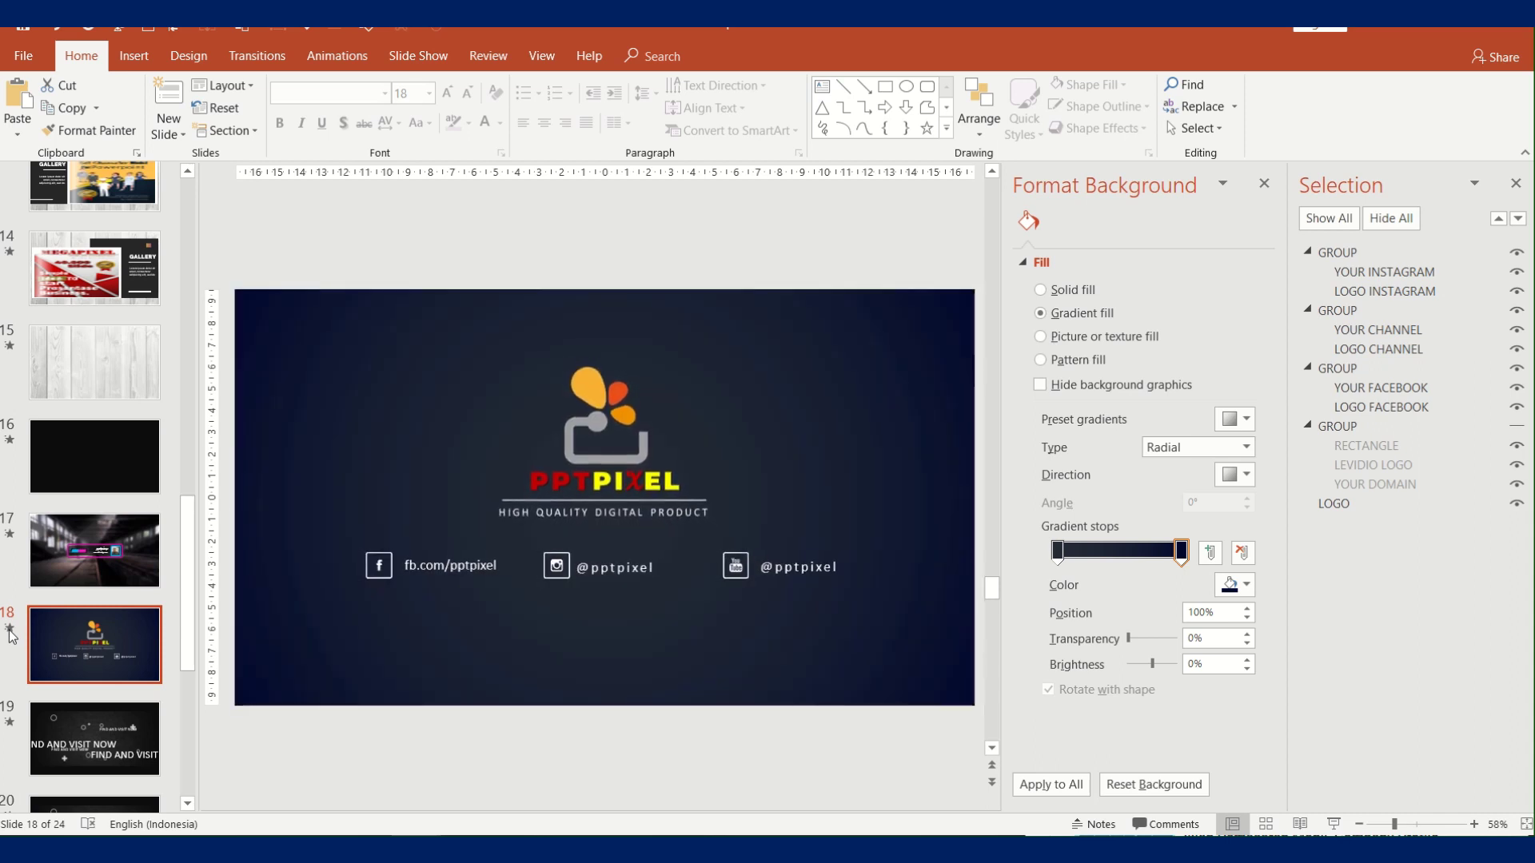
pyautogui.scroll(-5, 70, 472)
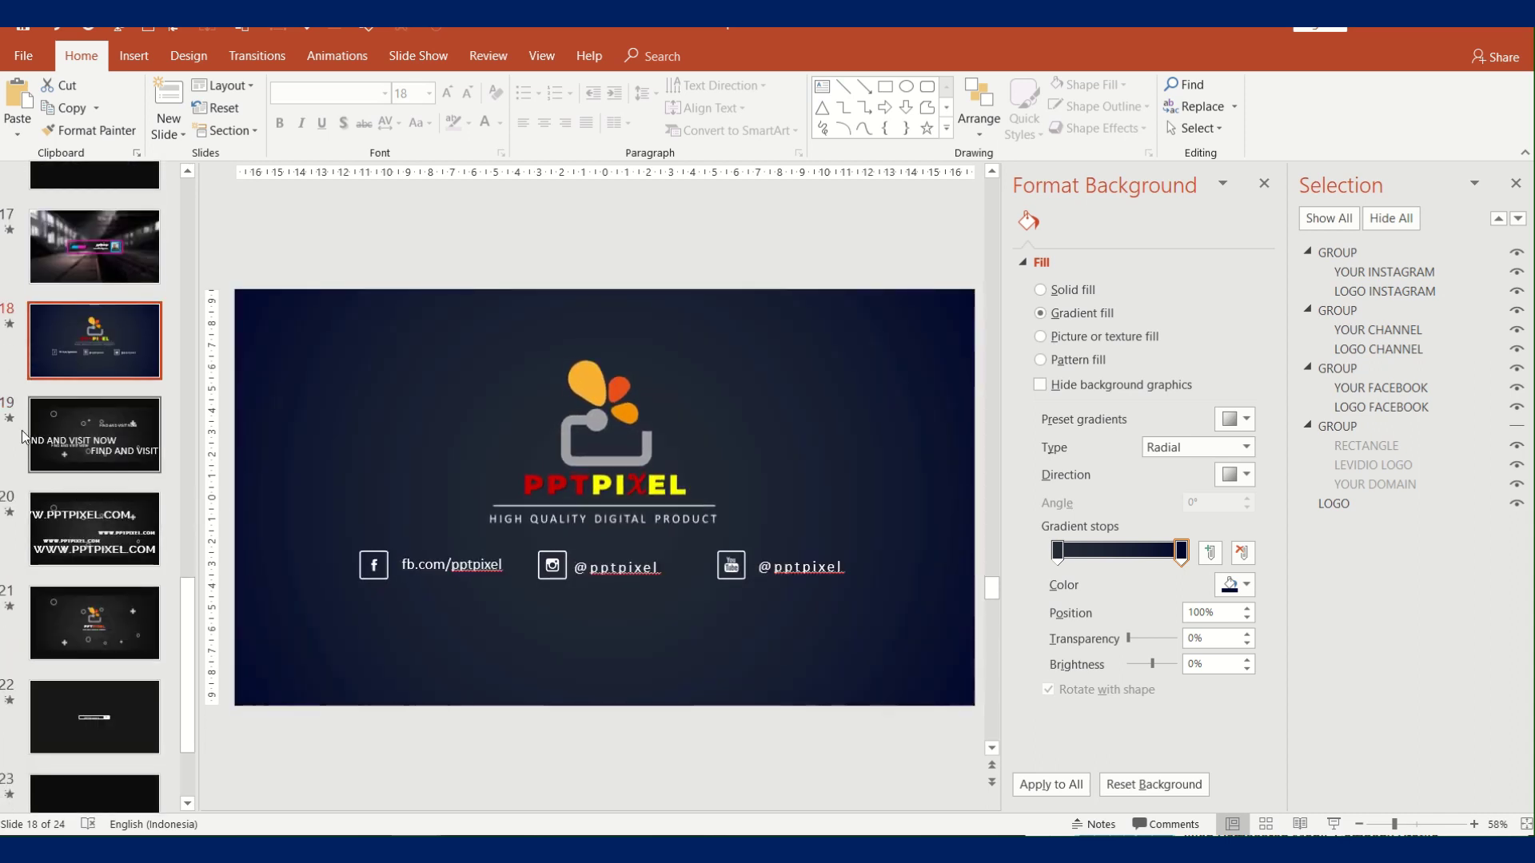
pyautogui.click(71, 470)
pyautogui.click(10, 418)
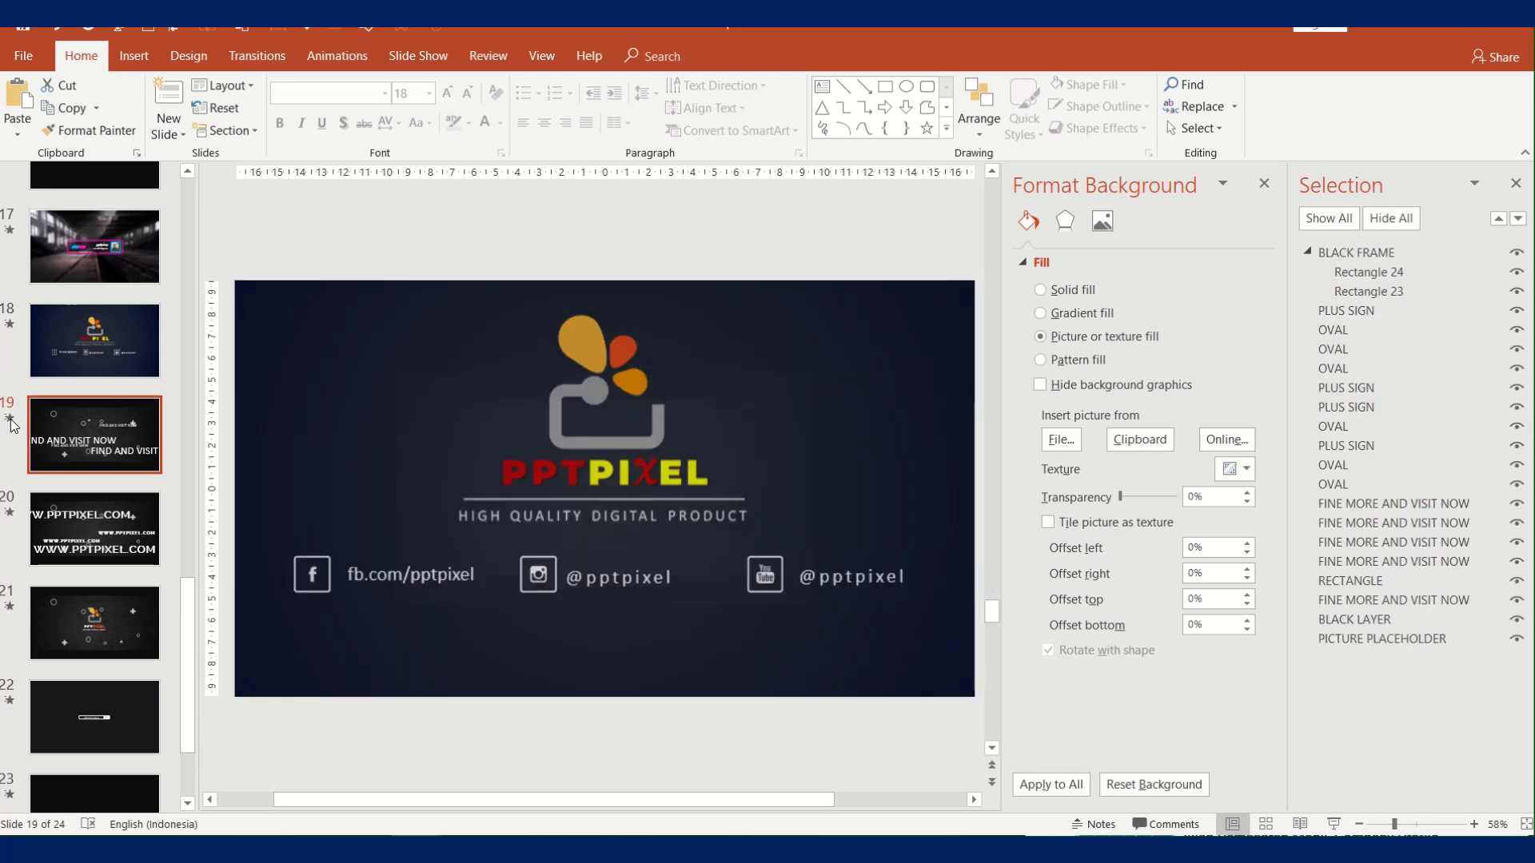
pyautogui.scroll(-2, 14, 428)
pyautogui.scroll(2, 253, 422)
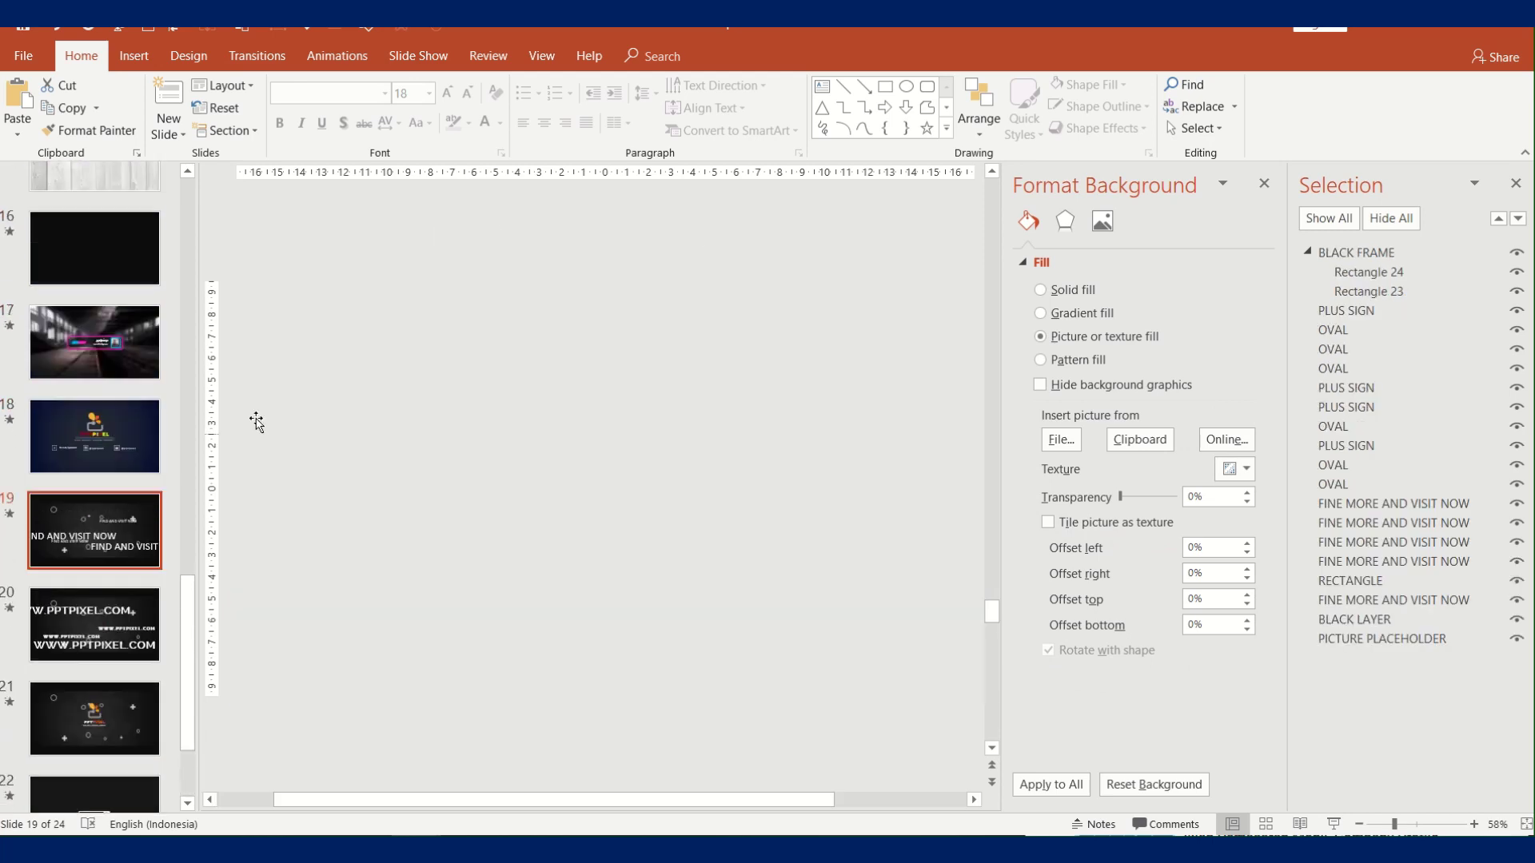
pyautogui.scroll(3, 253, 421)
pyautogui.scroll(2, 253, 422)
pyautogui.scroll(5, 60, 428)
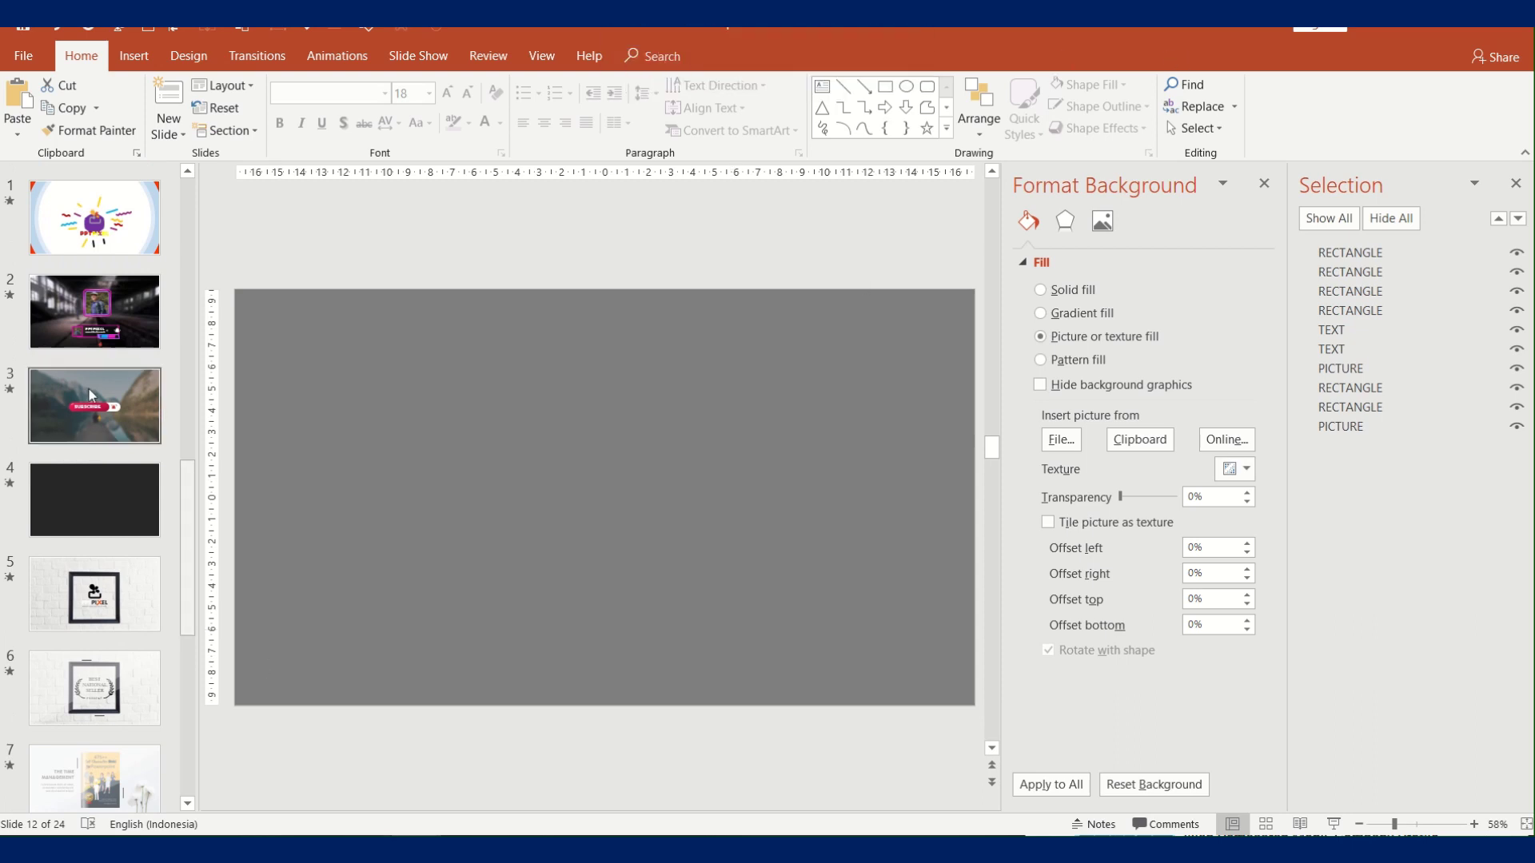
# Return to slide 1, select all slides with Ctrl+A and show the transition settings
pyautogui.click(87, 240)
pyautogui.click(103, 244)
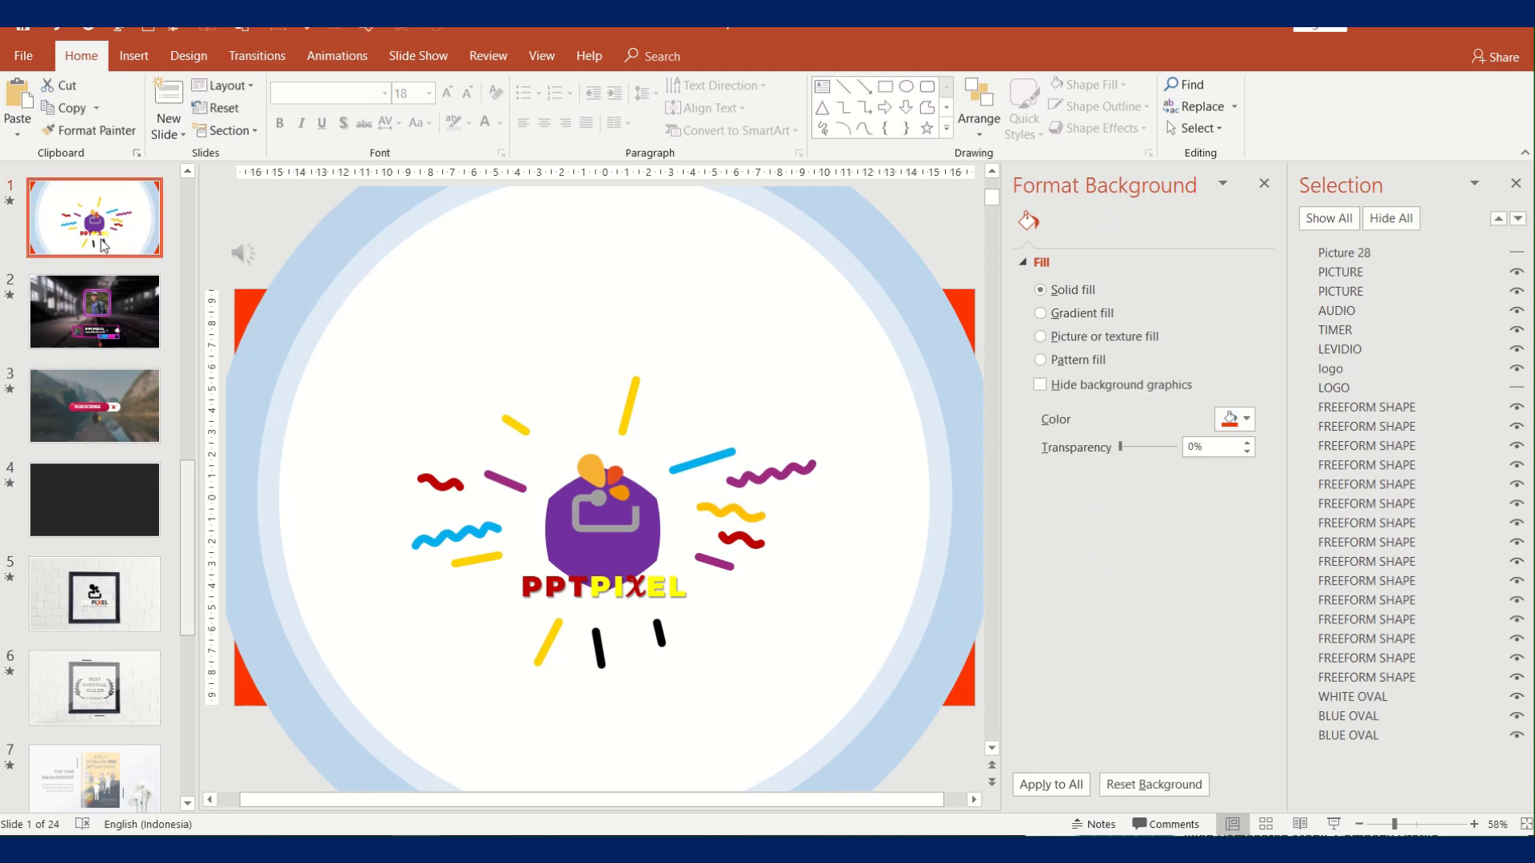
pyautogui.hotkey('ctrl', 'a')
pyautogui.click(244, 58)
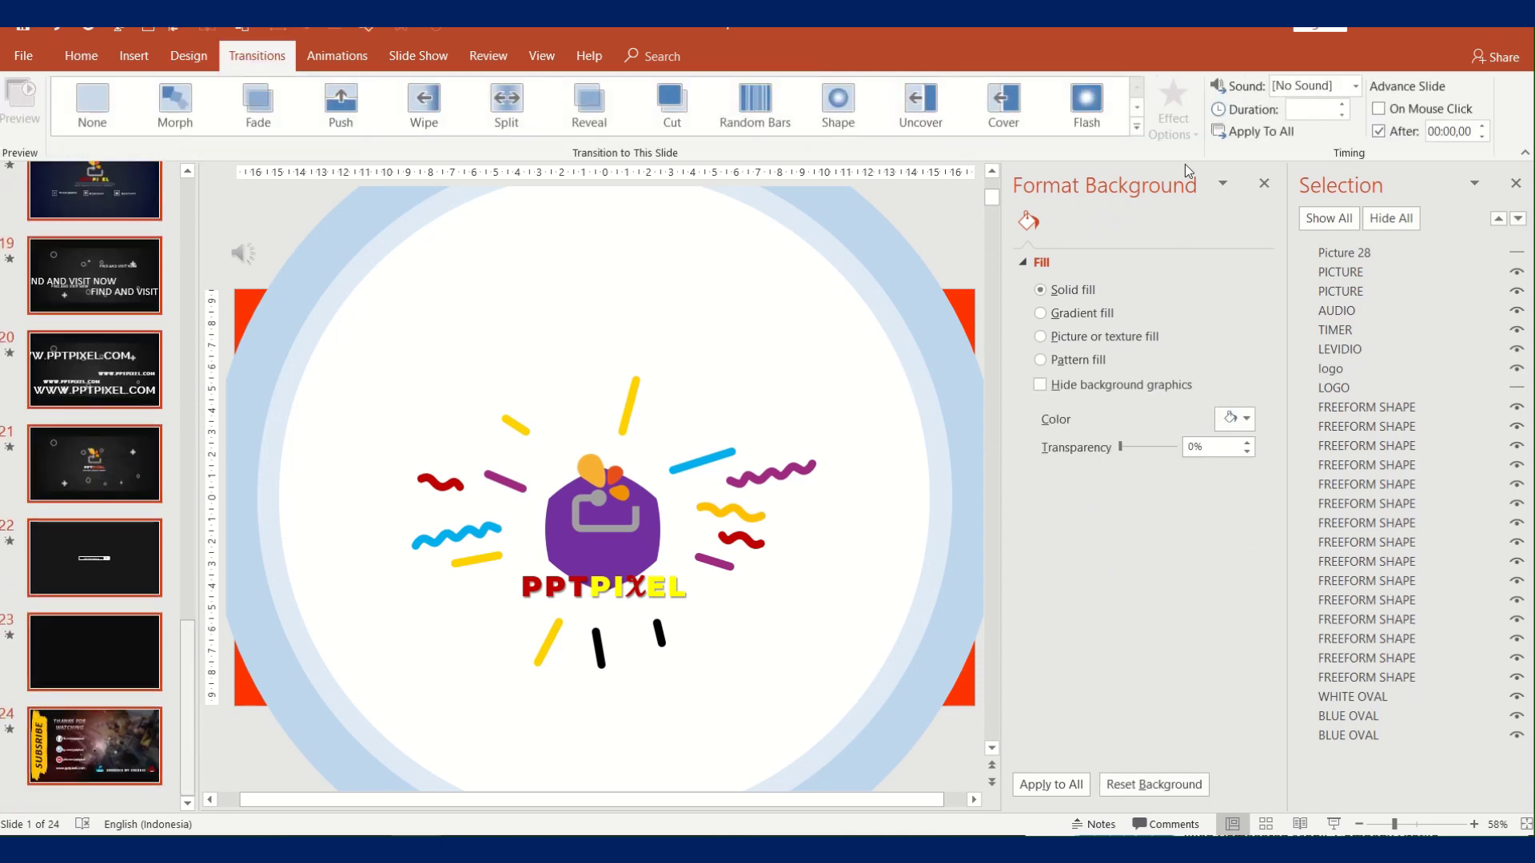
# Export the deck as a Full HD (1080p) MPEG-4 video named 'Book Explainer 16' in the Template folder
pyautogui.click(19, 56)
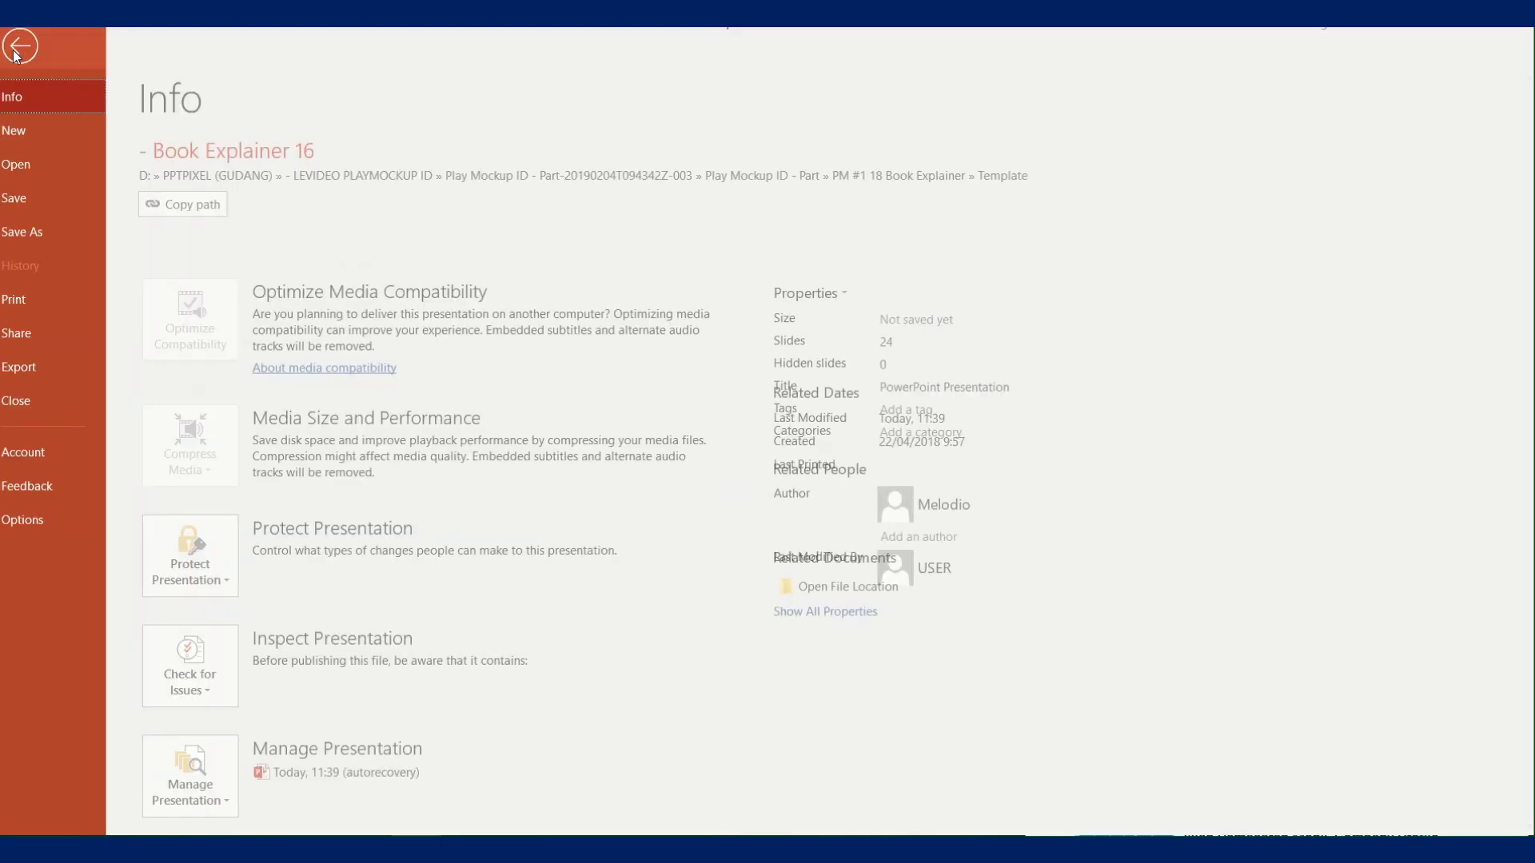
pyautogui.click(50, 368)
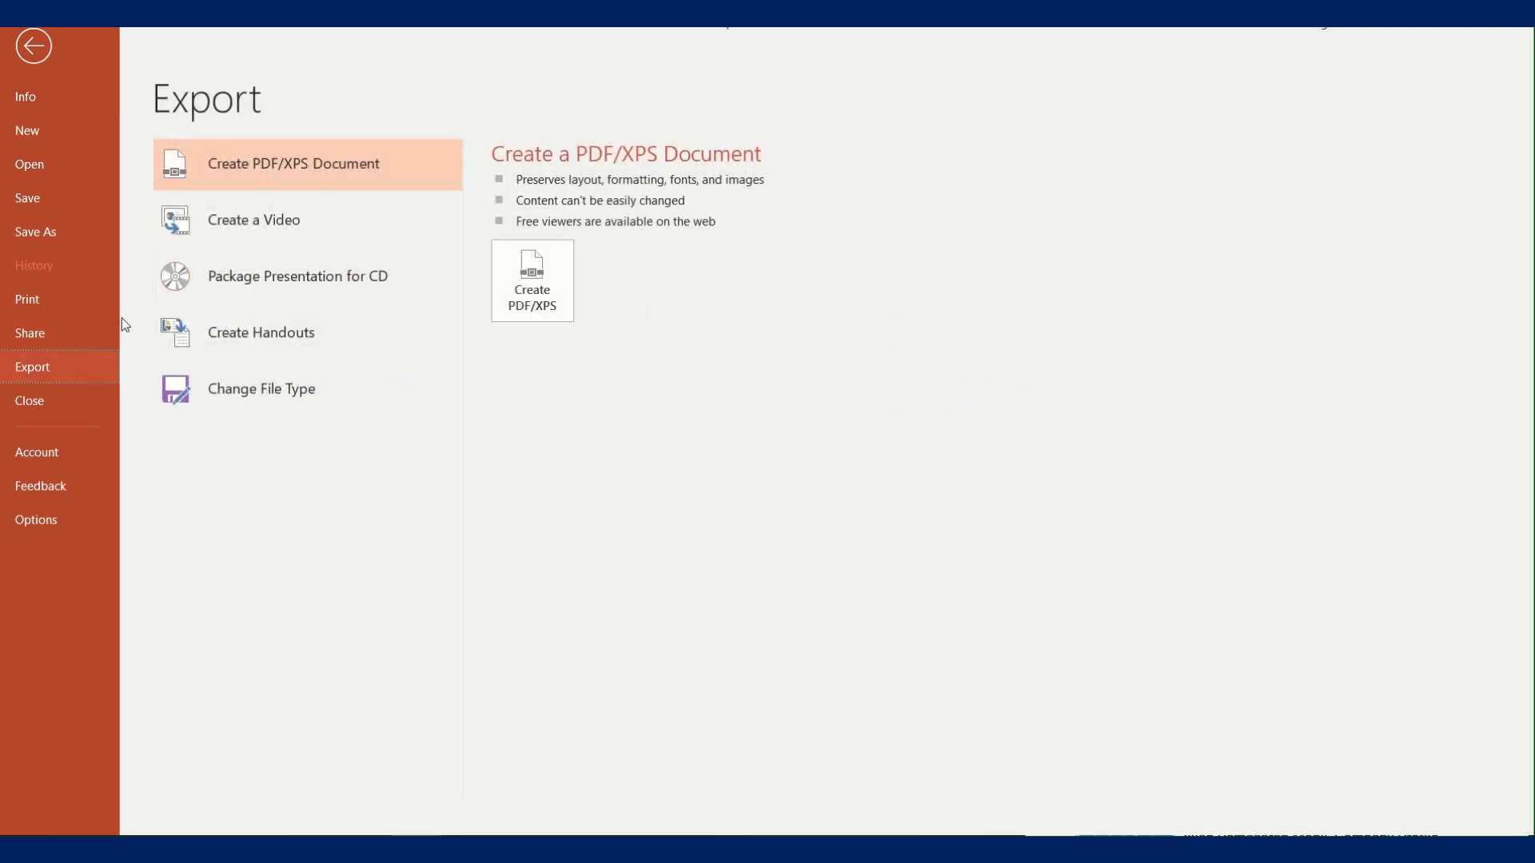
pyautogui.click(276, 229)
pyautogui.doubleClick(706, 391)
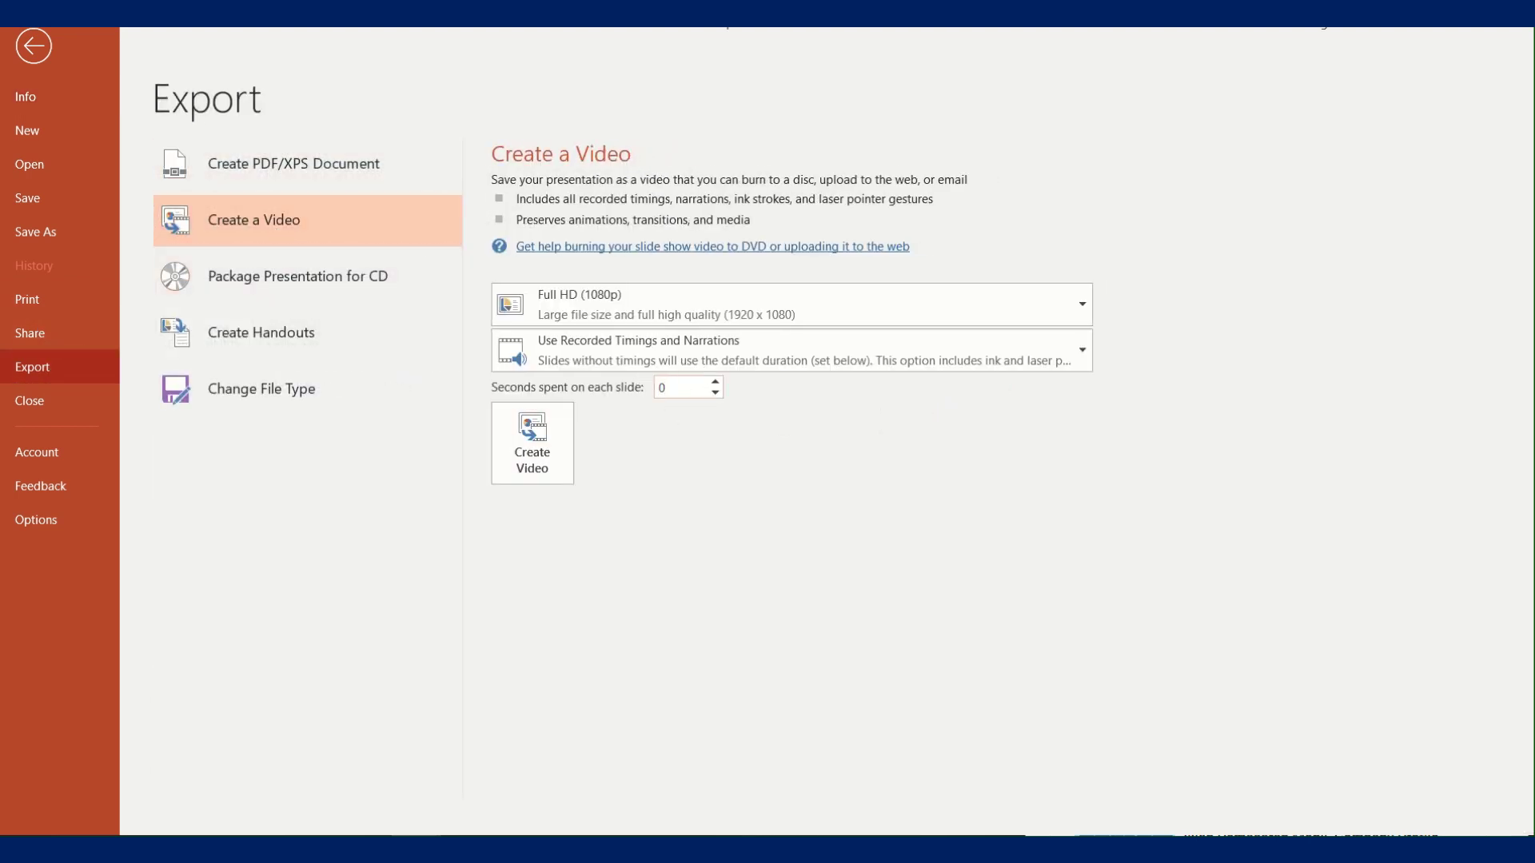
pyautogui.click(559, 442)
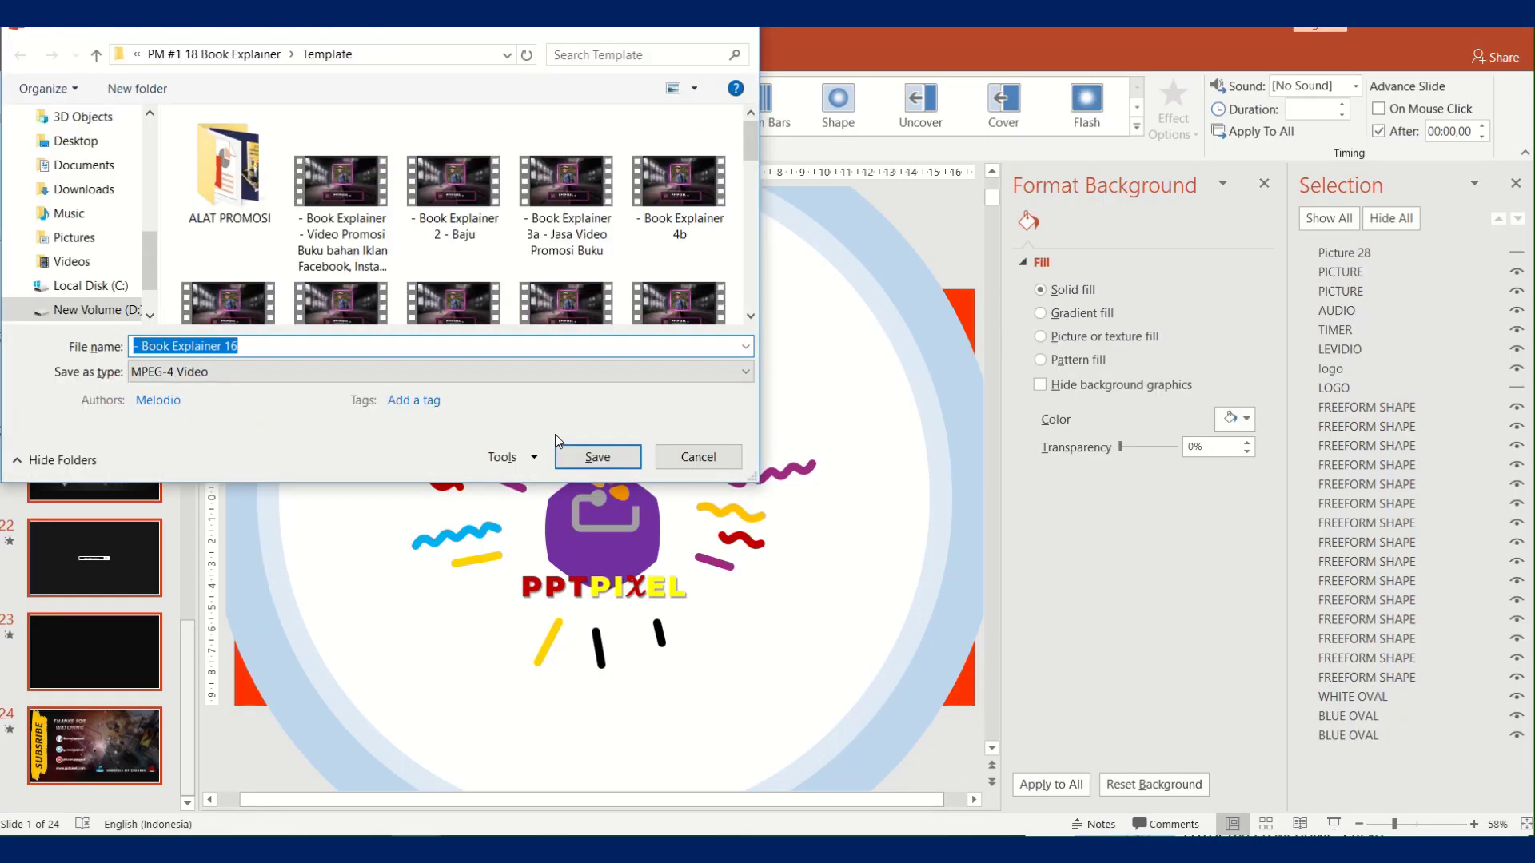
pyautogui.click(585, 458)
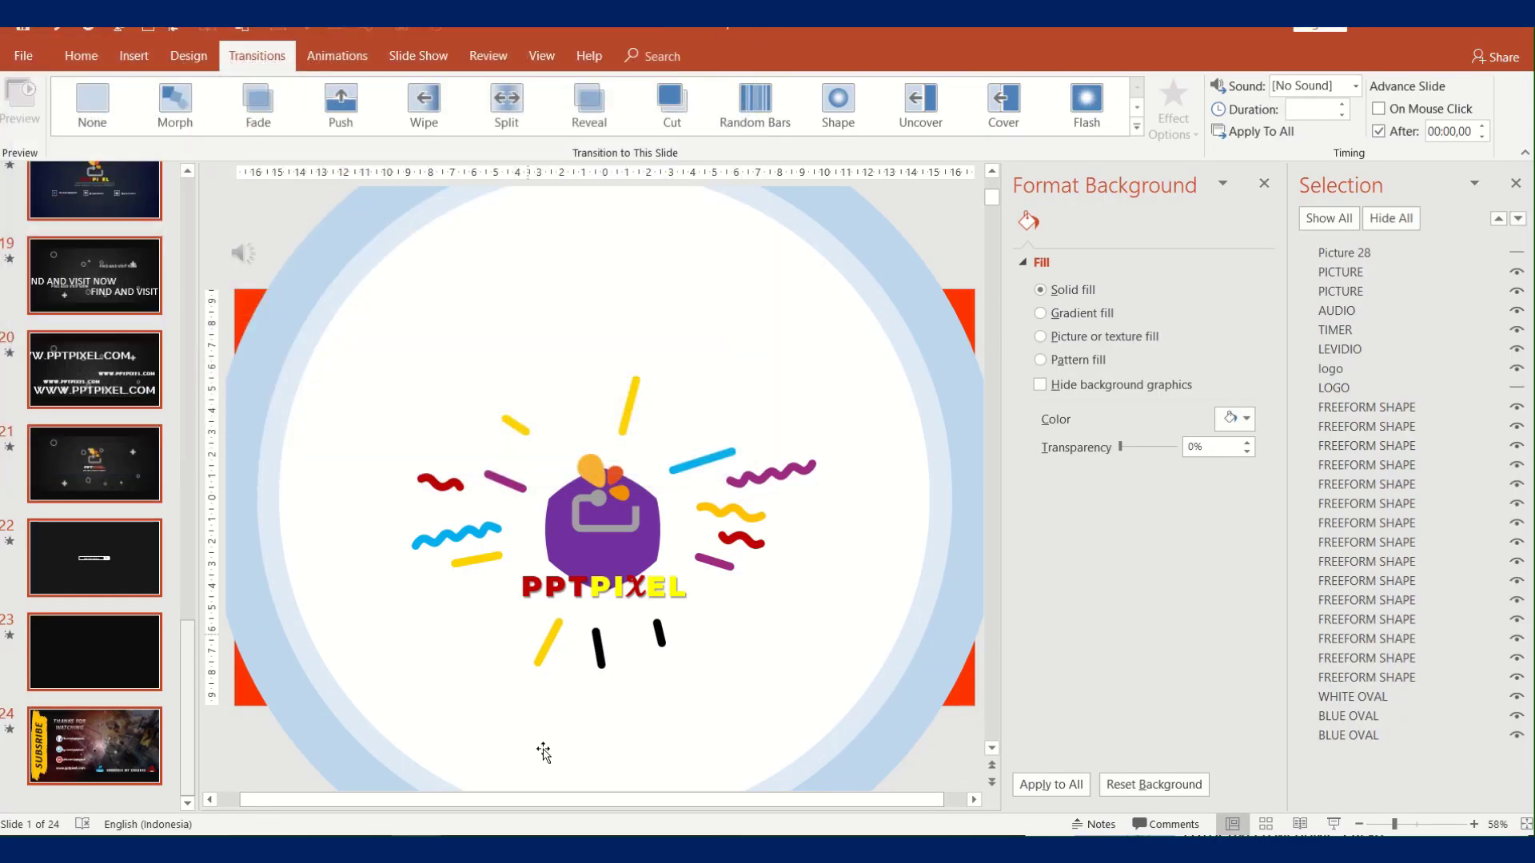